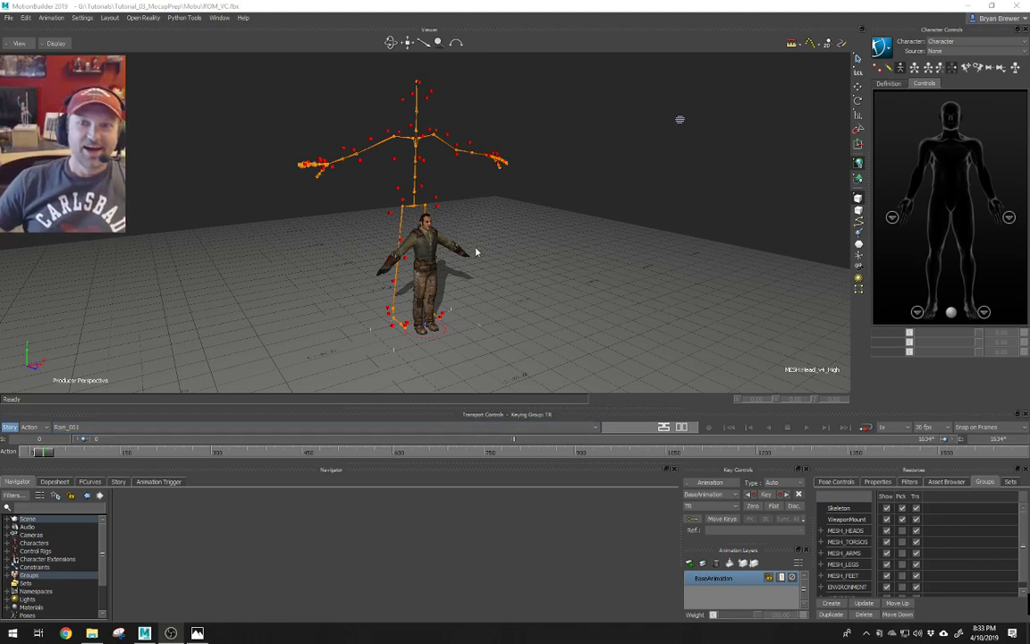
- Play back the range-of-motion take and examine the mocap skeleton's movement from several angles
left_click_drag(483, 248, 548, 241, "shift")
left_click_drag(306, 199, 527, 182, "ctrl+shift")
left_click_drag(453, 161, 389, 182, "ctrl+shift")
left_click_drag(389, 182, 439, 184, "ctrl")
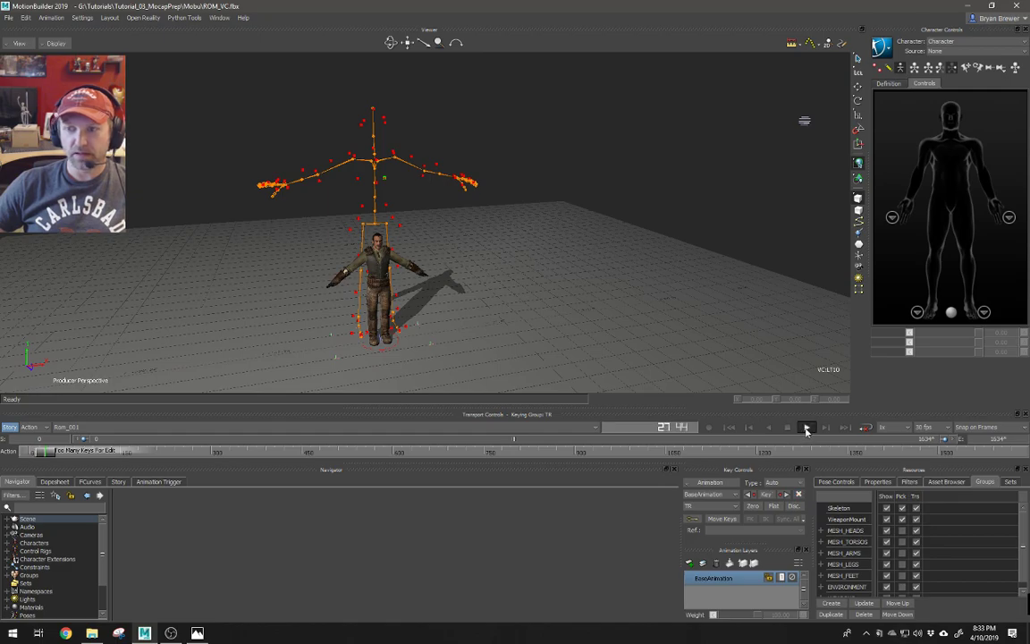
left_click_drag(510, 257, 525, 274, "ctrl+shift")
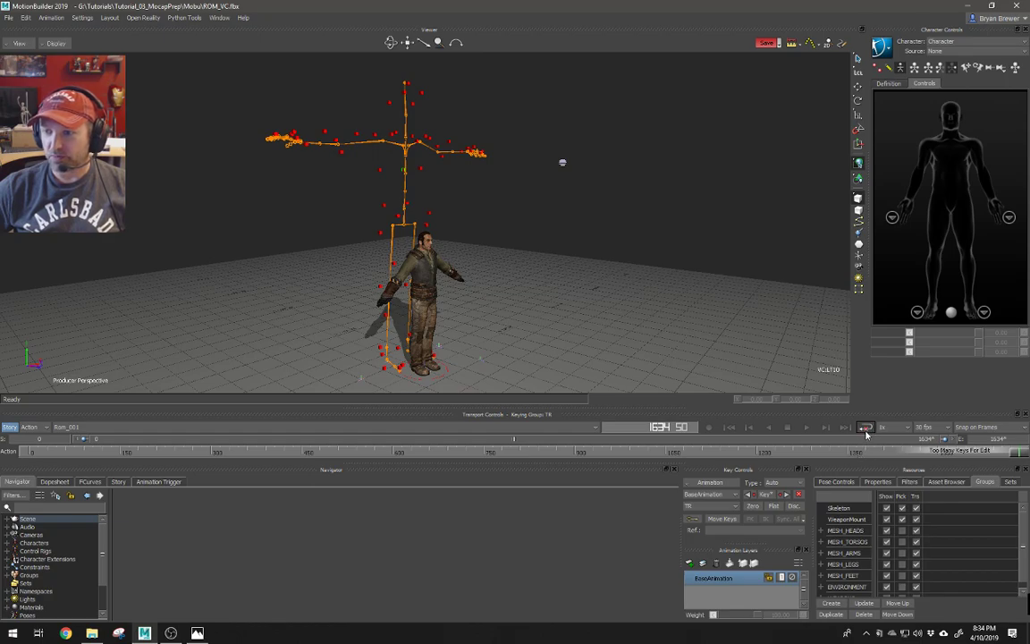
key("space")
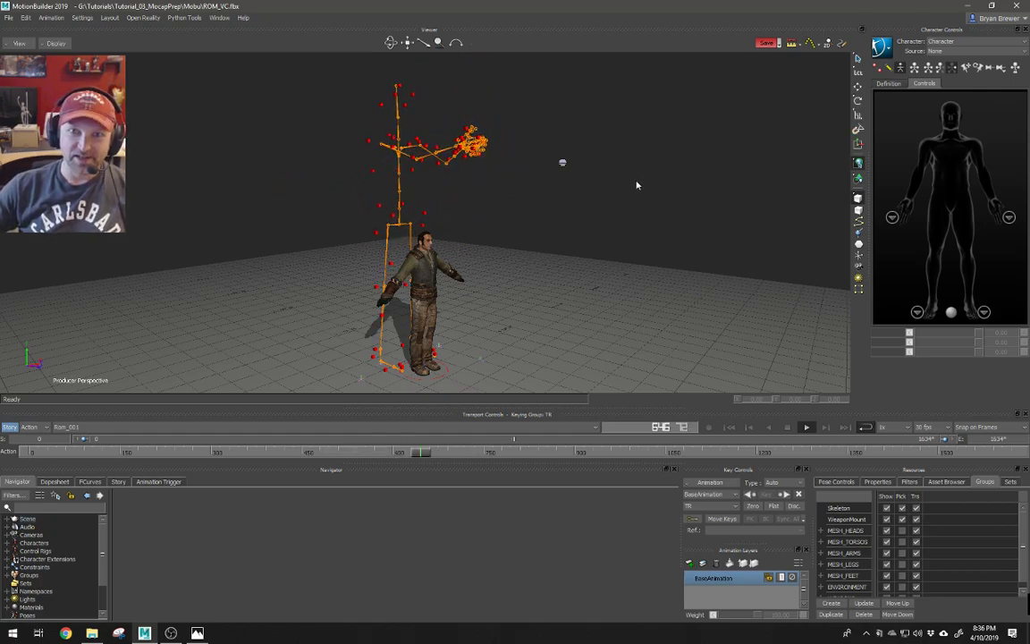
left_click_drag(519, 237, 474, 172, "ctrl+shift")
left_click(421, 169)
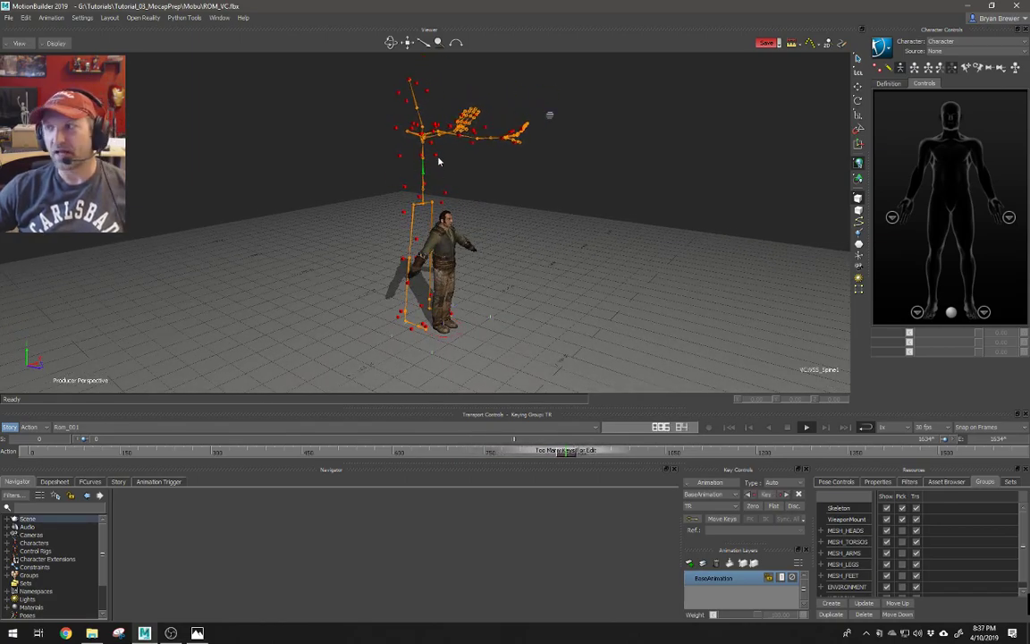
left_click_drag(459, 185, 478, 215, "ctrl+shift")
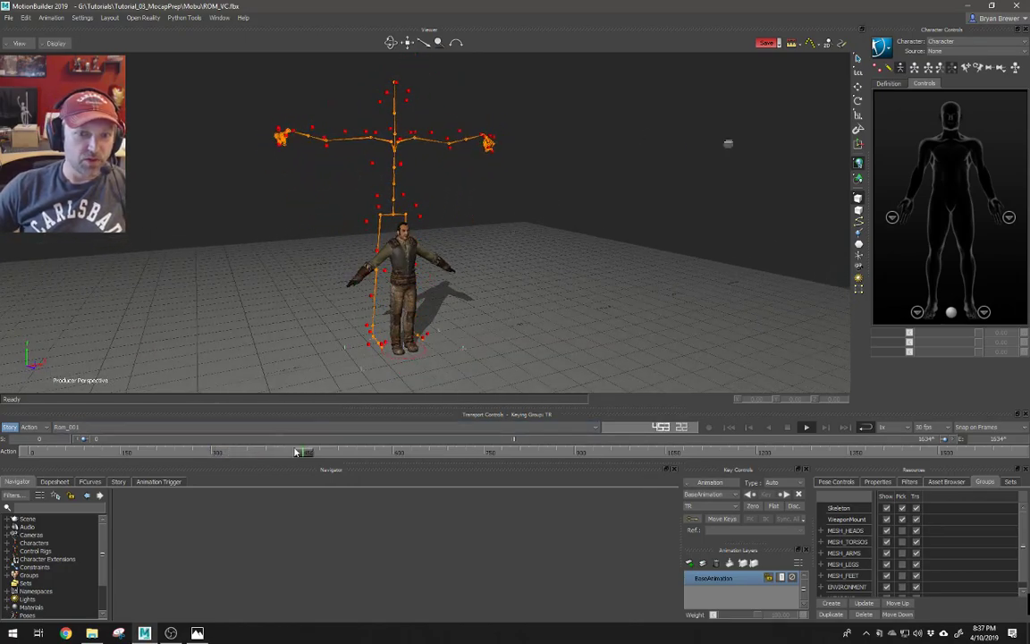
- Stop the playback, return to frame 0 and view the mocap skeleton's starting pose and markers up close
left_click(806, 427)
left_click(117, 451)
left_click(33, 451)
scroll(415, 214, "up", 5)
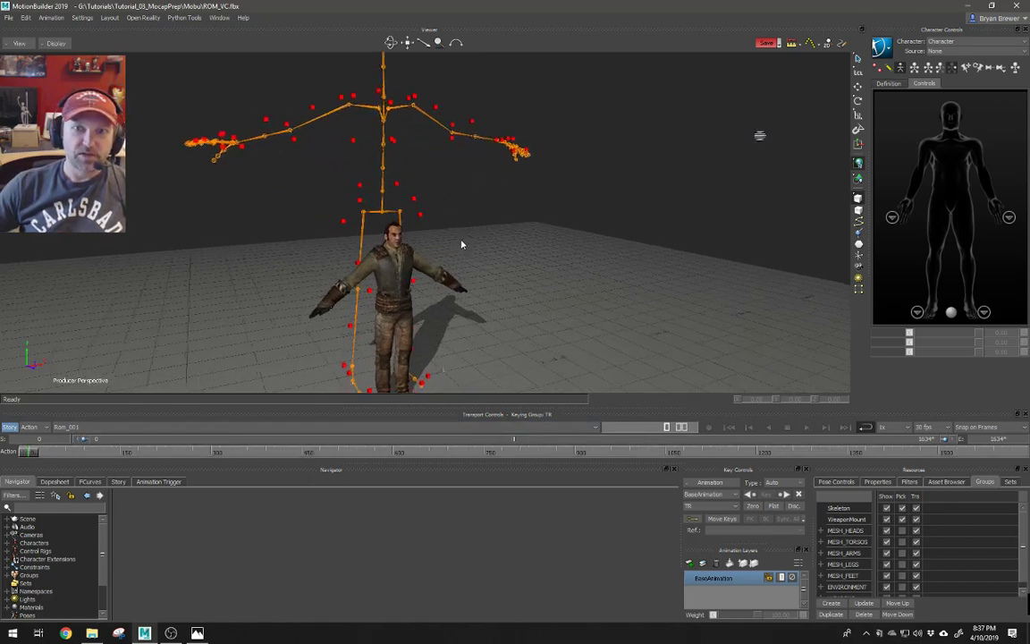
mouse_move(484, 244)
left_mouse_down("ctrl+shift")
mouse_move(511, 224)
mouse_move(456, 210)
mouse_move(482, 232)
mouse_move(510, 223)
mouse_move(483, 225)
left_mouse_up("ctrl+shift")
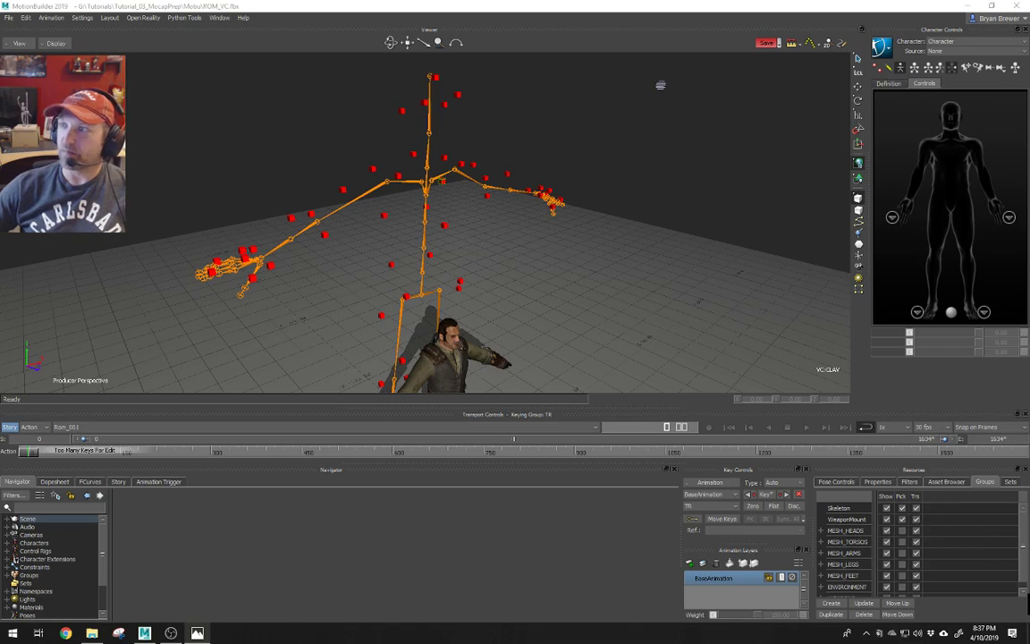
- Compare the suit markers in the mocap.JPG reference photo with the red markers around the skeleton, then put the photo away
left_click_drag(1029, 34, 605, 32)
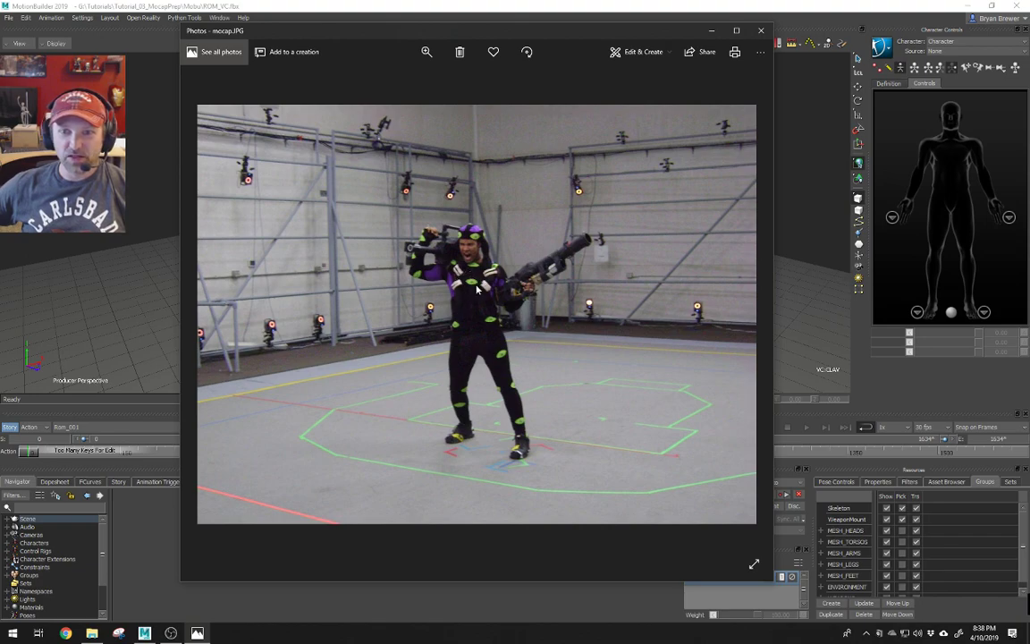
left_click_drag(540, 35, 516, 355)
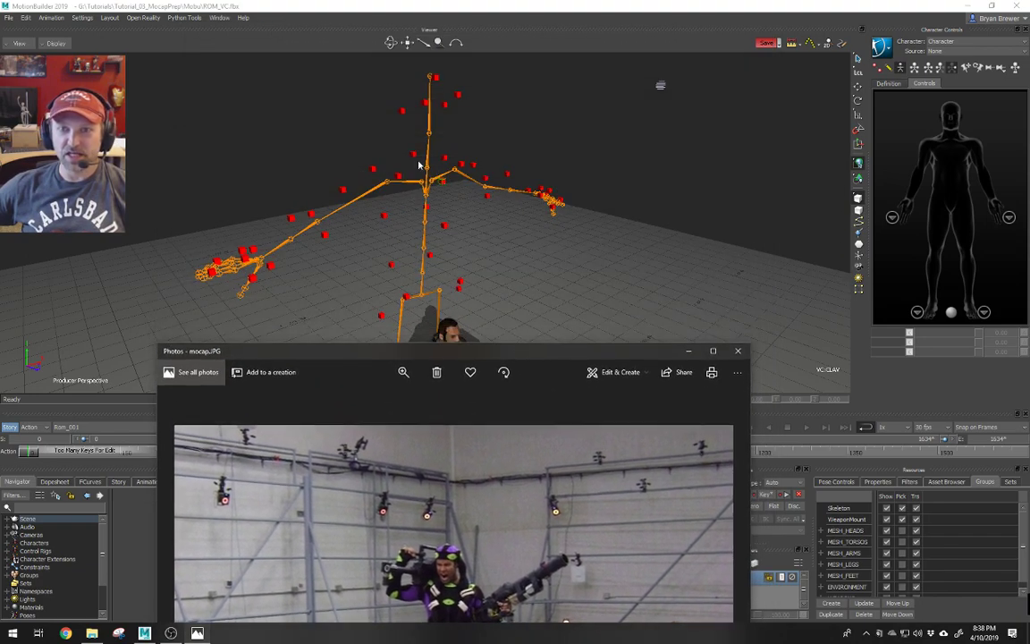
left_click_drag(481, 357, 536, 92)
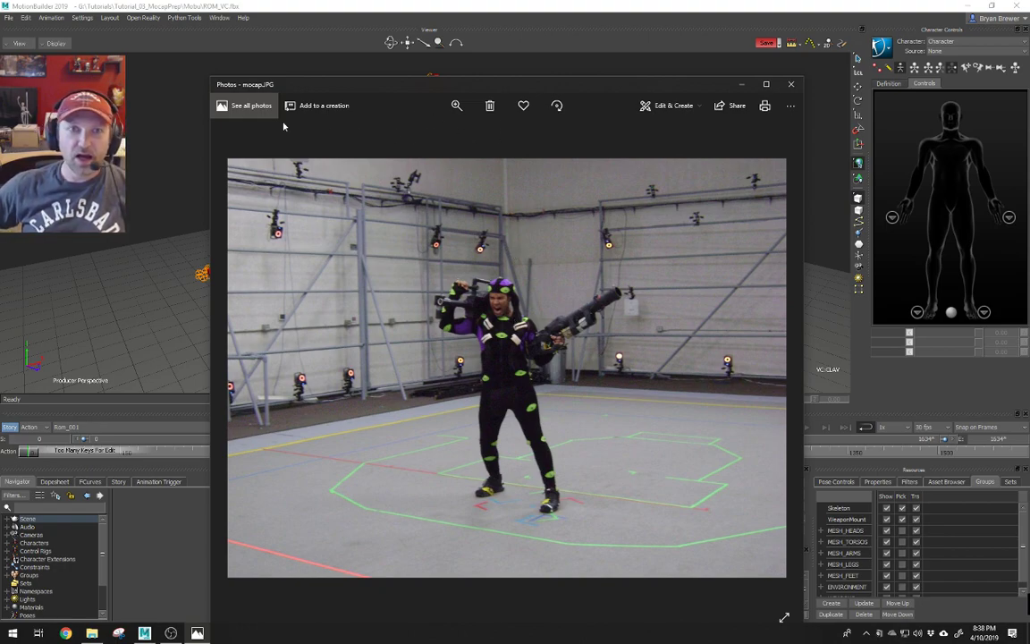
left_click_drag(444, 88, 1029, 385)
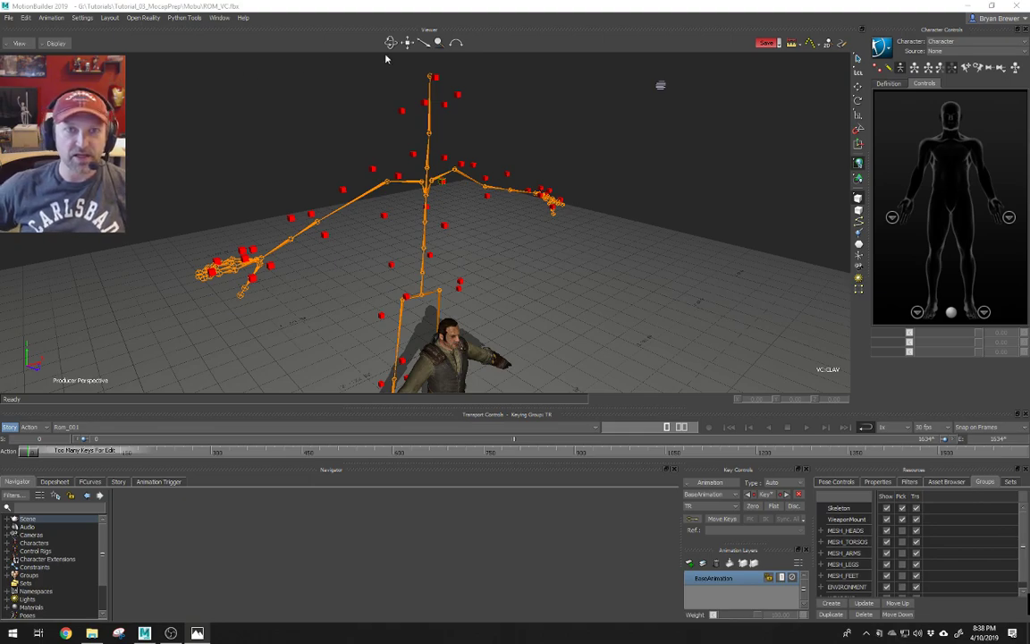
left_click(278, 111)
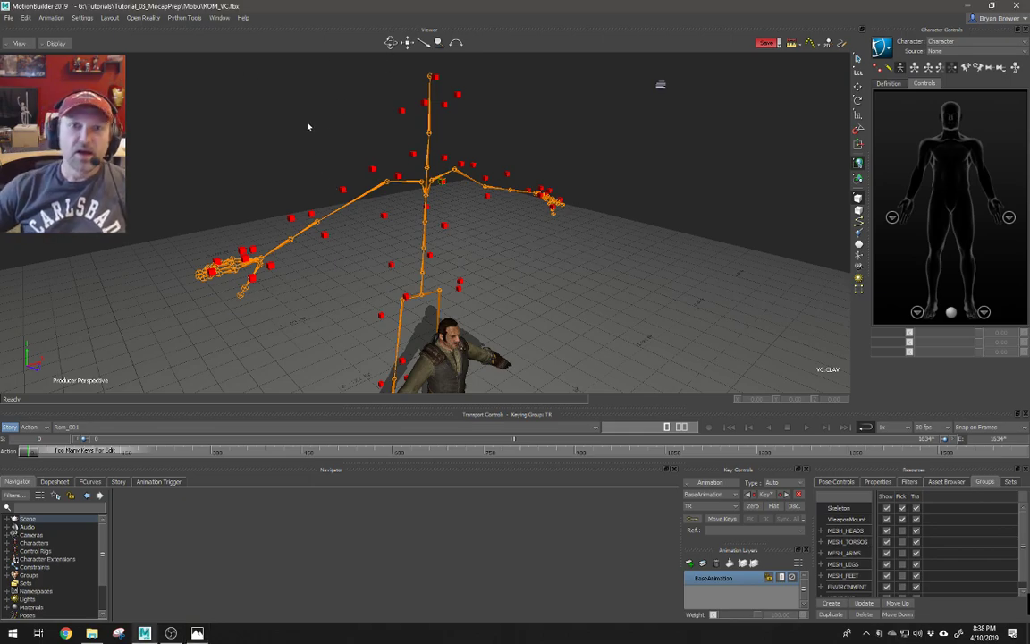
- Move the take to its last frame, 1634, where the mocap skeleton holds its T-pose
left_click_drag(556, 265, 565, 234, "shift")
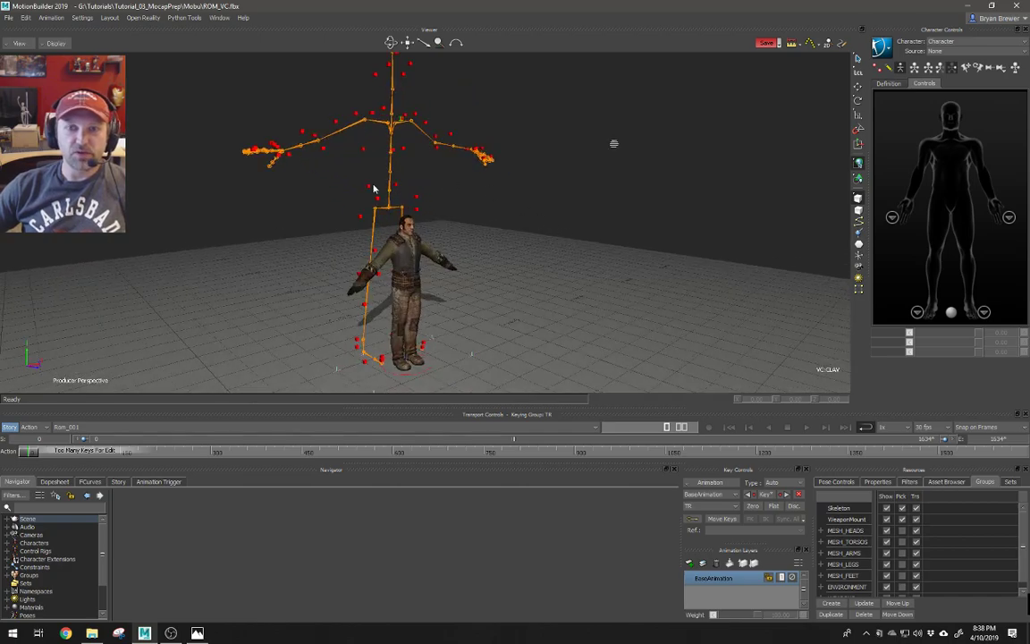
left_click_drag(453, 287, 459, 225, "ctrl+shift")
left_click_drag(38, 455, 1010, 452)
left_click_drag(572, 157, 572, 237, "ctrl+shift")
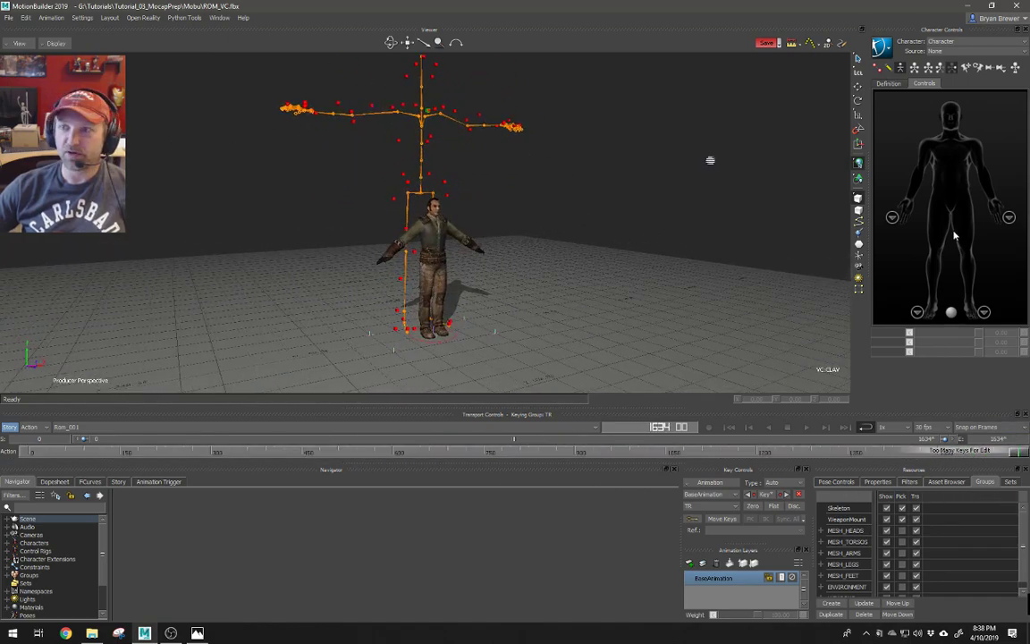
- Select Character under Characters and put it in its T-pose by activating the Stance input, then deactivate the input
left_click(27, 543)
left_click(9, 545)
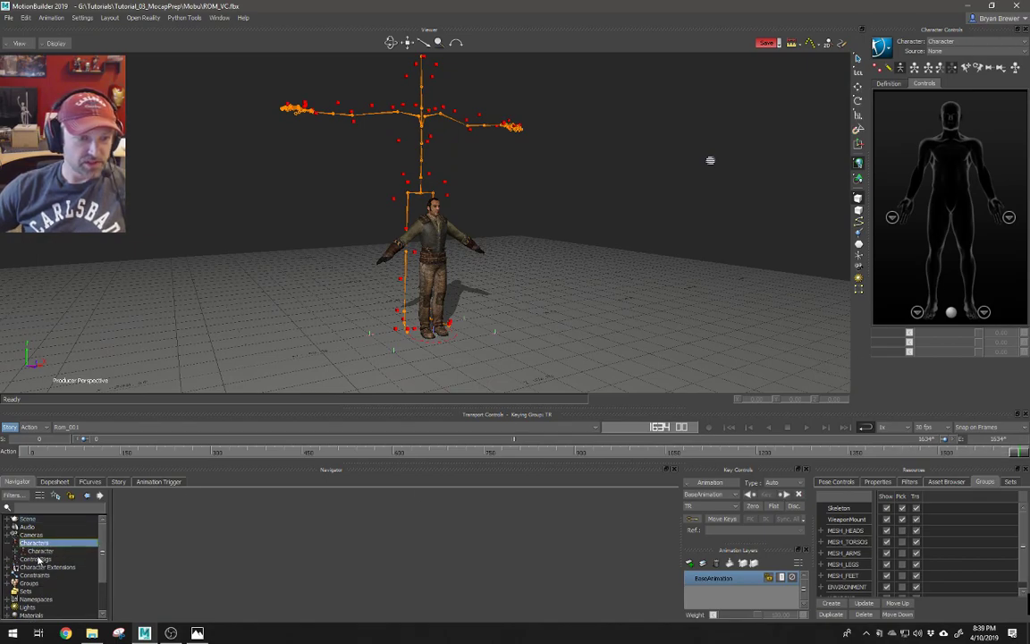
left_click(49, 551)
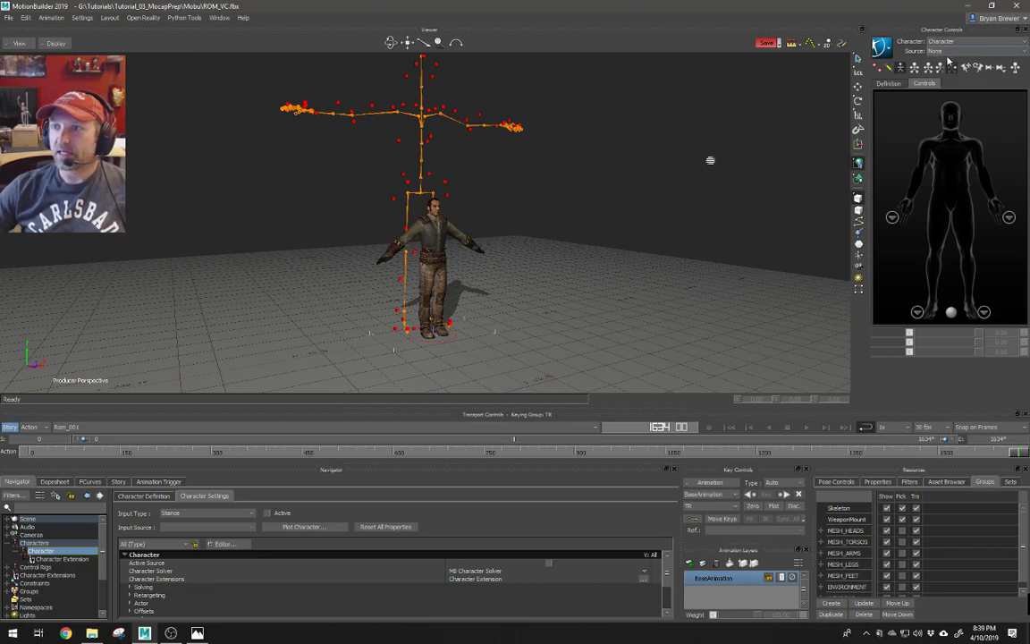
left_click(268, 513)
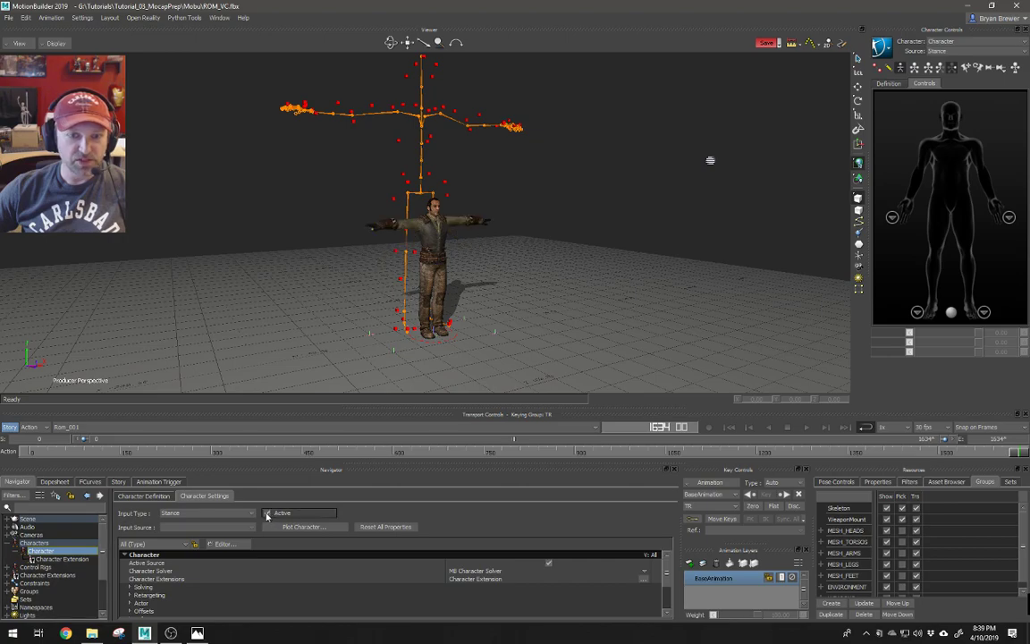
mouse_move(567, 297)
left_mouse_down()
mouse_move(616, 298)
mouse_move(526, 290)
mouse_move(538, 275)
mouse_move(563, 284)
left_mouse_up()
left_click_drag(581, 265, 399, 317)
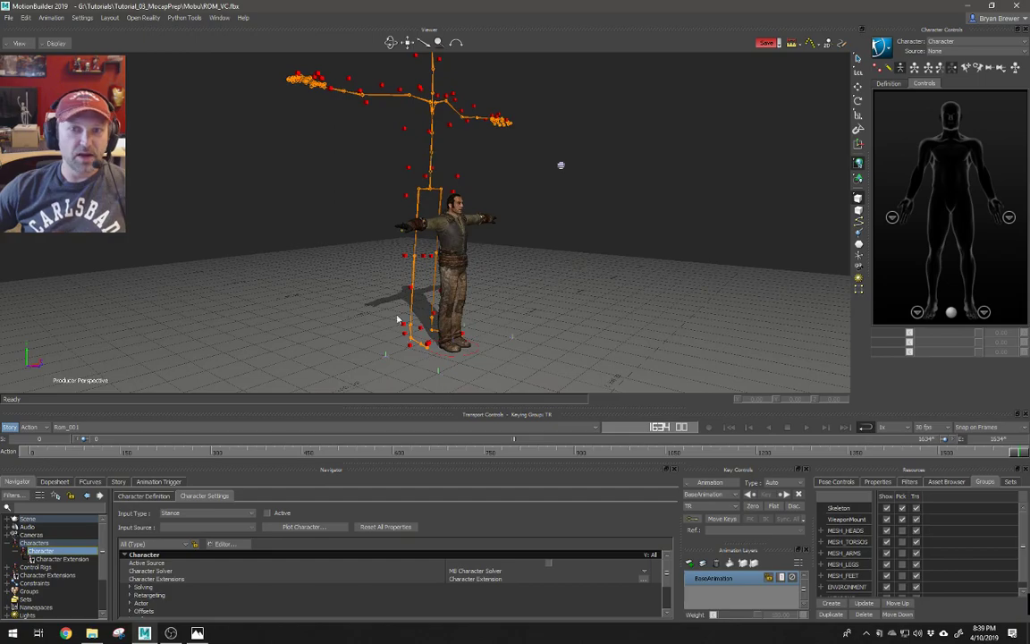
- Select the VC_Mocap_Skeleton root node in the schematic and return to the perspective view with the Rotate manipulator active
key("ctrl+w")
left_click_drag(500, 110, 497, 317, "shift")
left_click_drag(497, 318, 548, 170, "ctrl")
left_click_drag(417, 267, 379, 292)
key("ctrl+w")
left_click_drag(569, 300, 490, 298, "ctrl+shift")
key("r")
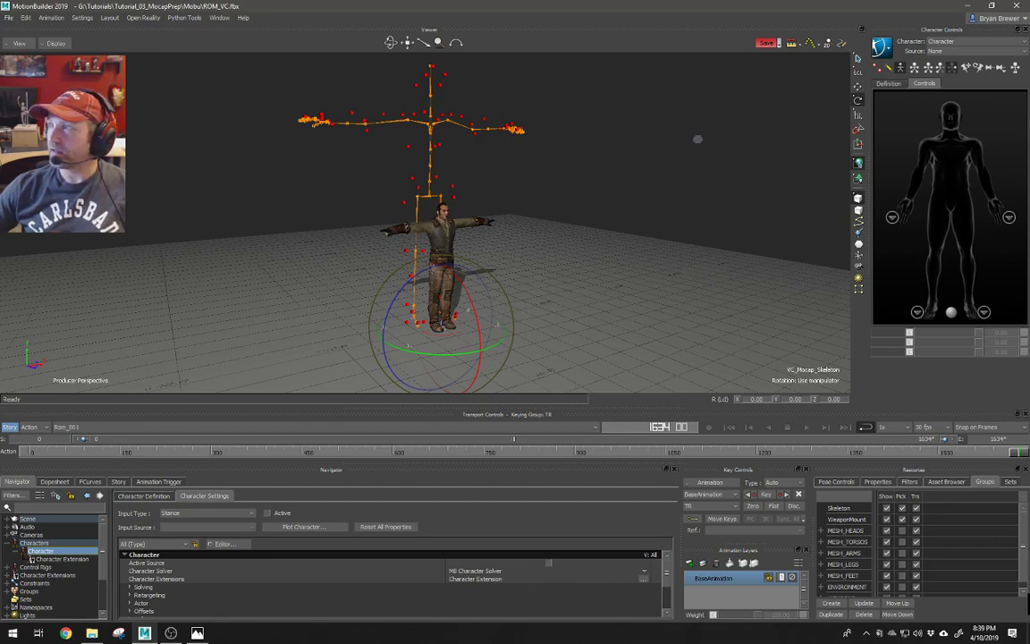
- Look at the mocap.JPG photo again and examine the VC_Mocap_Skeleton root and its child markers in the schematic
key("alt+Tab")
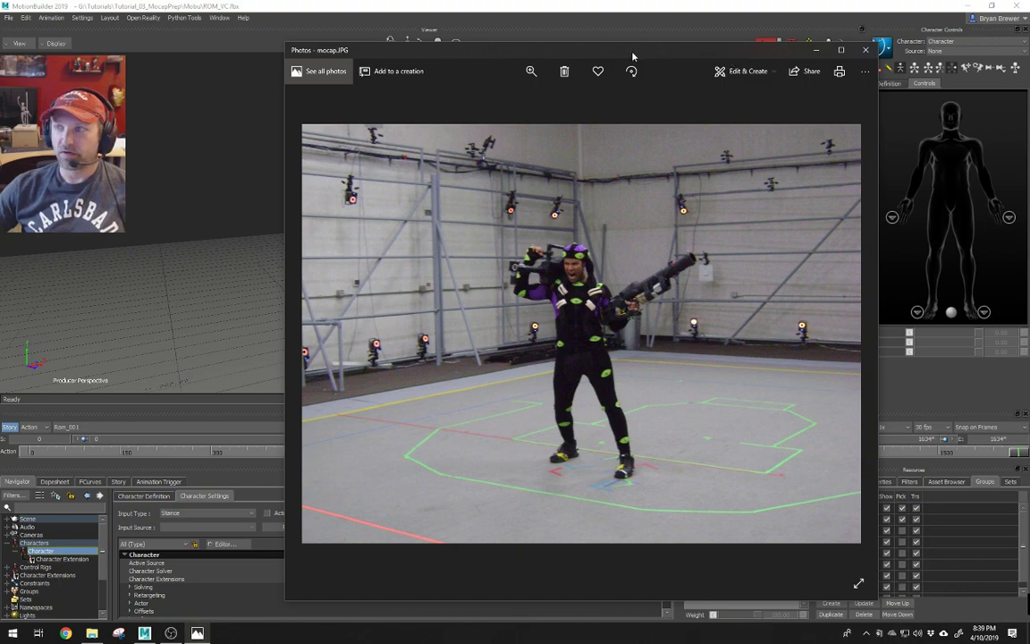
key("alt+Tab")
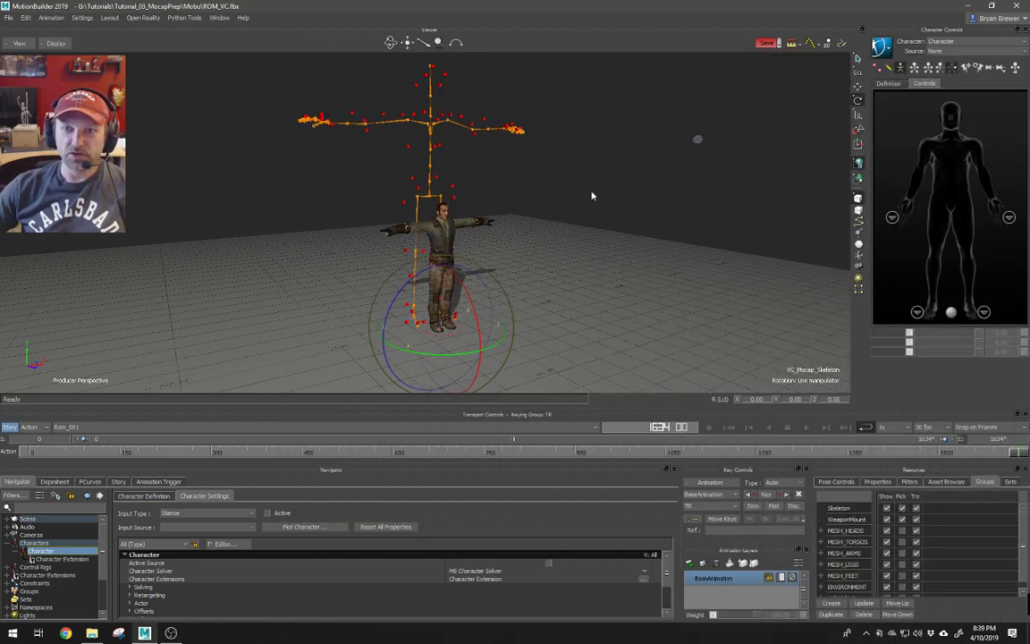
key("ctrl+w")
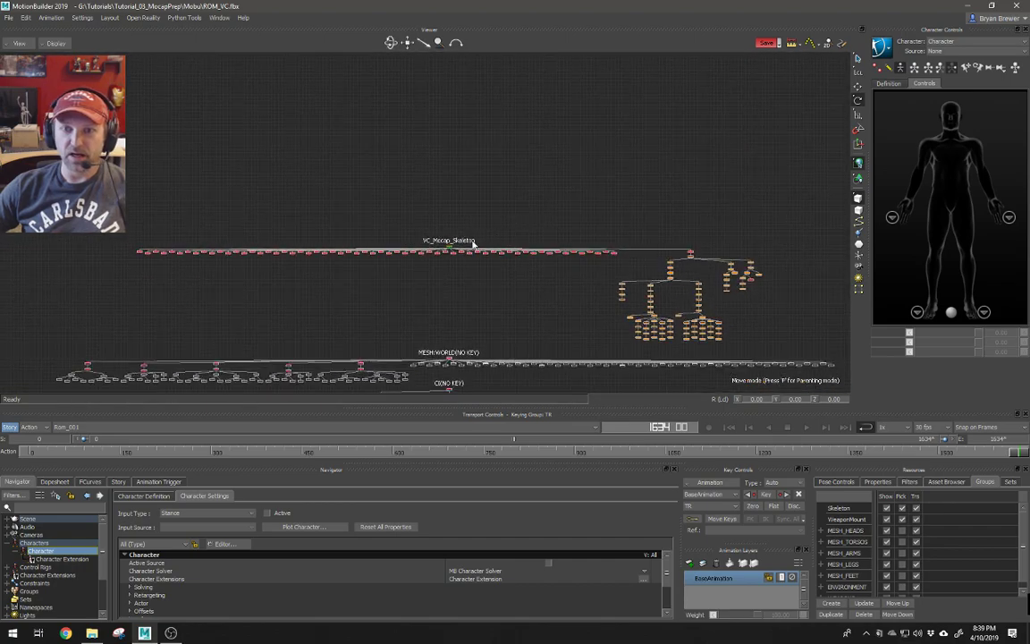
scroll(463, 251, "up", 5)
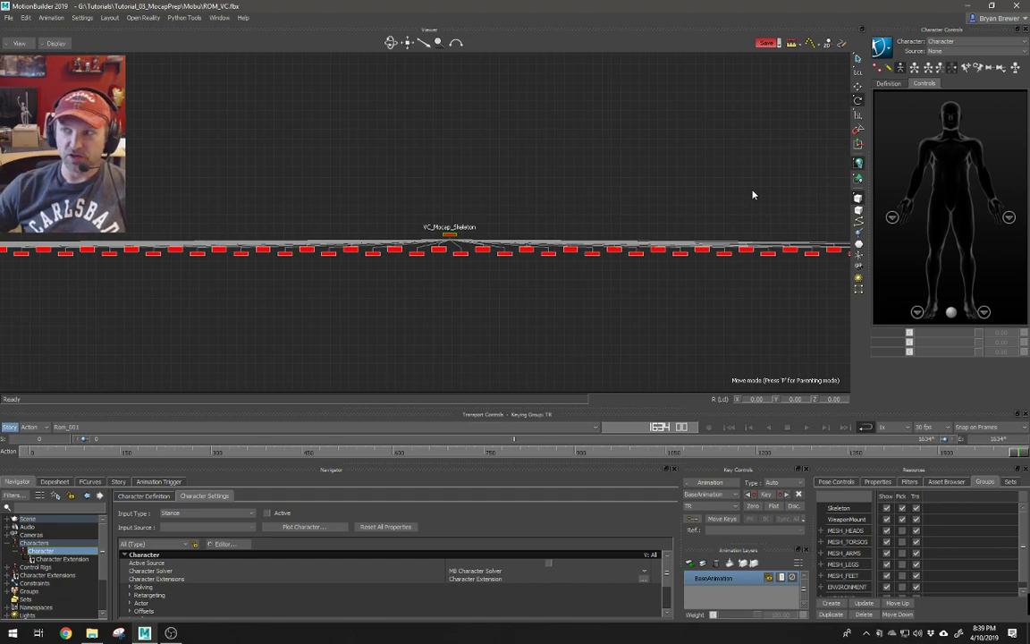
key("ctrl+e")
left_click_drag(504, 302, 562, 278, "ctrl+shift")
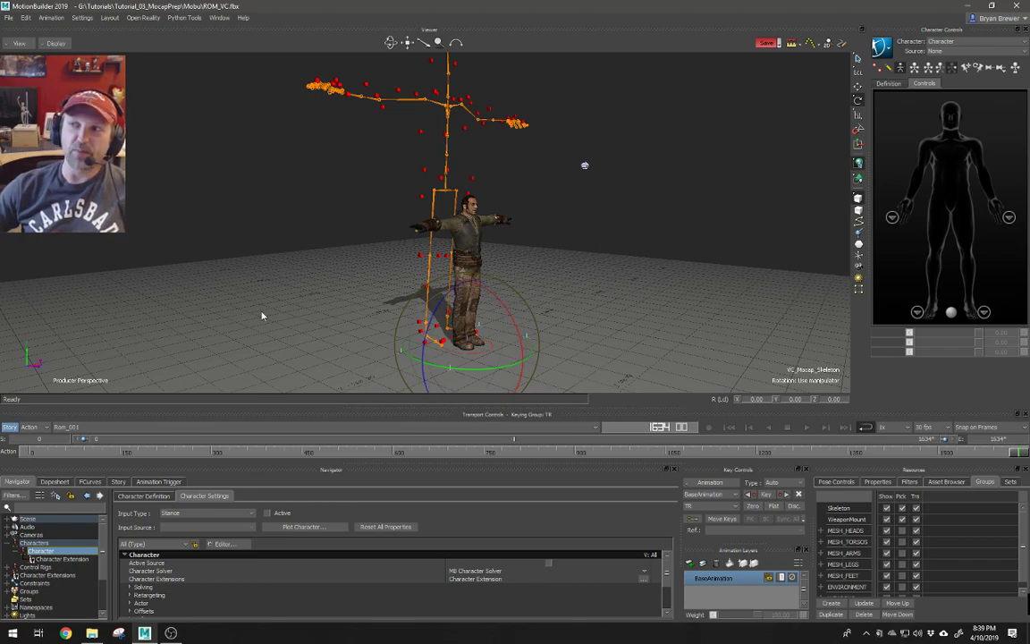
- Scale VC_Mocap_Skeleton uniformly down to about 0.53 to match the character's size
left_click_drag(635, 292, 561, 306, "ctrl+shift")
key("s")
left_click_drag(460, 315, 413, 332)
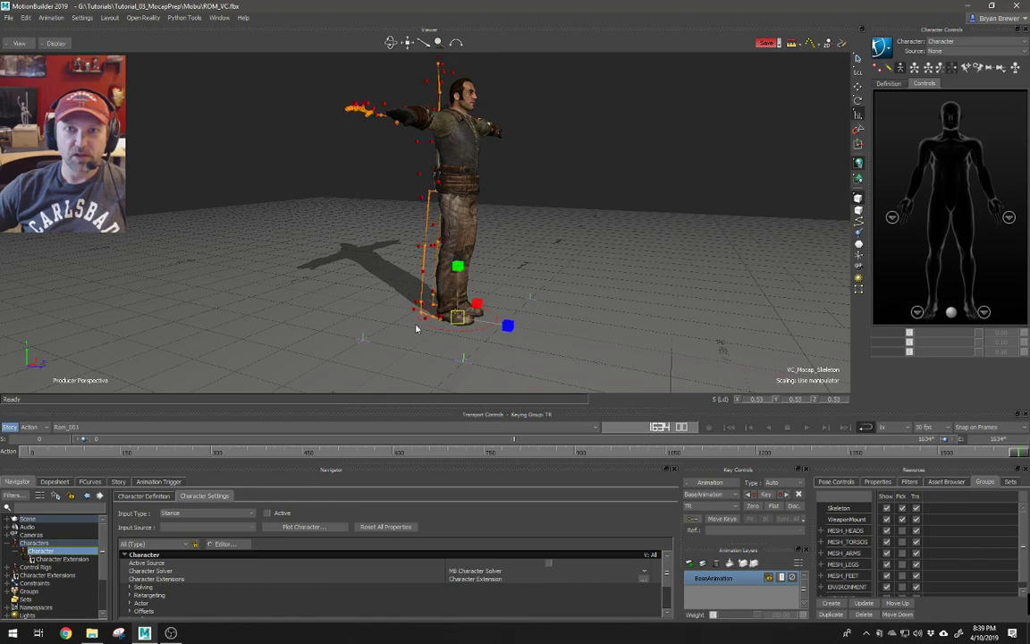
- Show the character and the mocap skeleton in the Front view with X-Ray display
key("ctrl+e")
scroll(518, 268, "up", 5)
key("ctrl+a")
key("ctrl+a")
scroll(526, 280, "up", 2)
scroll(537, 259, "down", 4)
scroll(540, 246, "up", 3)
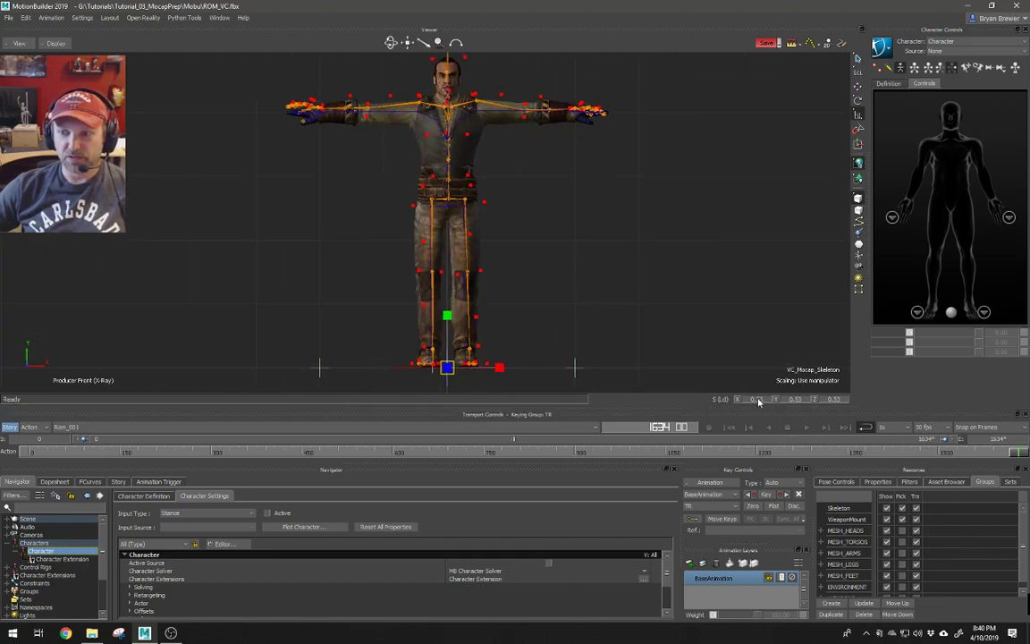
key("ctrl+a")
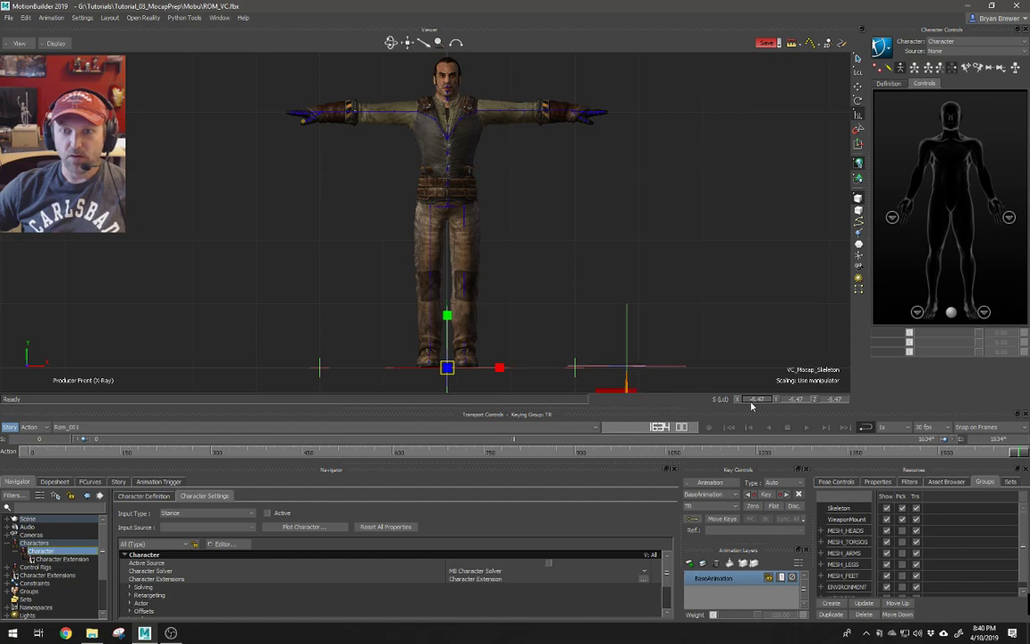
key("ctrl+a")
key("ctrl+a")
key("ctrl+a")
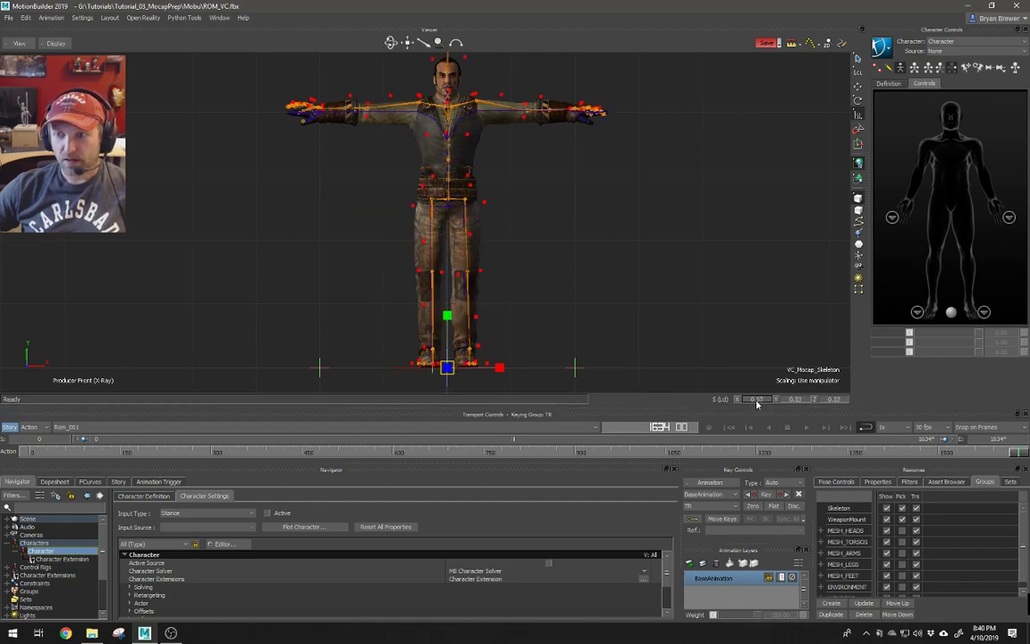
- Set the uniform scale of VC_Mocap_Skeleton to 0.52
left_click_drag(755, 402, 761, 404)
left_click(764, 404)
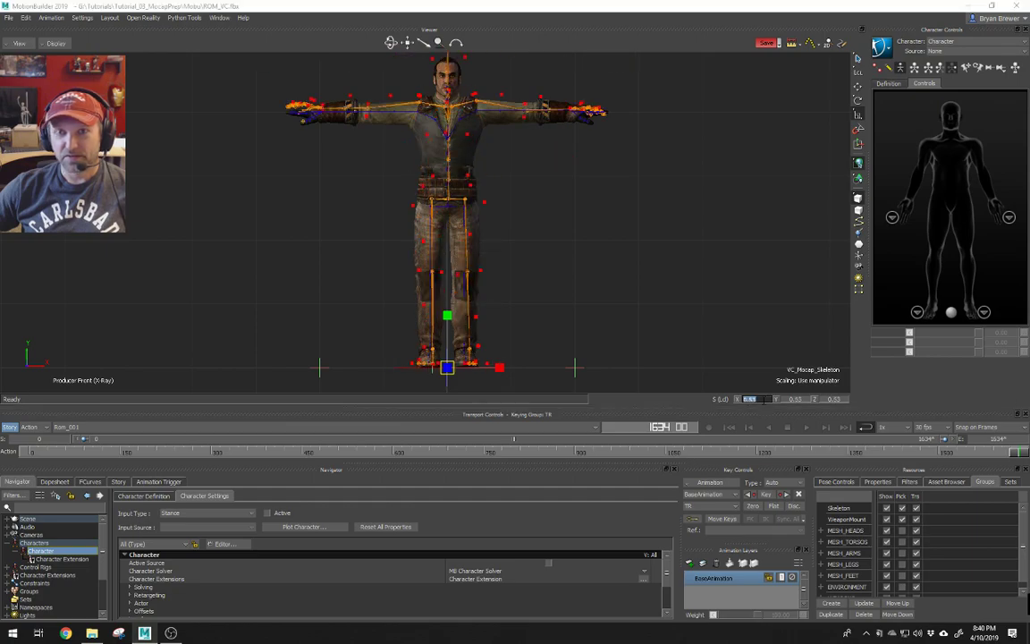
left_click(758, 400)
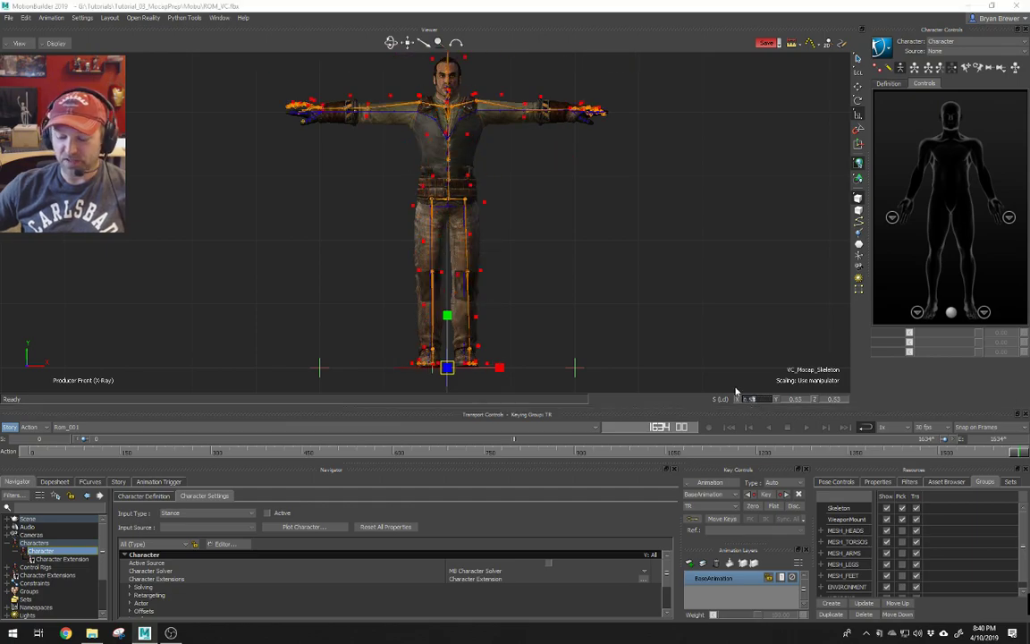
key("Return")
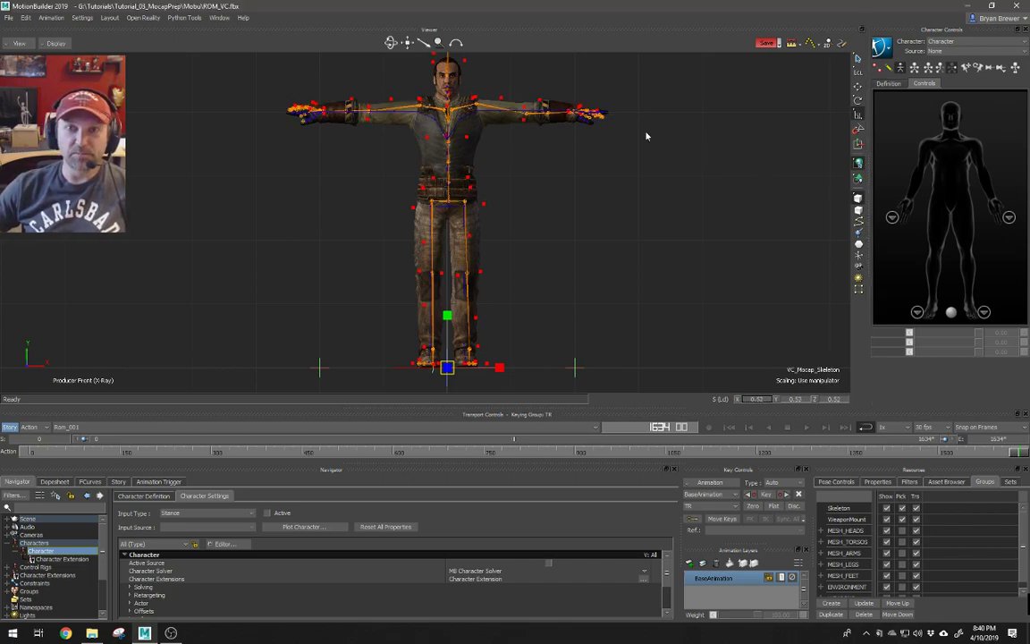
- Examine how the mocap skeleton's shoulders, arms and hips line up with the character in the Front view
left_click_drag(487, 220, 466, 290, "shift")
left_click_drag(466, 289, 478, 268, "ctrl")
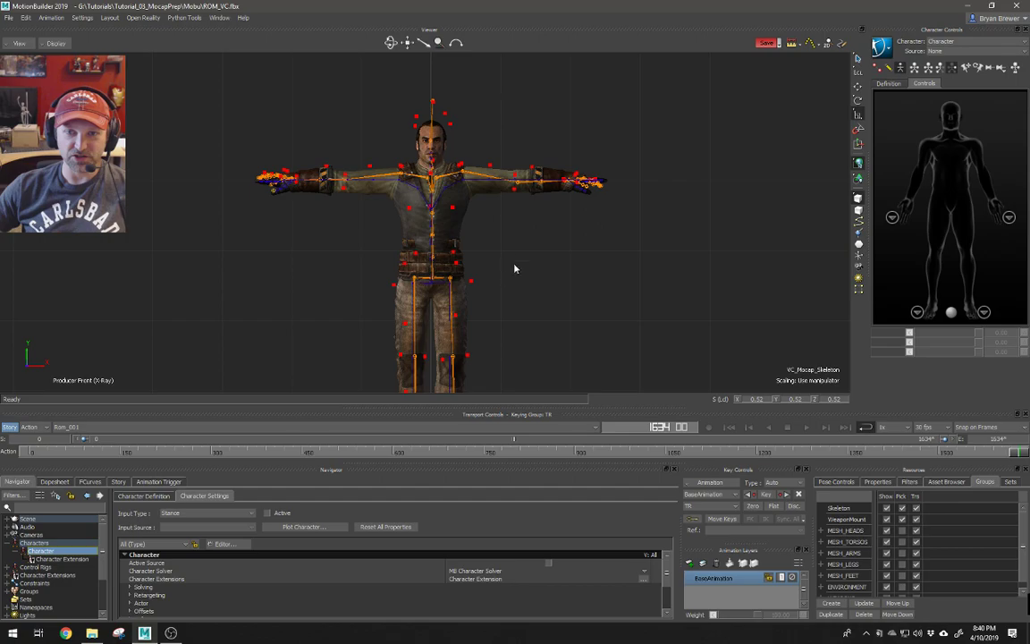
left_click_drag(546, 298, 437, 236, "ctrl")
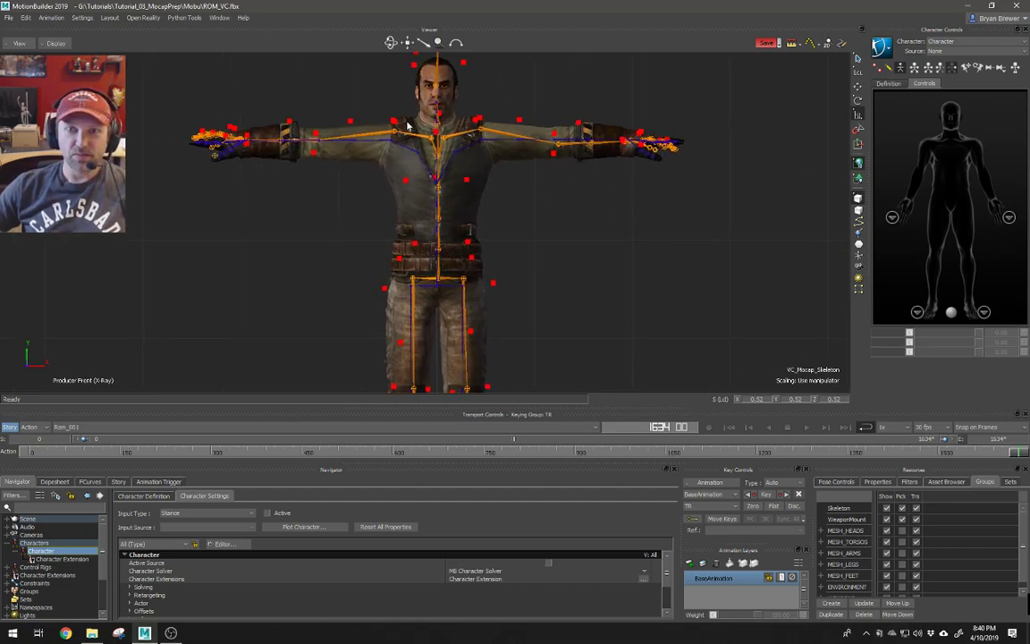
left_click_drag(530, 238, 608, 340, "ctrl")
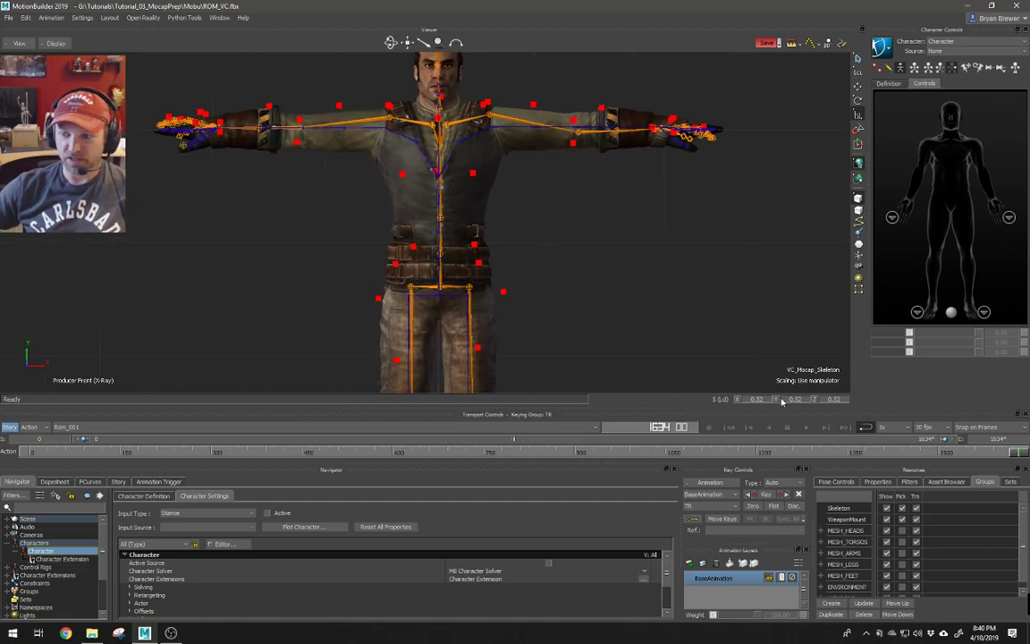
left_click_drag(607, 270, 572, 268, "ctrl")
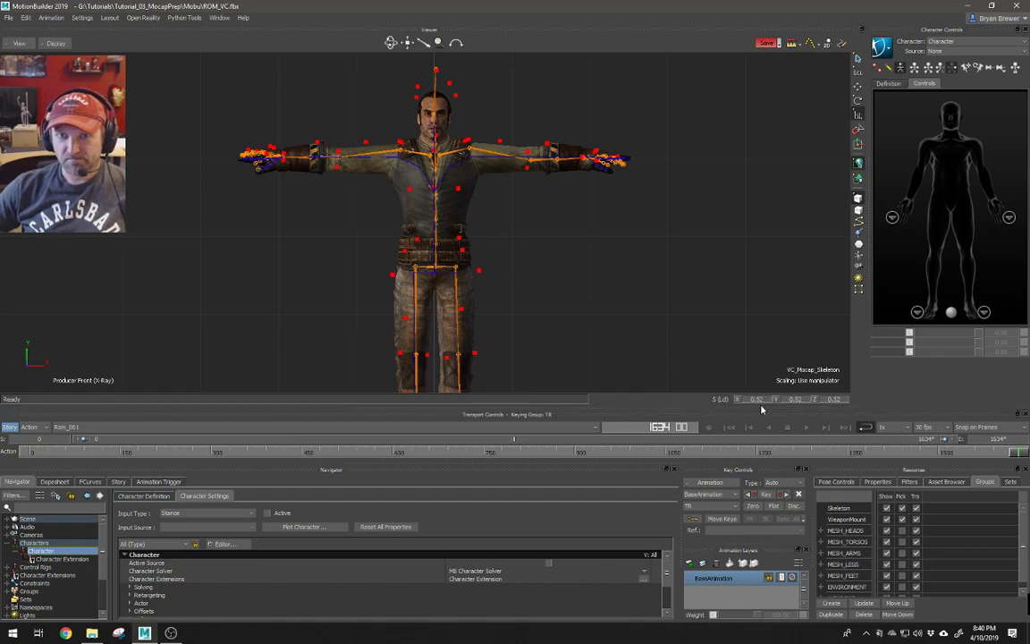
- Set the uniform scale of VC_Mocap_Skeleton to 0.51 and return to the Perspective view of the upper body
left_click(754, 399)
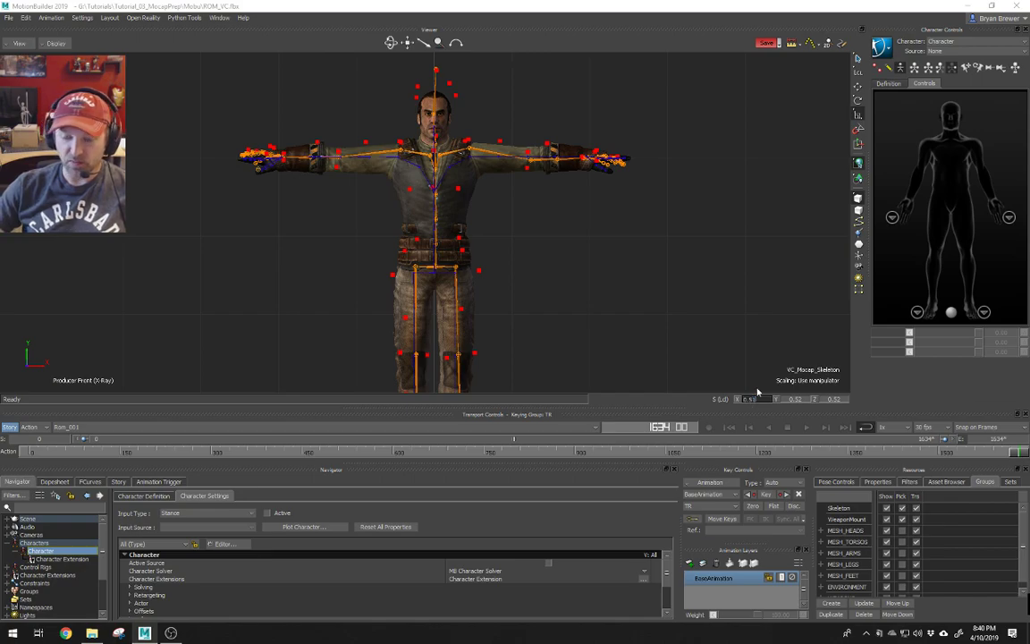
key("Return")
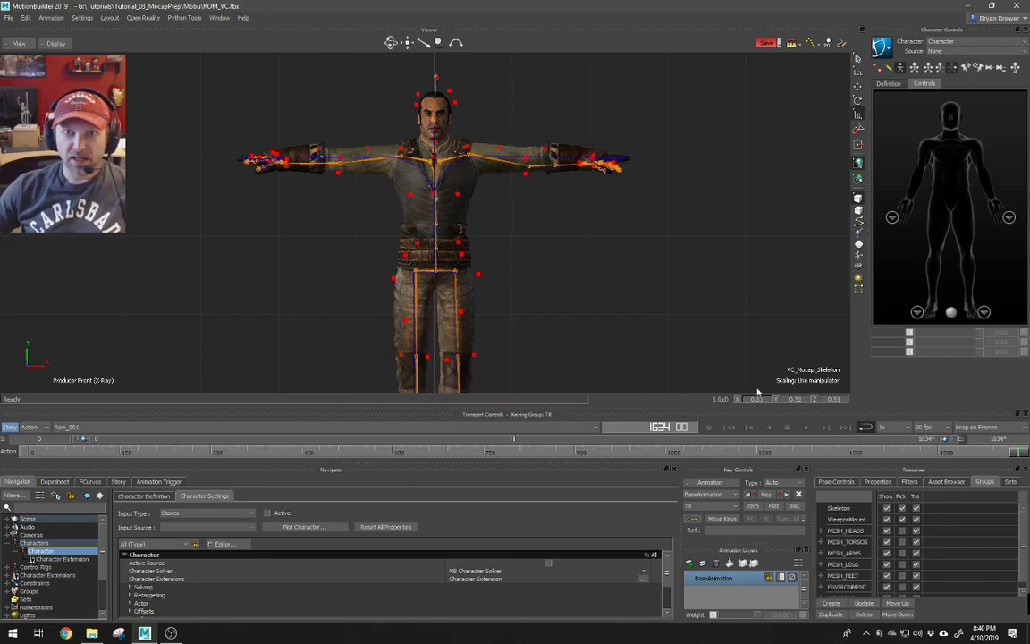
left_click_drag(547, 238, 465, 241, "shift")
key("ctrl+e")
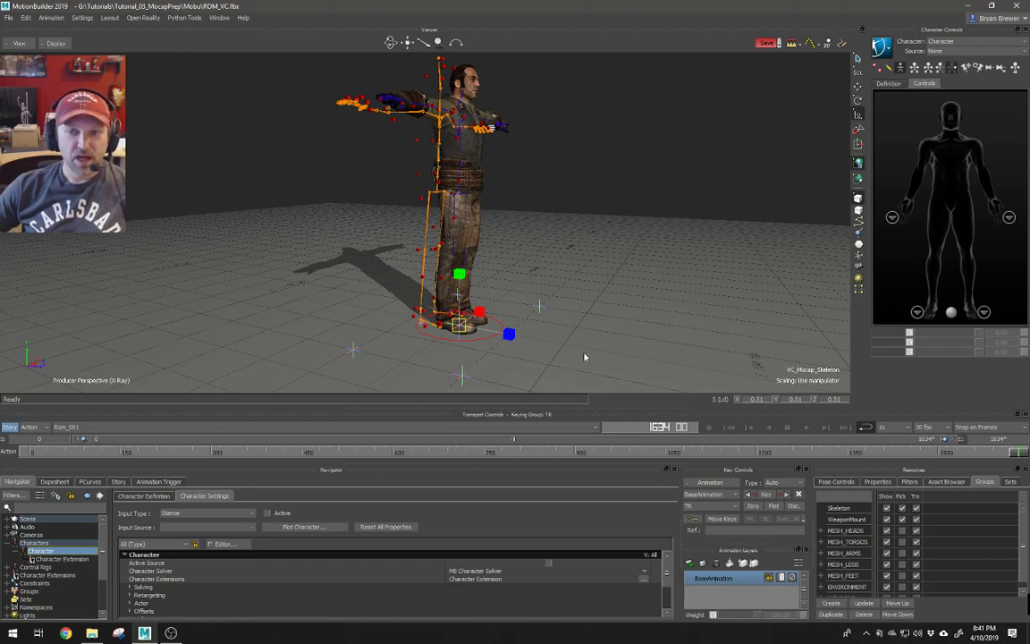
left_click_drag(430, 183, 531, 210, "ctrl+shift")
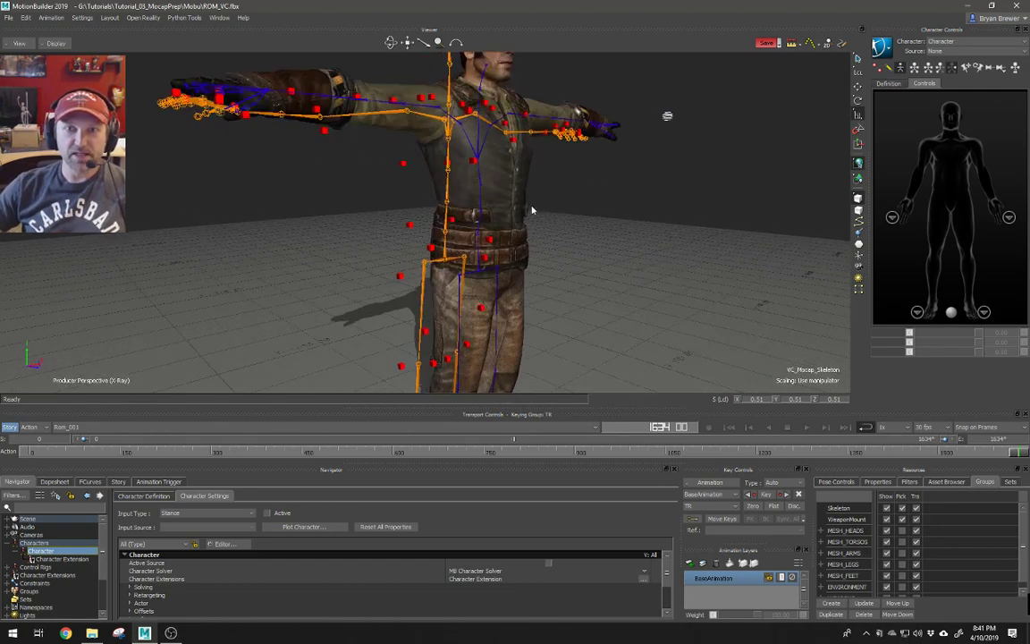
left_click(448, 198)
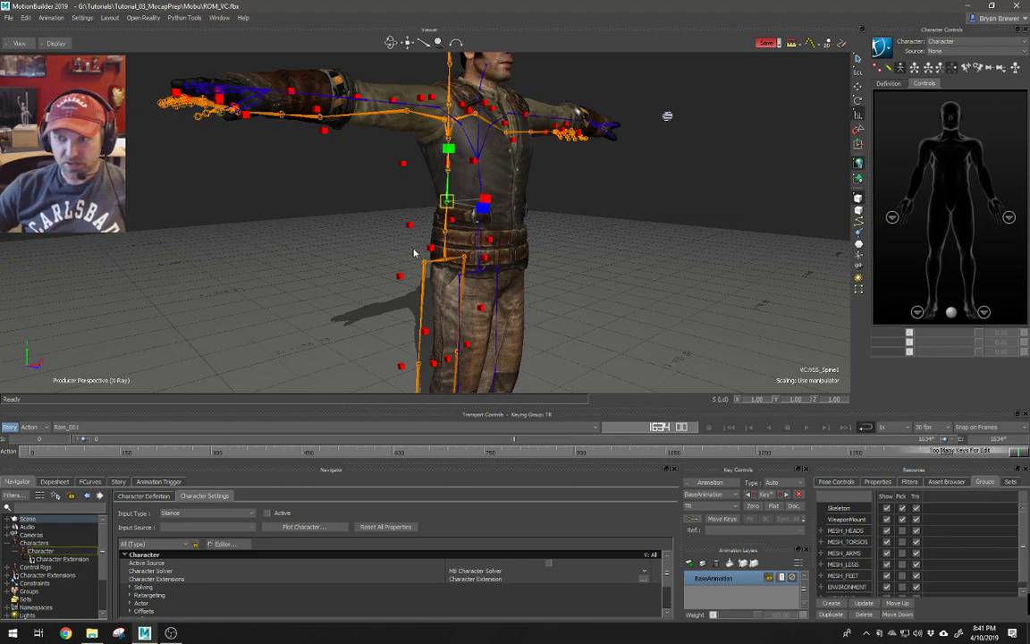
key("e")
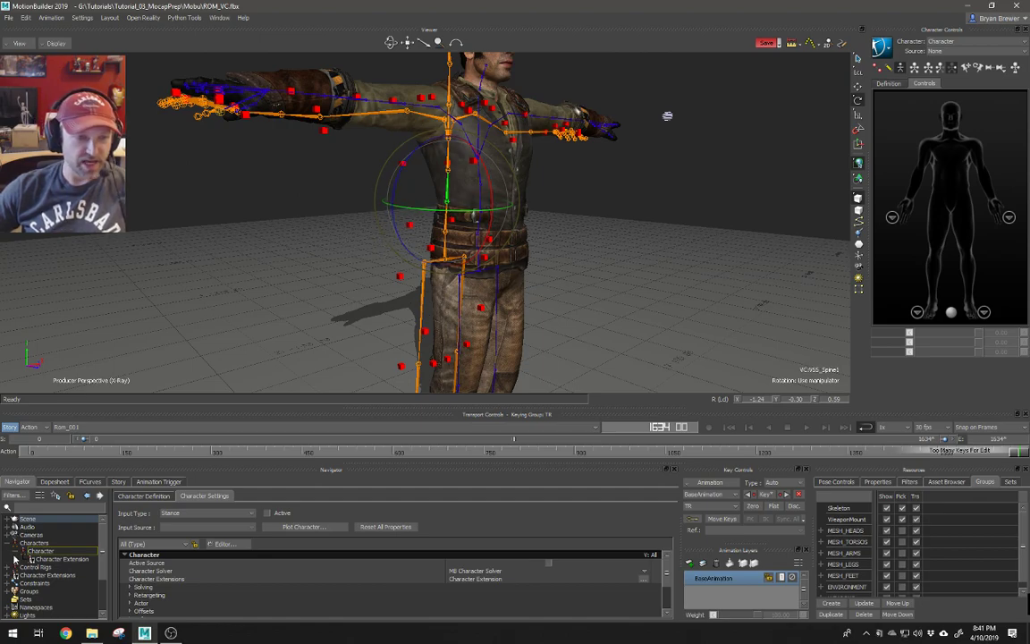
left_click(15, 551)
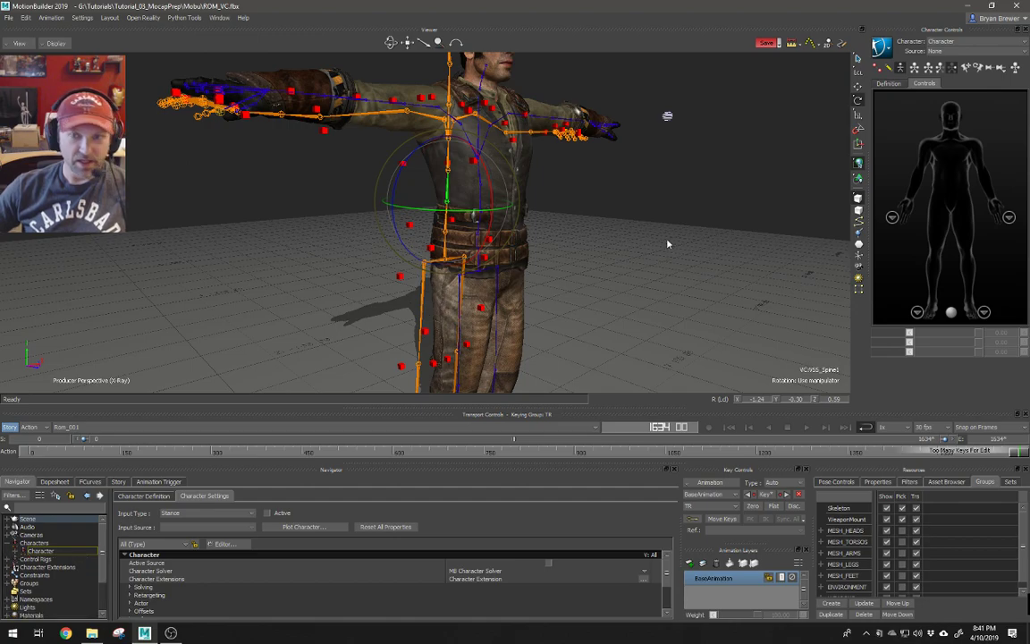
left_click_drag(624, 279, 402, 295)
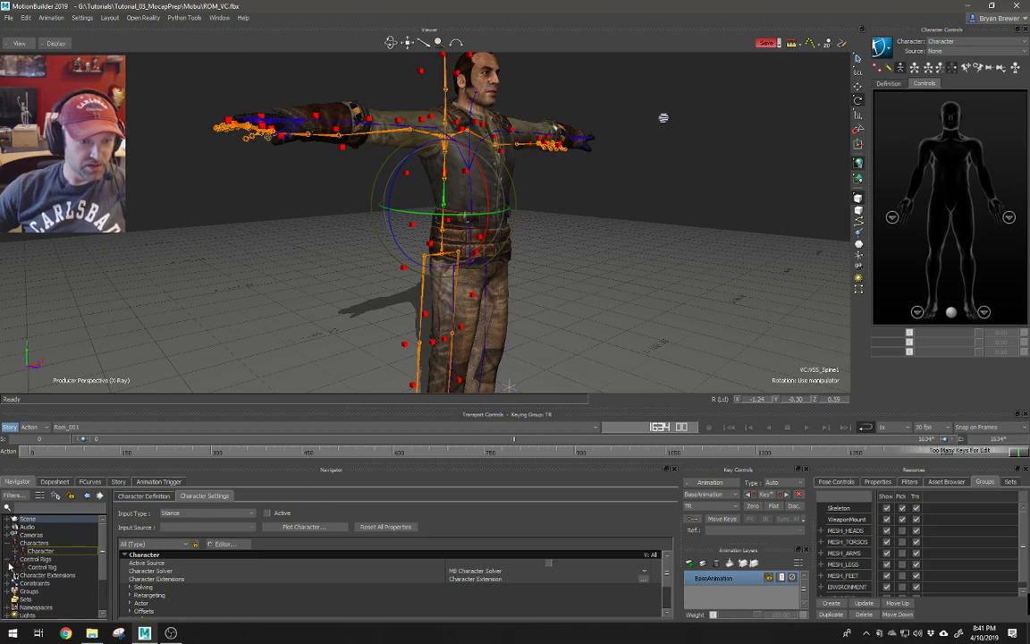
left_click_drag(429, 224, 420, 152)
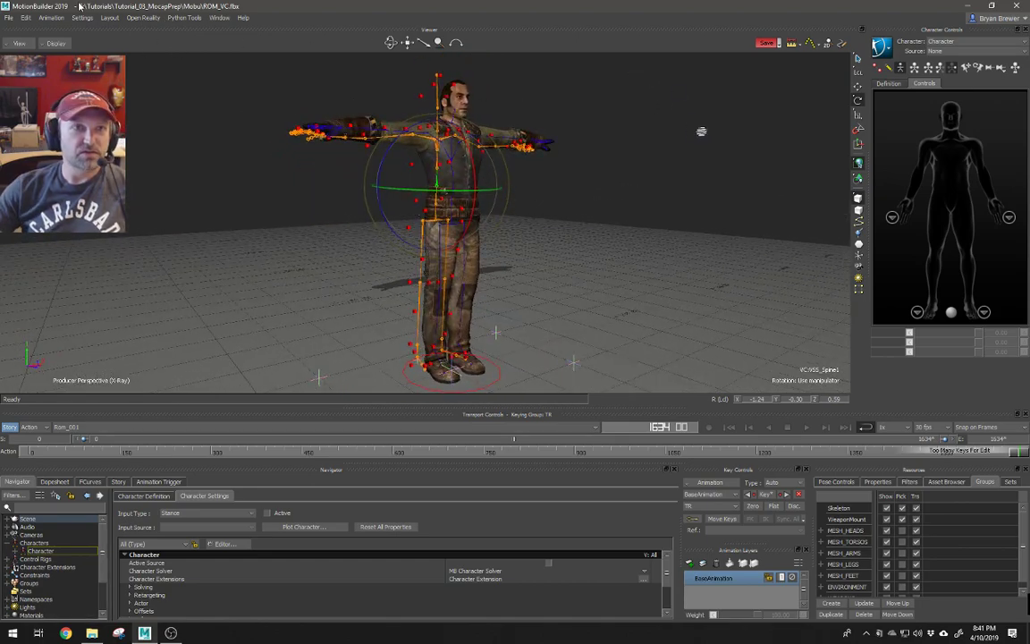
- Choose DivaPerson_NameMap.fbx from the StarhawkMocapData folder inside LightBox on the Work (F:) drive for merging into the scene
left_click(9, 18)
left_click(116, 52)
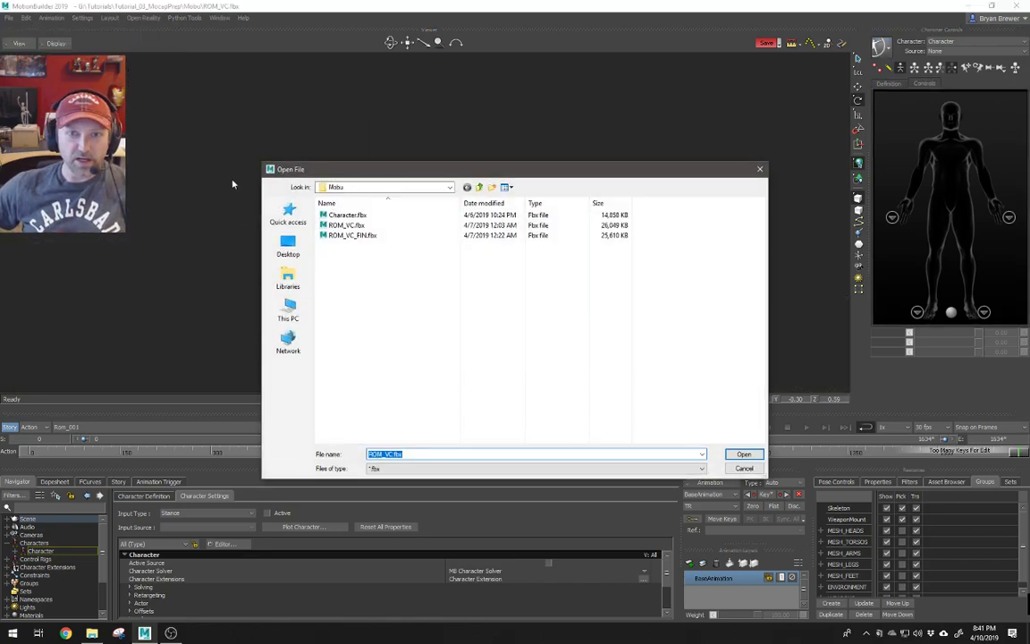
right_click(349, 291)
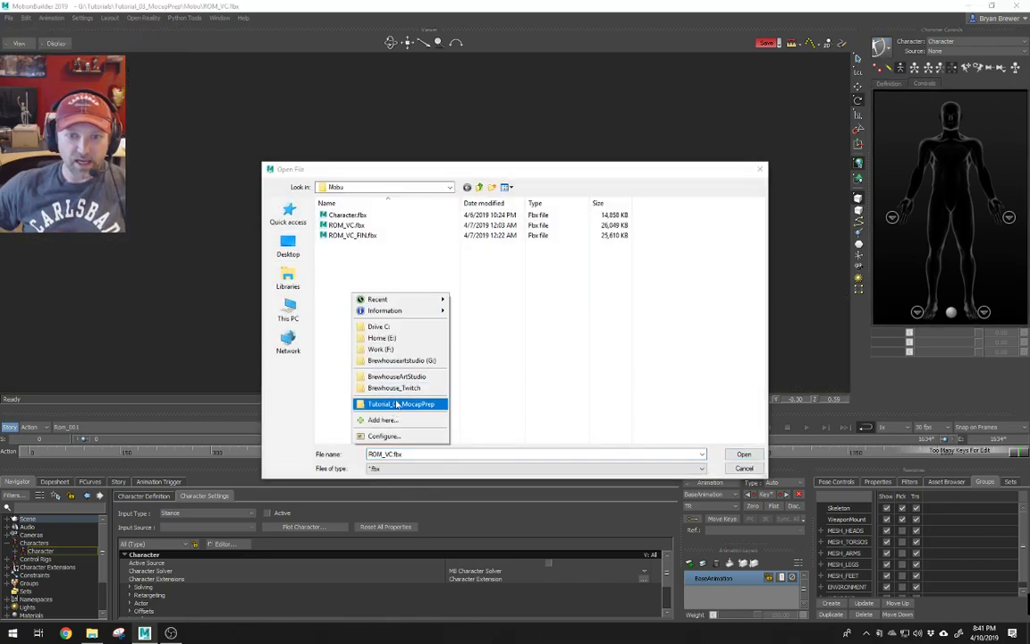
left_click(383, 349)
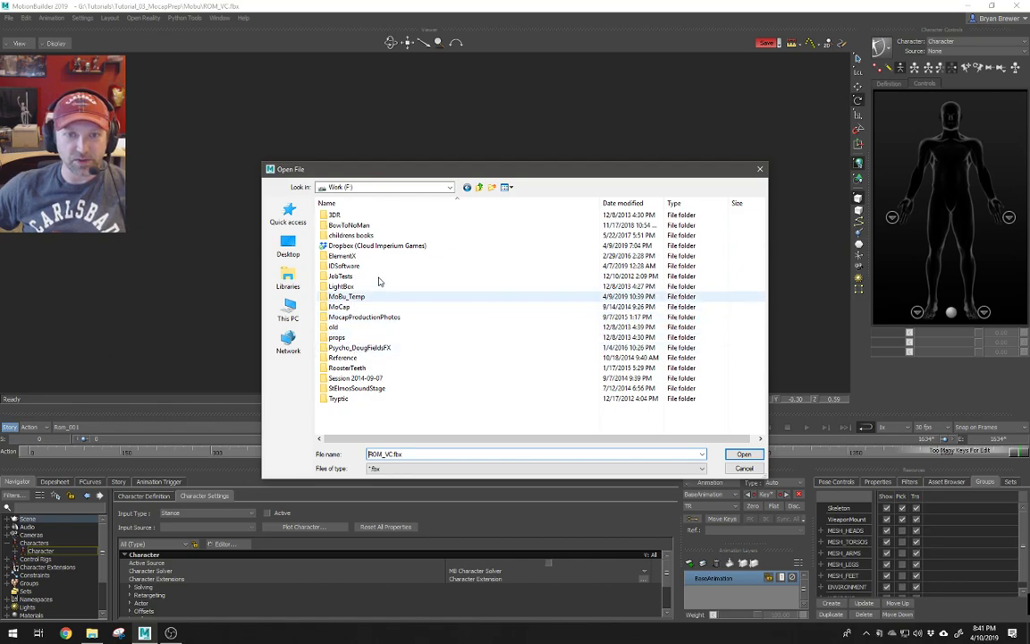
left_click(347, 266)
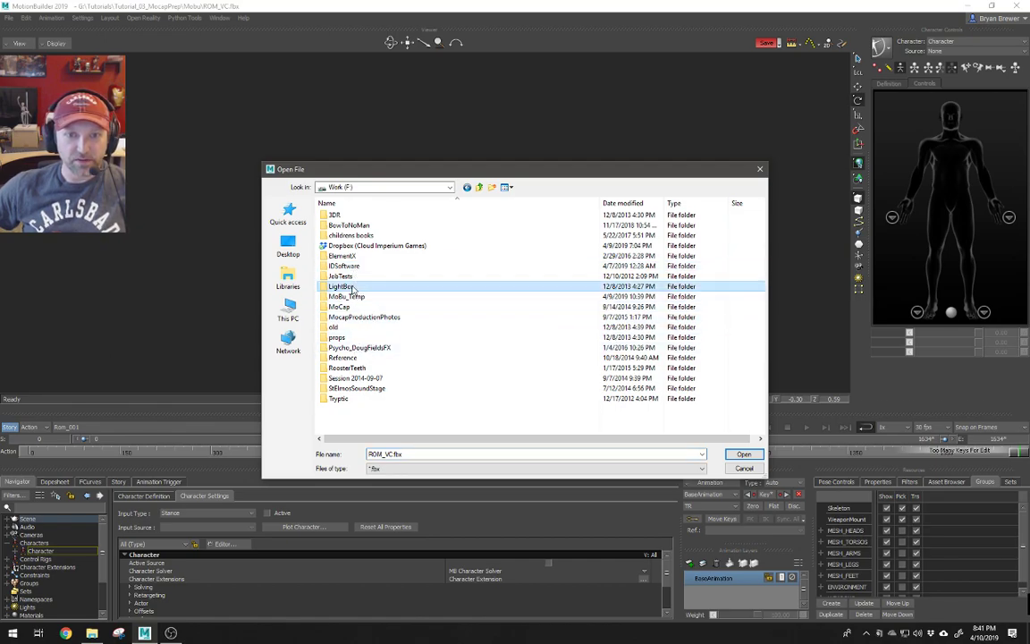
double_click(349, 286)
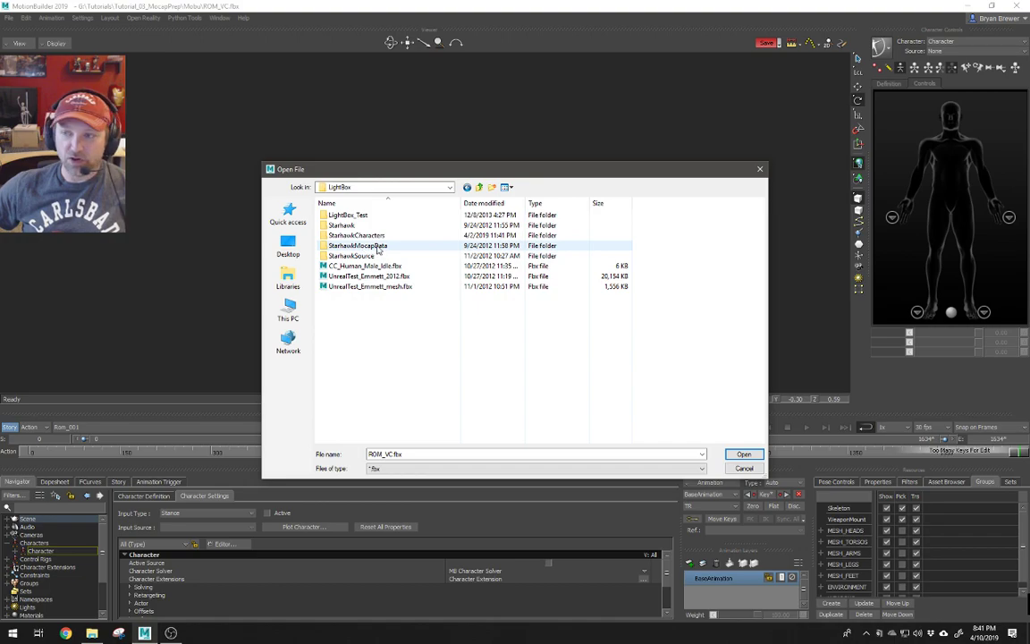
double_click(333, 248)
left_click(380, 277)
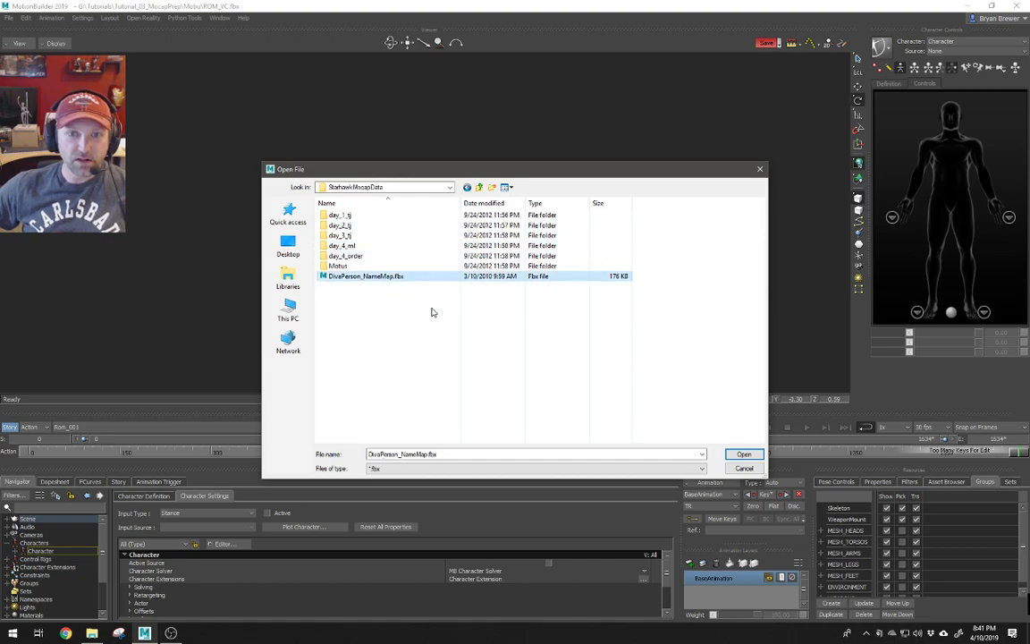
double_click(380, 276)
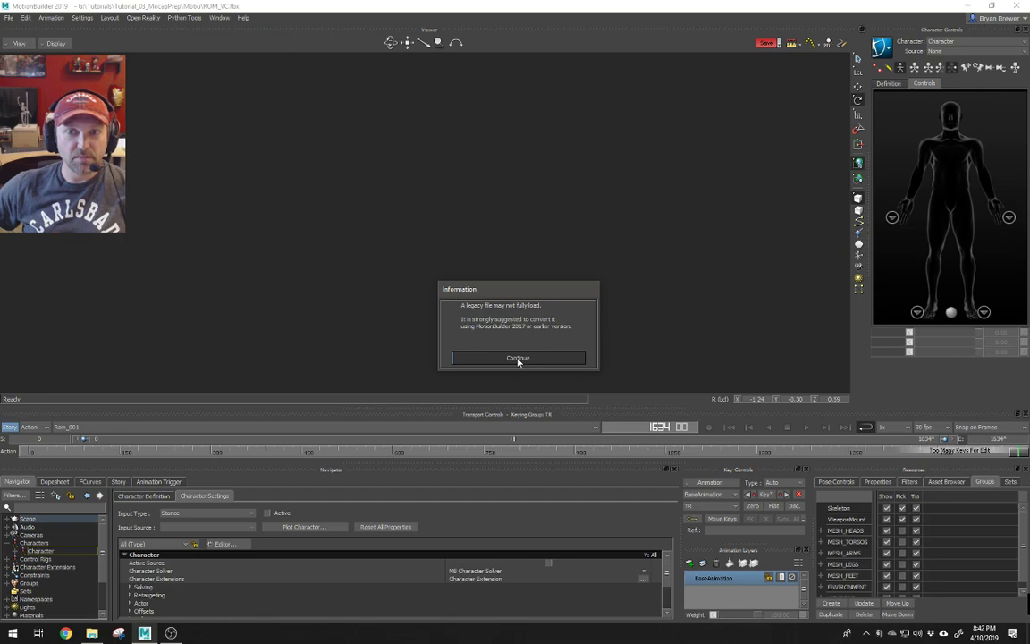
- Merge the name map file with all element animation discarded and Take 001 excluded from the import
left_click(518, 358)
left_click(348, 134)
left_click(187, 126)
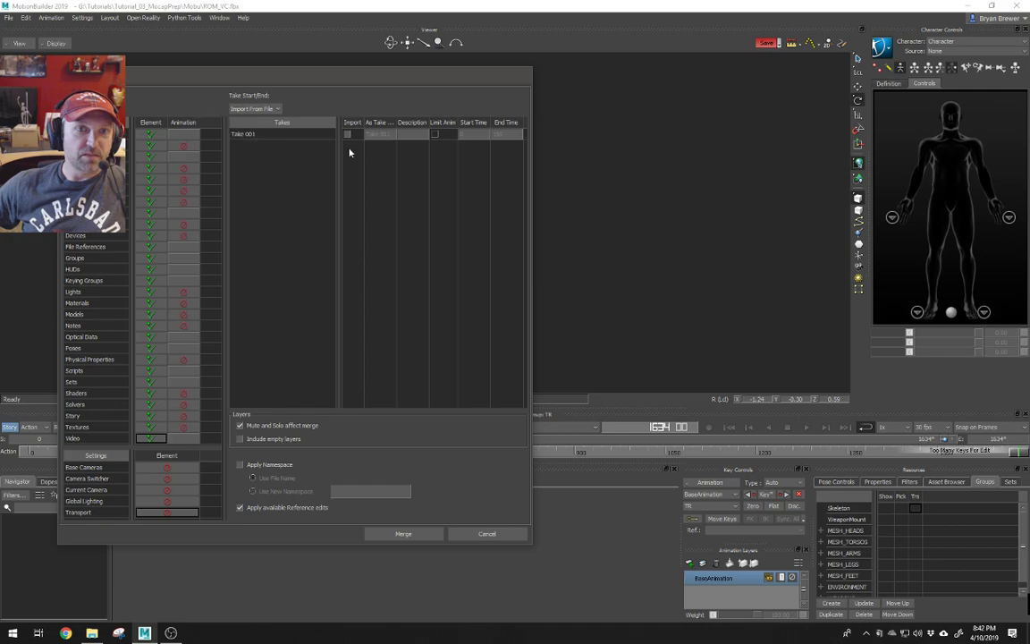
left_click(403, 533)
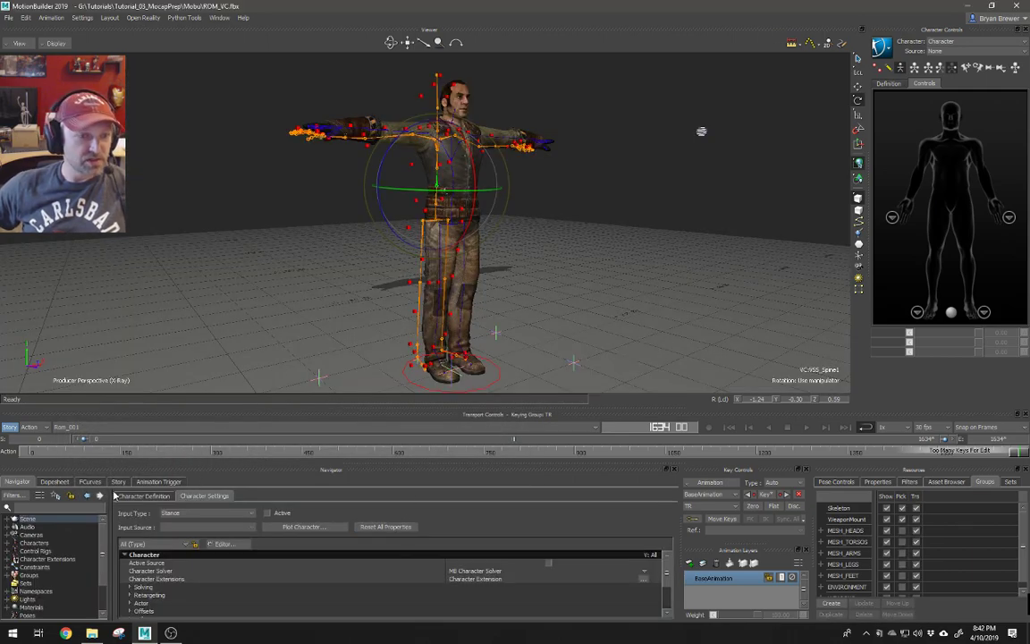
- Try to characterize the mocap skeleton from its hips with the DivaPerson_HOMActorCode character, and delete that character from the scene
left_click(14, 542)
left_click(36, 558)
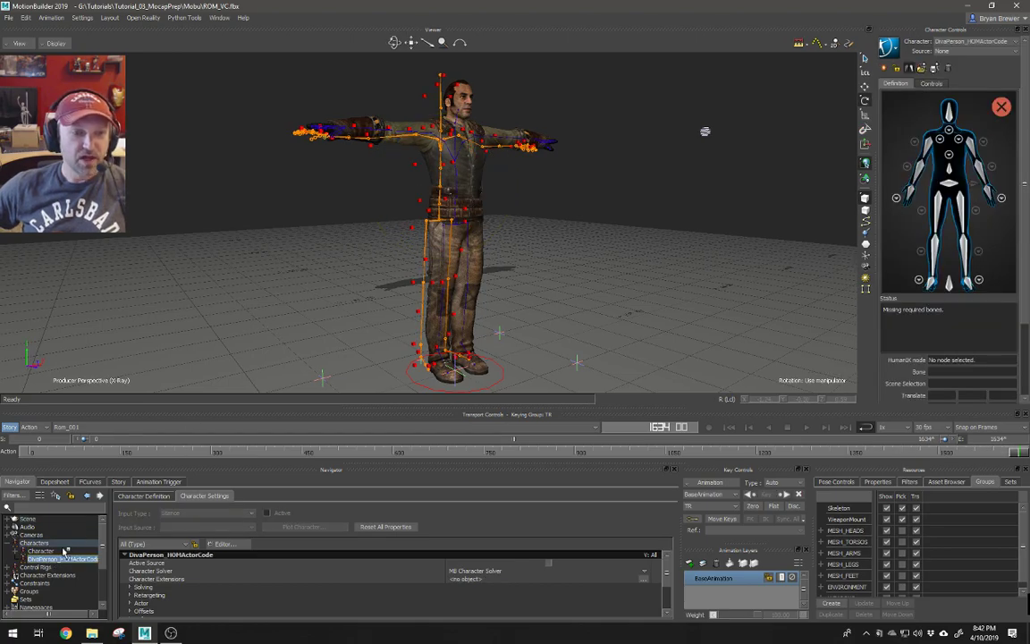
left_click(437, 219)
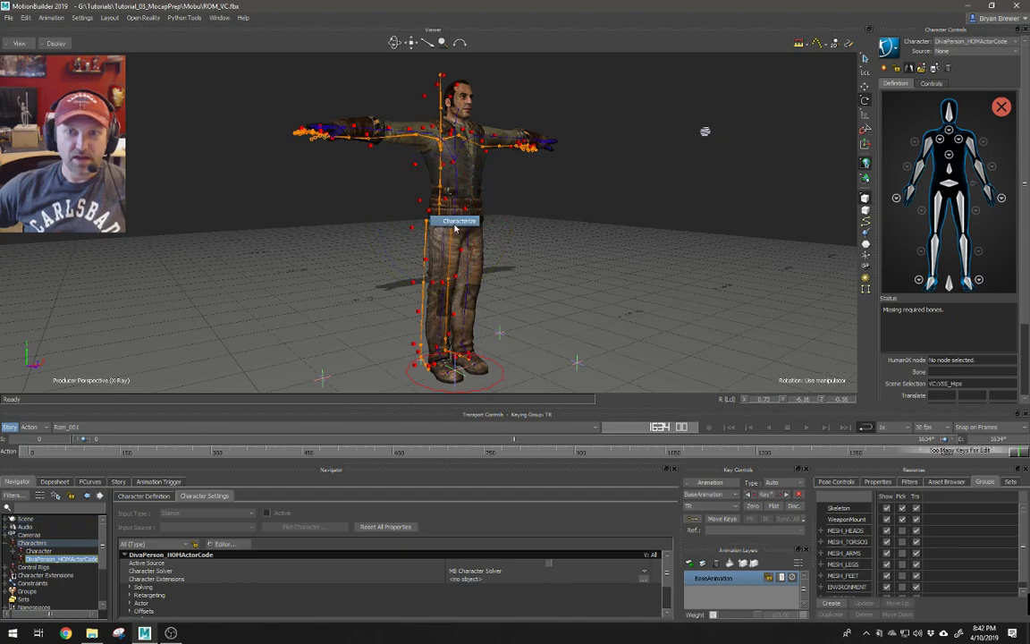
left_click(451, 221)
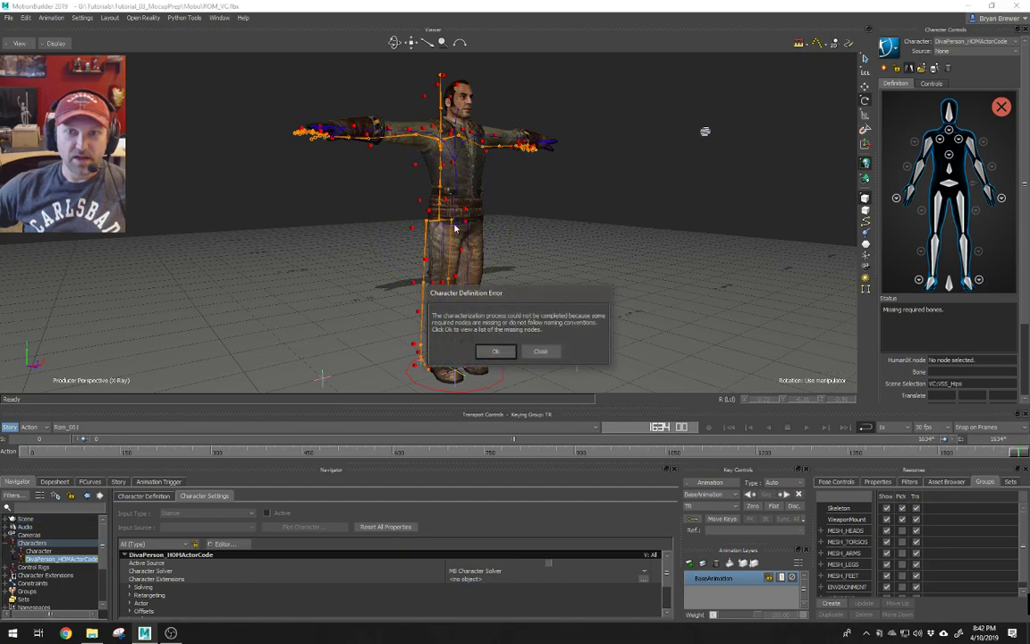
left_click(494, 353)
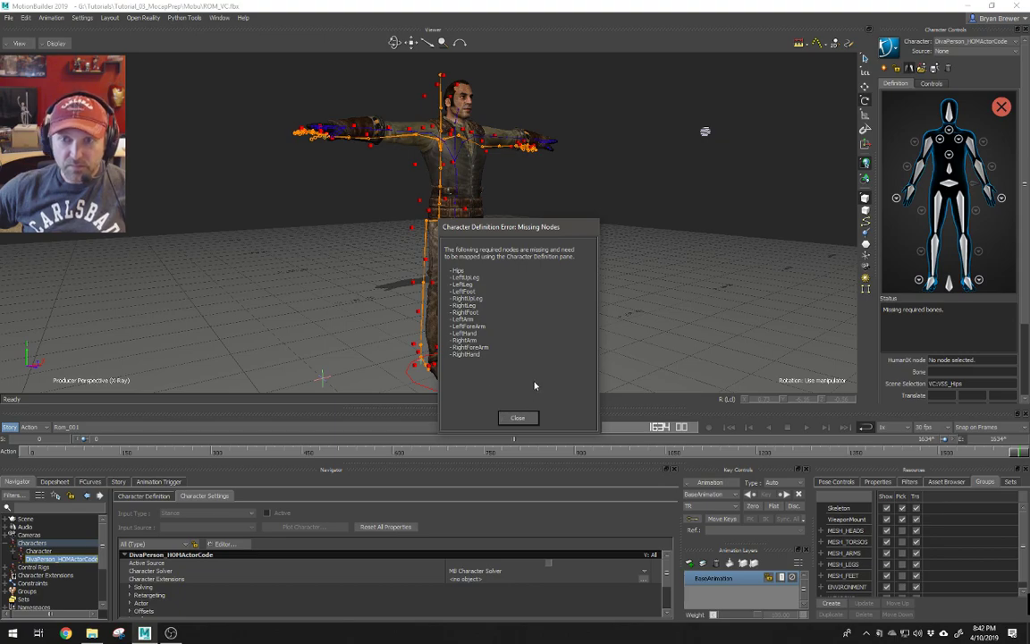
left_click(518, 419)
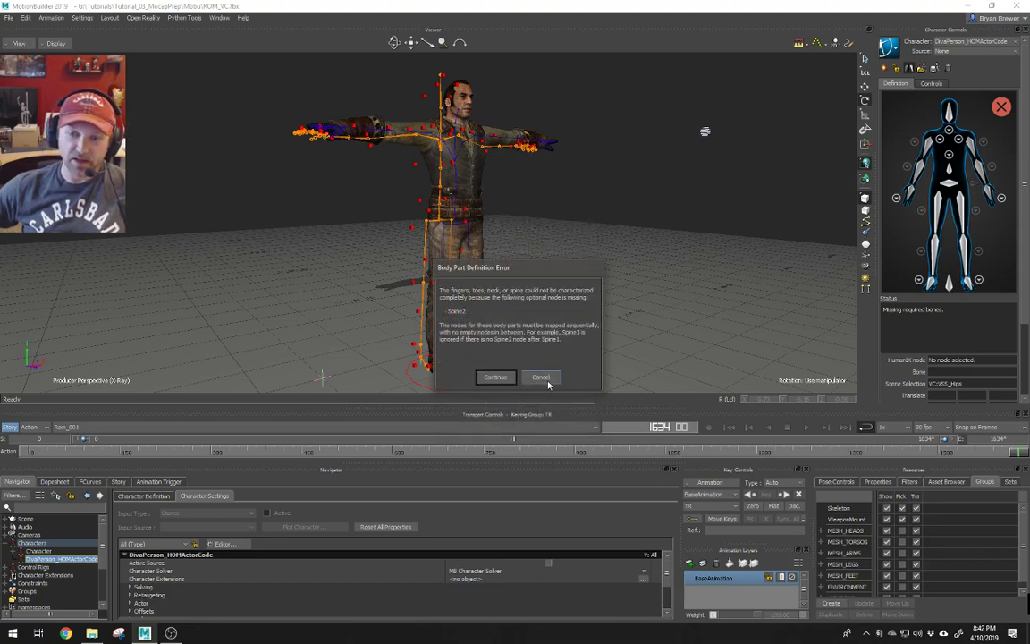
left_click(541, 377)
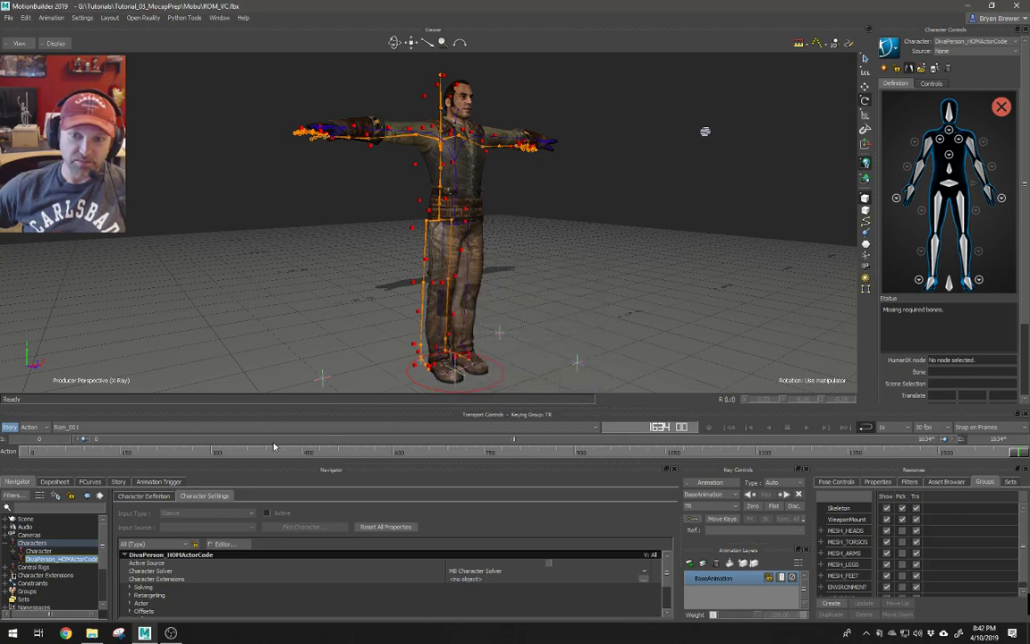
right_click(71, 560)
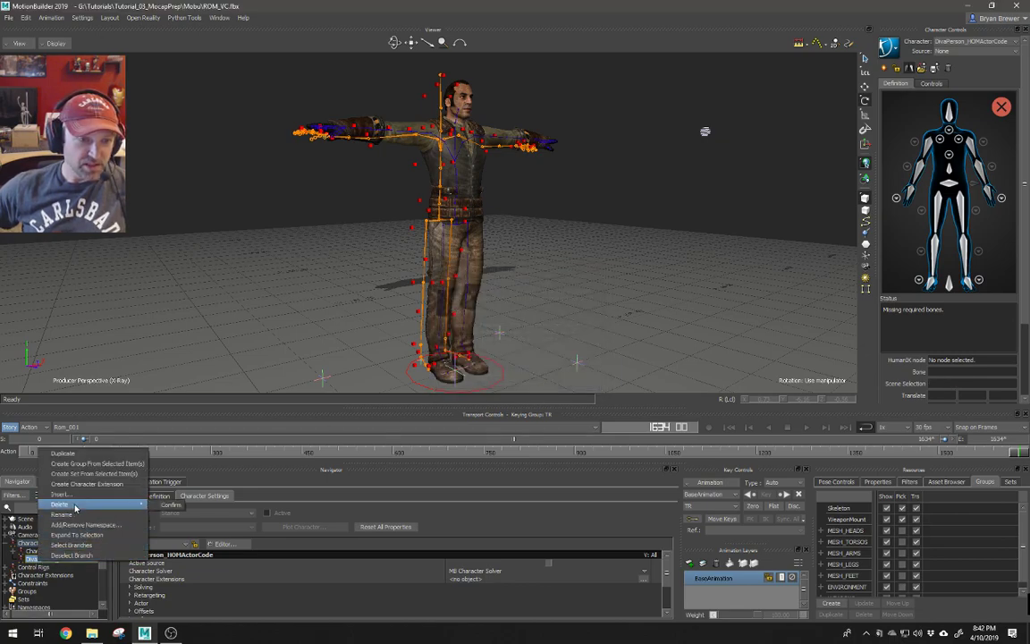
left_click(59, 504)
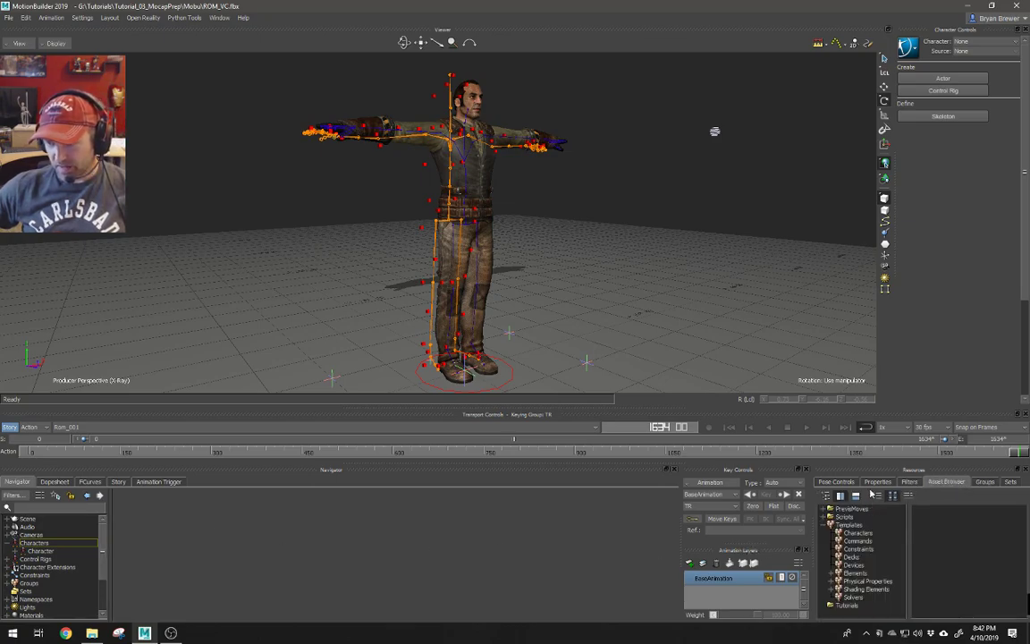
- Apply the Character template from the Asset Browser to the mocap skeleton's hips and characterize it as a biped
left_click(837, 482)
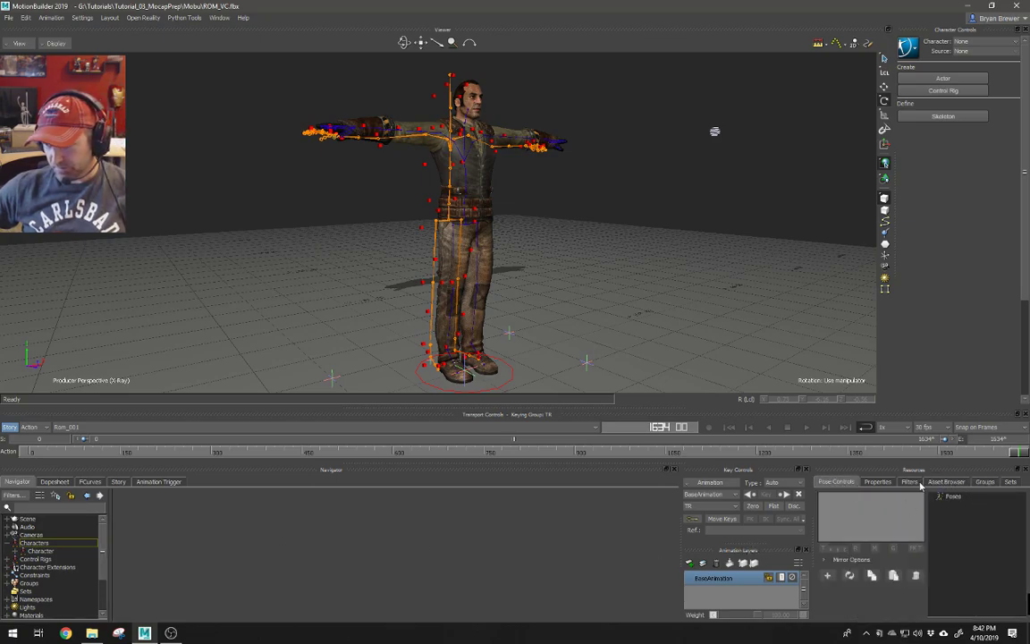
left_click(948, 483)
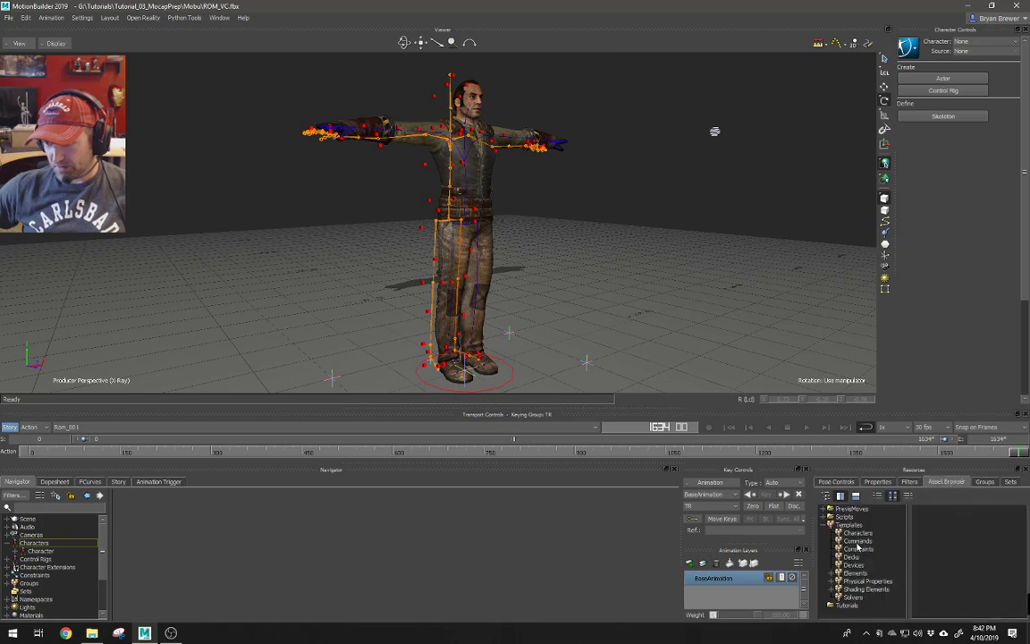
left_click(857, 533)
left_click(932, 579)
left_click_drag(936, 575, 447, 224)
left_click(458, 223)
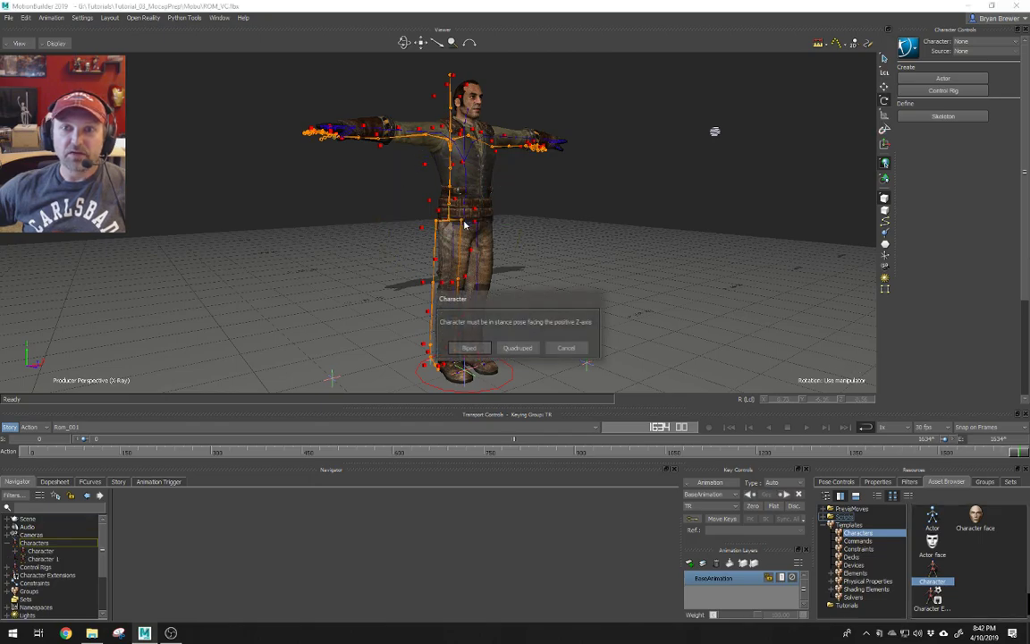
left_click(472, 349)
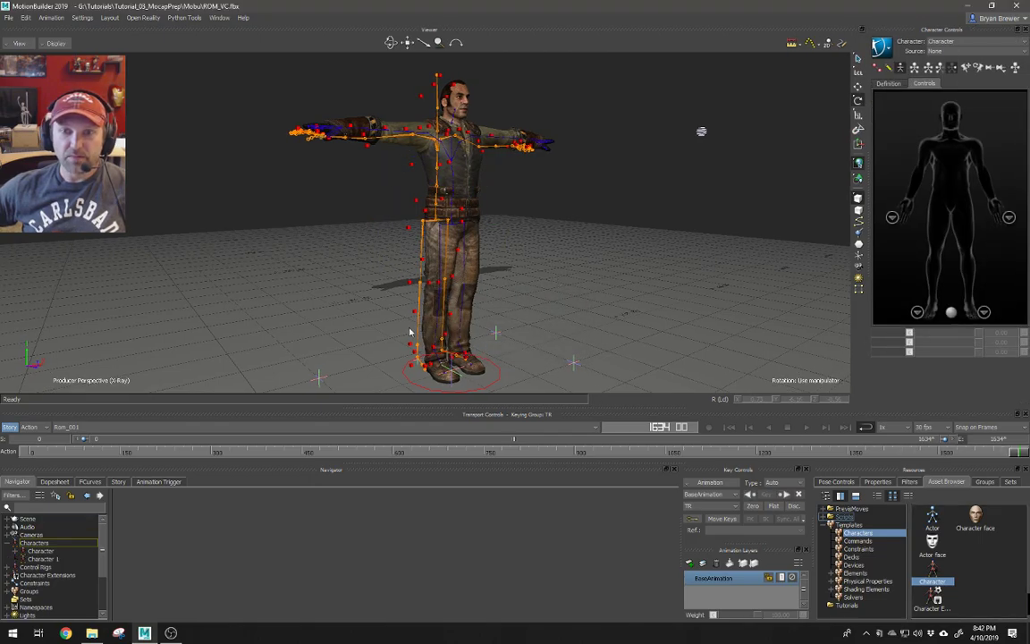
- Rename the mocap skeleton's new character to MOCAP and open its character definition
left_click_drag(250, 315, 427, 285, "ctrl+shift")
left_click(43, 559)
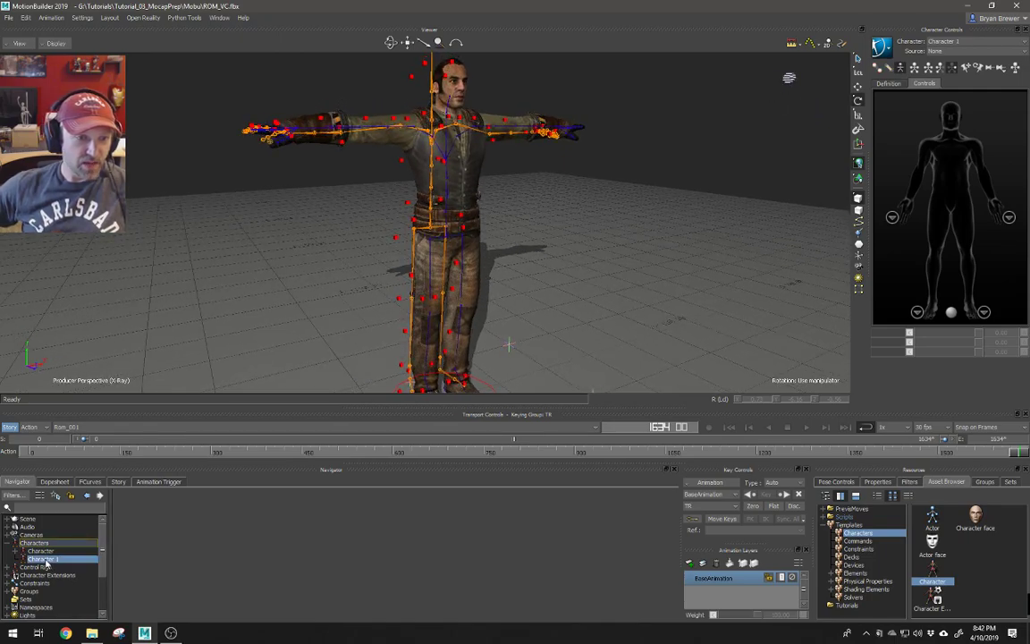
right_click(45, 561)
left_click(82, 511)
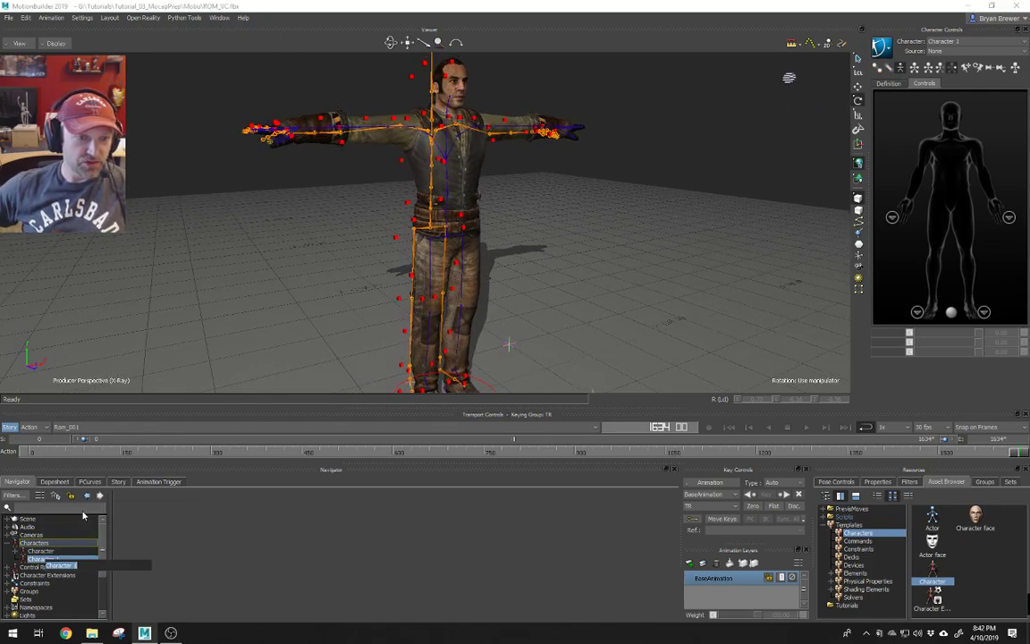
type("MC")
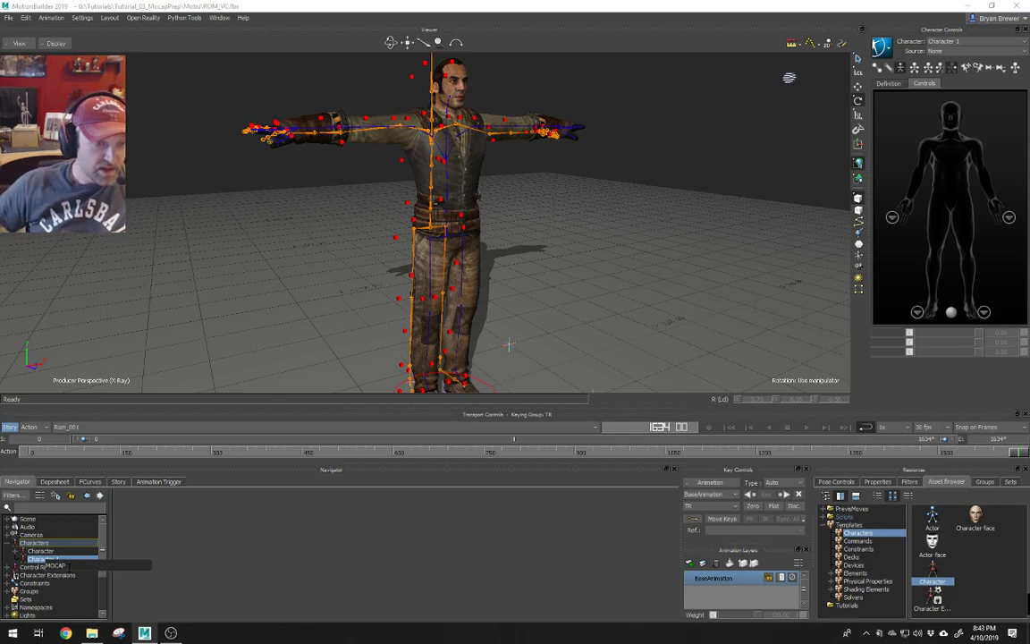
key("Return")
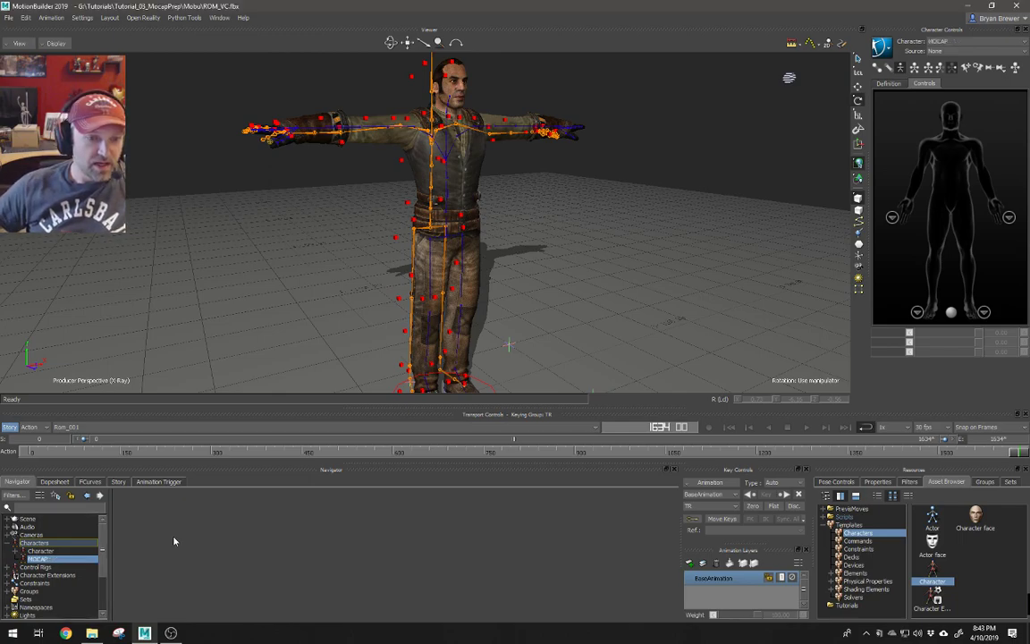
left_click(36, 559)
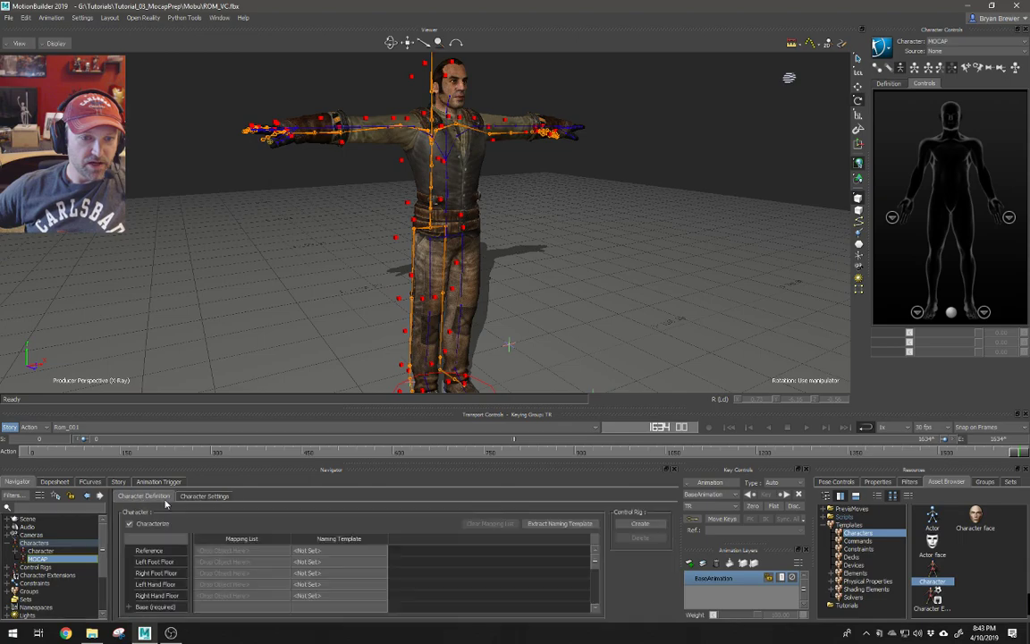
- Remove the characterization from the MOCAP character and compare the mocap skeleton with the character from several angles
left_click(128, 523)
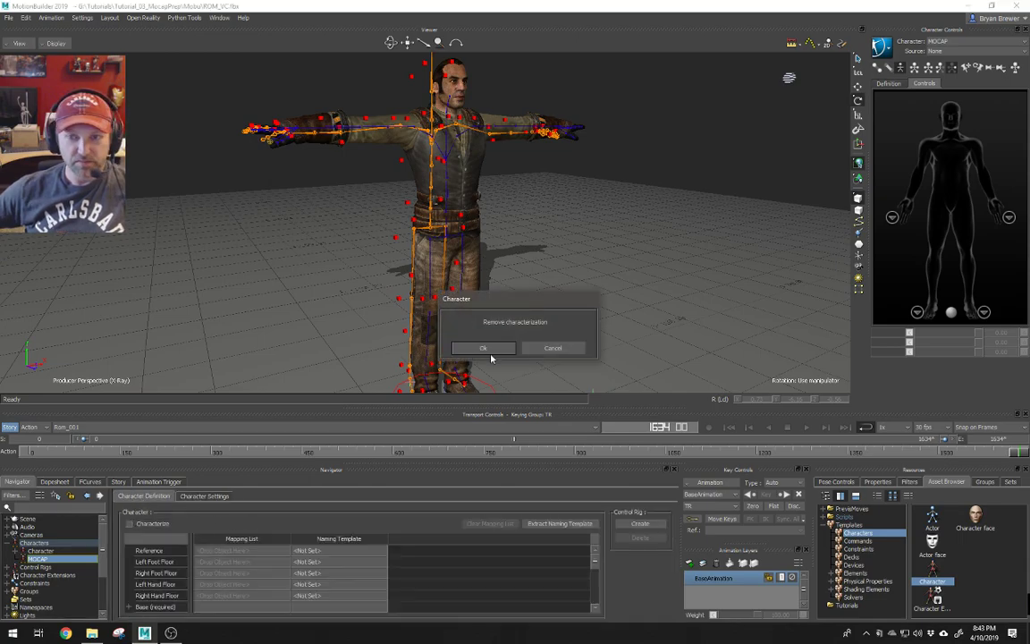
left_click(482, 348)
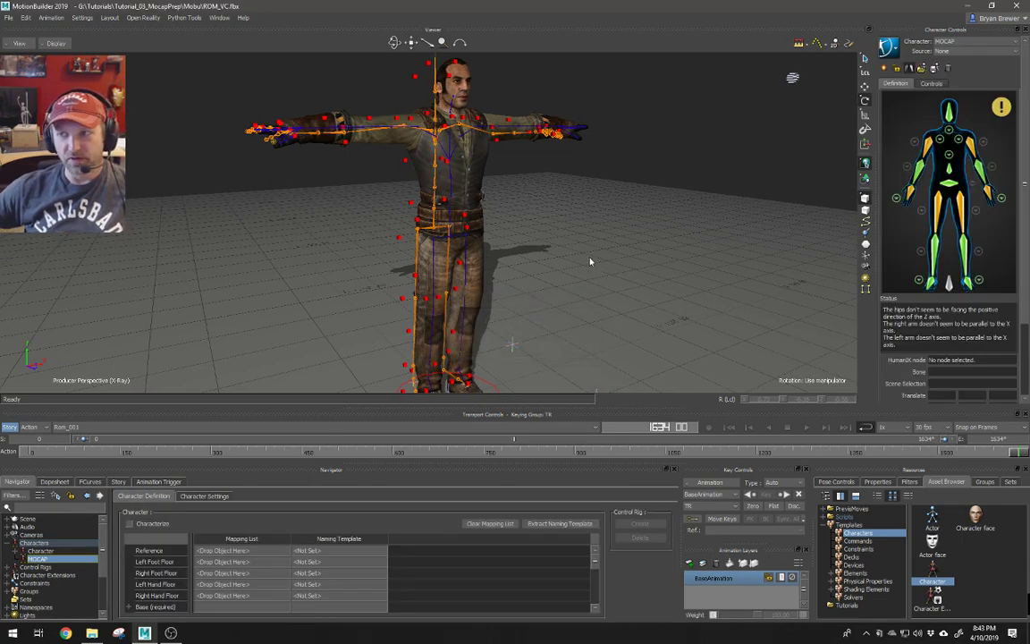
mouse_move(558, 252)
left_mouse_down("ctrl")
mouse_move(545, 253)
mouse_move(551, 246)
left_mouse_up("ctrl")
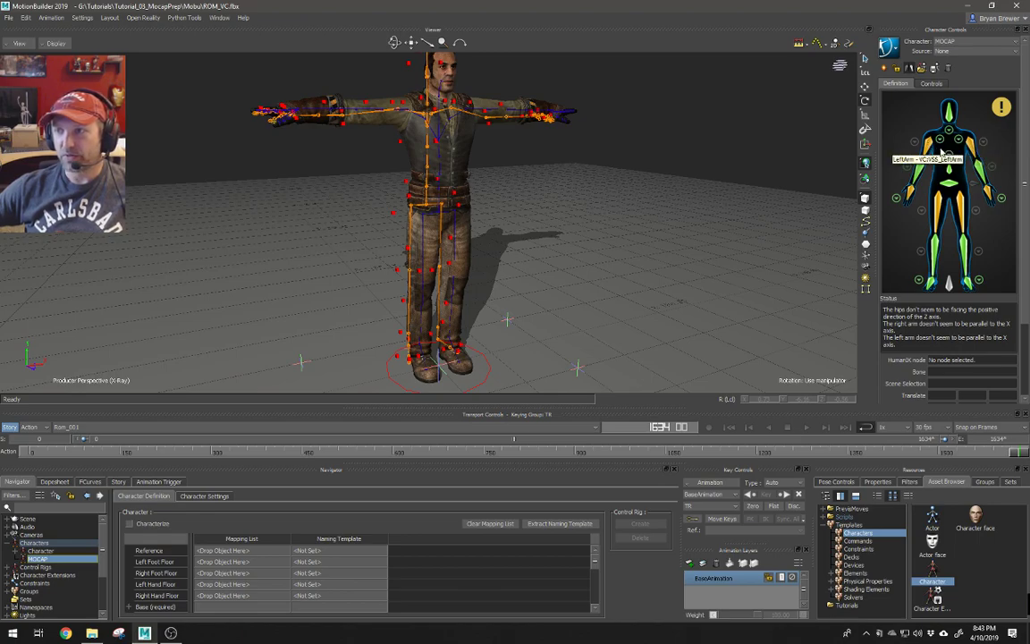
left_click_drag(829, 154, 482, 152, "alt")
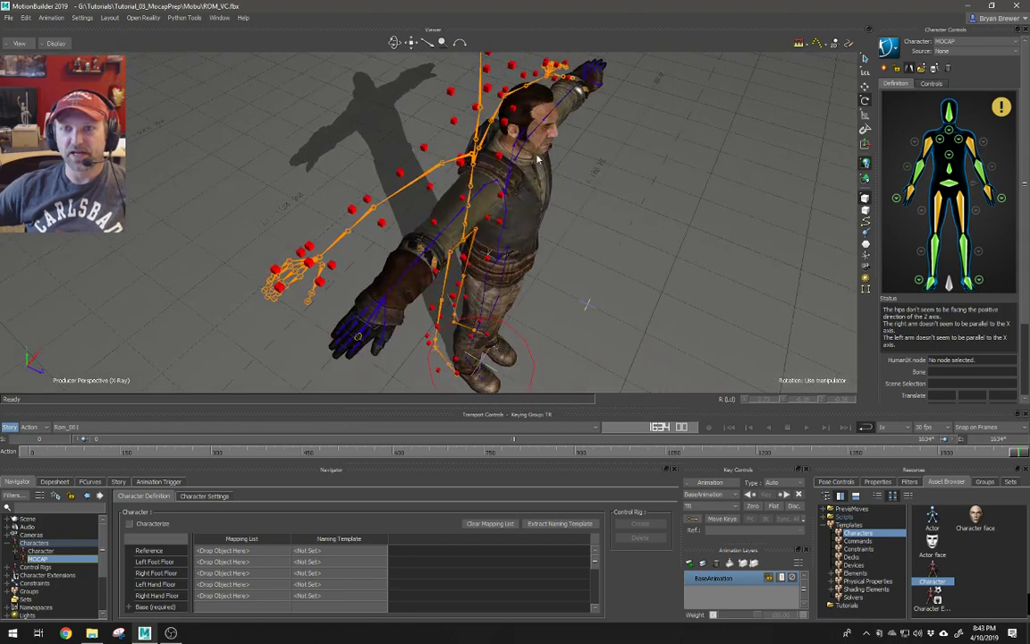
left_click_drag(448, 222, 462, 191, "alt")
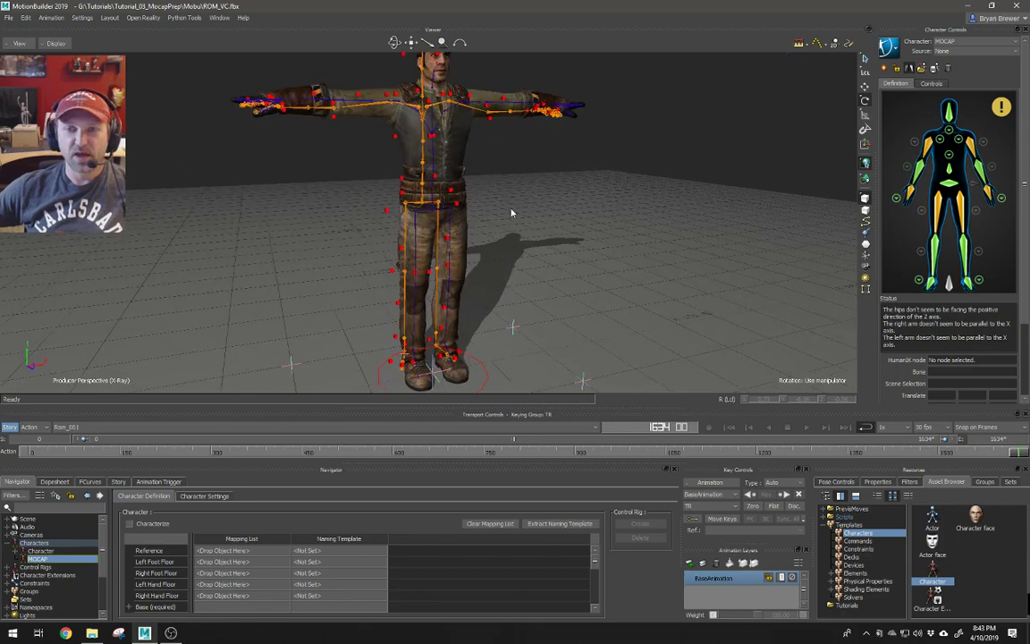
- Assign VC_Mocap_Skeleton as the Reference in the MOCAP character's mapping list
key("ctrl+w")
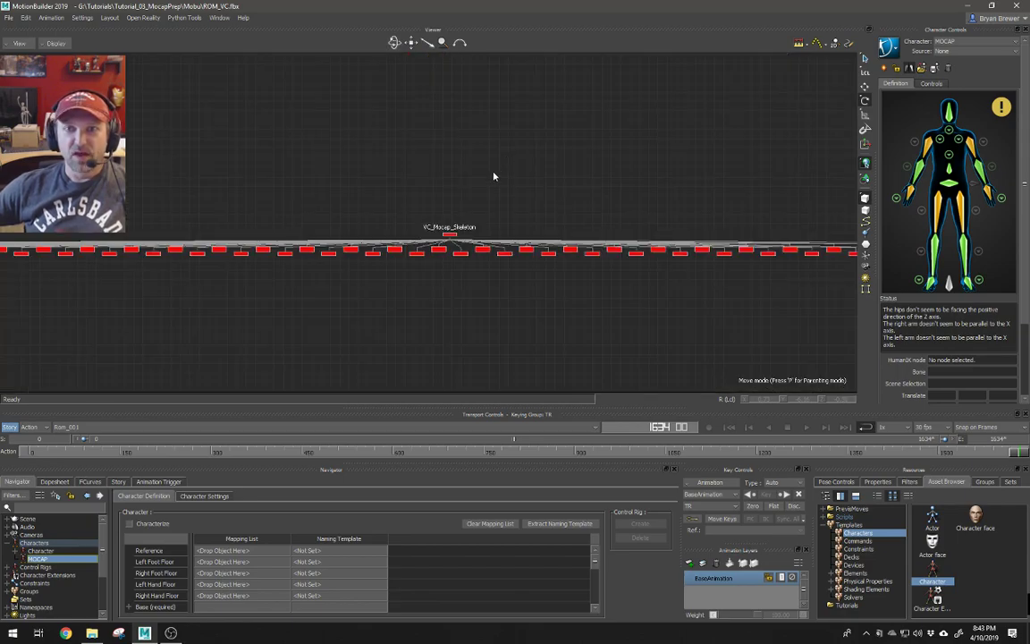
left_click_drag(474, 198, 416, 239)
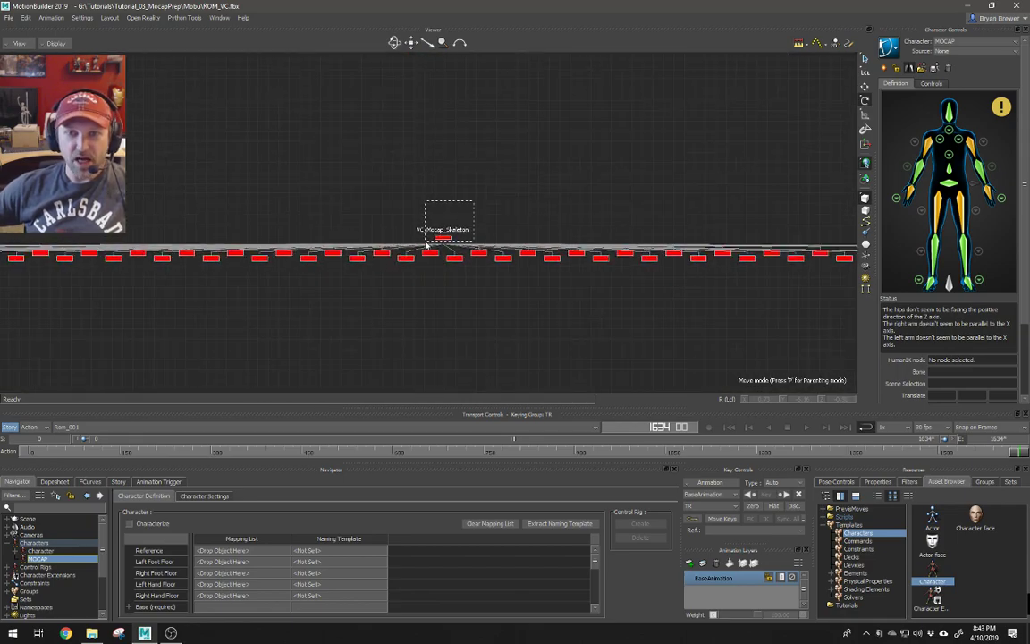
key("ctrl+w")
key("t")
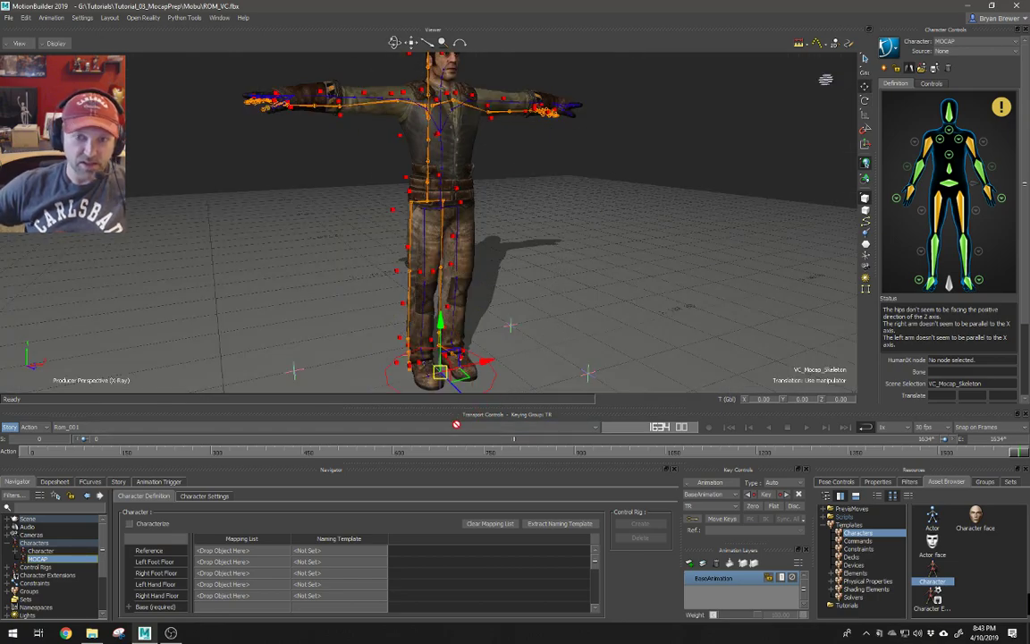
left_click_drag(256, 552, 256, 553, "alt")
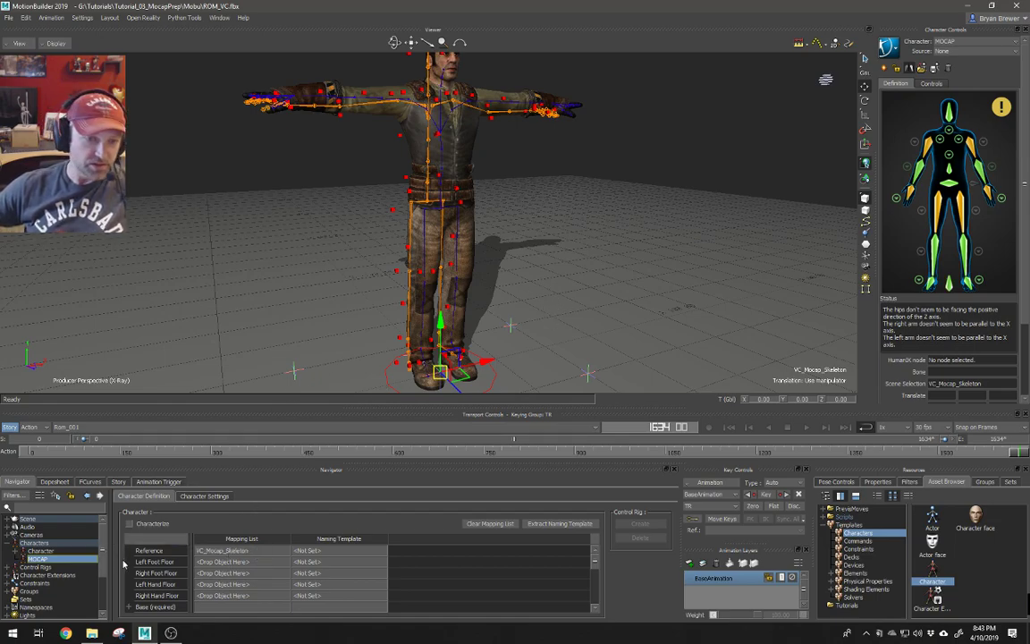
- Turn off the X-ray display and examine the mocap skeleton's legs and right foot from the side at floor level
left_click_drag(466, 290, 428, 273, "ctrl")
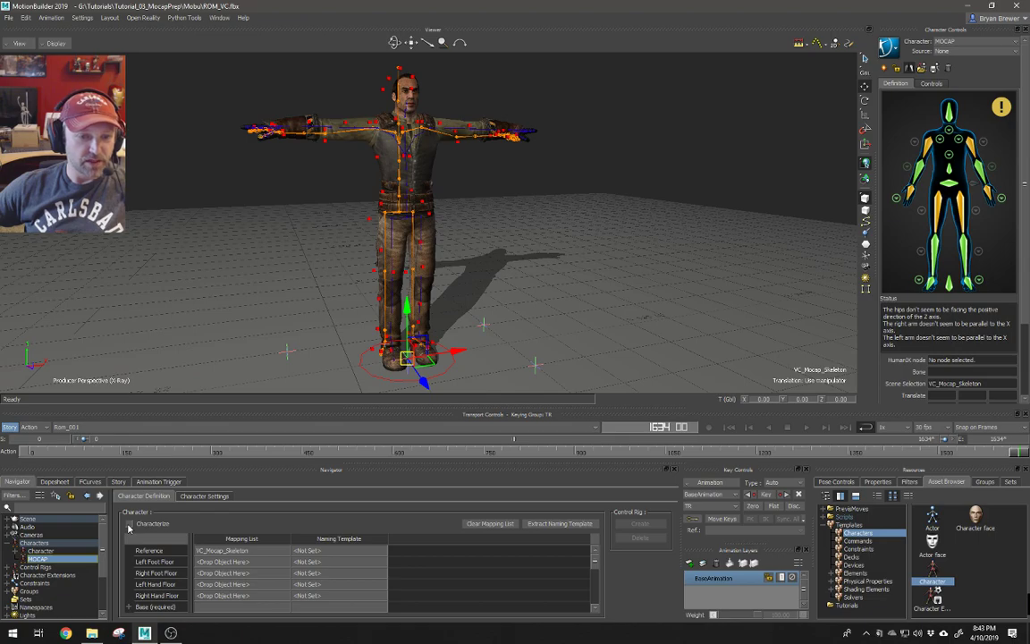
left_click_drag(367, 262, 379, 286, "ctrl")
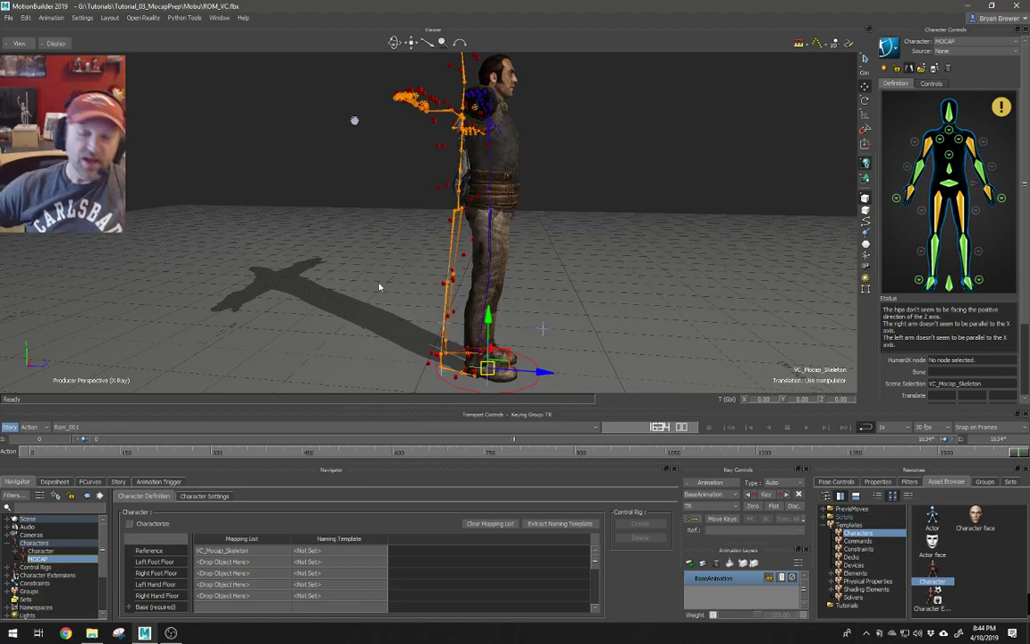
left_click_drag(447, 220, 438, 270, "ctrl+shift")
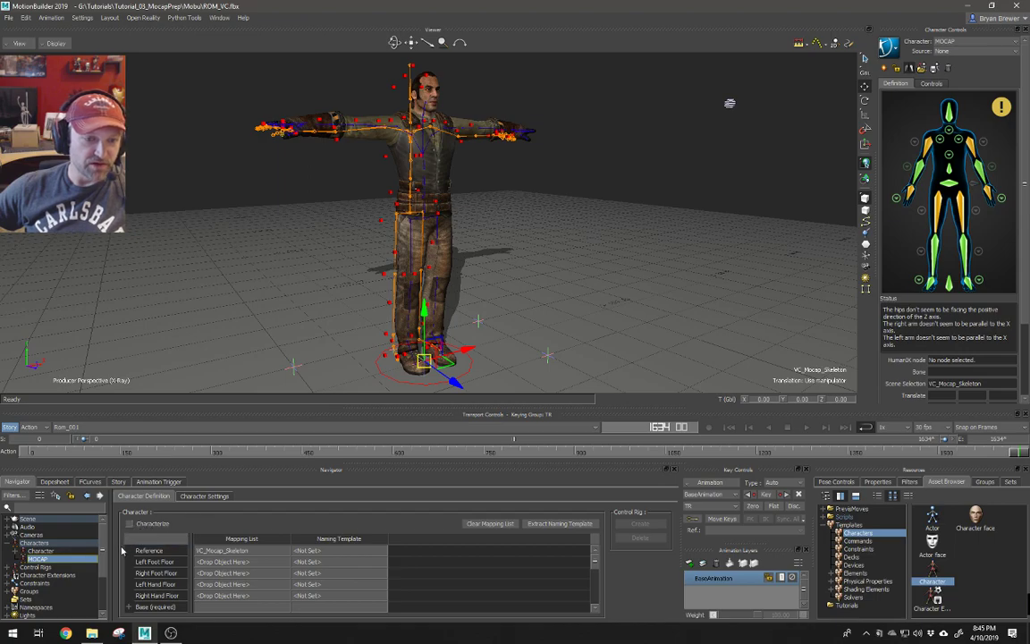
left_click_drag(430, 233, 503, 233, "ctrl")
left_click_drag(392, 256, 427, 260, "ctrl+shift")
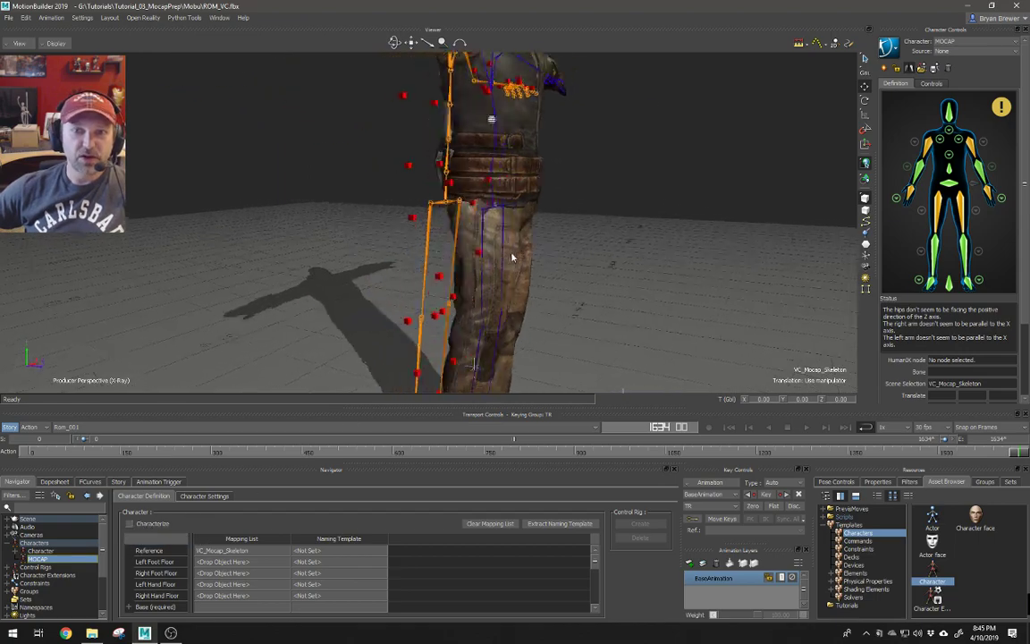
left_click(534, 234)
key("ctrl+a")
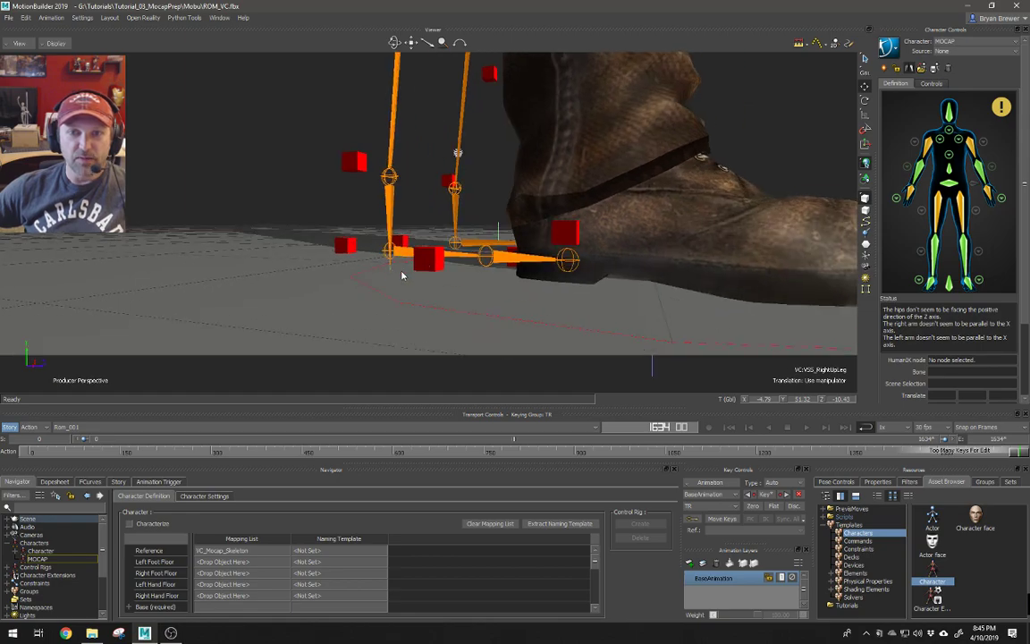
- Set the global Y translation of the Null under VC:VSS_RightFoot to 0
key("ctrl+w")
scroll(538, 260, "down", 5)
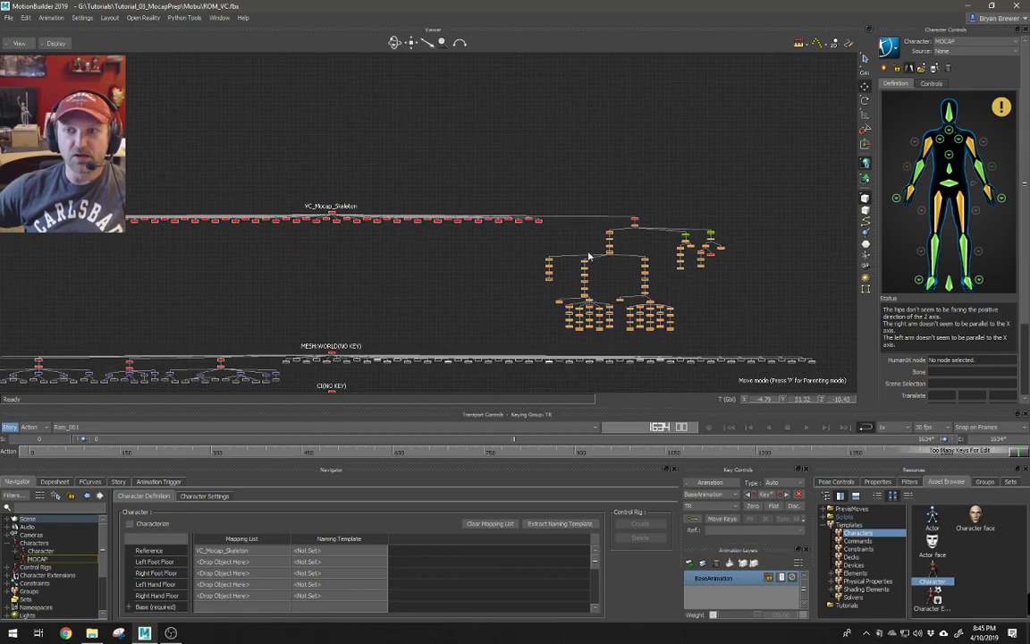
scroll(411, 230, "up", 5)
left_click(552, 217)
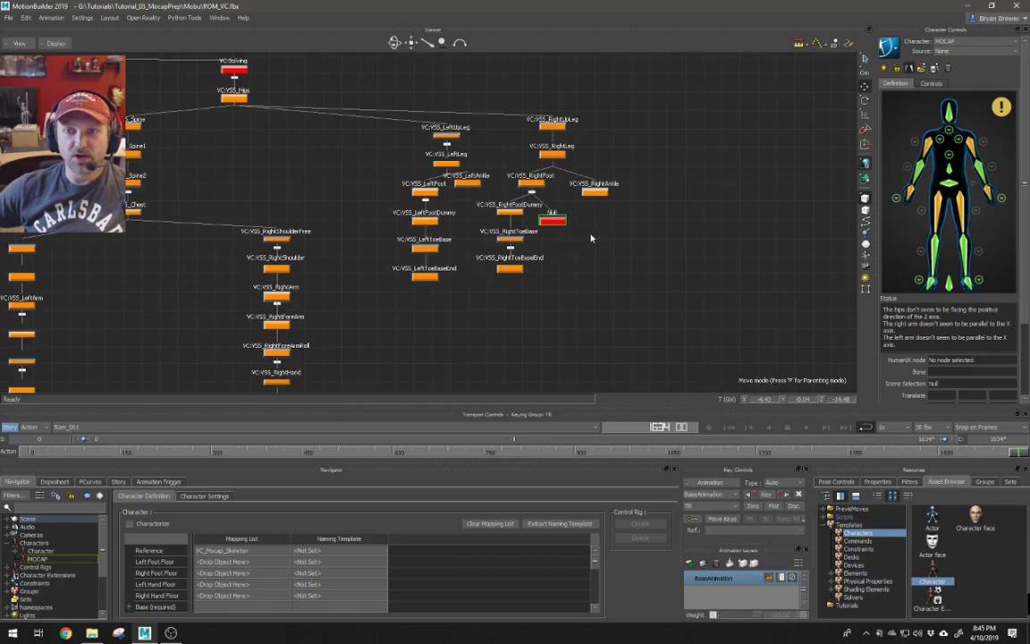
scroll(600, 243, "down", 3)
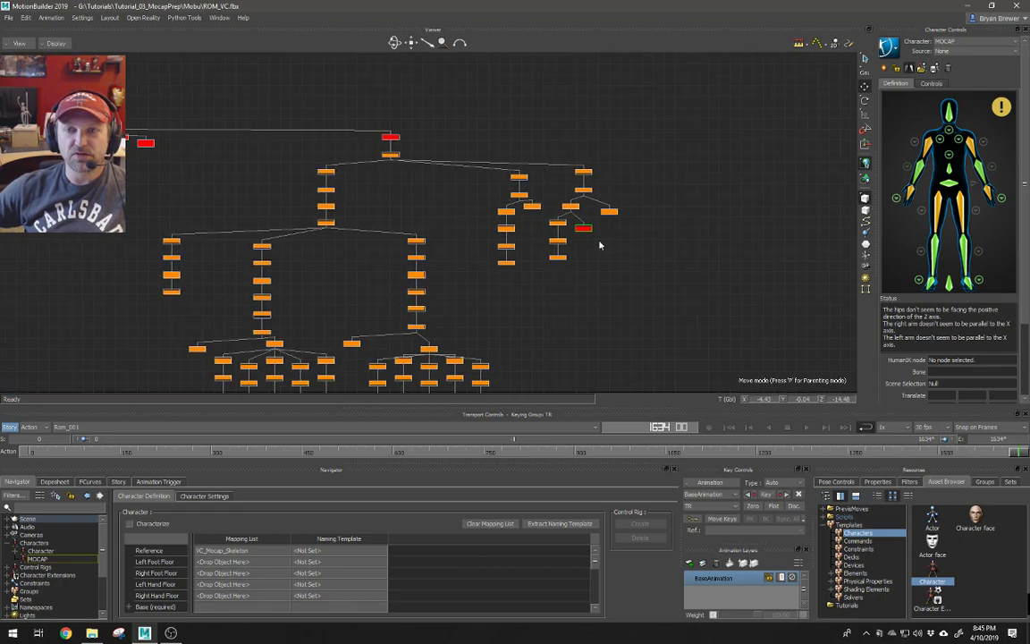
key("ctrl+w")
key("f")
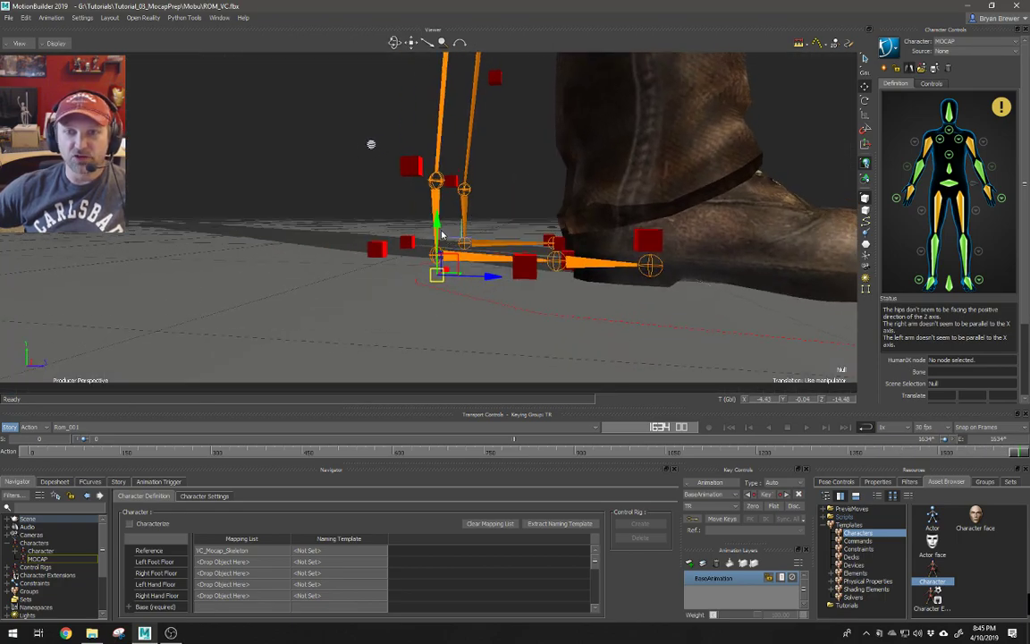
left_click_drag(462, 273, 534, 282, "ctrl+shift")
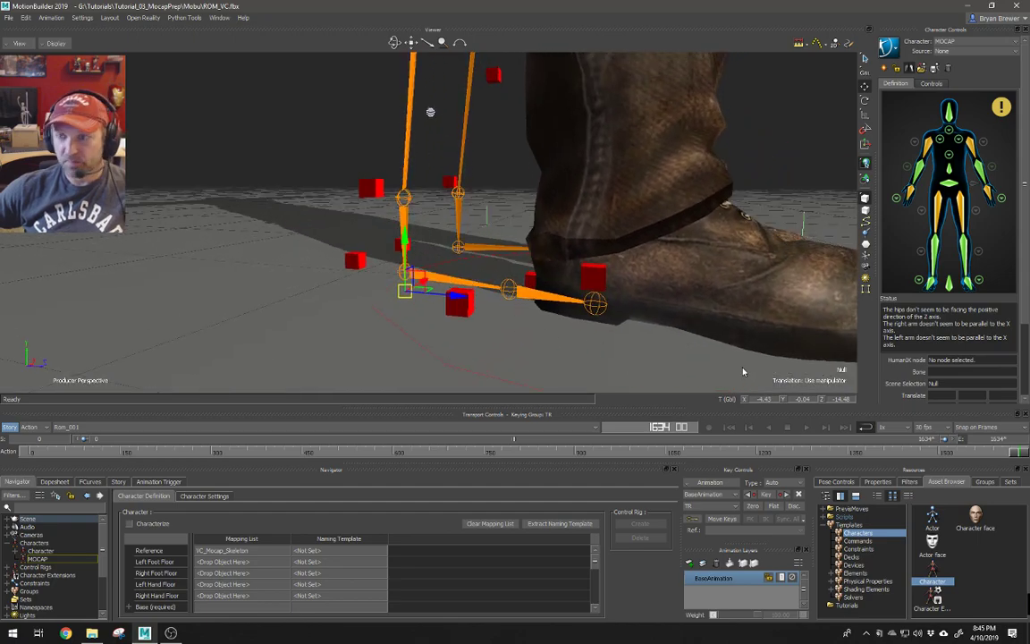
left_click(796, 399)
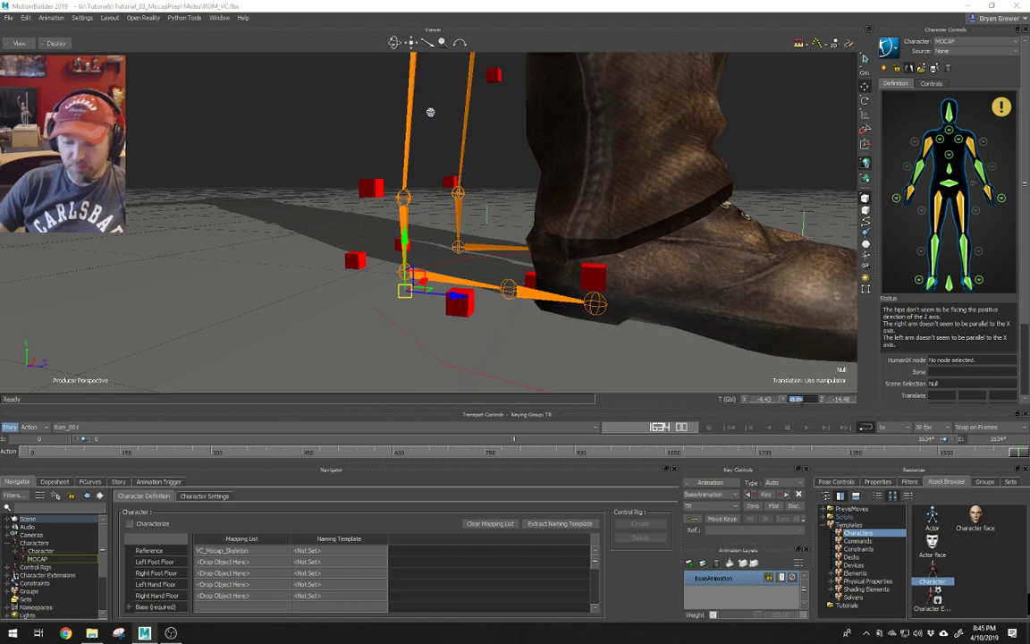
type("0")
key("Return")
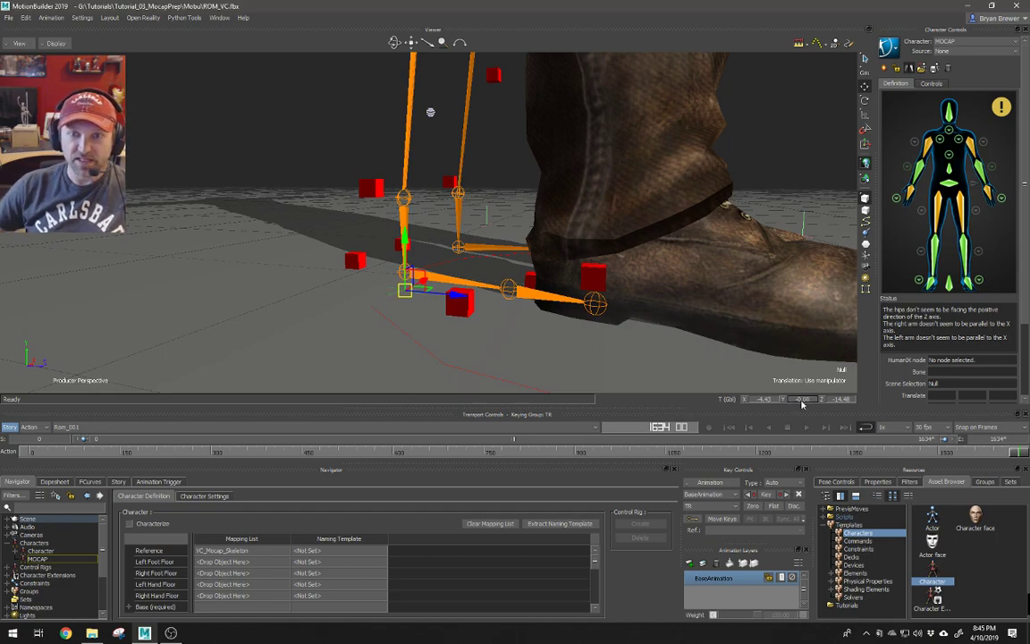
- Set the global rotation of VC:VSS_Hips to 0 on all axes and split the viewer into two panes
left_click_drag(719, 294, 669, 227, "ctrl")
left_click_drag(653, 179, 547, 233, "shift")
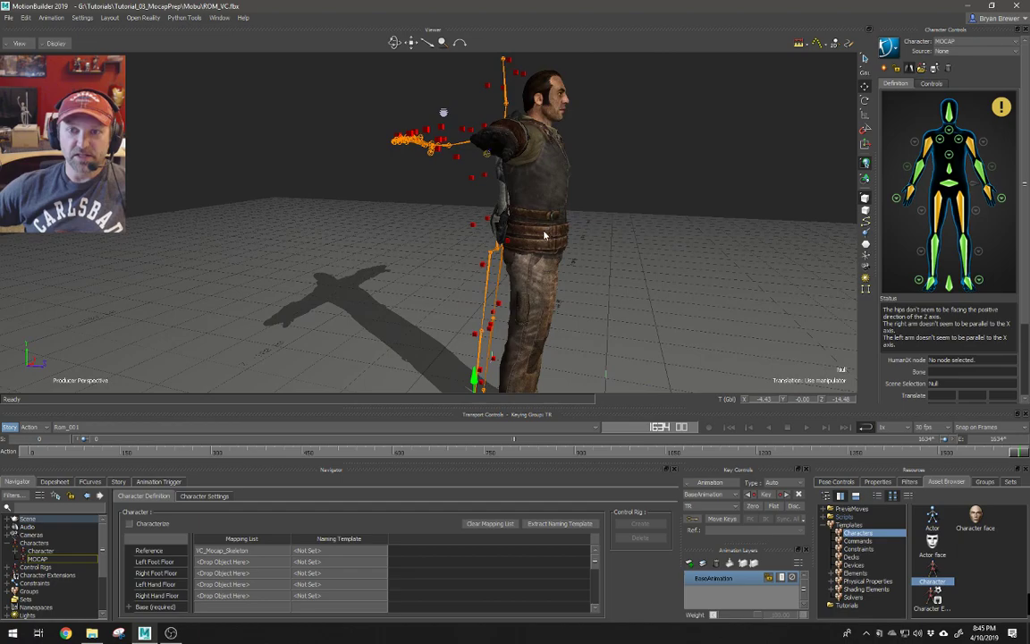
key("ctrl+w")
left_click(391, 153)
key("ctrl+w")
key("r")
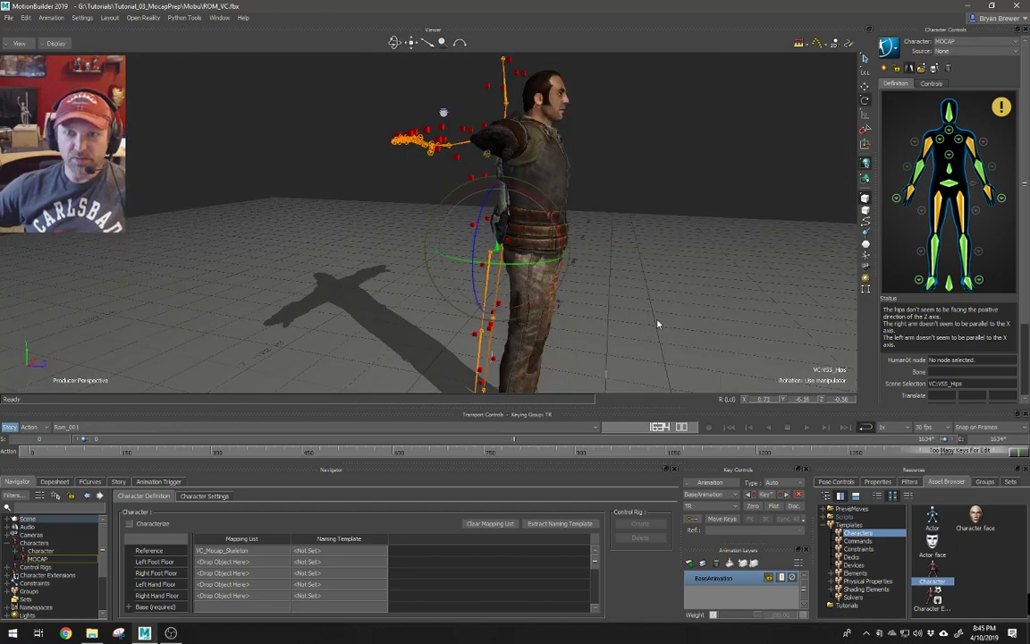
left_click(865, 77)
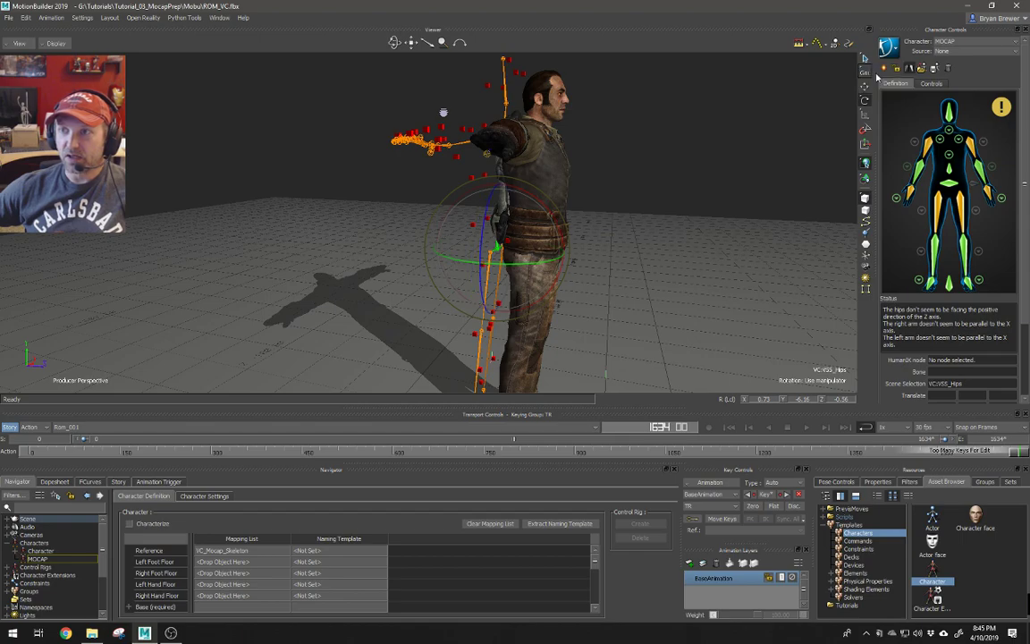
left_click(760, 399)
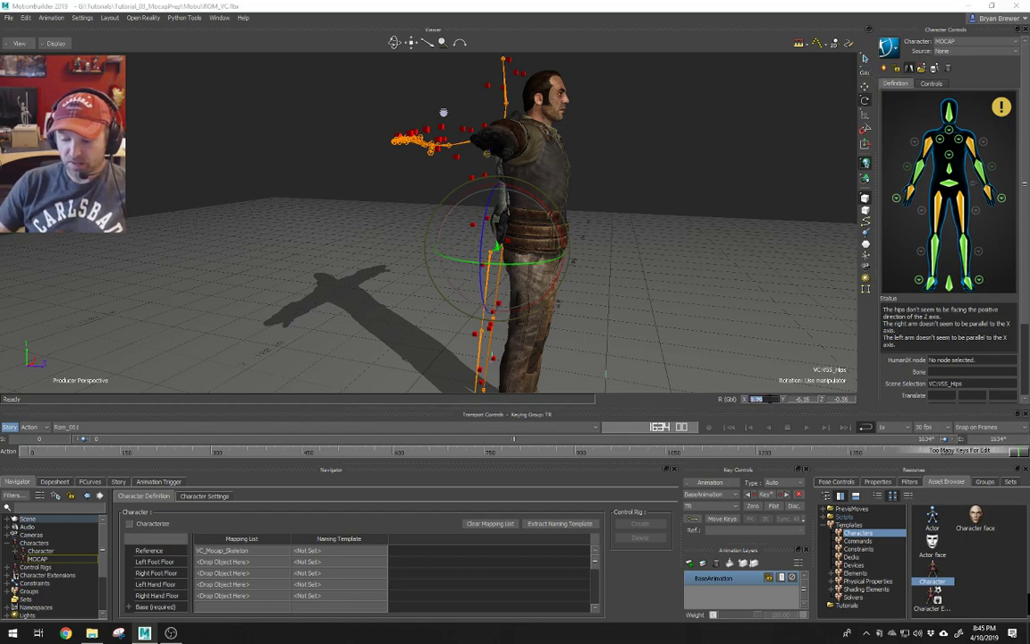
type("0")
key("Return")
left_click_drag(676, 271, 641, 258, "ctrl+shift")
key("ctrl+shift+2")
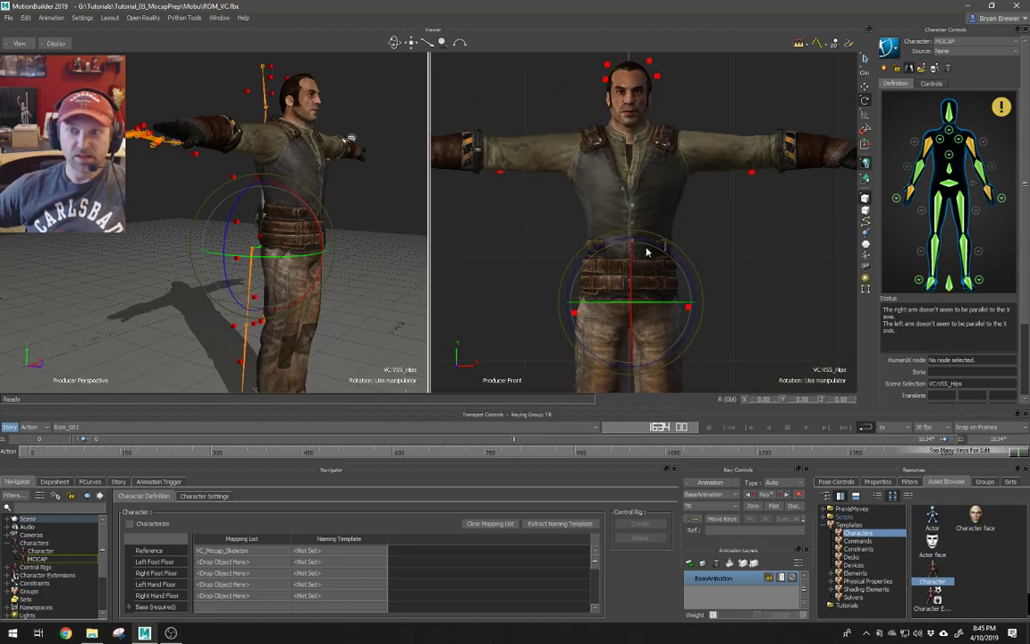
- Set the local rotation of the left and right UpLeg, Leg, Foot and ToeBase joints to 0 on all axes
key("ctrl+w")
left_click_drag(733, 227, 583, 181, "shift")
left_click_drag(692, 166, 597, 163, "shift")
left_click_drag(735, 123, 609, 148)
left_click_drag(727, 145, 616, 160)
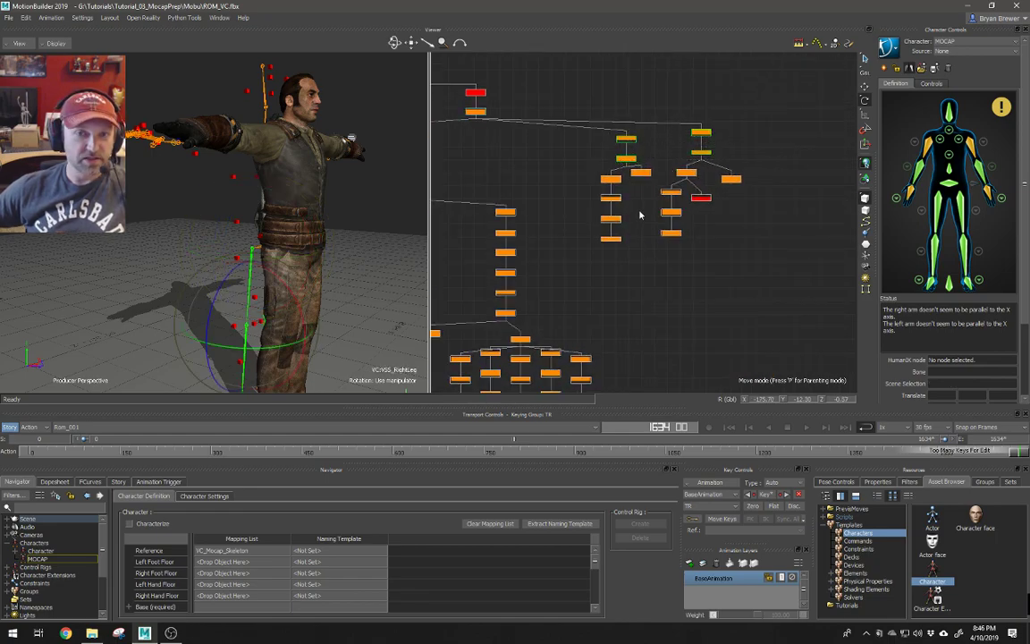
scroll(687, 194, "up", 2)
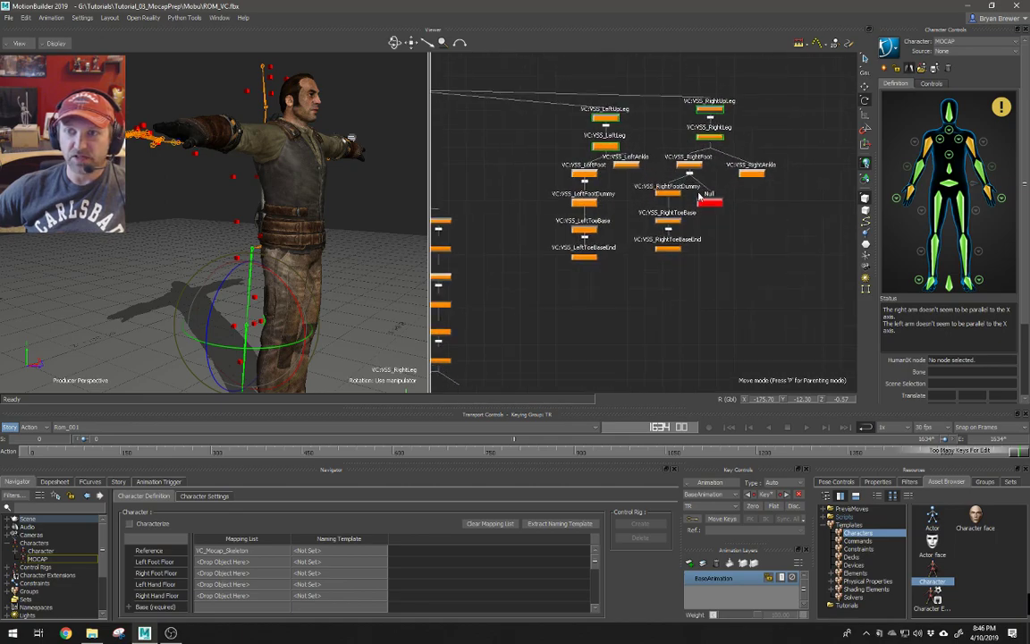
left_click(670, 220)
left_click(584, 229)
key("ctrl+w")
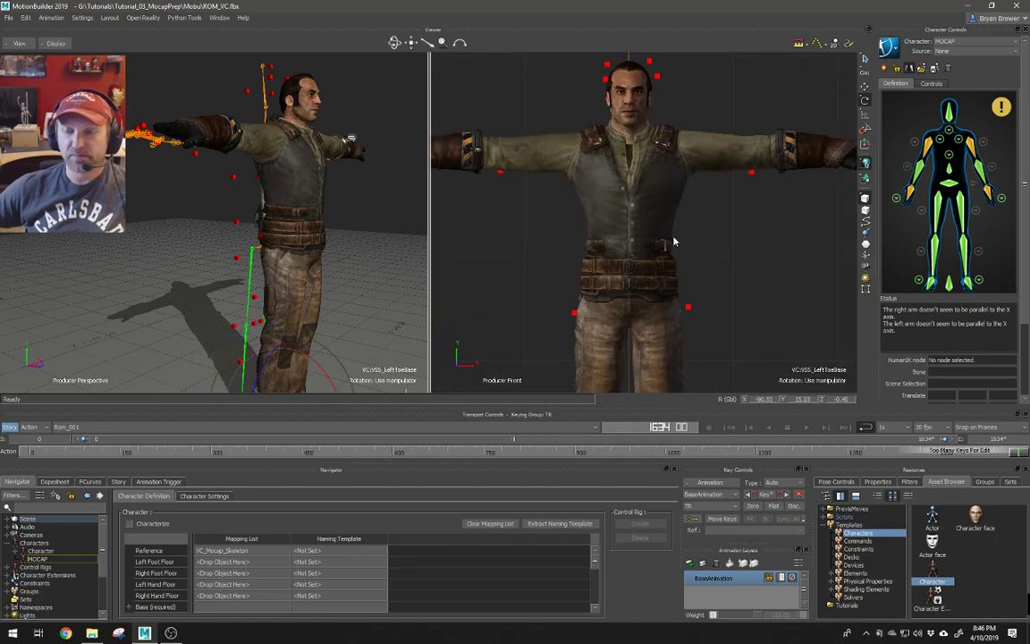
scroll(675, 242, "down", 4)
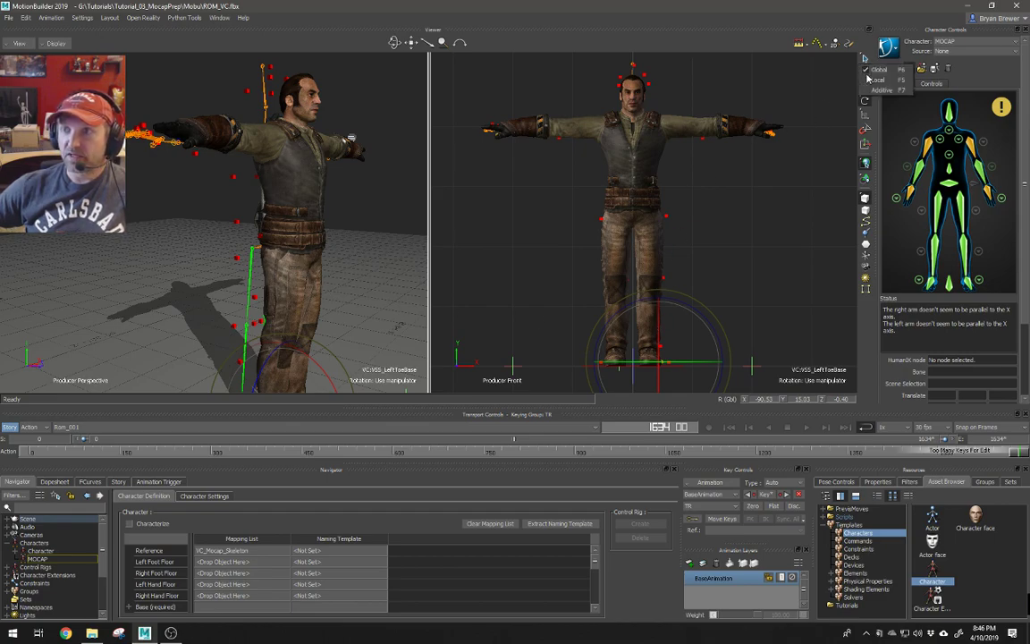
left_click(864, 72)
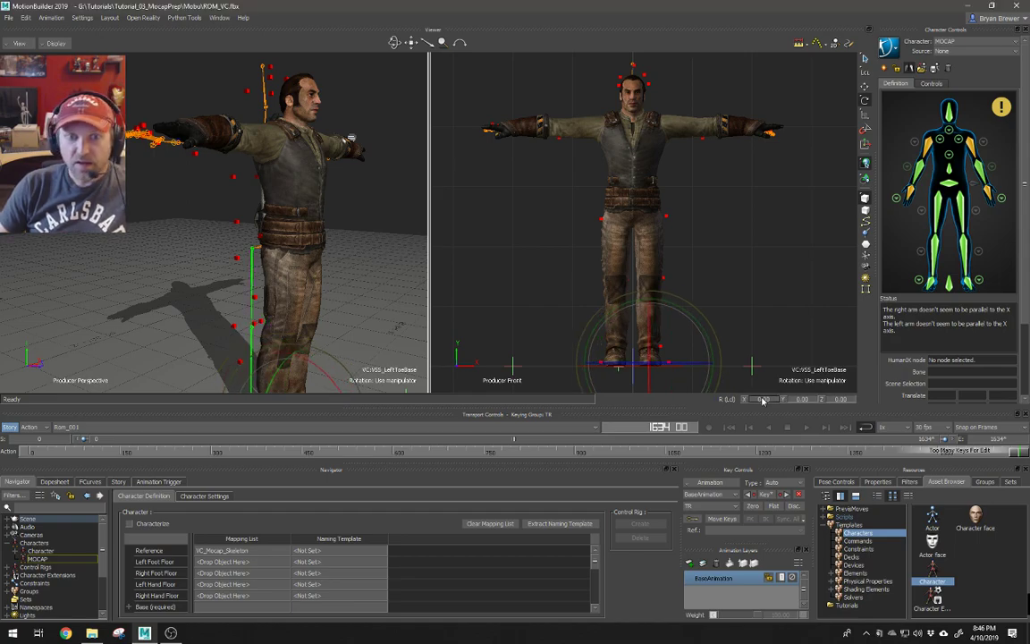
left_click_drag(319, 270, 271, 143, "shift")
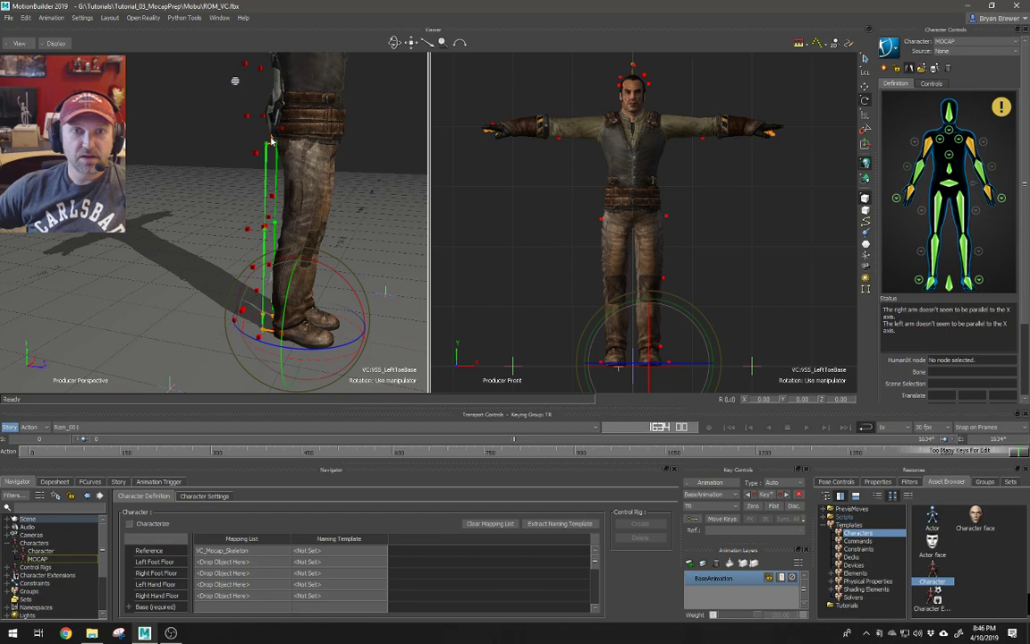
- Select VC:VSS_Hips in the schematic and examine both feet against the floor line in the front view
key("ctrl+w")
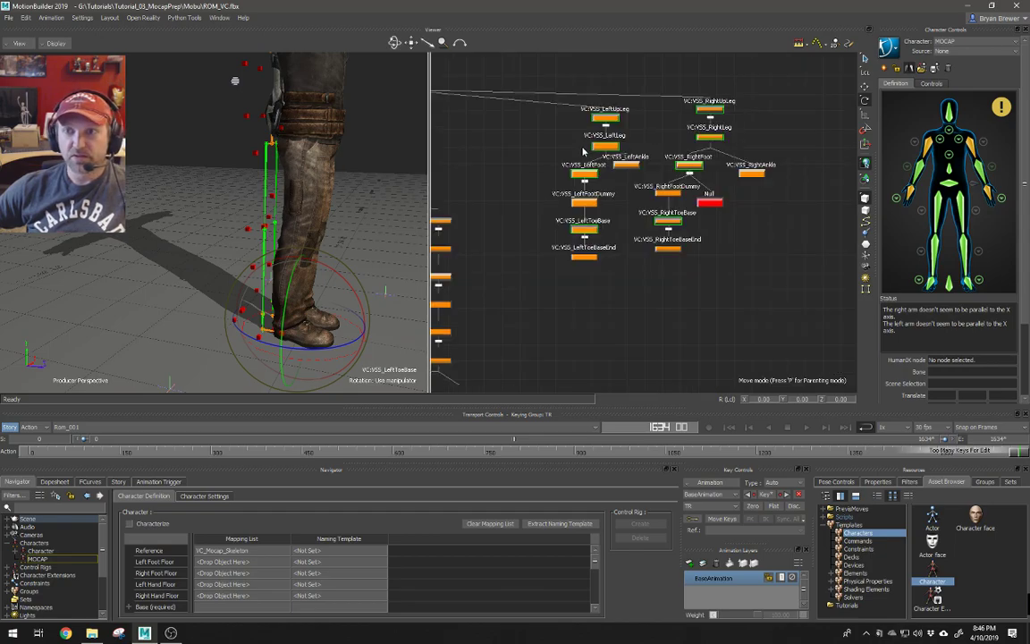
scroll(761, 204, "up", 3)
left_click(609, 140)
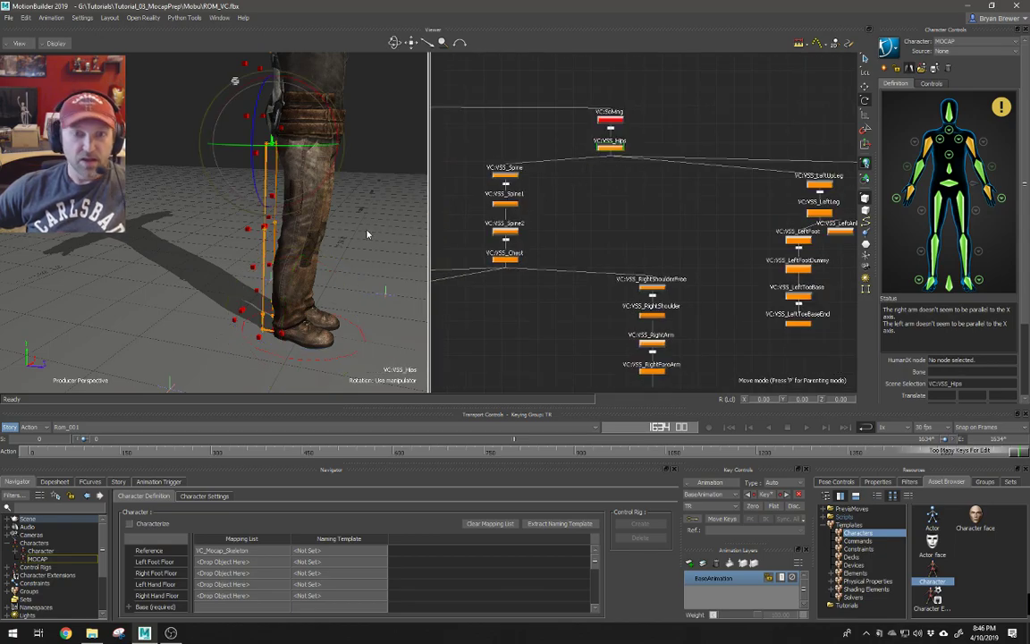
key("ctrl+f")
scroll(248, 293, "up", 5)
left_click_drag(277, 348, 315, 107, "shift")
left_click_drag(298, 221, 336, 129, "shift")
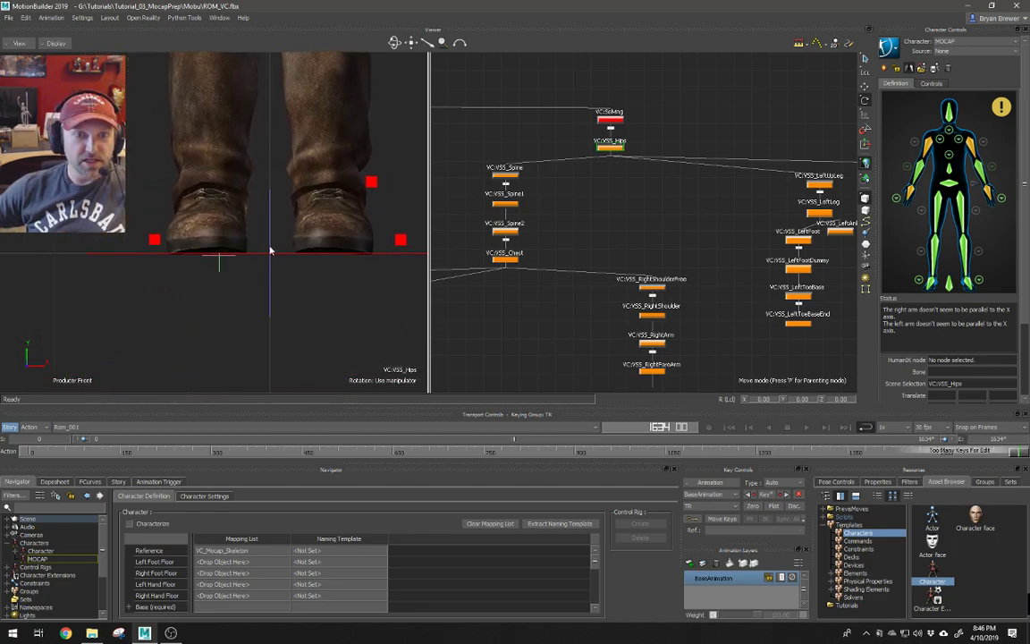
scroll(279, 252, "up", 5)
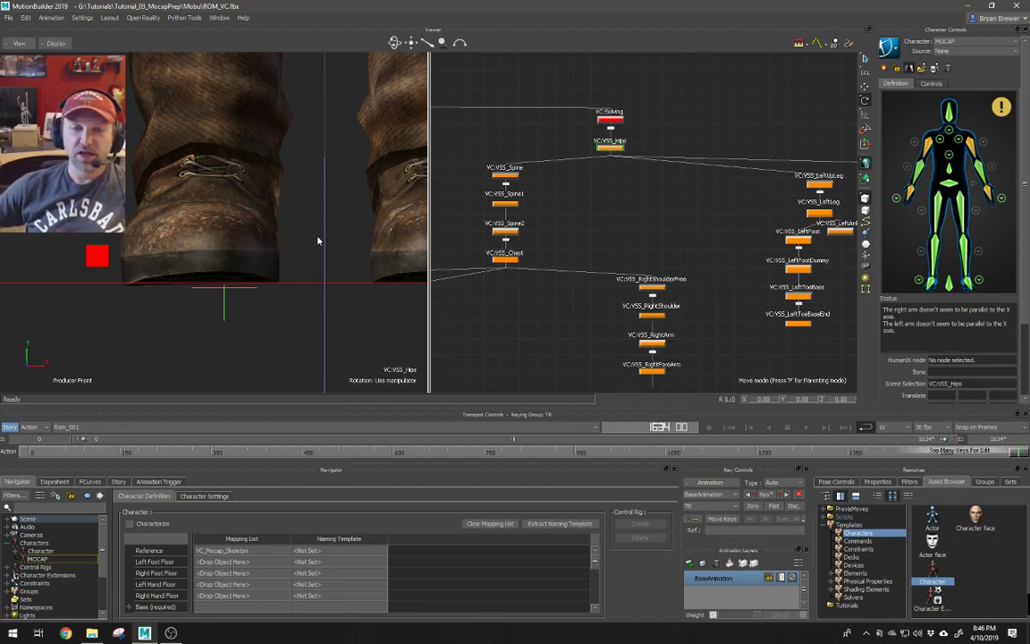
scroll(313, 241, "down", 3)
scroll(303, 243, "up", 2)
- Set the global Y translation of VC:VSS_Hips to 51.9
key("t")
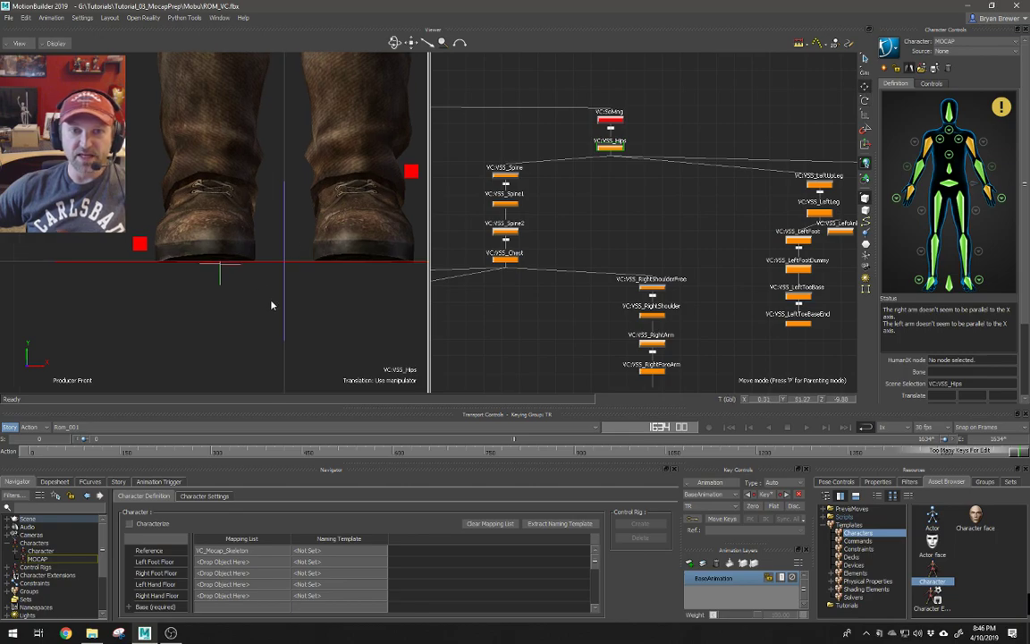
scroll(292, 292, "down", 2)
left_click_drag(289, 287, 266, 294, "shift")
left_click_drag(280, 289, 298, 305, "ctrl")
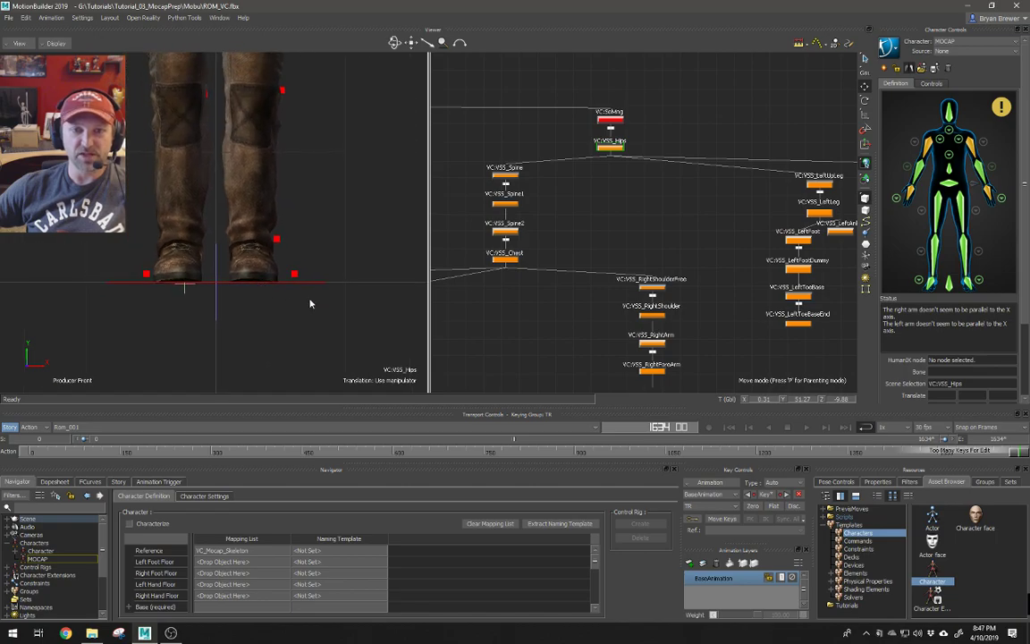
left_click_drag(461, 298, 549, 351, "ctrl")
double_click(802, 401)
left_click(803, 402)
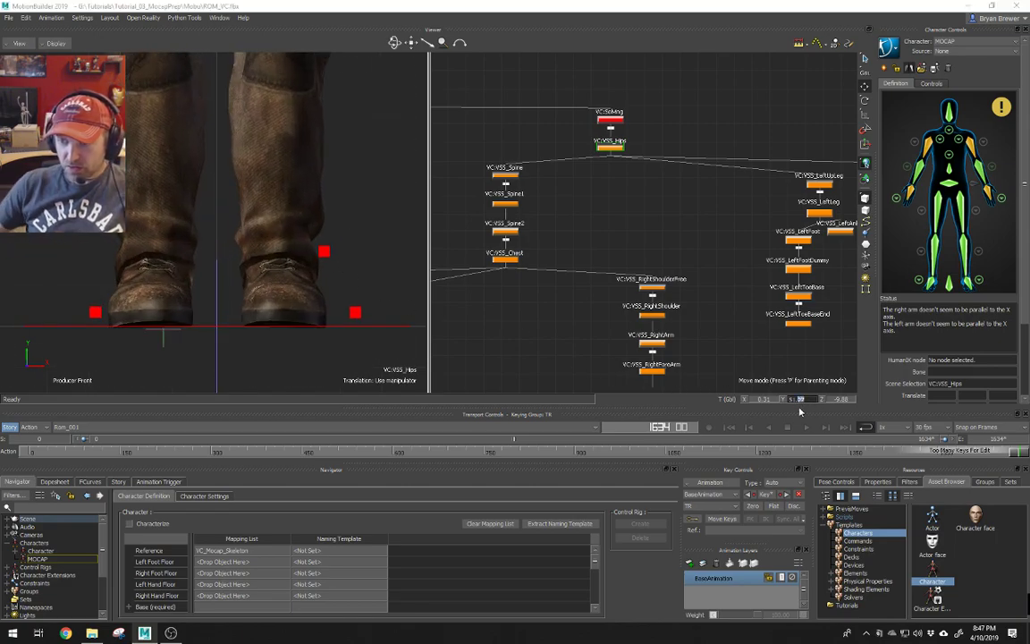
key("Return")
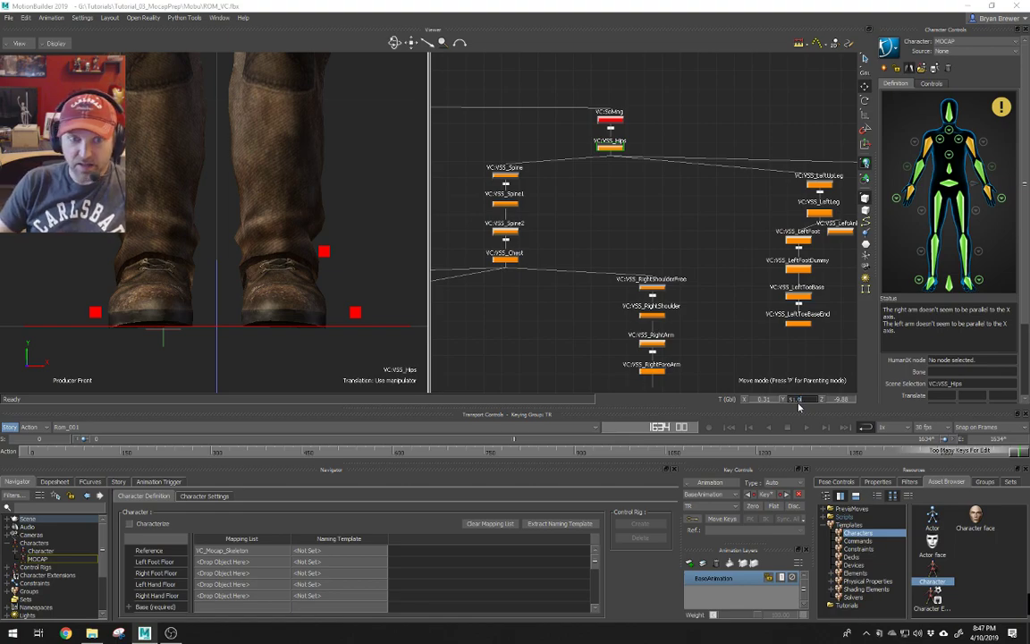
key("Return")
- Turn on the X-ray display and lower the global Y translation of VC:VSS_Hips in small steps to 51.6
key("ctrl+x")
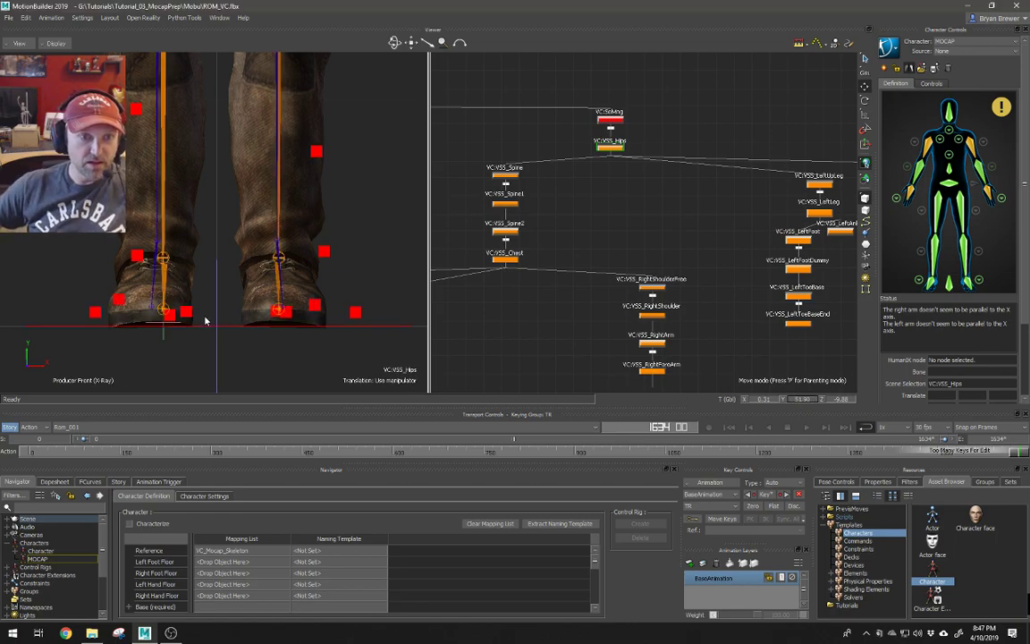
left_click(799, 399)
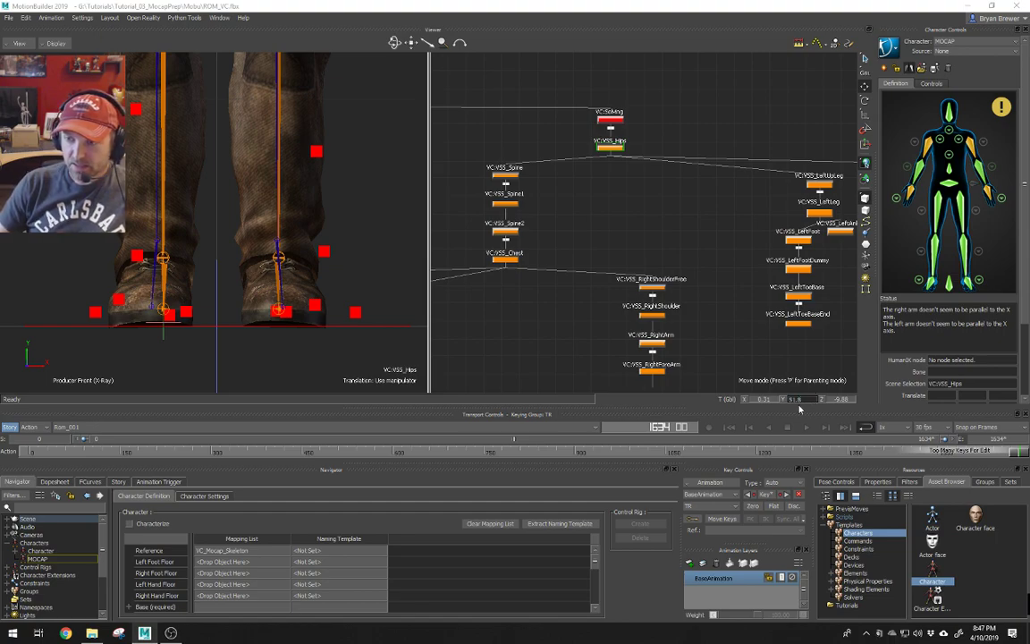
key("Return")
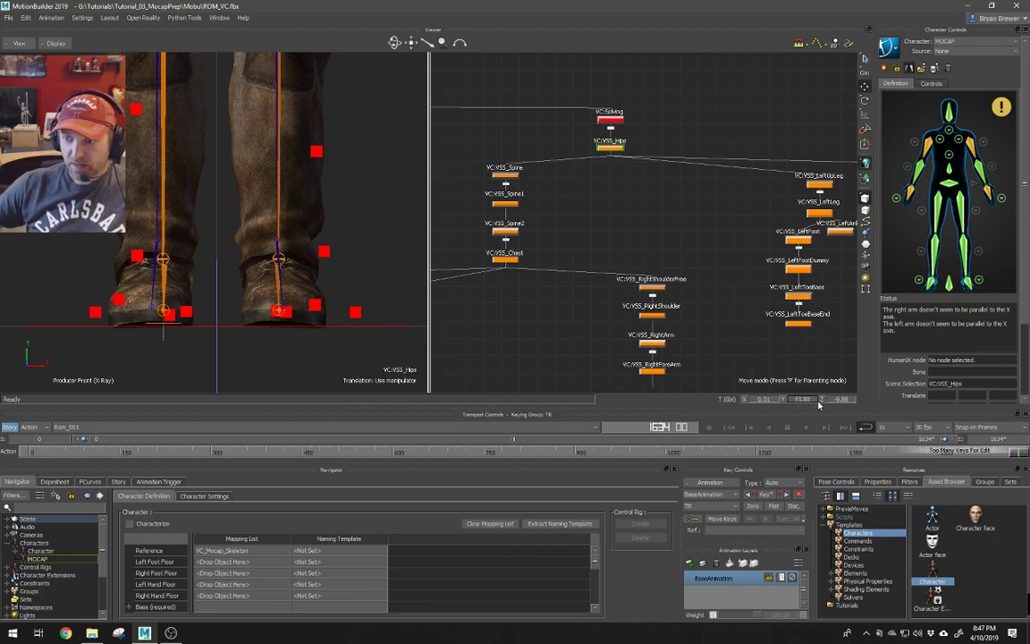
left_click(796, 399)
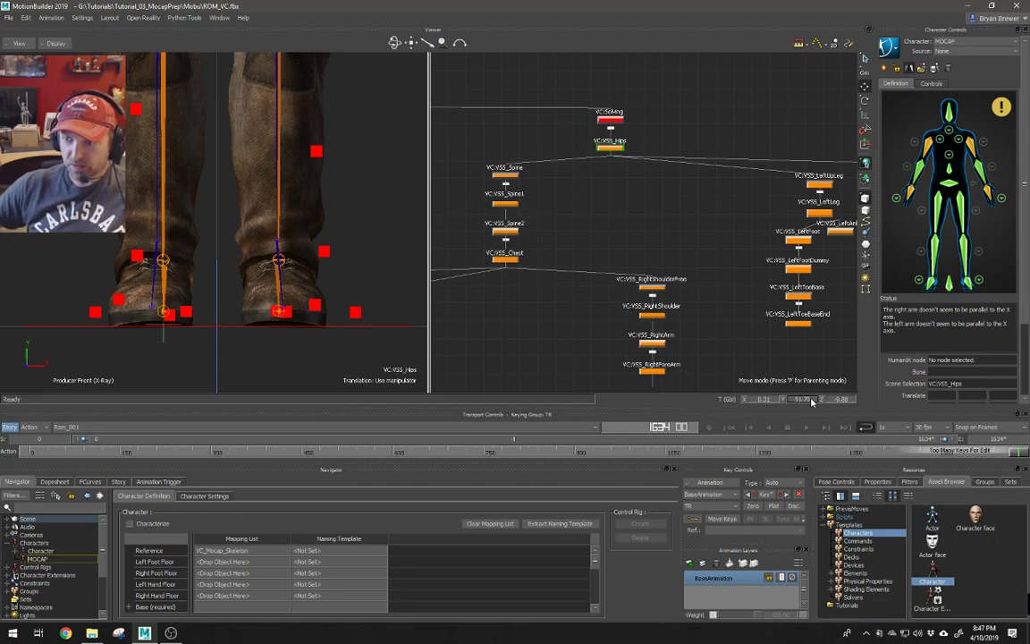
double_click(811, 399)
key("Return")
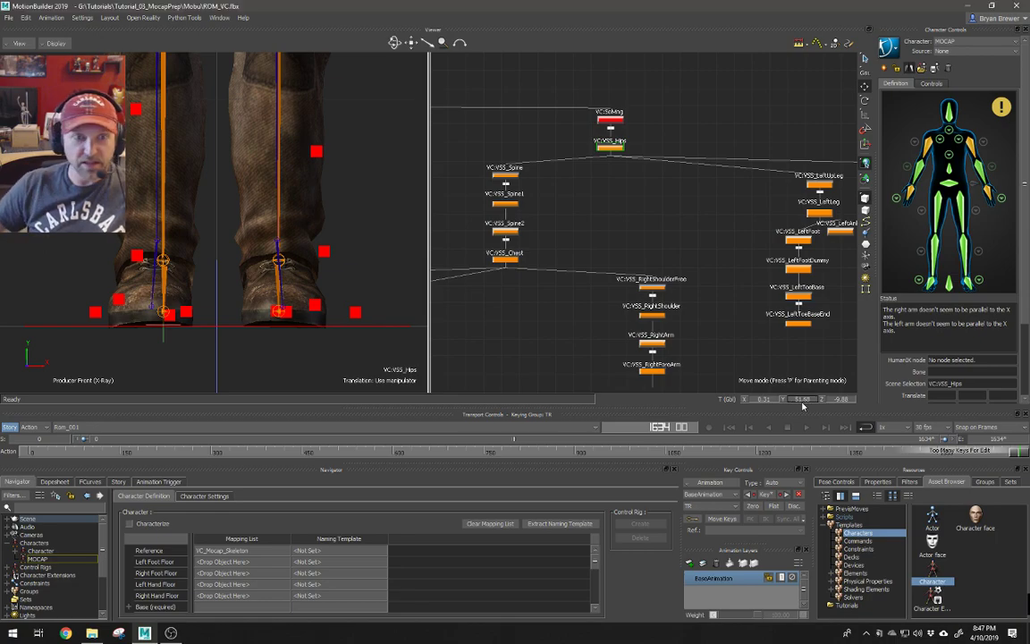
- Lower VC:VSS_Hips freehand to a global Y translation of about 51.5 and check the full body from the front
scroll(268, 192, "down", 5)
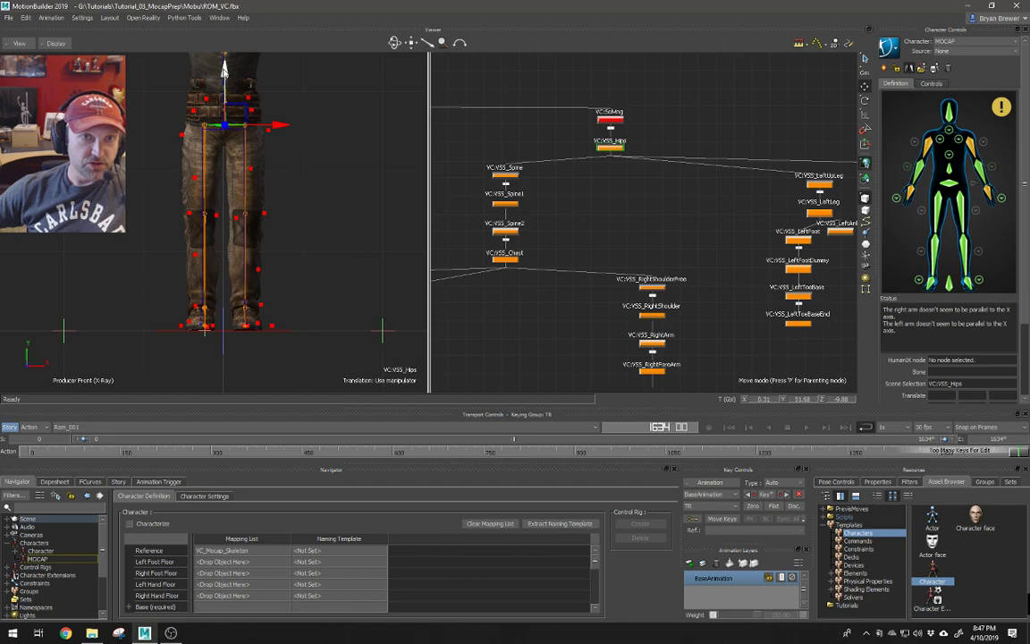
left_click_drag(224, 70, 226, 70)
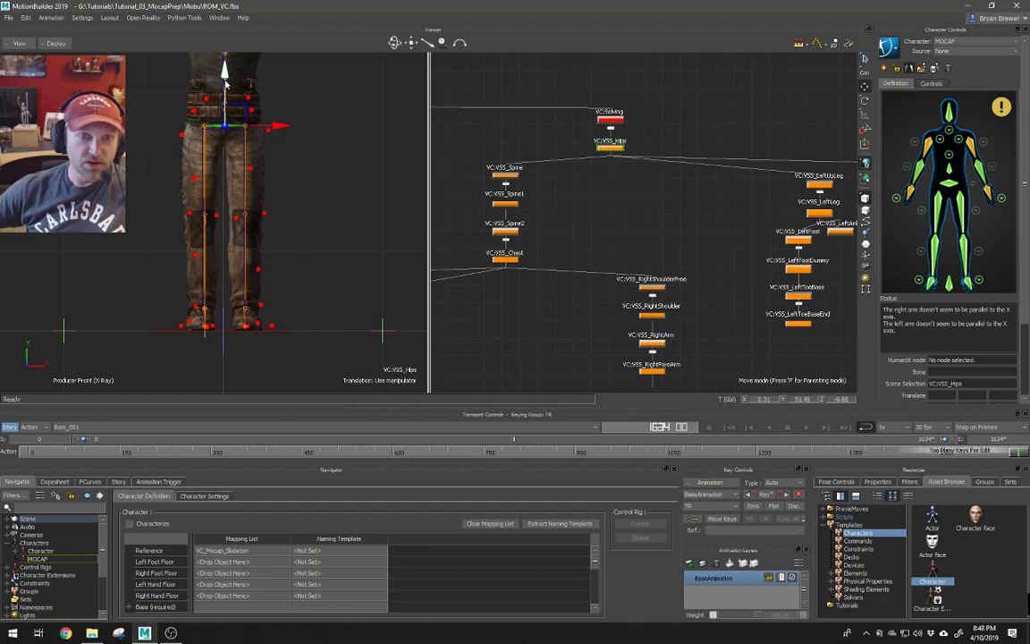
left_click_drag(224, 78, 225, 78)
left_click_drag(189, 258, 241, 156, "ctrl")
left_click_drag(219, 249, 284, 258, "shift")
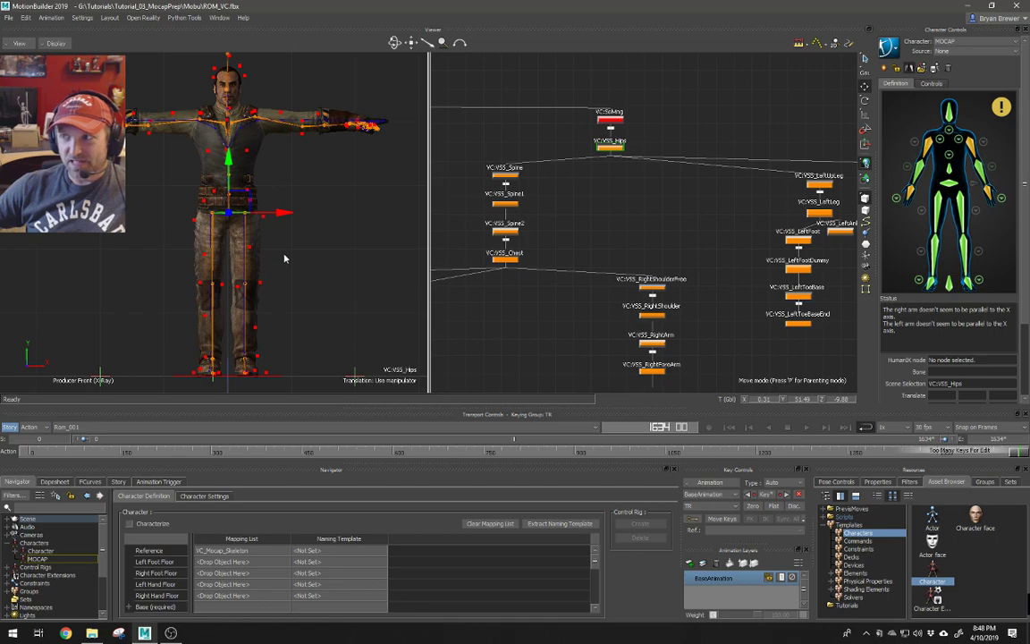
left_click_drag(278, 257, 307, 225, "ctrl")
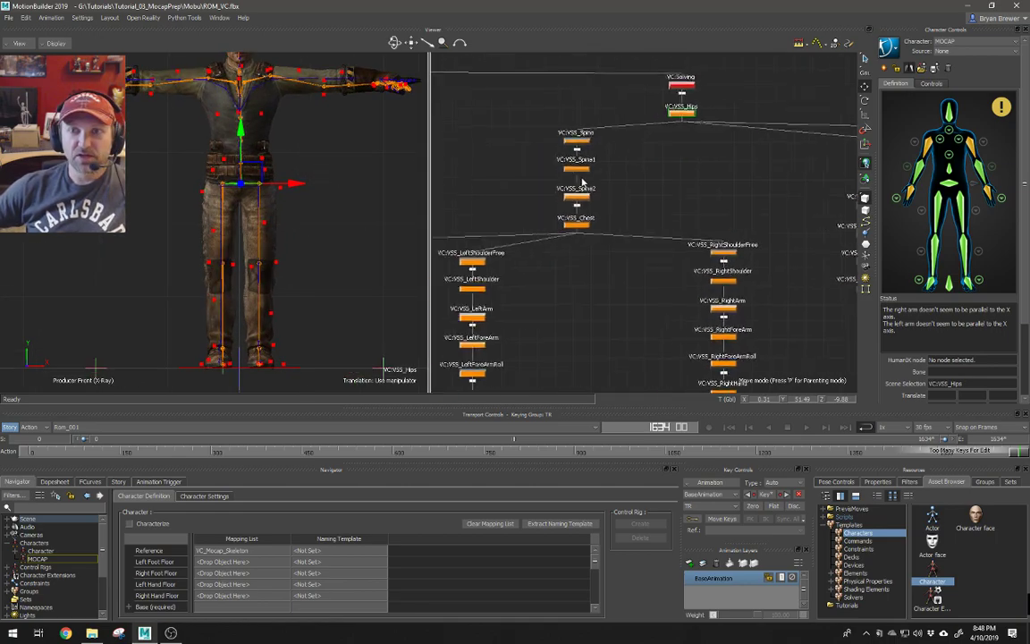
- Set the local rotation of VC:VSS_Spine, VC:VSS_Spine1 and VC:VSS_Spine2 to 0 on all axes
left_click_drag(396, 176, 304, 190, "ctrl+shift")
left_click(583, 136)
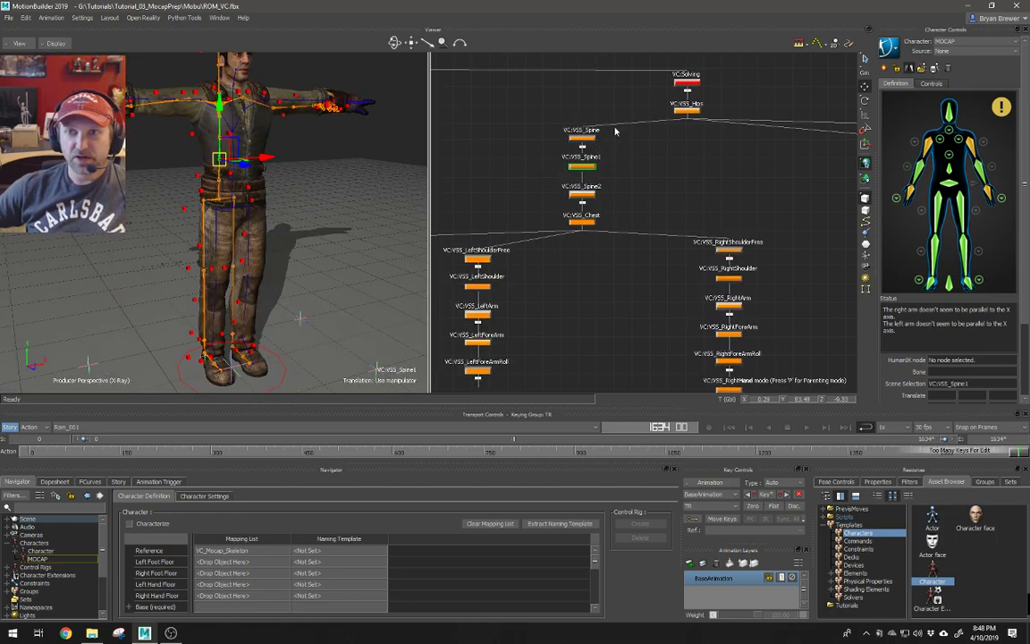
left_click(581, 165, "shift")
left_click(581, 193, "shift")
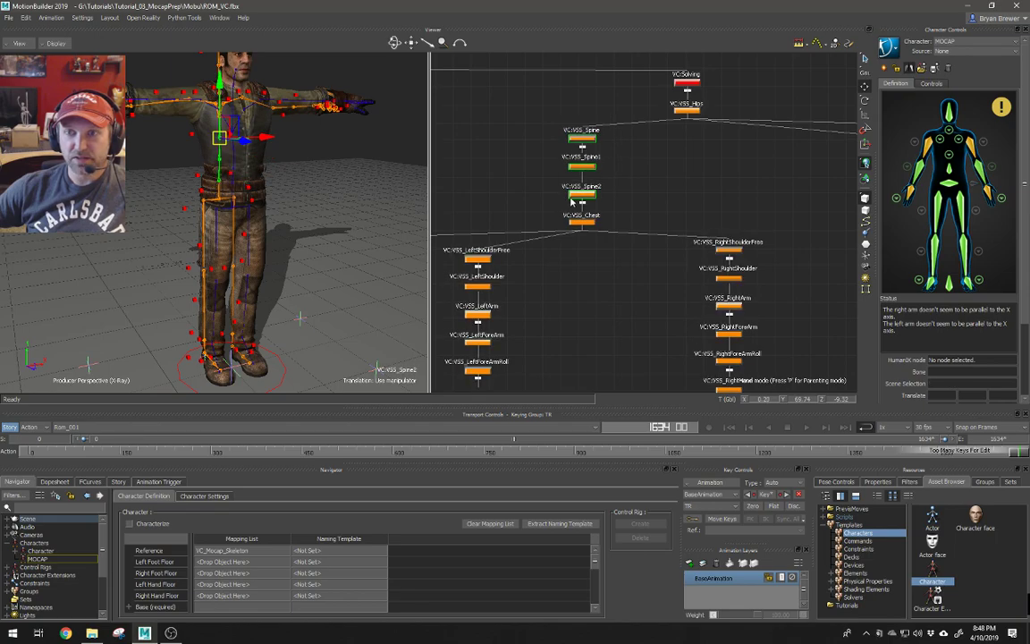
key("e")
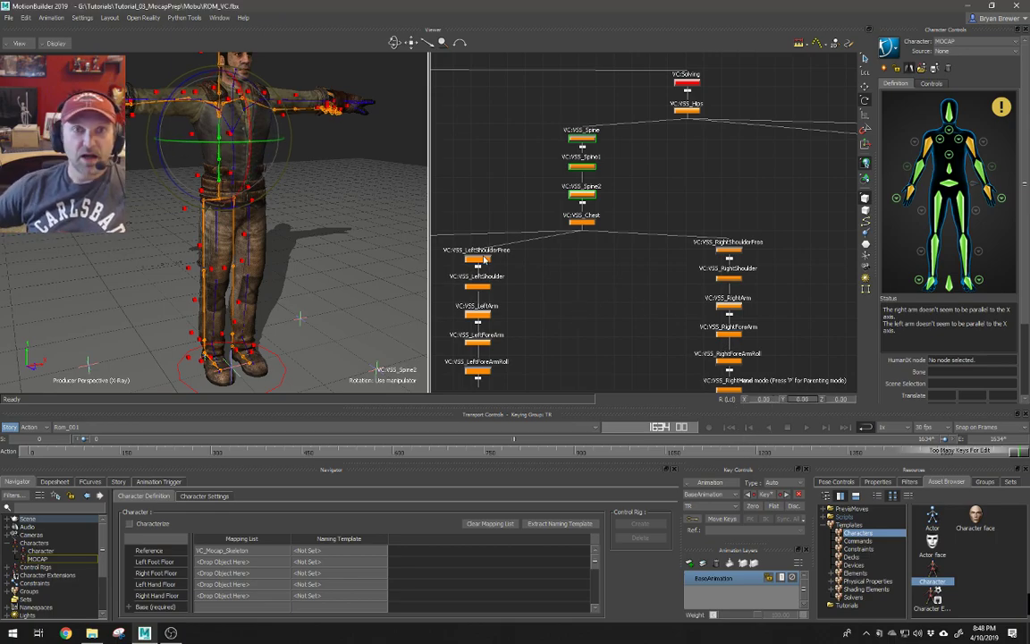
- Try raising MS:LeftShoulder with a local Z rotation of about 35 degrees and undo the rotation
mouse_move(268, 233)
left_mouse_down()
mouse_move(302, 235)
mouse_move(286, 238)
left_mouse_up()
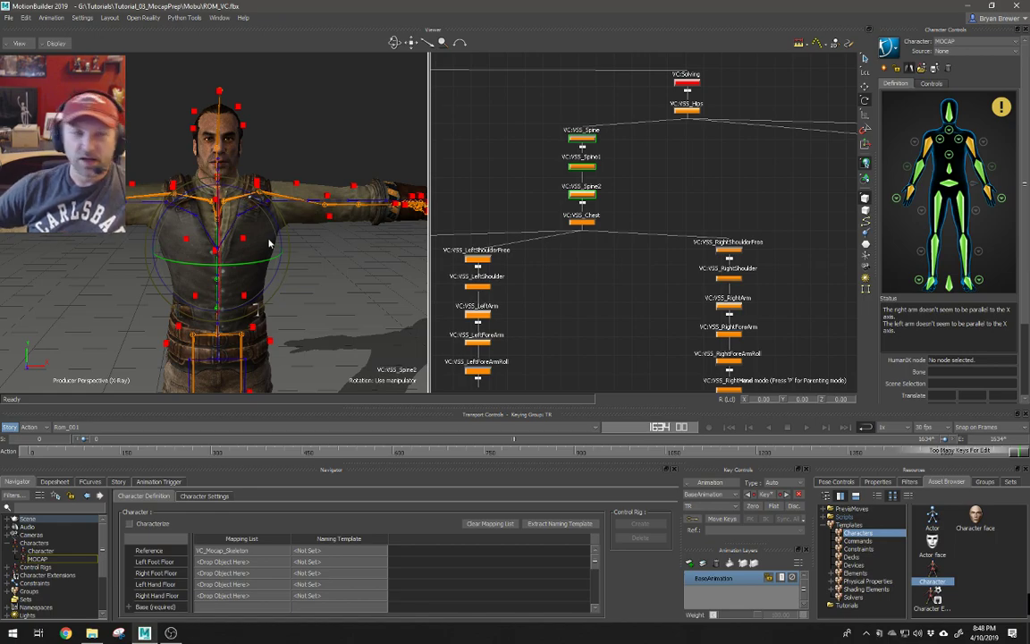
left_click_drag(277, 263, 248, 188)
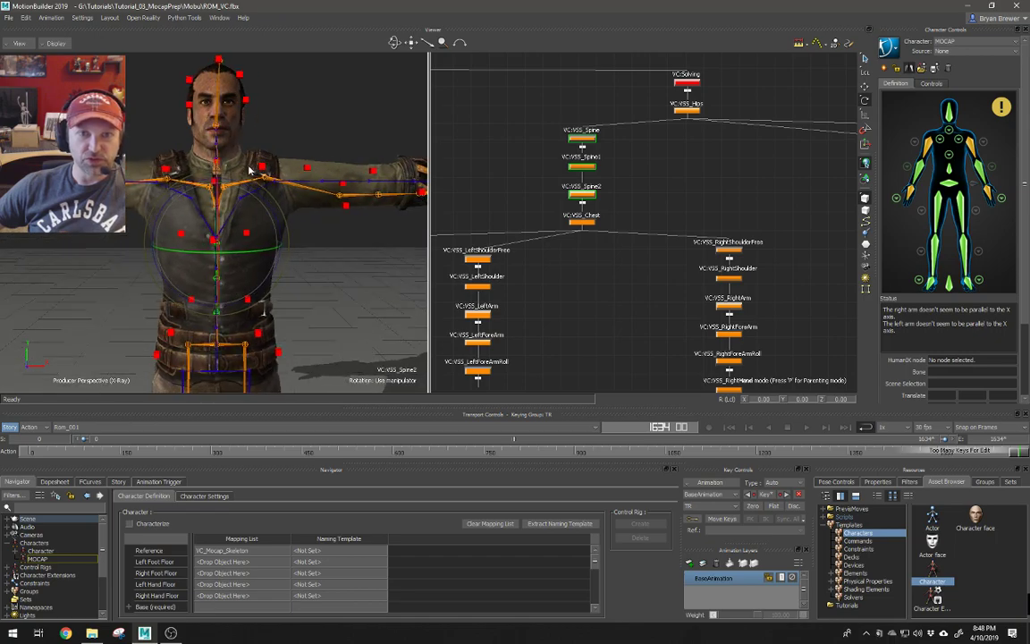
left_click(234, 179)
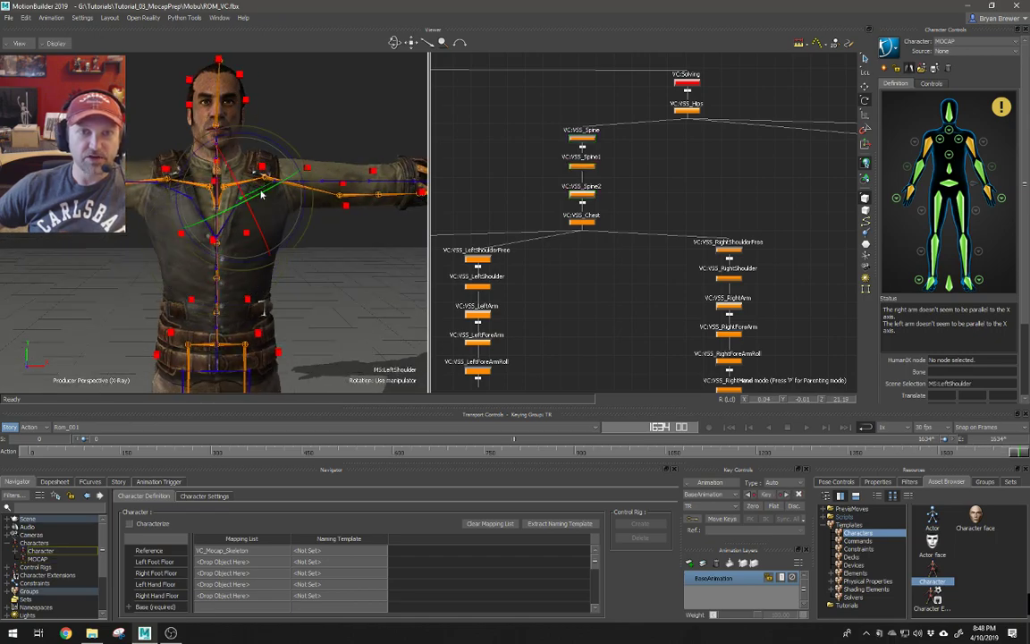
left_click_drag(229, 139, 238, 133)
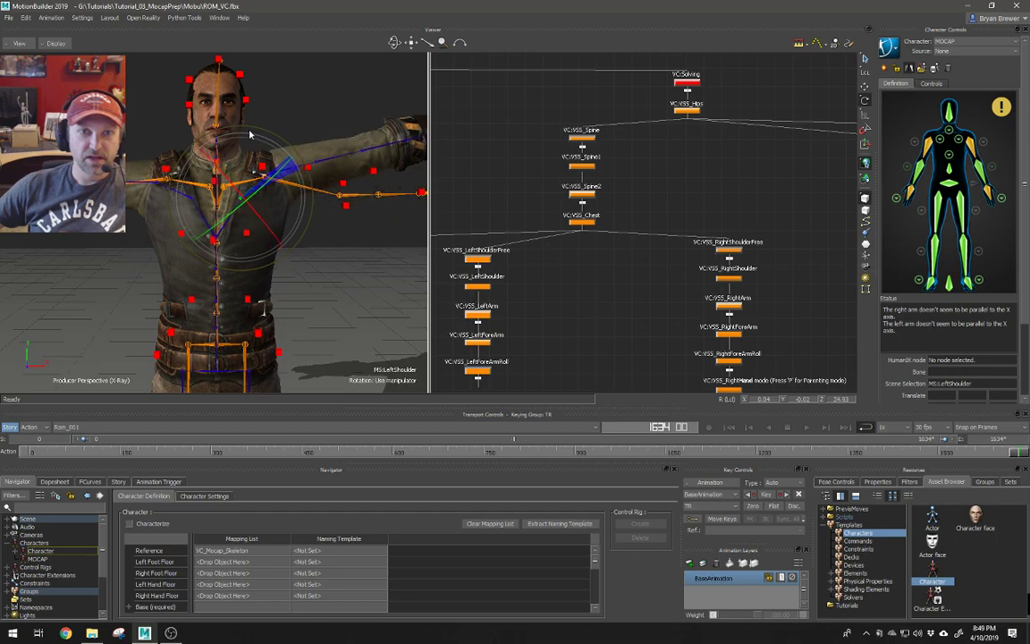
key("ctrl+z")
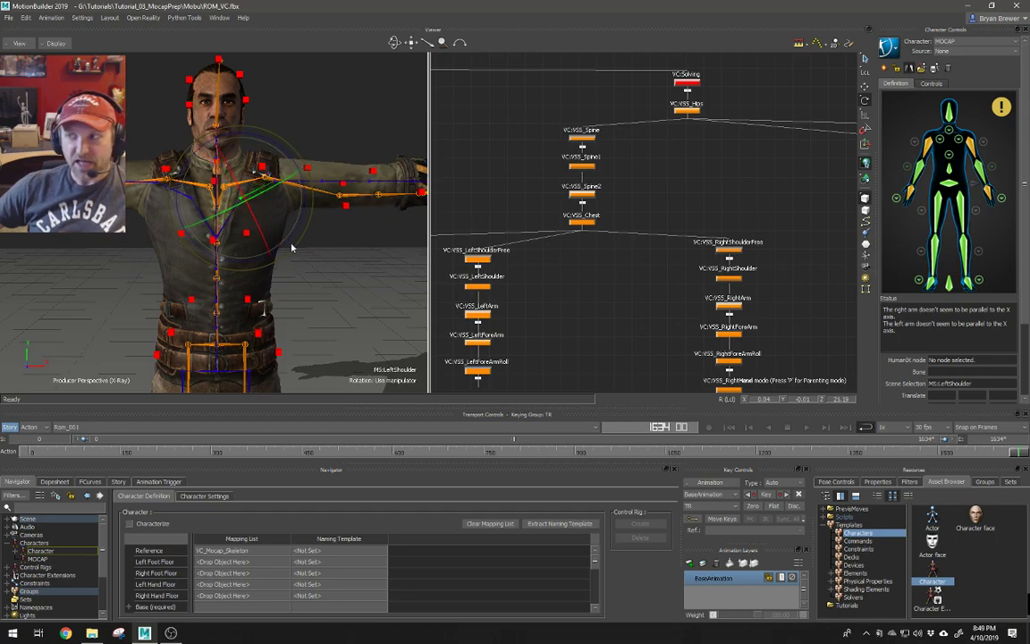
- Level VC:VSS_LeftShoulder in the front view by rotating it to a global Z rotation of about 3 degrees
scroll(304, 246, "up", 3)
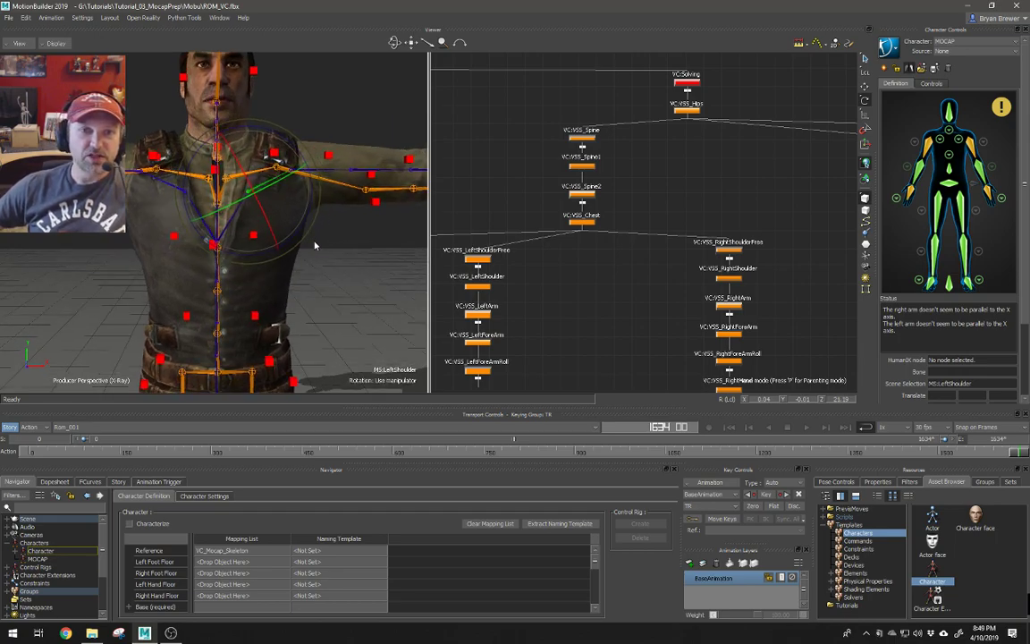
scroll(314, 244, "down", 2)
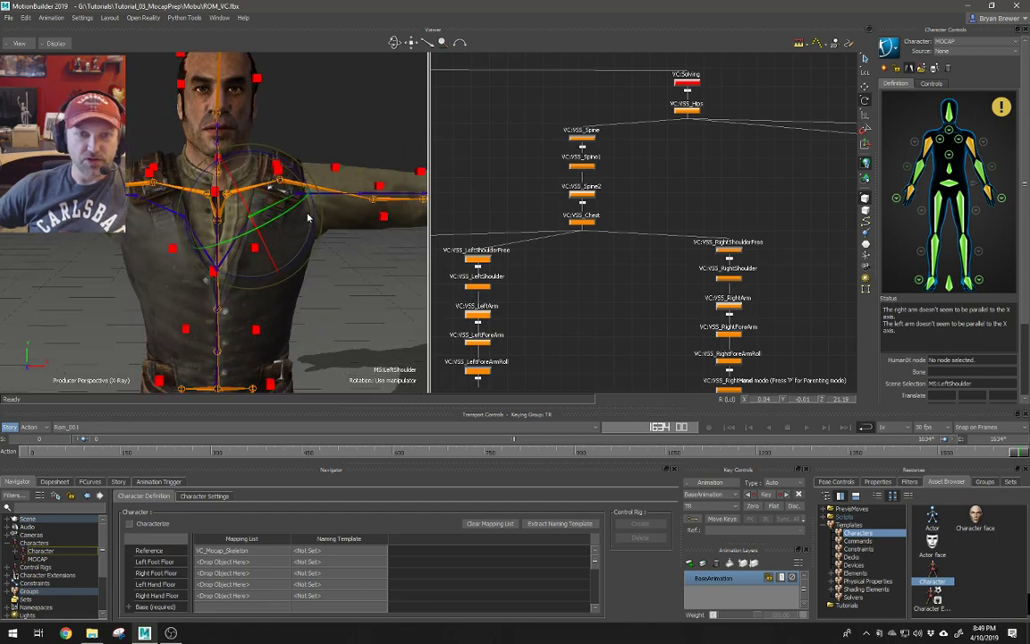
left_click_drag(294, 206, 307, 206, "ctrl+shift")
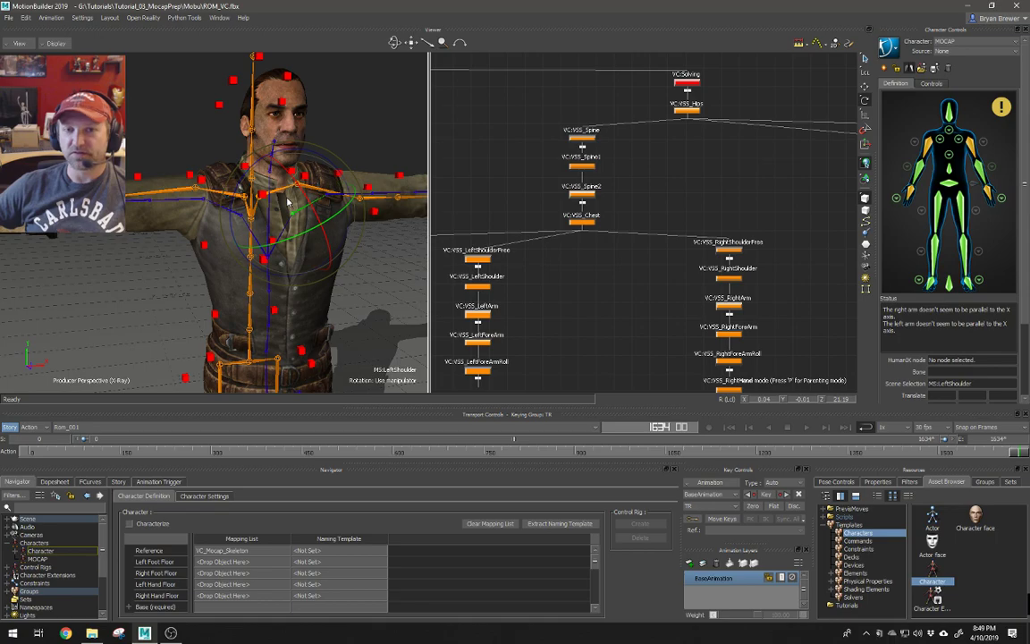
left_click_drag(221, 215, 286, 215, "ctrl")
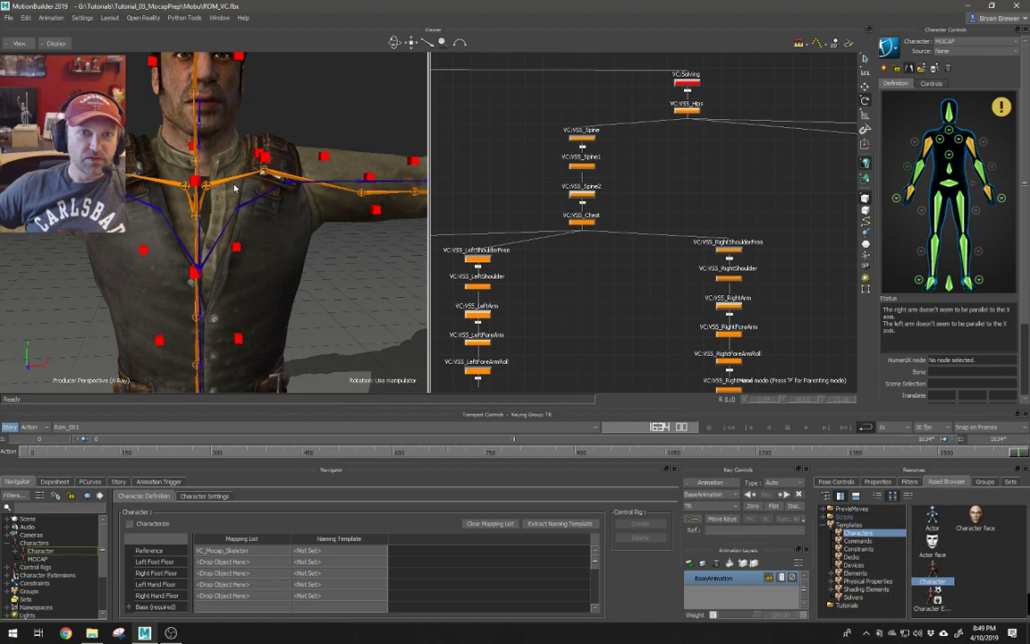
left_click(211, 167)
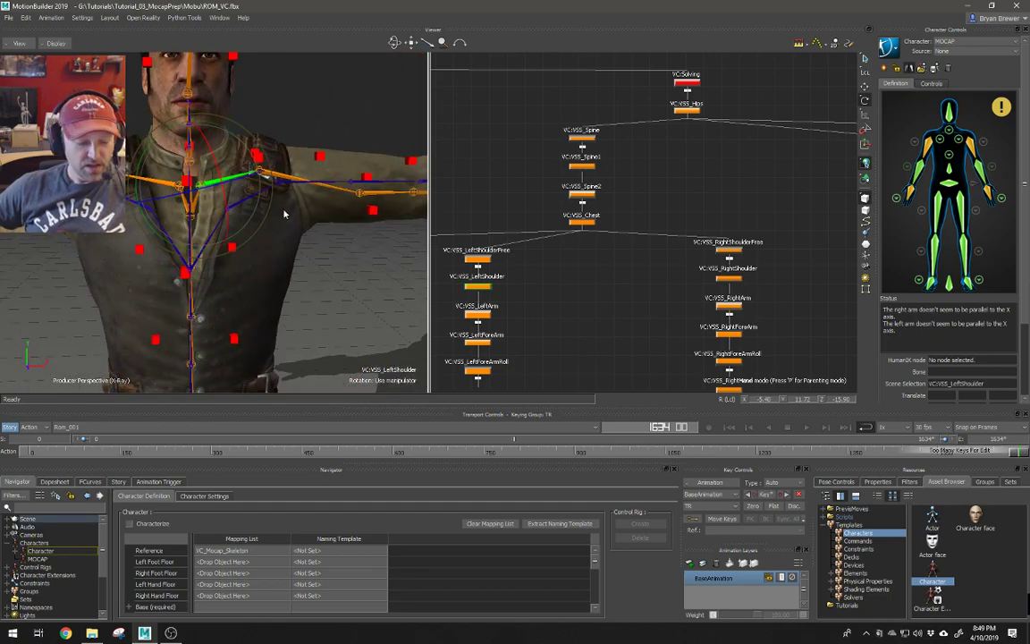
key("ctrl+f")
key("f")
left_click_drag(286, 174, 265, 205, "ctrl")
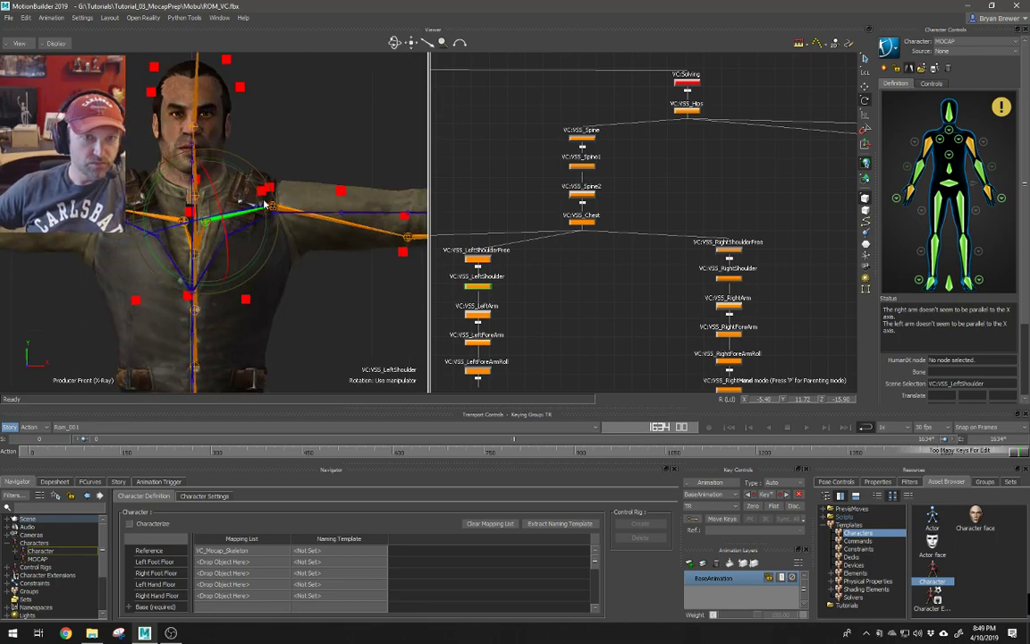
left_click_drag(268, 229, 301, 228, "shift")
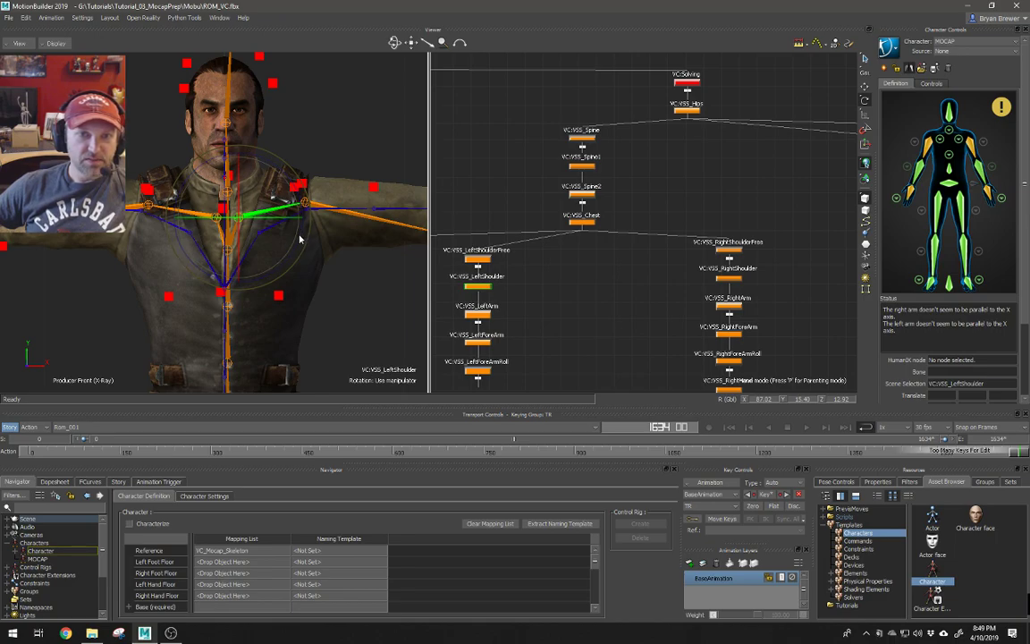
left_click_drag(301, 239, 306, 247)
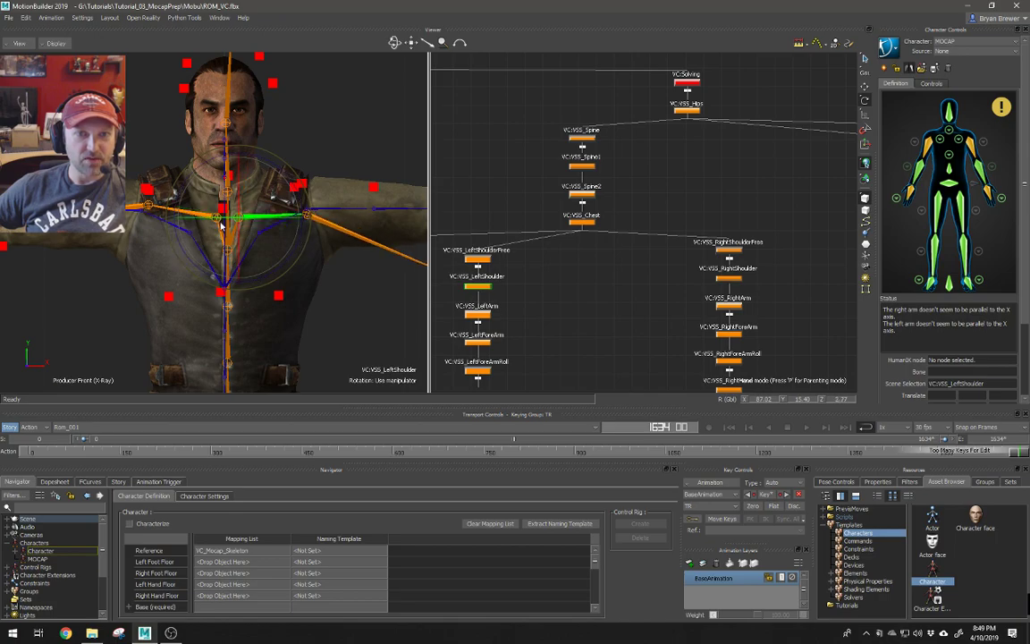
- Level VC:VSS_RightShoulder in the front view by rotating it freehand to a global Z rotation of about -3 degrees
left_click(260, 245)
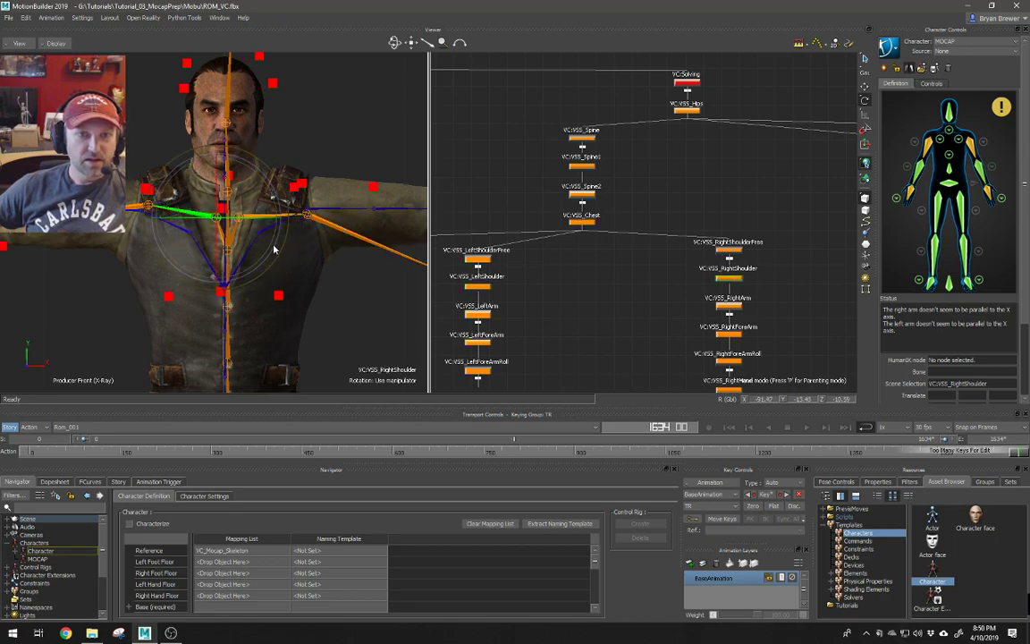
left_click_drag(275, 250, 274, 245)
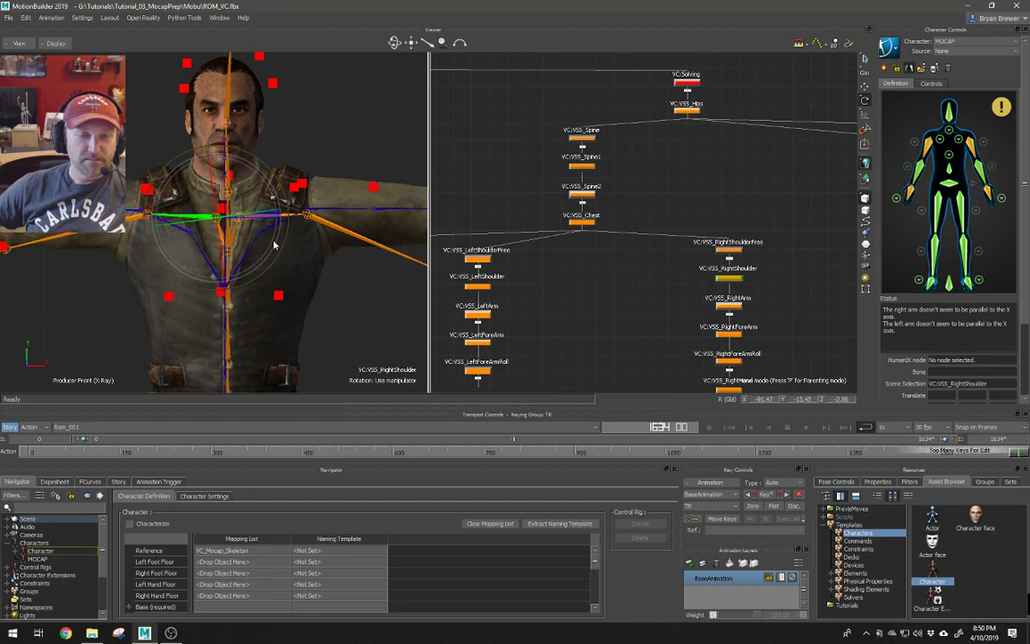
scroll(287, 237, "up", 2)
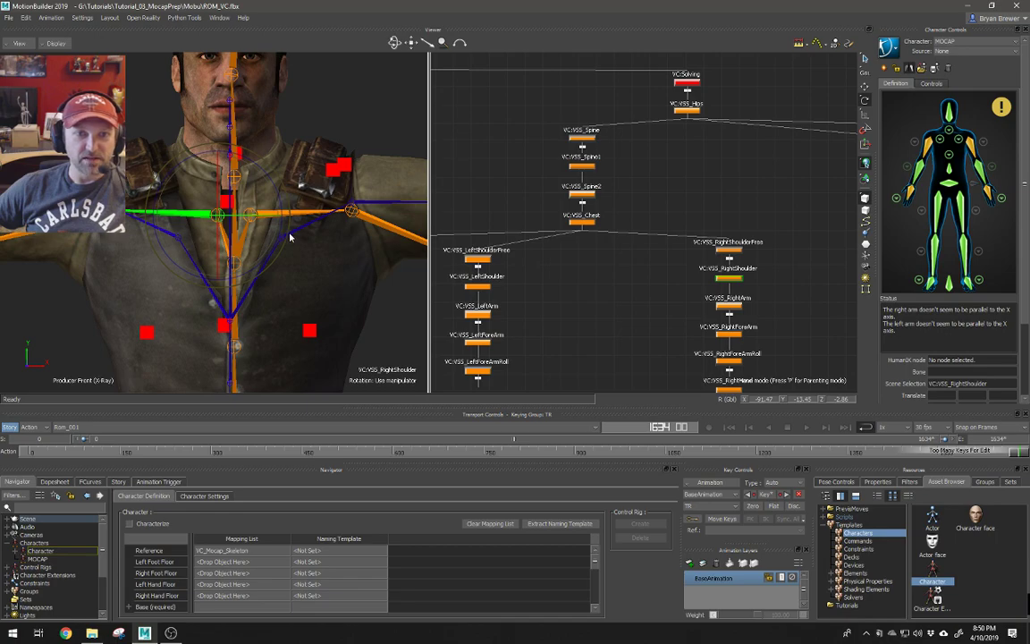
- Set the global rotation of VC:VSS_LeftArm to 90 on X, 0 on Y and 0 on Z
key("ctrl+e")
left_click_drag(290, 234, 270, 173, "ctrl+shift")
left_click(258, 140)
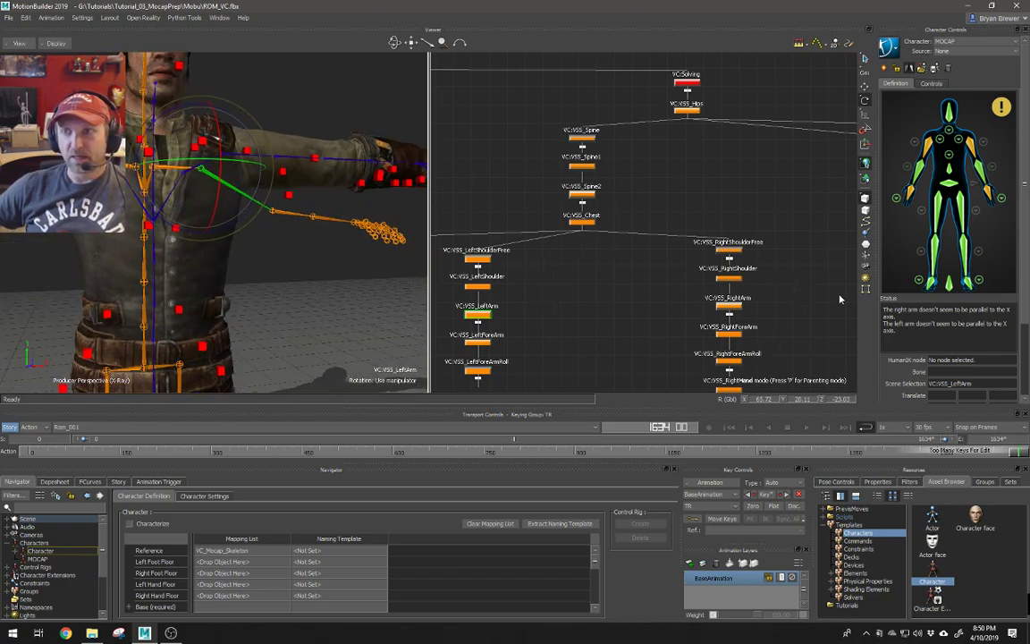
double_click(758, 398)
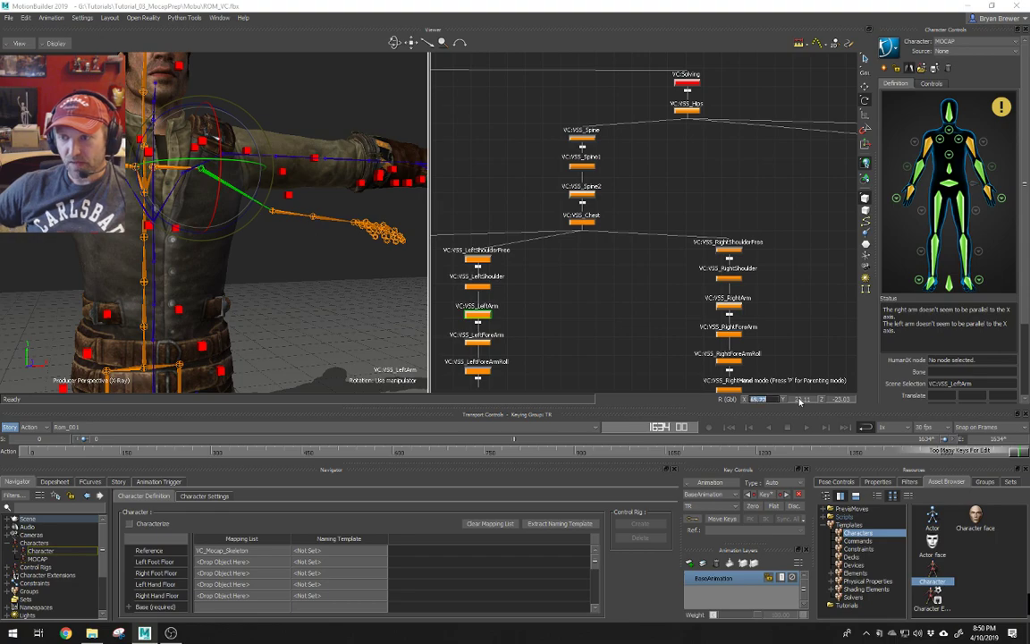
type("50")
key("Return")
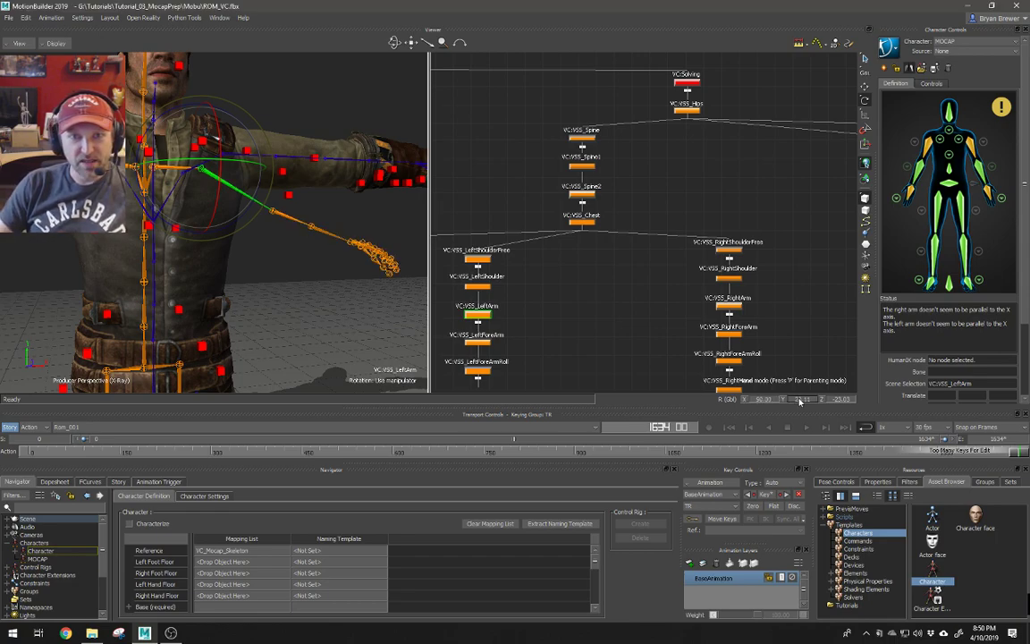
double_click(800, 401)
type("0")
key("Return")
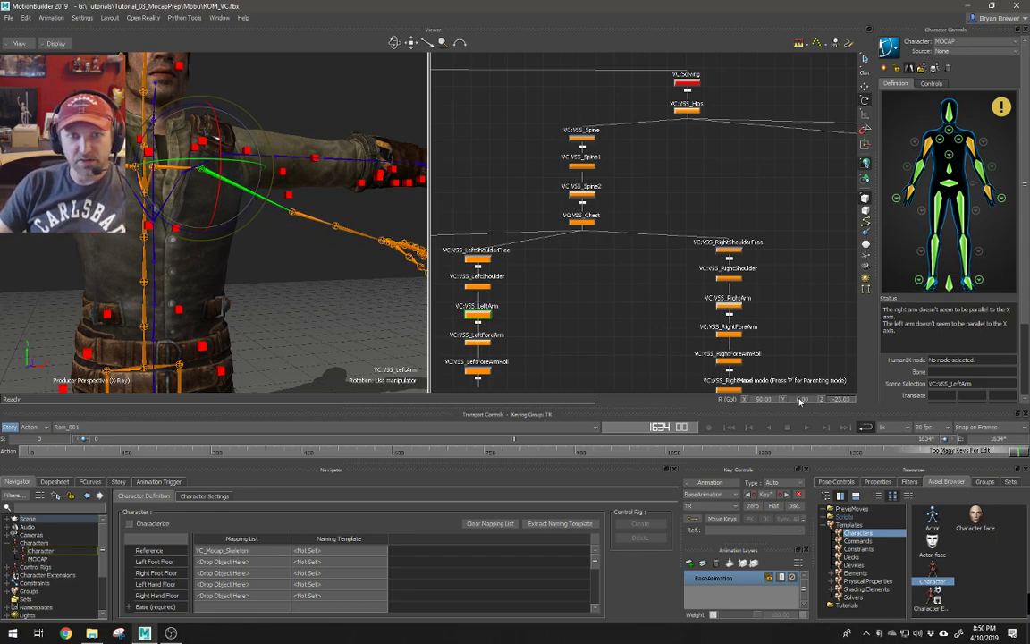
key("Tab")
type("0")
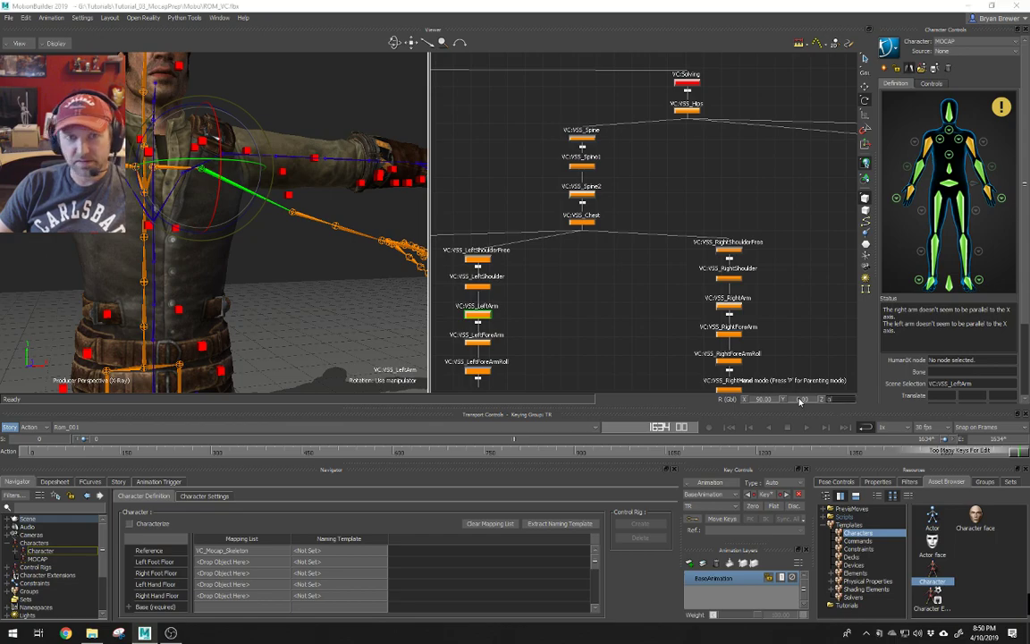
key("Return")
- Straighten the left elbow by setting the global Y rotation of VC:VSS_LeftForeArm to 0
mouse_move(306, 199)
middle_mouse_down()
mouse_move(292, 223)
mouse_move(304, 241)
mouse_move(304, 214)
middle_mouse_up()
left_click(304, 215)
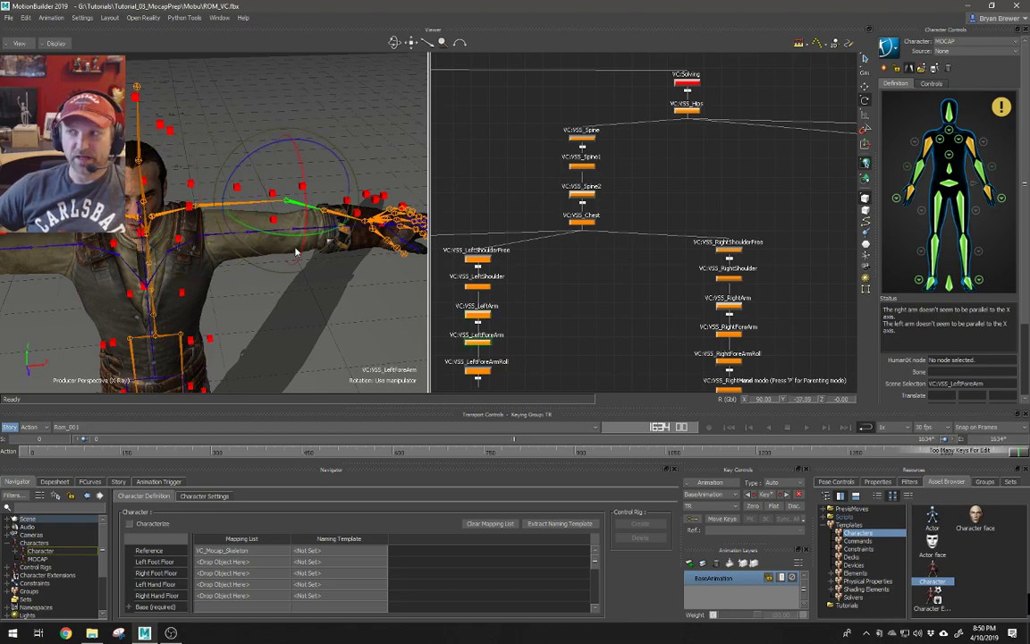
middle_click_drag(264, 271, 319, 277)
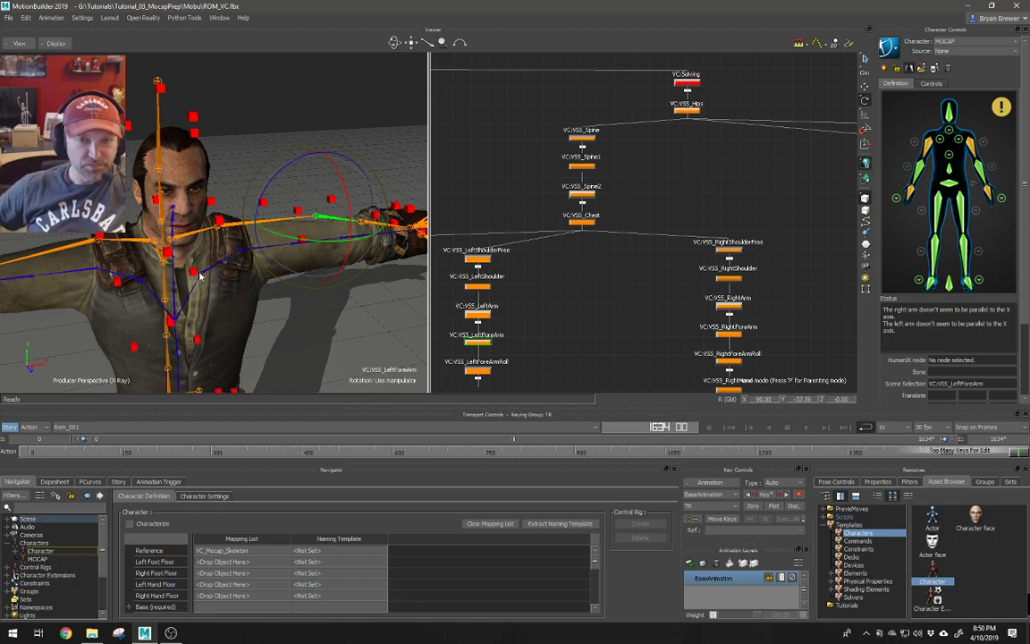
scroll(232, 276, "down", 2)
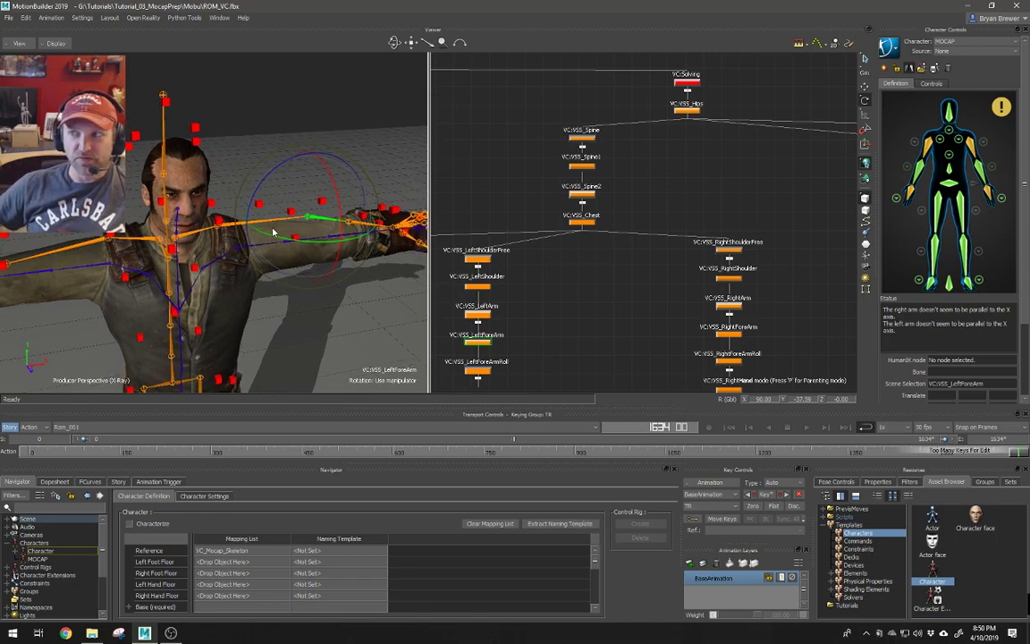
left_click_drag(314, 280, 309, 271, "alt")
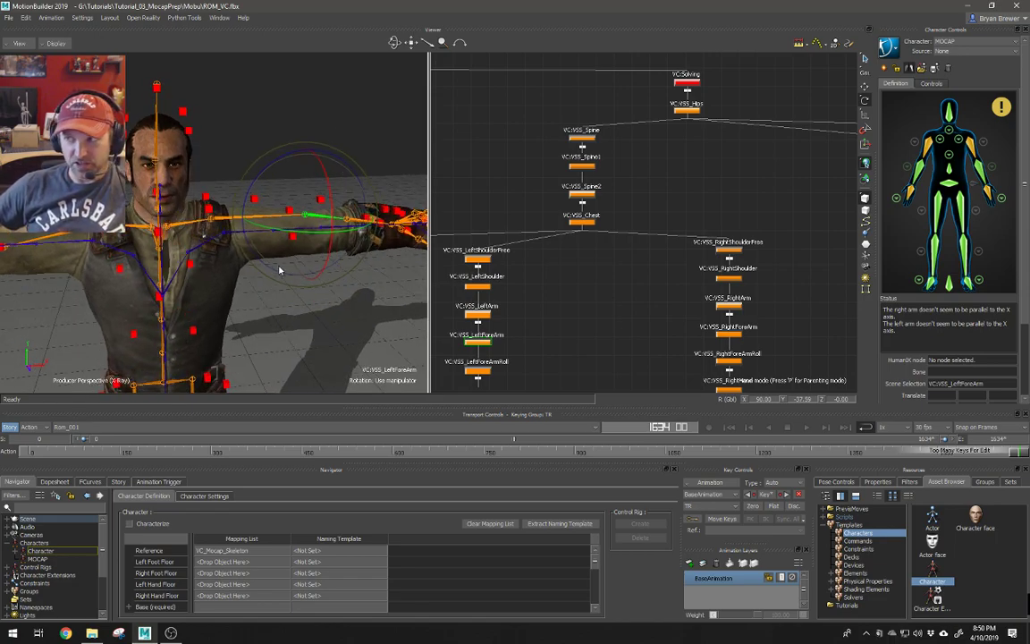
double_click(801, 399)
type("0")
key("Return")
- Straighten VC:VSS_LeftForeArmRoll and set the global rotation of VC:VSS_LeftHand to 90 on X and 0 on Y
middle_click_drag(533, 255, 626, 227)
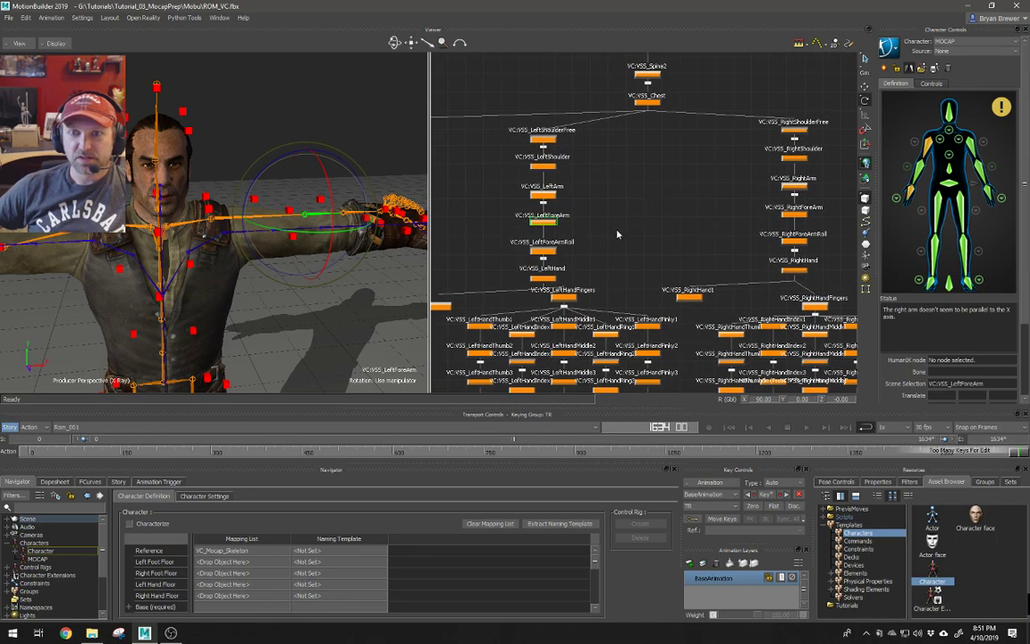
left_click(543, 250)
left_click_drag(354, 260, 330, 265, "alt")
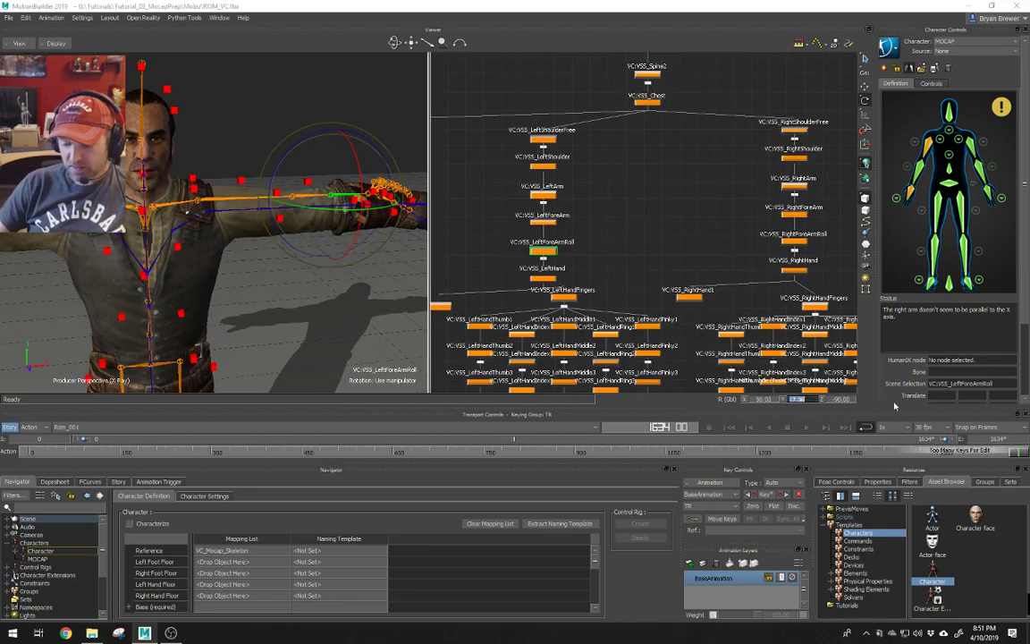
left_click(542, 277)
left_click_drag(344, 239, 363, 299, "alt")
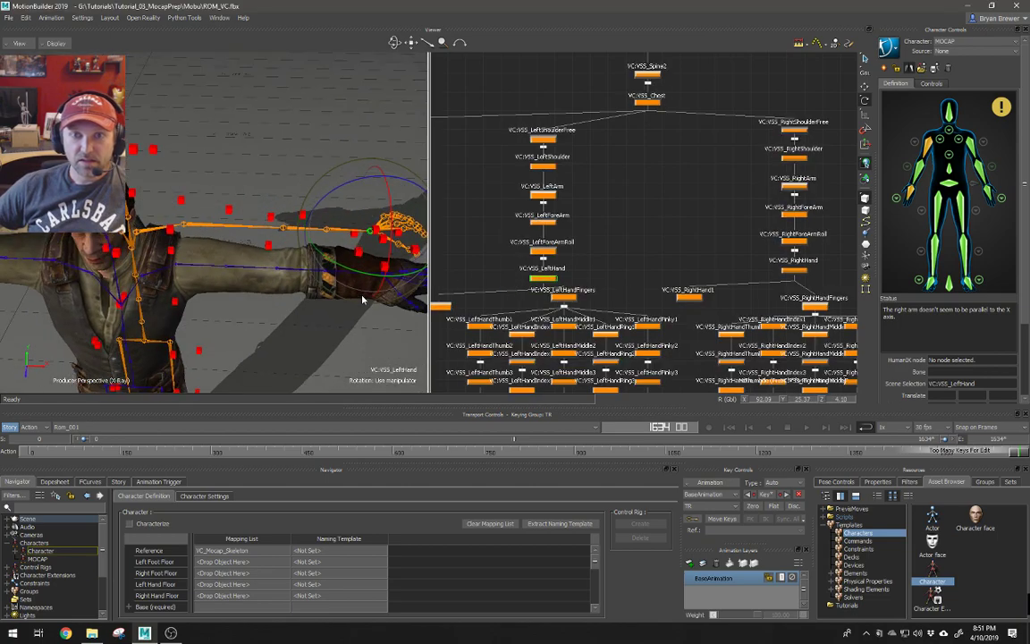
left_click(762, 399)
key("Return")
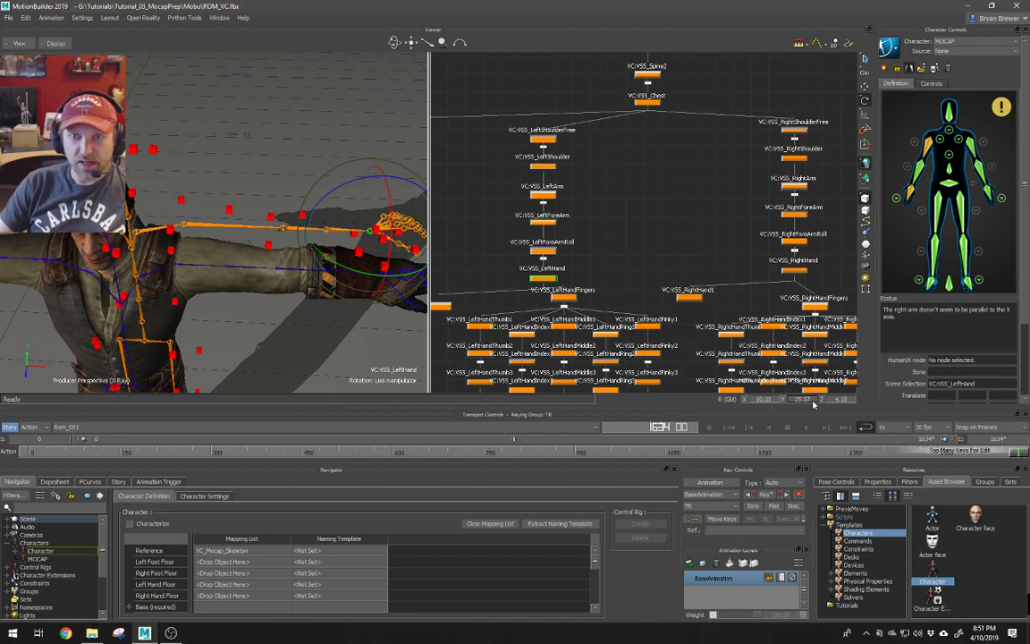
left_click(812, 405)
type("0")
key("Return")
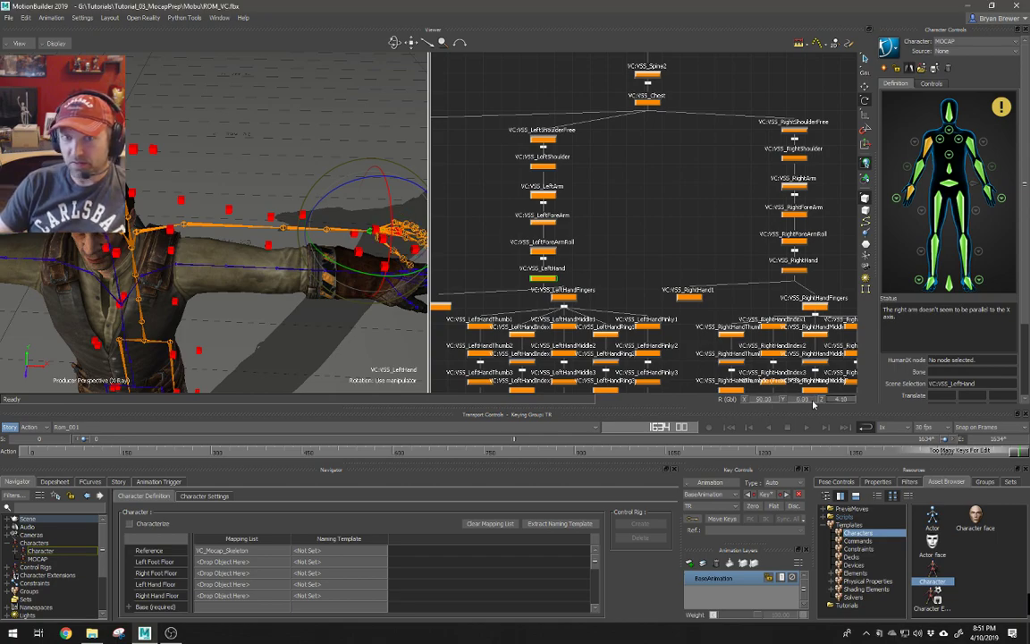
- Set the global rotation of the left hand's Index1, Middle1, Ring1 and Pinky1 joints to 0 on all axes
scroll(574, 251, "down", 3)
scroll(574, 250, "up", 3)
key("f")
left_click_drag(349, 272, 286, 242, "ctrl+shift")
left_click_drag(652, 268, 548, 284)
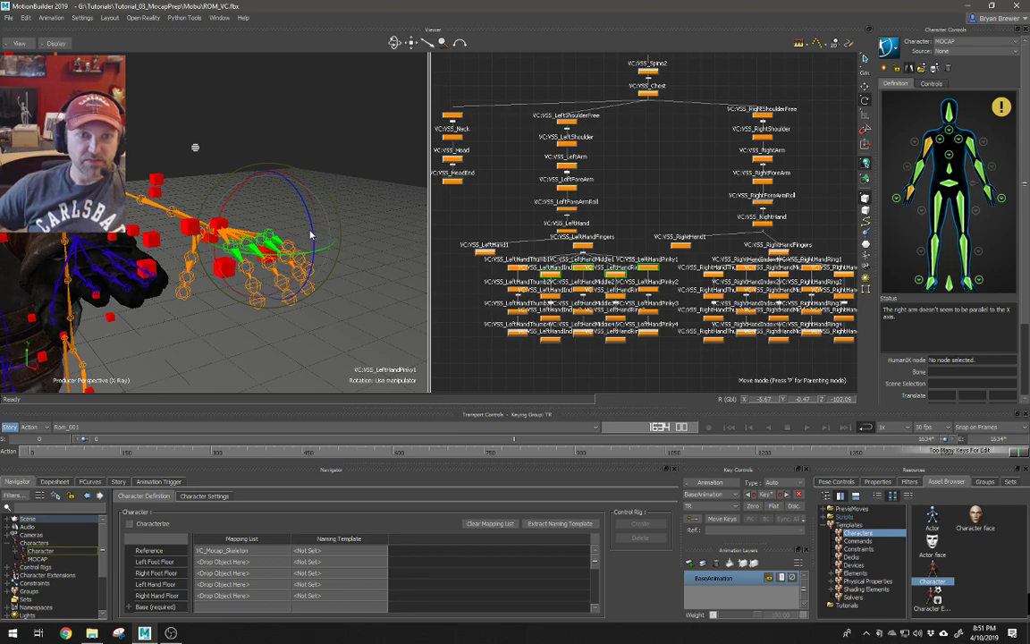
mouse_move(312, 235)
left_mouse_down()
mouse_move(312, 224)
mouse_move(303, 239)
mouse_move(272, 214)
mouse_move(276, 230)
mouse_move(297, 234)
left_mouse_up()
left_click(758, 399)
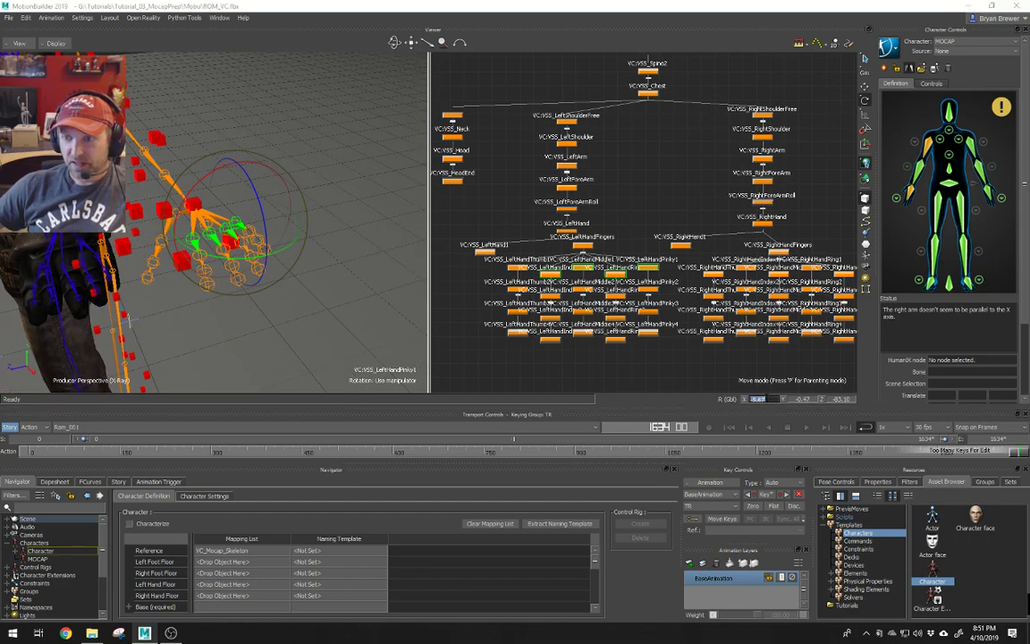
type("0")
key("Tab")
type("0")
key("Tab")
type("0")
key("Return")
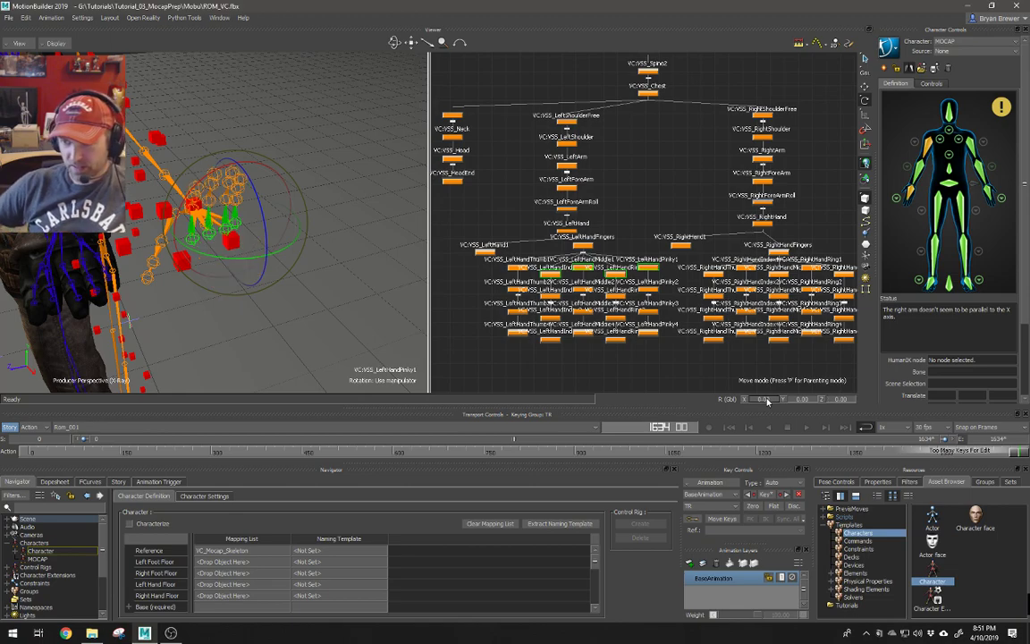
- Undo the last Z rotation of the four left finger base joints and set their global Z rotation to -90
key("ctrl+z")
left_click(847, 403)
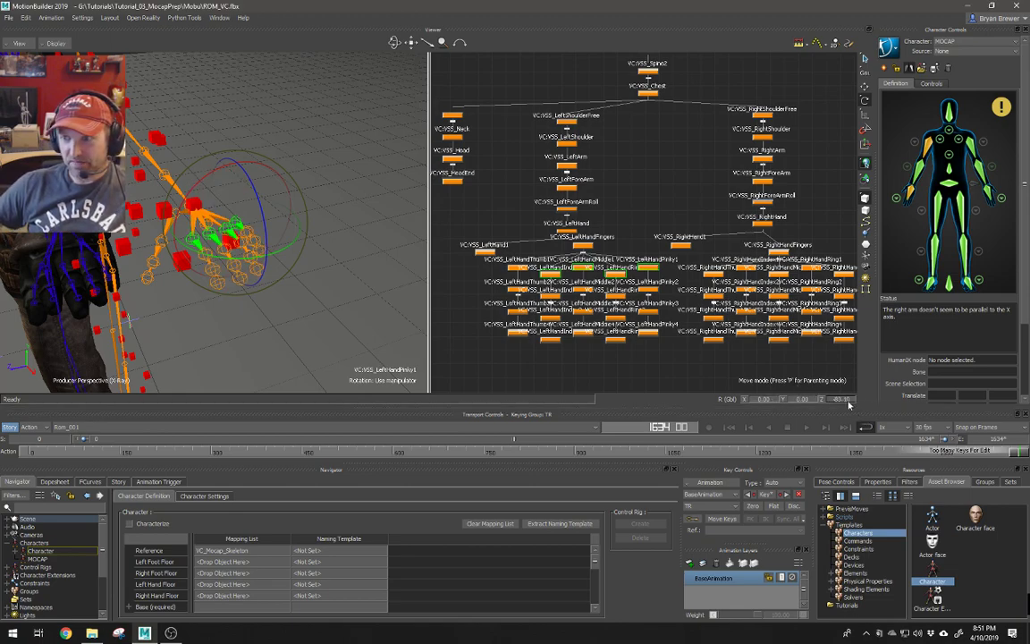
type("-90")
key("Return")
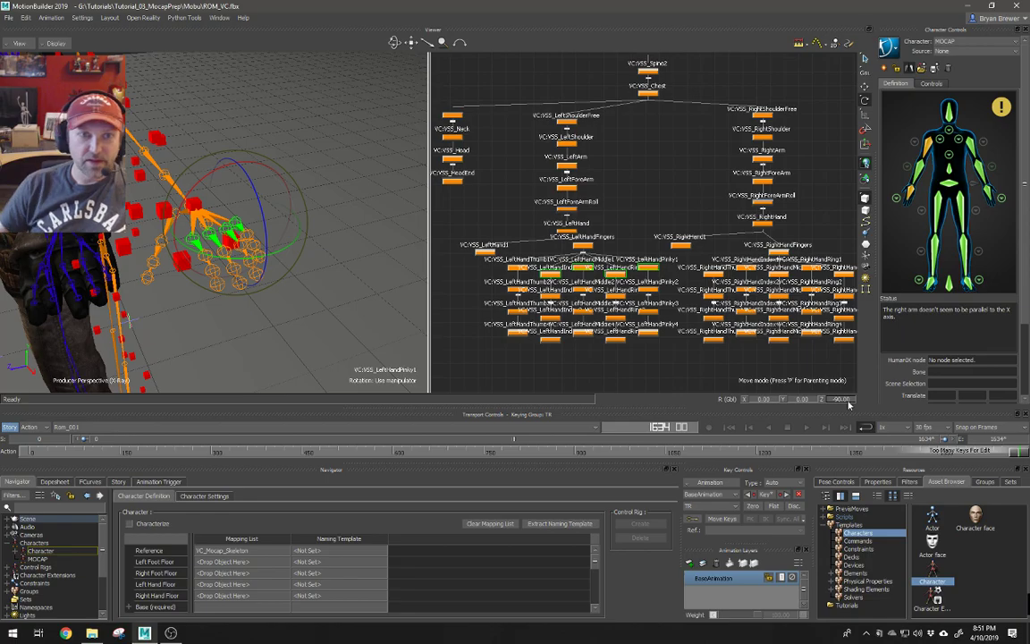
left_click_drag(342, 265, 223, 223, "ctrl+shift")
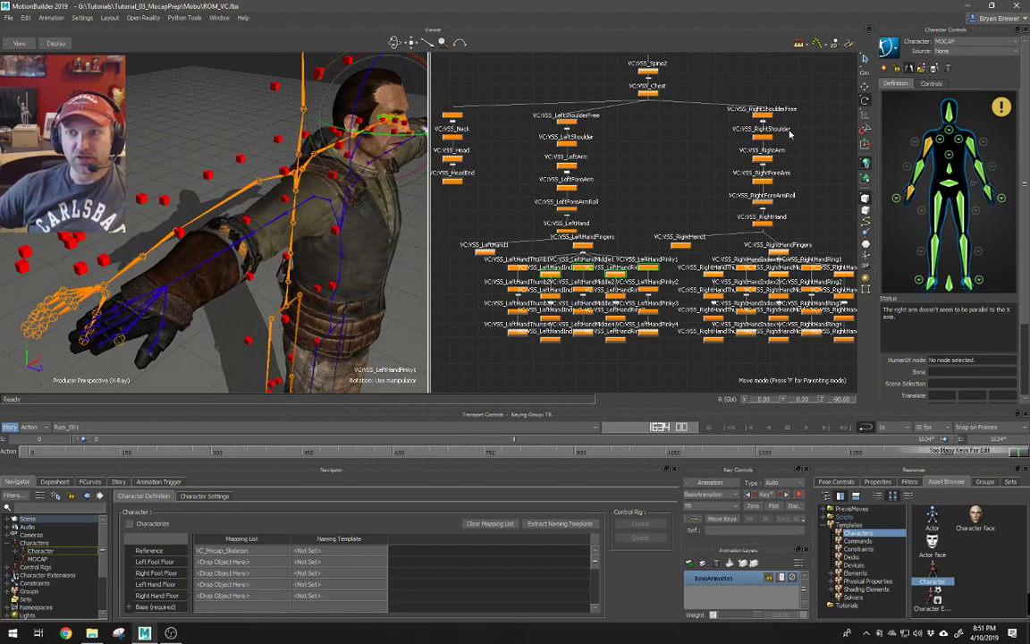
left_click(761, 159)
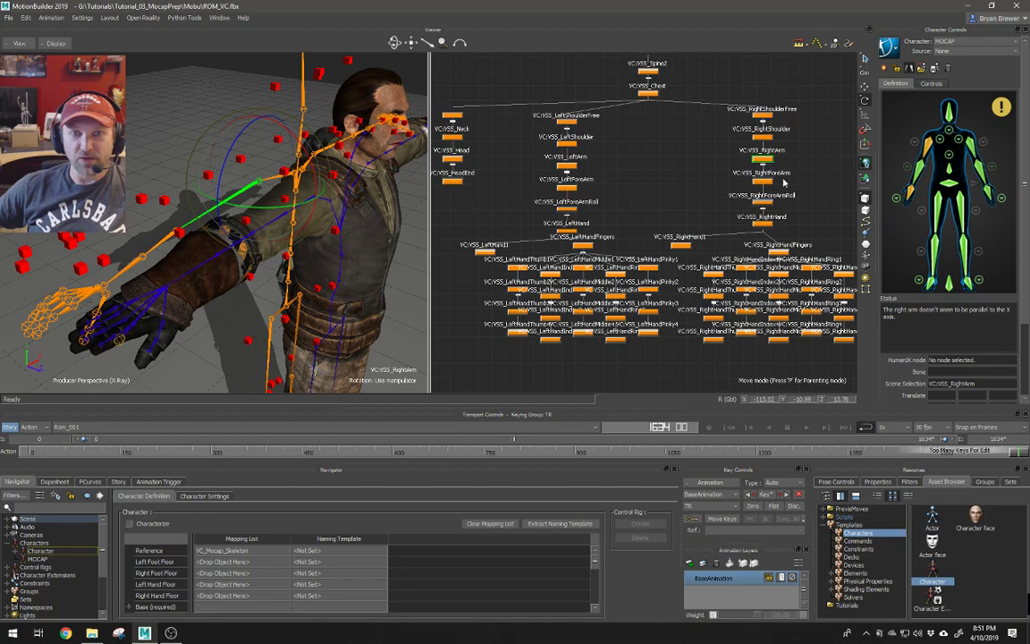
left_click(762, 181)
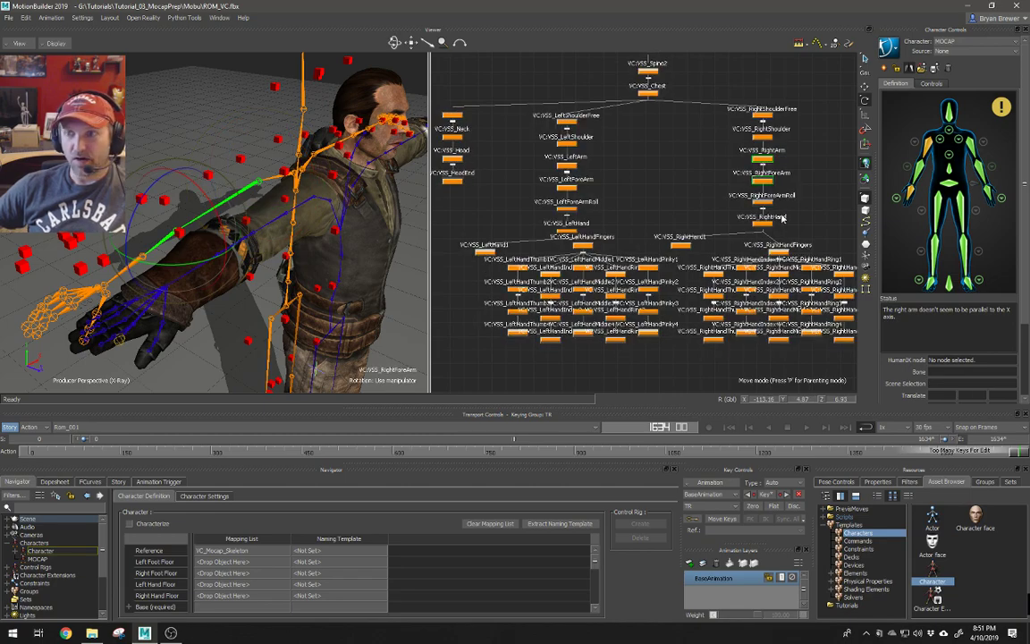
left_click(782, 200)
left_click(756, 228)
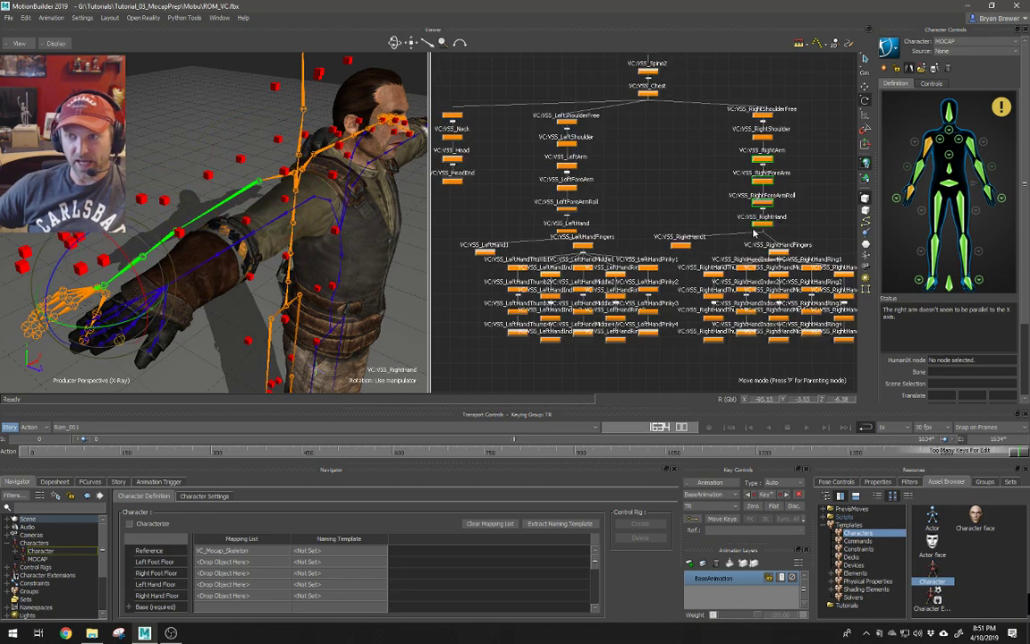
left_click(759, 398)
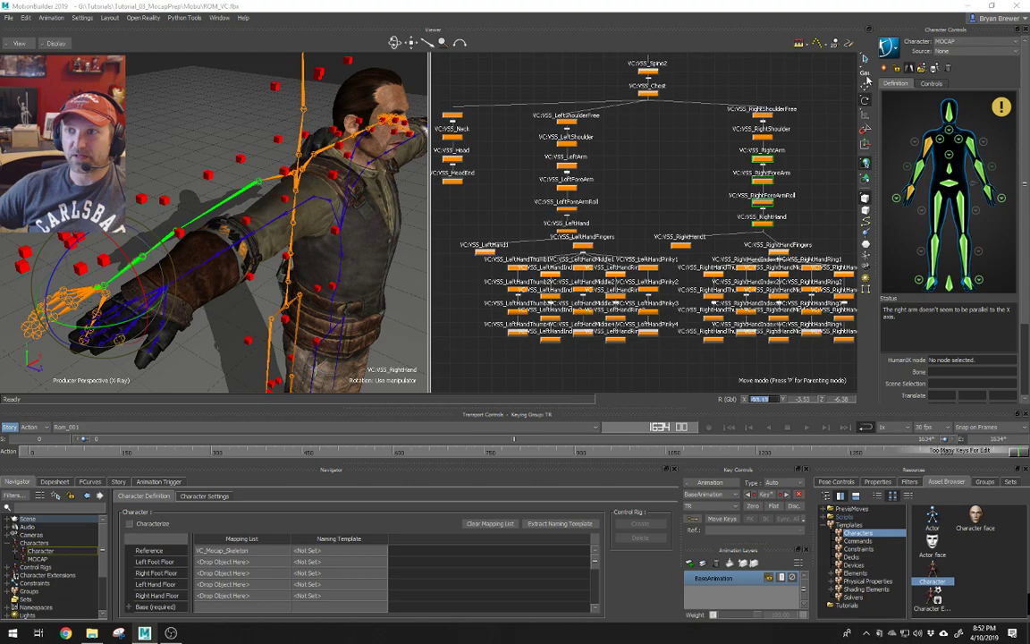
- Set the global rotation of VC:VSS_RightArm to -90 on X, 0 on Y and 0 on Z
left_click(251, 190)
left_click_drag(247, 195, 499, 213)
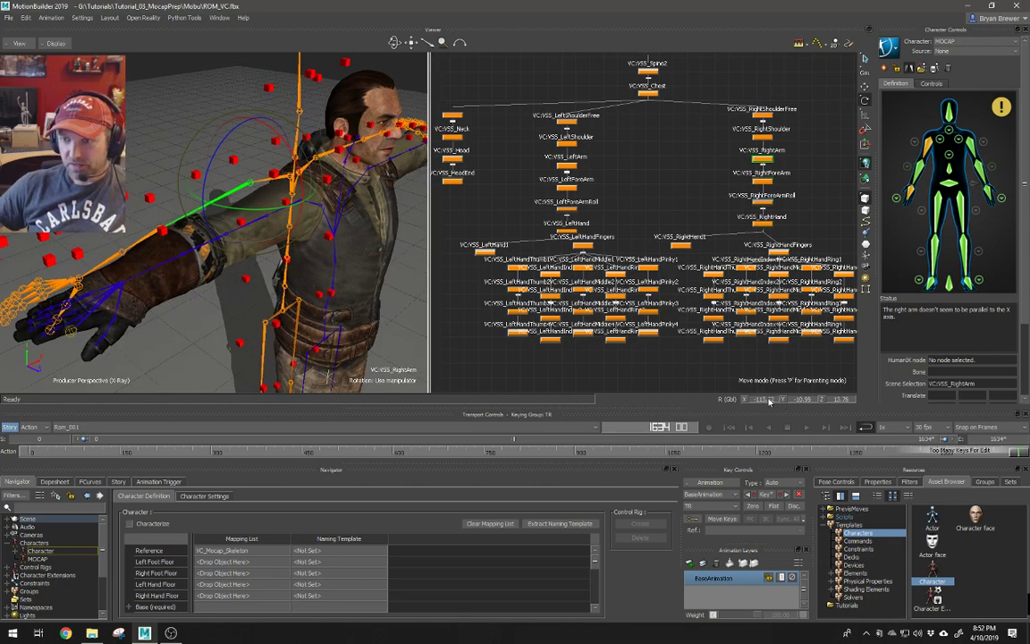
type("-90")
key("Return")
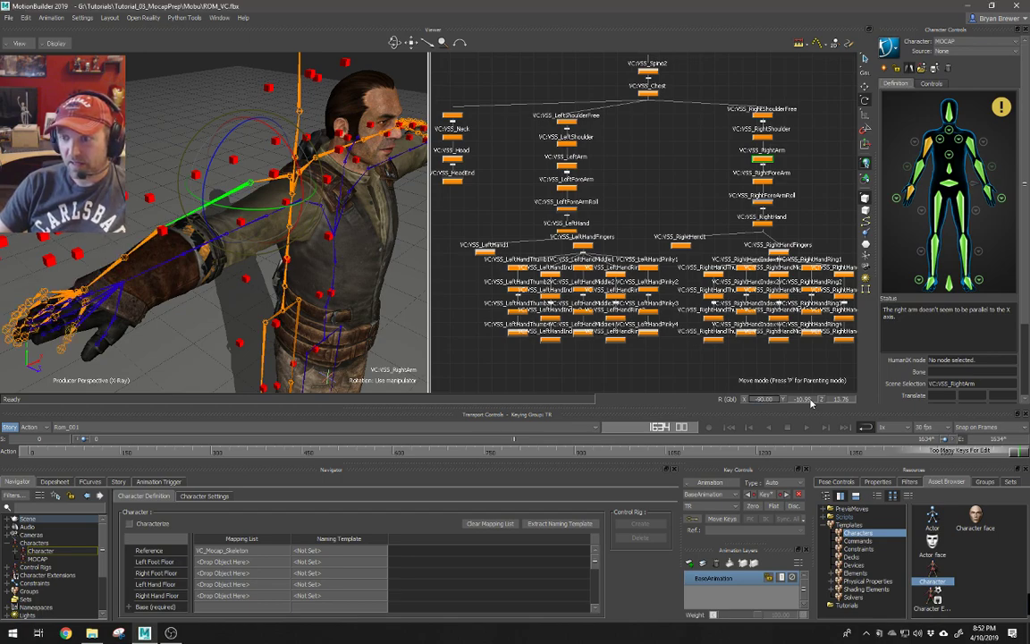
left_click_drag(804, 400, 831, 399)
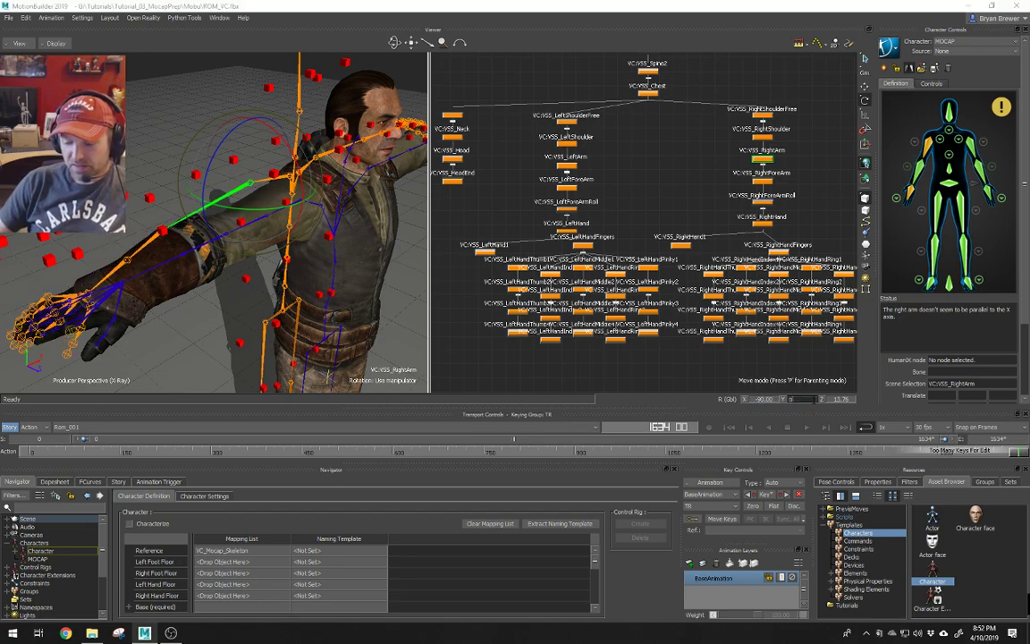
key("Return")
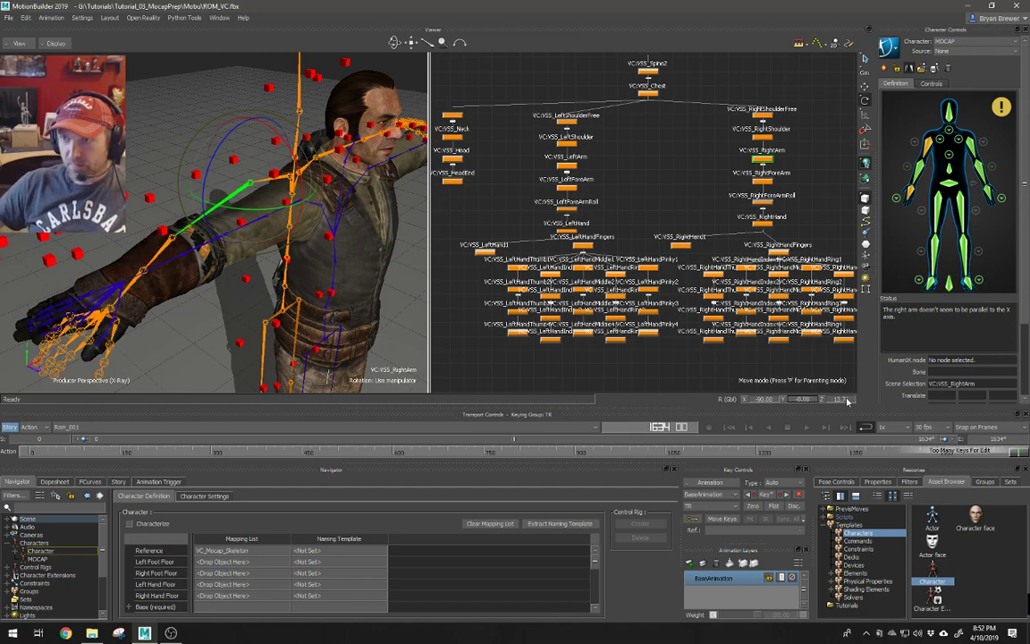
type("0")
key("Return")
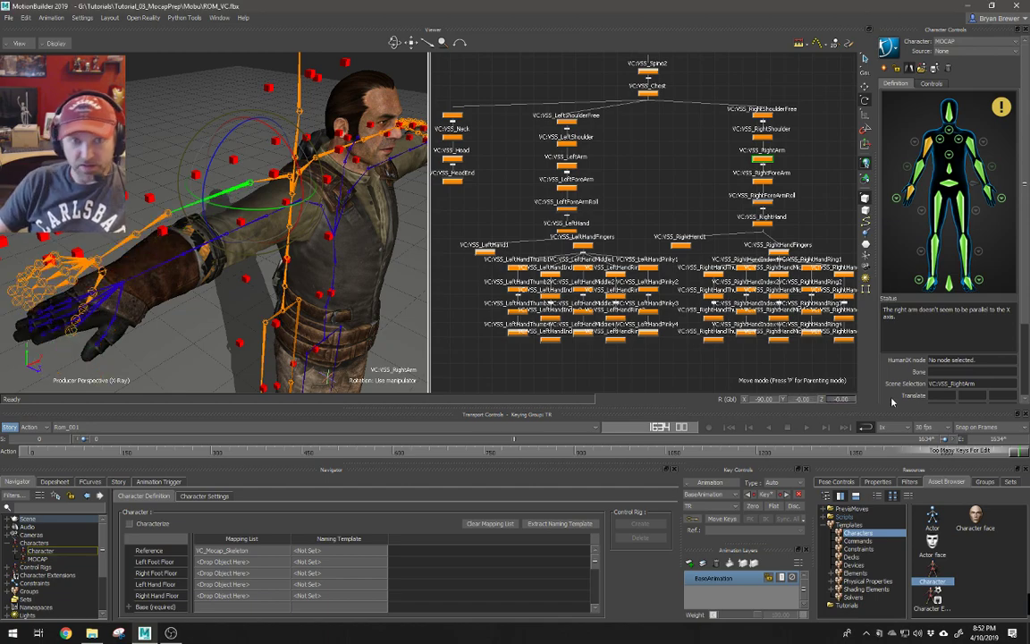
- Set the local rotation of VC:VSS_RightForeArm, VC:VSS_RightForeArmRoll and VC:VSS_RightHand to 0 on all axes
mouse_move(170, 210)
left_mouse_down("ctrl+shift")
mouse_move(205, 202)
mouse_move(214, 235)
mouse_move(170, 229)
left_mouse_up("ctrl+shift")
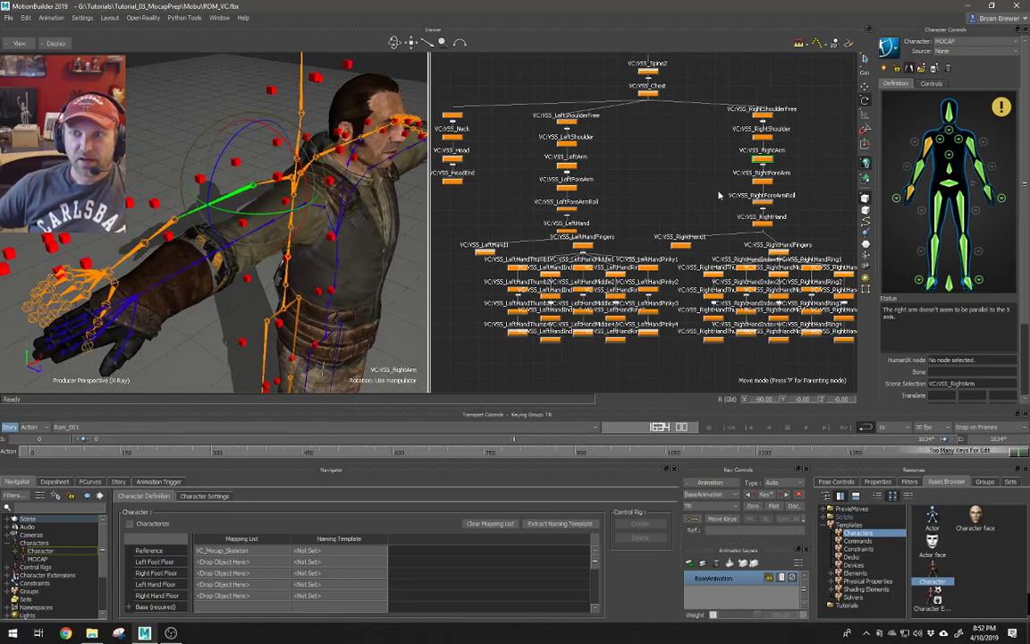
left_click_drag(784, 212, 752, 230)
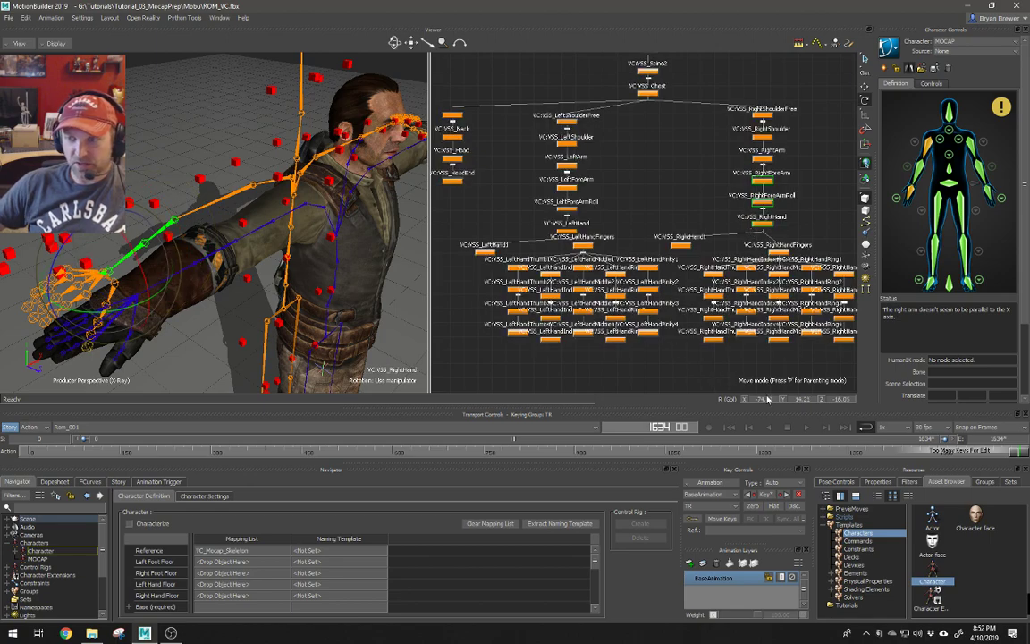
left_click(864, 73)
left_click(872, 80)
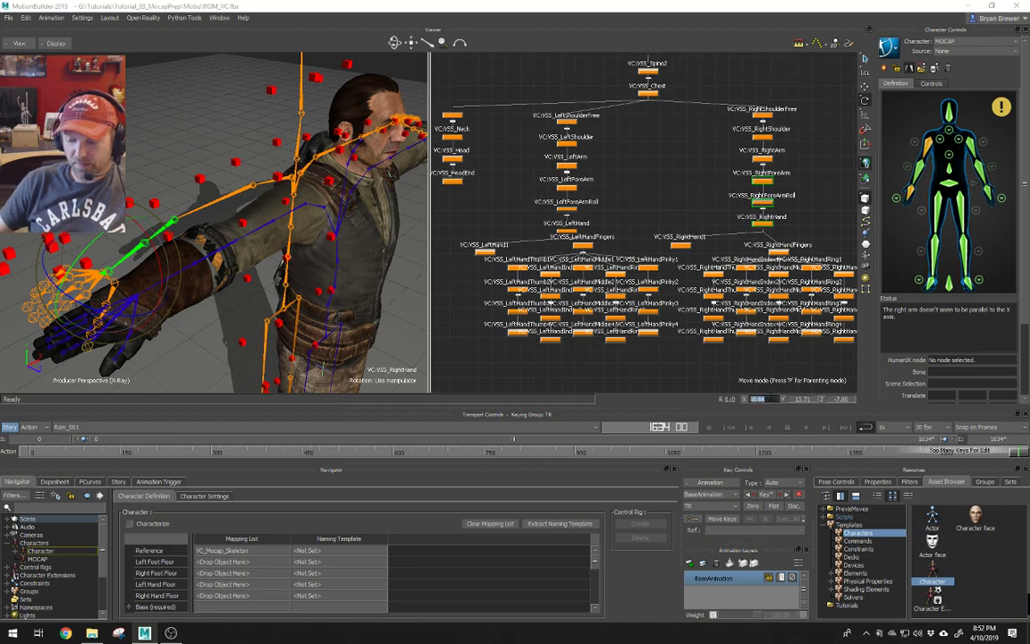
key("Tab")
type("0")
key("Return")
scroll(171, 245, "up", 2)
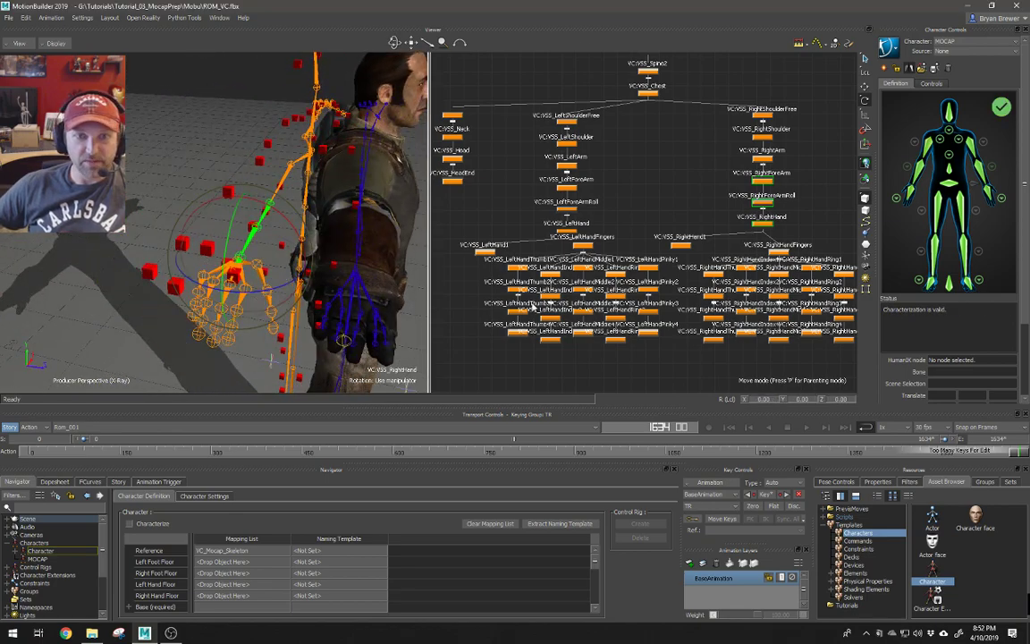
- Set the local rotation of the right hand's Index1, Middle1, Ring1 and Pinky1 joints to 0 on all axes
left_click_drag(845, 269, 590, 240, "shift")
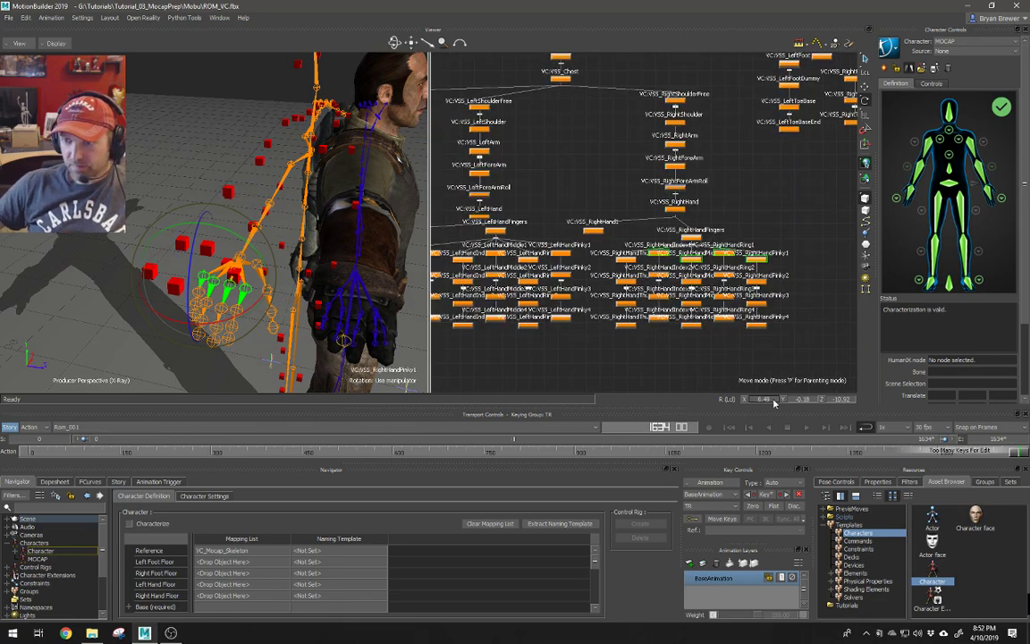
double_click(774, 402)
type("0")
key("Tab")
type("0")
key("Tab")
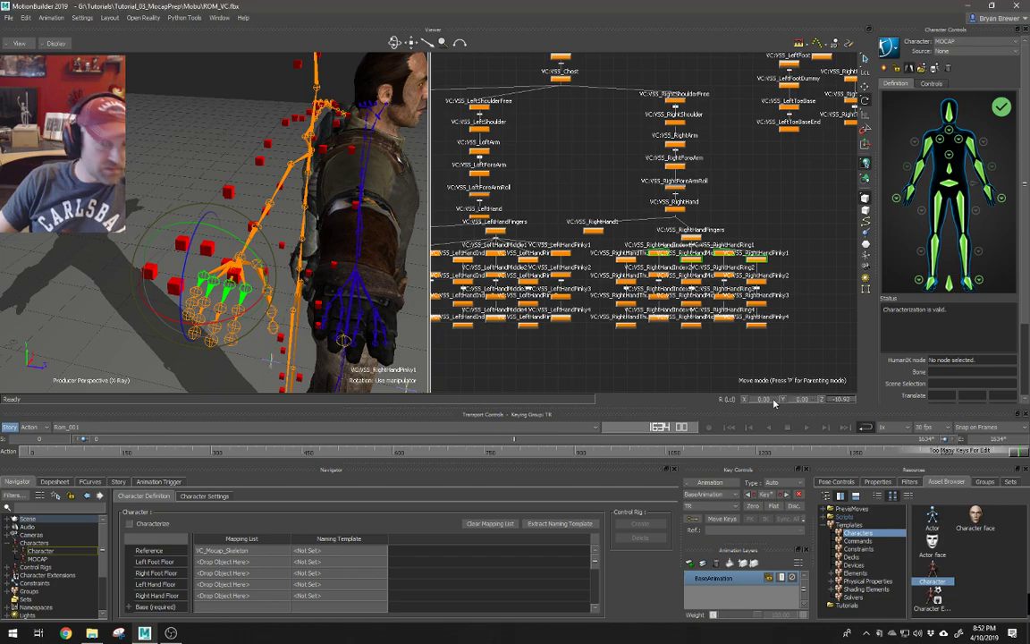
type("0")
key("Return")
- Examine the straightened right hand and its finger and thumb markers from several angles
left_click_drag(266, 328, 277, 305, "ctrl+shift")
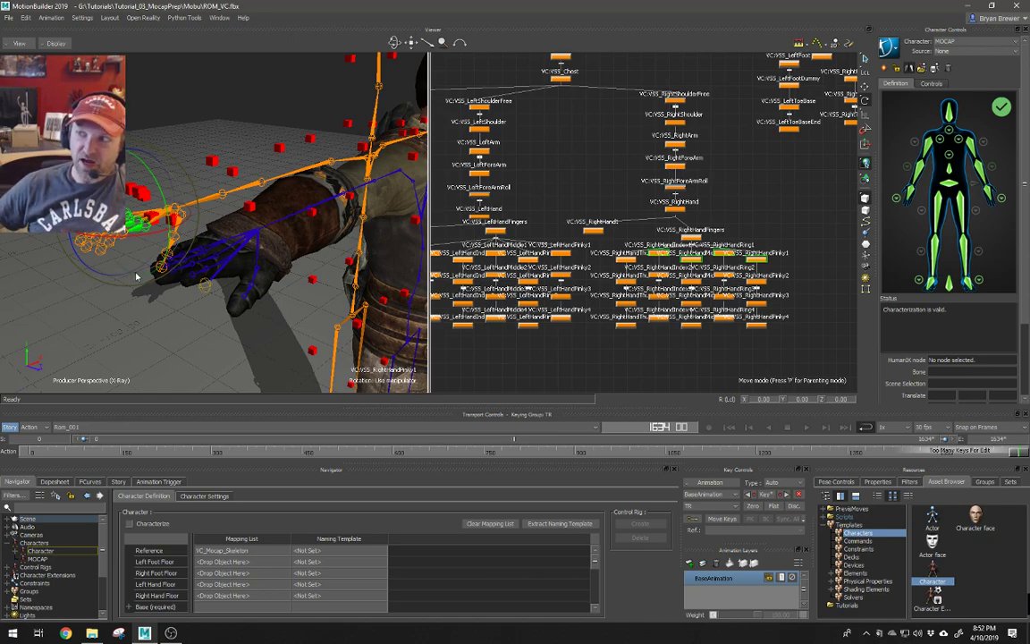
left_click_drag(137, 275, 204, 228, "ctrl+shift")
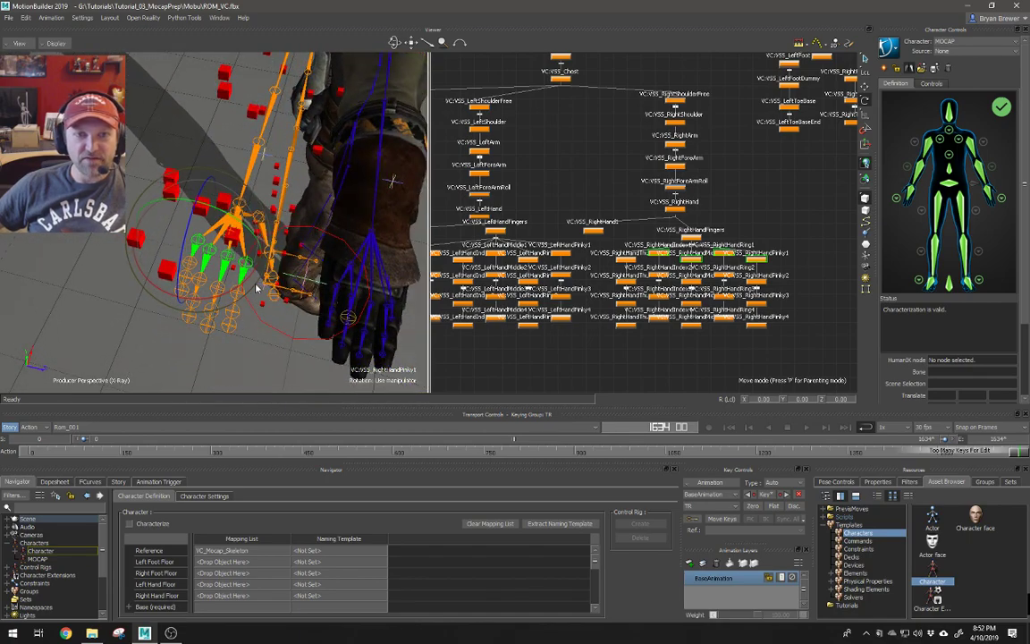
left_click(201, 209)
left_click(166, 270)
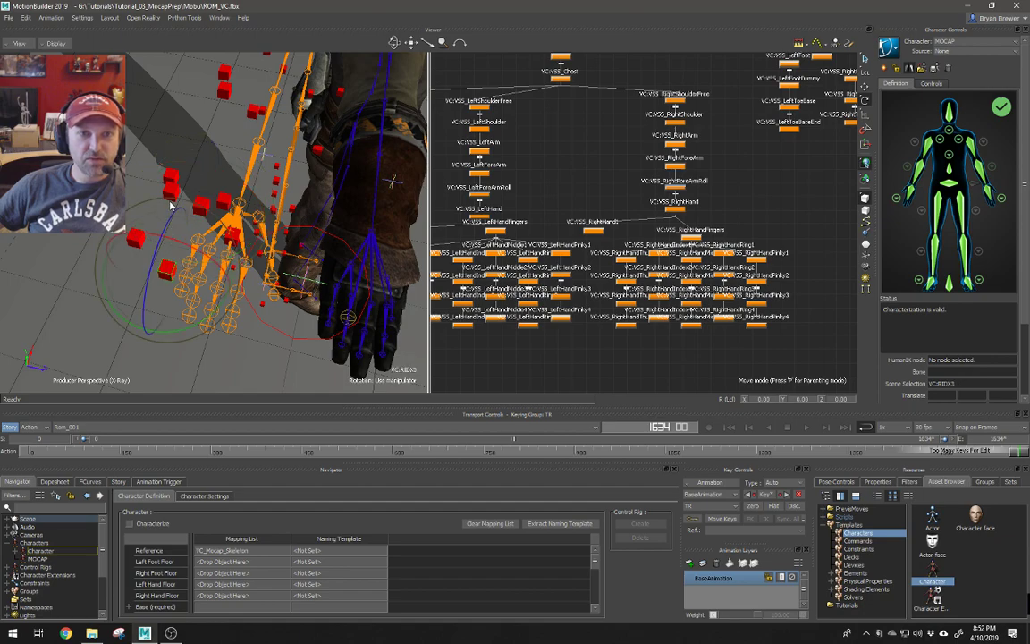
left_click(200, 206)
left_click(167, 270)
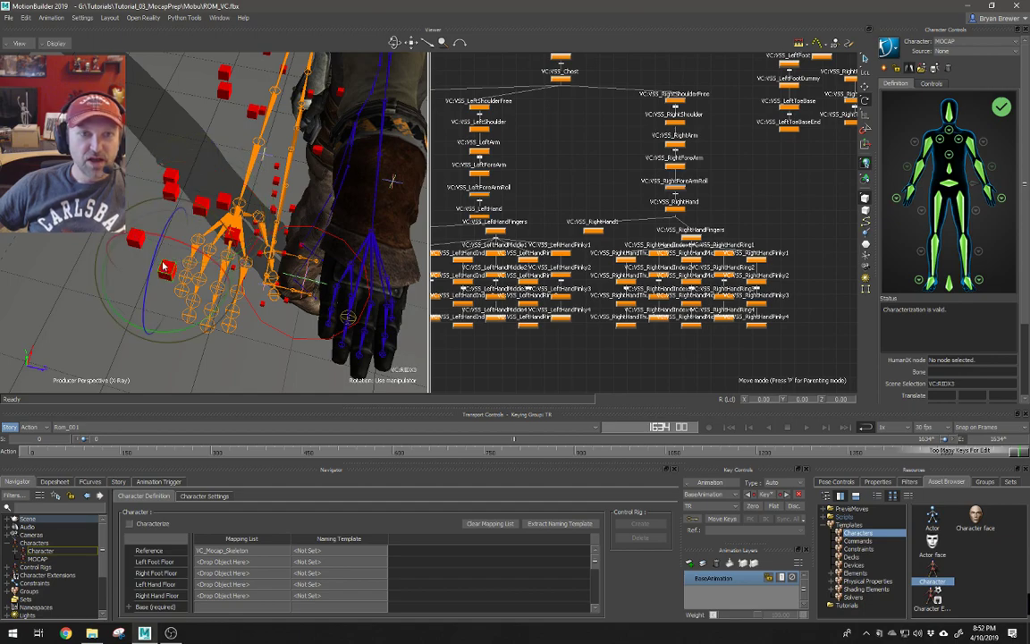
left_click(173, 194)
left_click(138, 243)
mouse_move(190, 216)
left_mouse_down("alt")
mouse_move(189, 243)
mouse_move(155, 187)
mouse_move(151, 218)
left_mouse_up("alt")
left_click(152, 186)
left_click(134, 217)
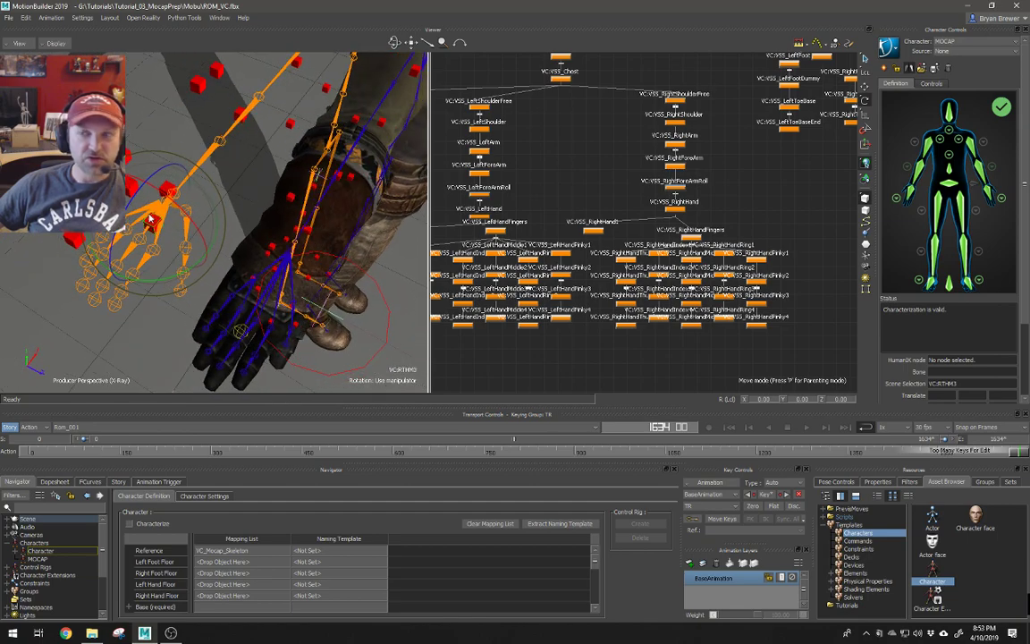
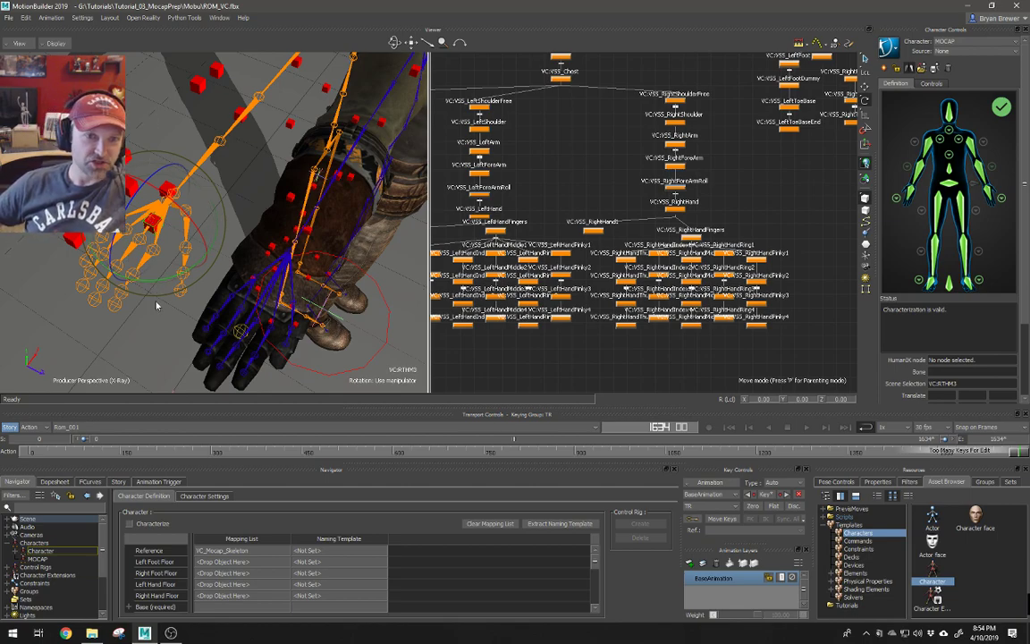
- Characterize the MOCAP character as a biped in its T-pose
left_click_drag(140, 272, 161, 354, "ctrl+shift")
left_click(173, 213)
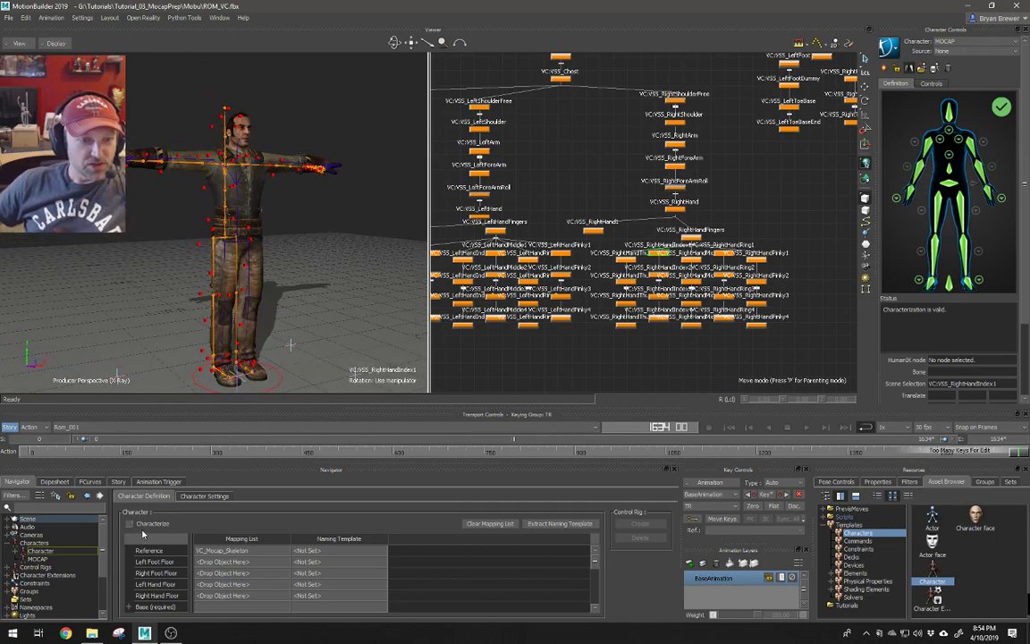
left_click(38, 559)
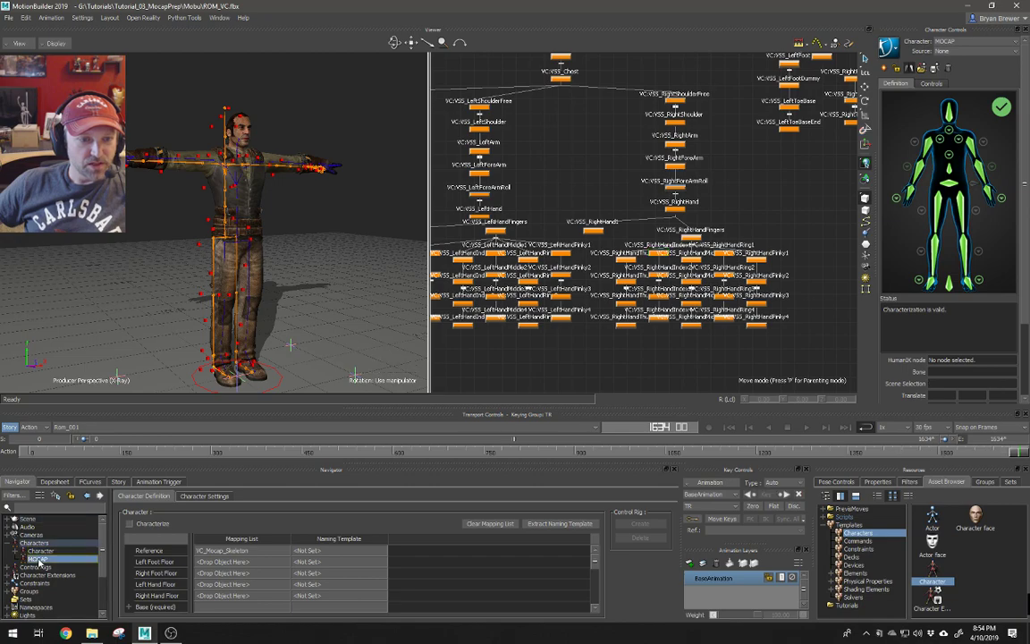
left_click(129, 523)
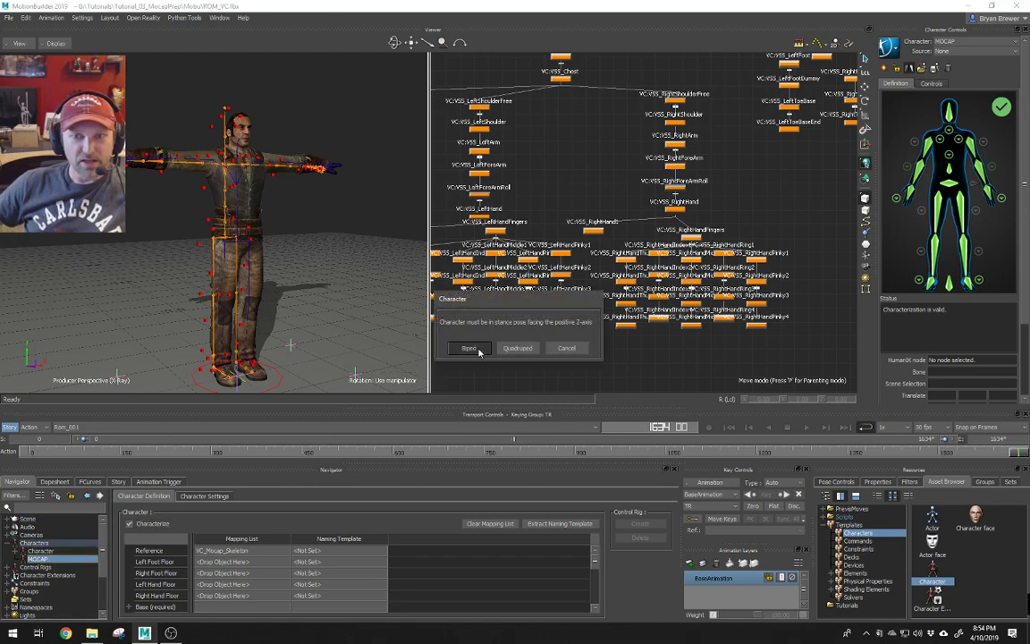
left_click(476, 350)
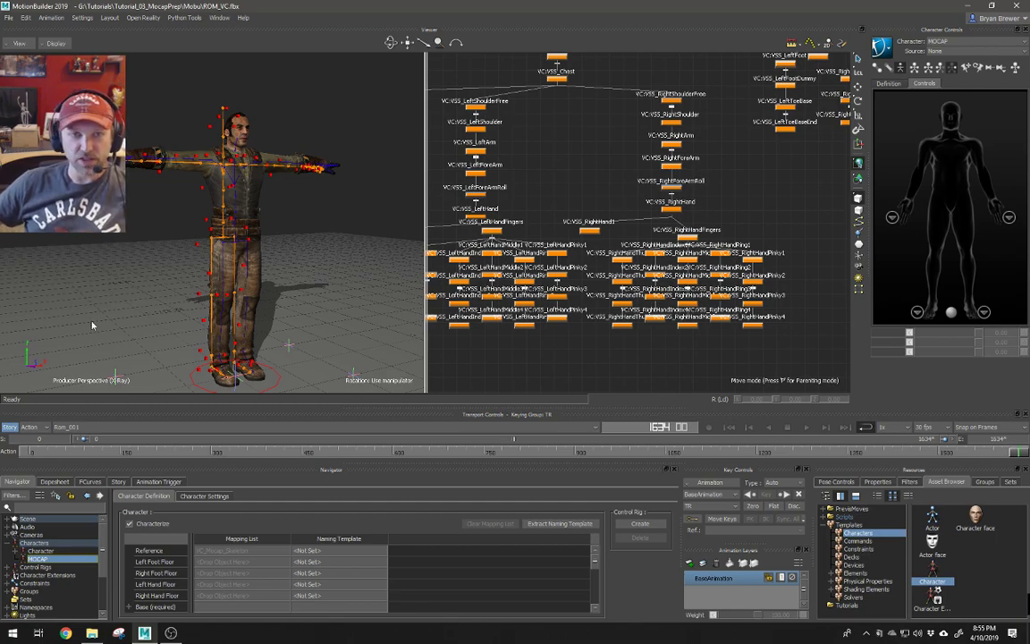
- Turn off the X-Ray display and play the take to review the mocap skeleton's motion beside the character
key("ctrl+x")
left_click_drag(270, 253, 134, 375, "ctrl+shift")
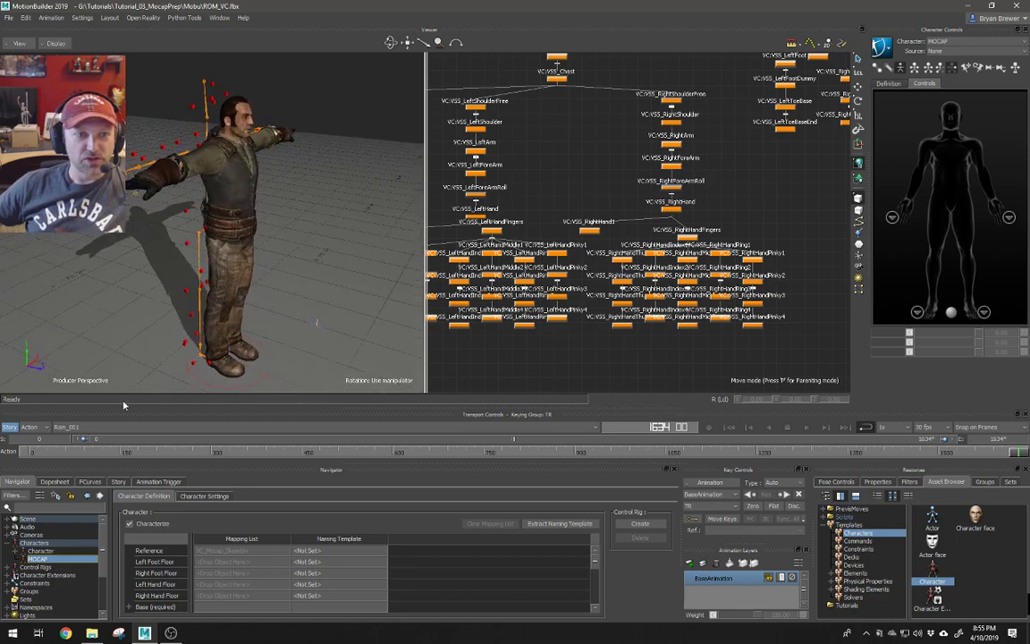
key("space")
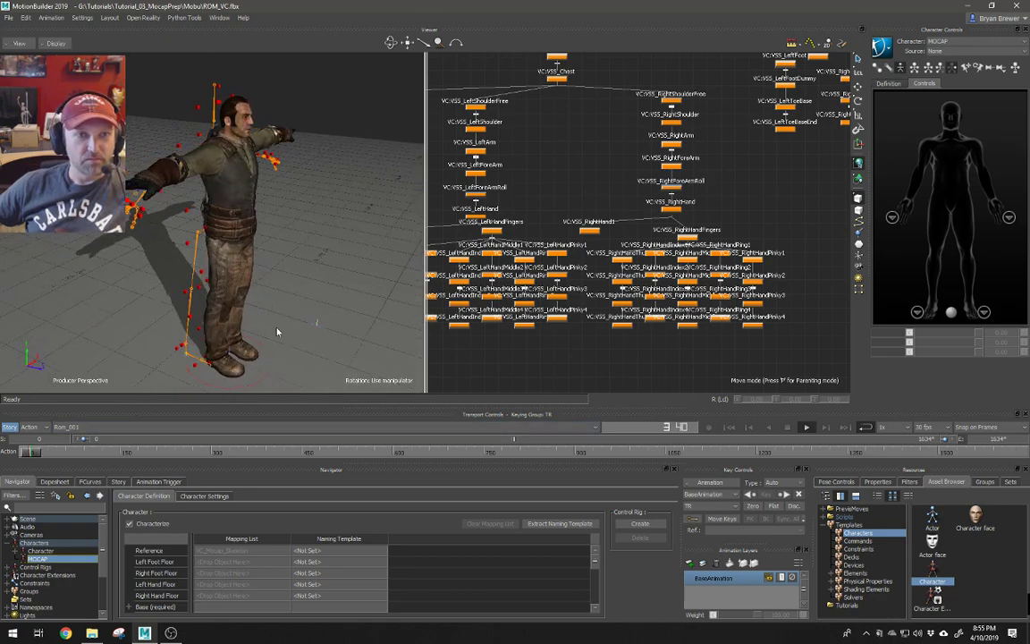
mouse_move(248, 294)
left_mouse_down("ctrl+shift")
mouse_move(334, 317)
mouse_move(297, 231)
mouse_move(225, 199)
mouse_move(255, 206)
mouse_move(246, 194)
left_mouse_up("ctrl+shift")
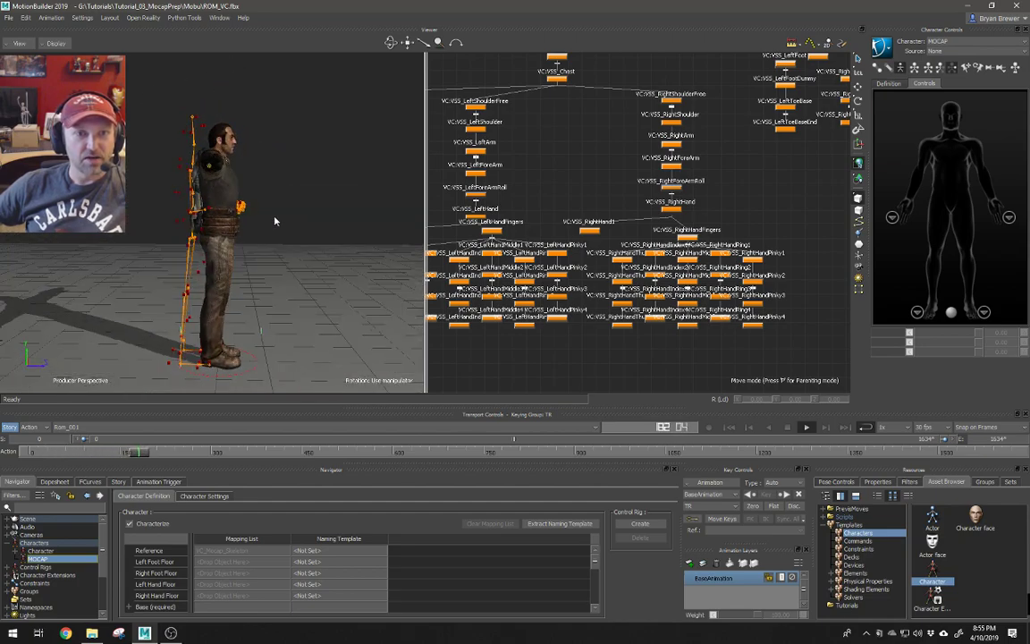
- Set the Character's input type to Character with MOCAP as its input source, and make it active
left_click(39, 551)
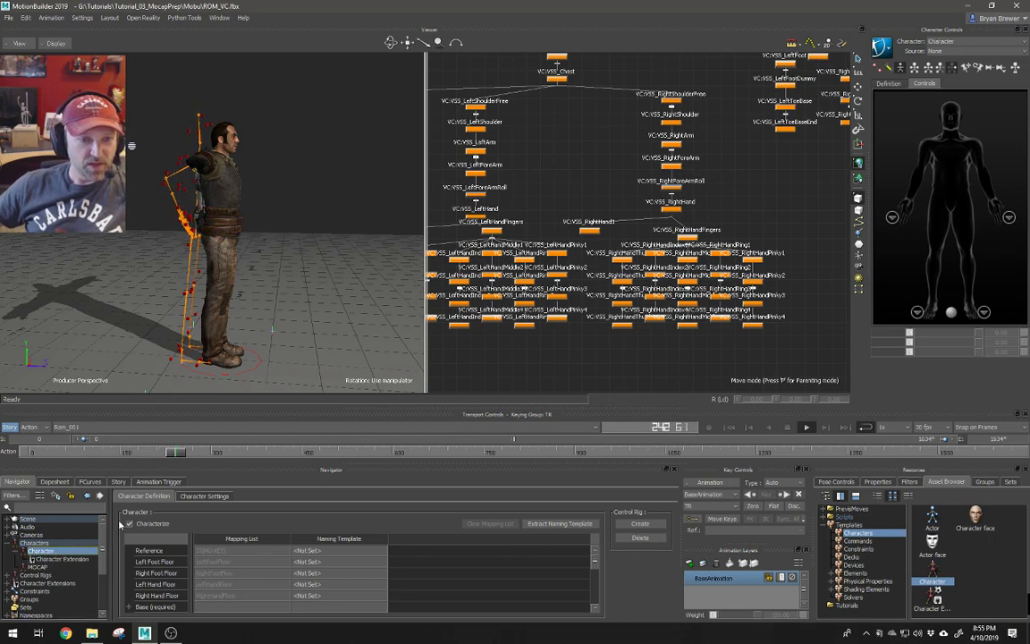
left_click(204, 495)
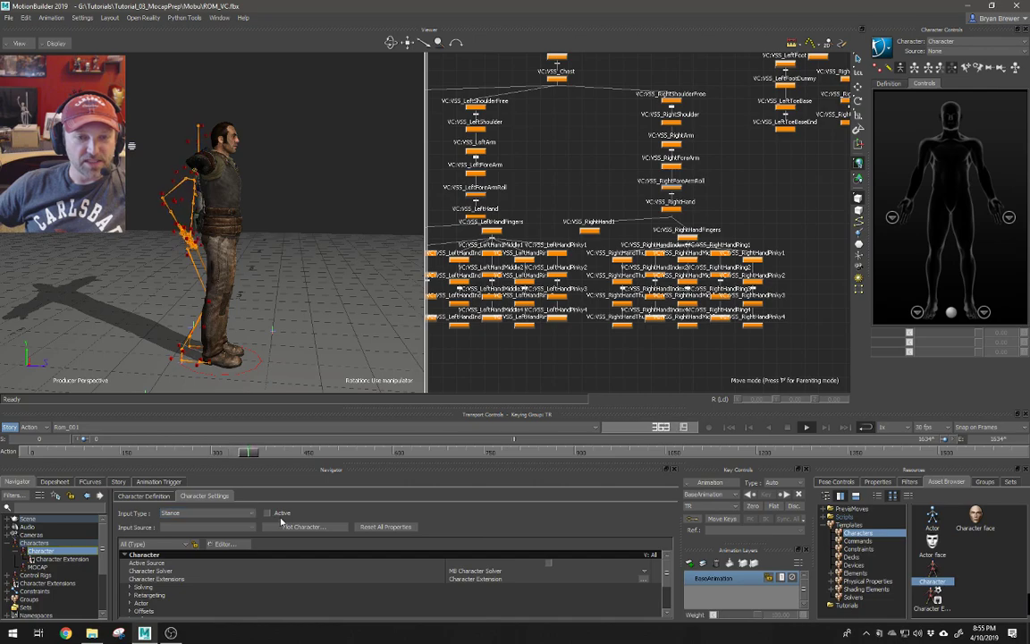
left_click(188, 514)
left_click(178, 530)
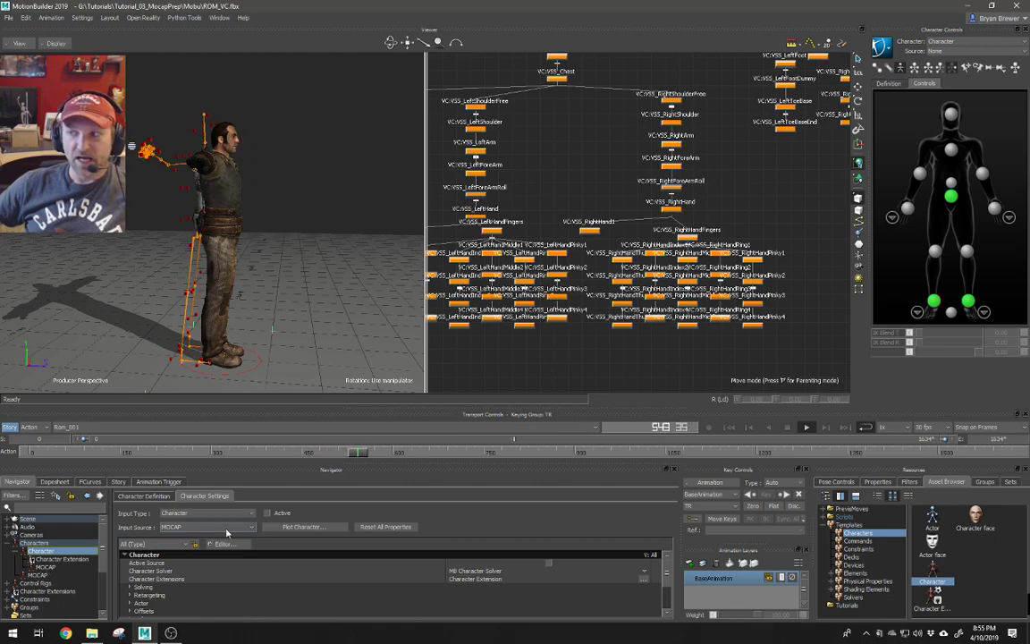
left_click(248, 527)
left_click(201, 536)
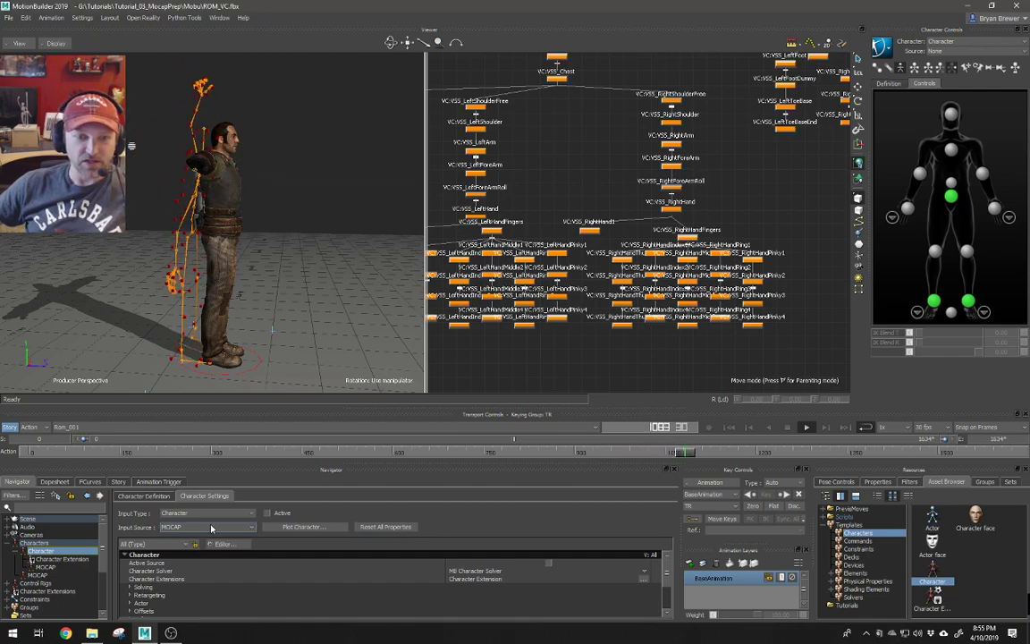
left_click(267, 513)
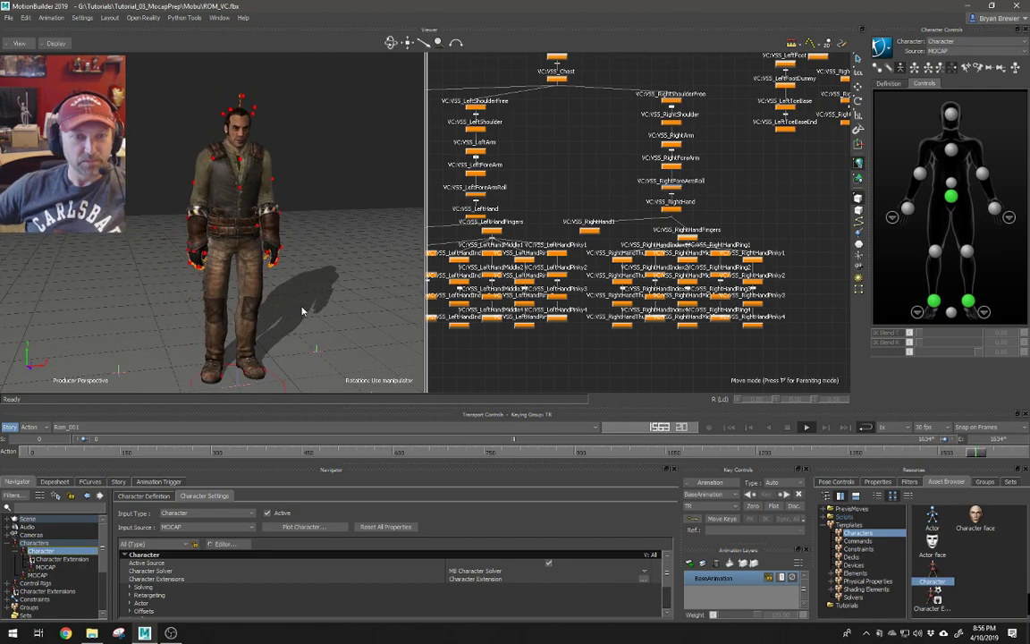
- Show only the perspective view, stop playback and examine the retargeted arms and hands early in the take
key("ctrl+1")
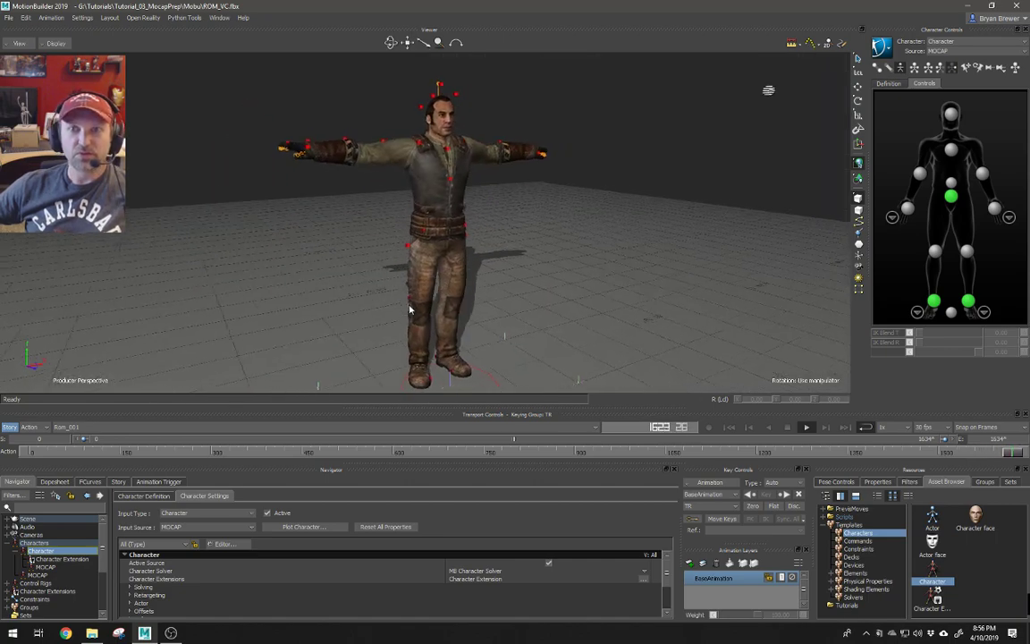
left_click(786, 426)
left_click_drag(71, 454, 96, 456)
scroll(413, 302, "up", 5)
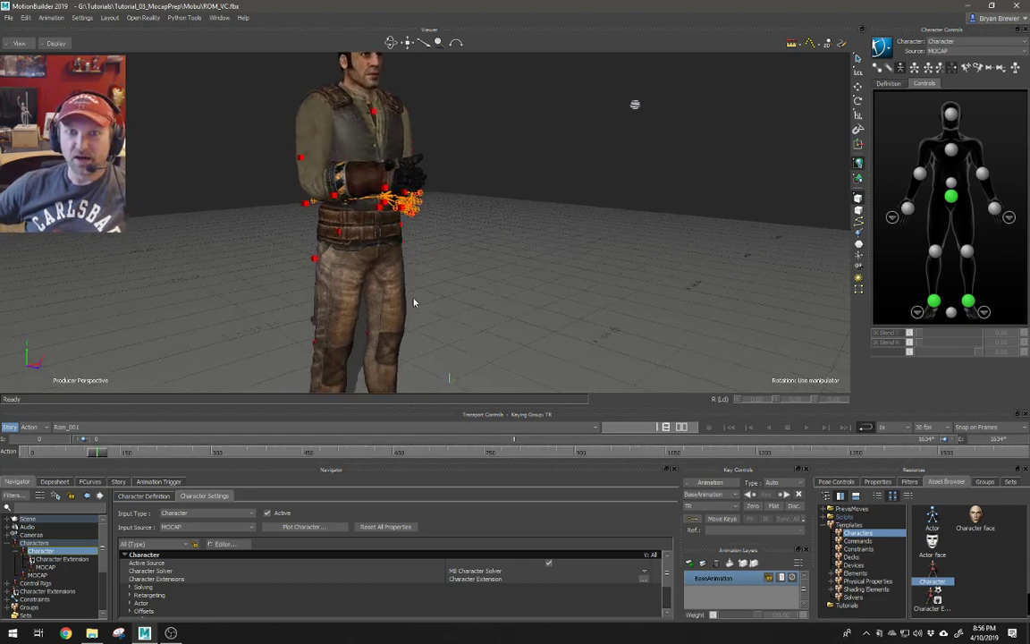
left_click_drag(413, 303, 179, 391, "alt")
scroll(430, 212, "up", 3)
- Go to the forward-bend pose, turn on the X-Ray display and compare the character's spine and limbs with the mocap skeleton
left_click_drag(95, 451, 703, 451)
left_click_drag(536, 295, 298, 246, "ctrl+shift")
key("ctrl+a")
key("ctrl+a")
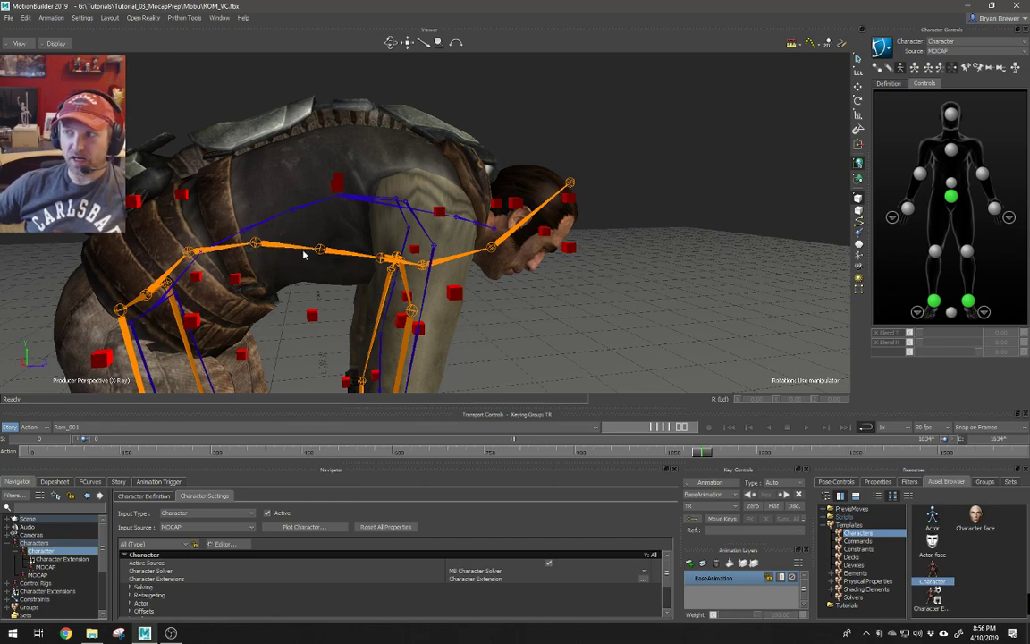
left_click_drag(405, 246, 372, 241, "ctrl+shift")
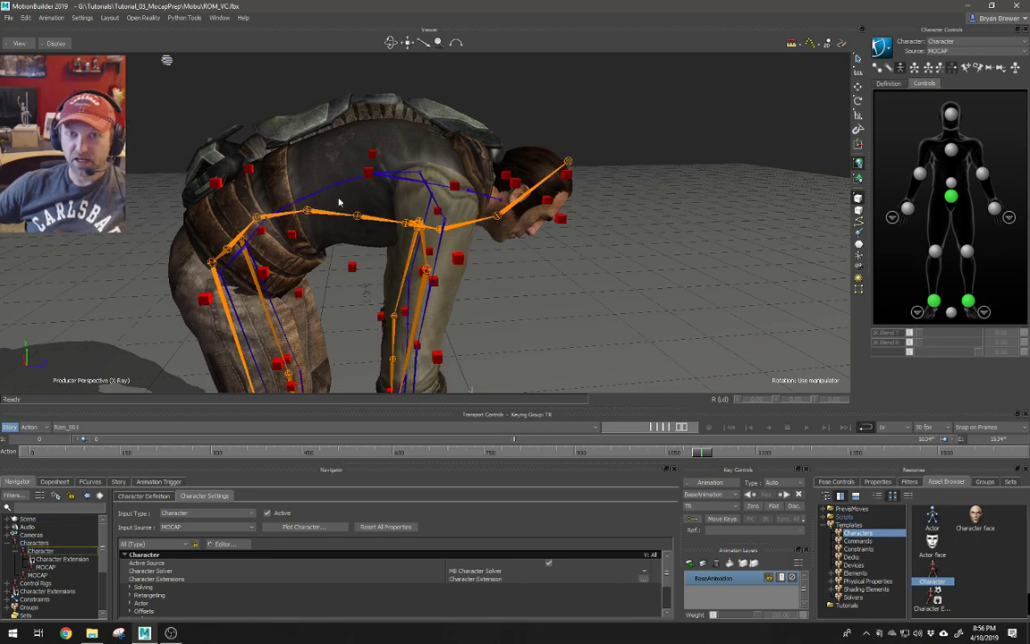
left_click_drag(342, 197, 355, 191, "ctrl+shift")
mouse_move(366, 230)
left_mouse_down("ctrl+shift")
mouse_move(331, 234)
mouse_move(352, 232)
left_mouse_up("ctrl+shift")
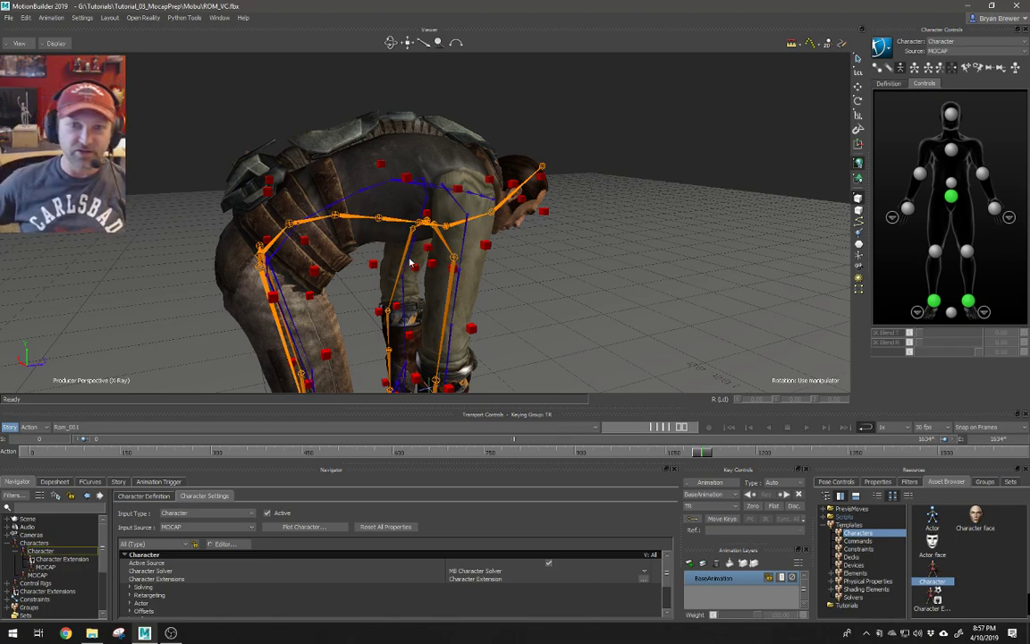
left_click_drag(435, 260, 420, 224, "ctrl")
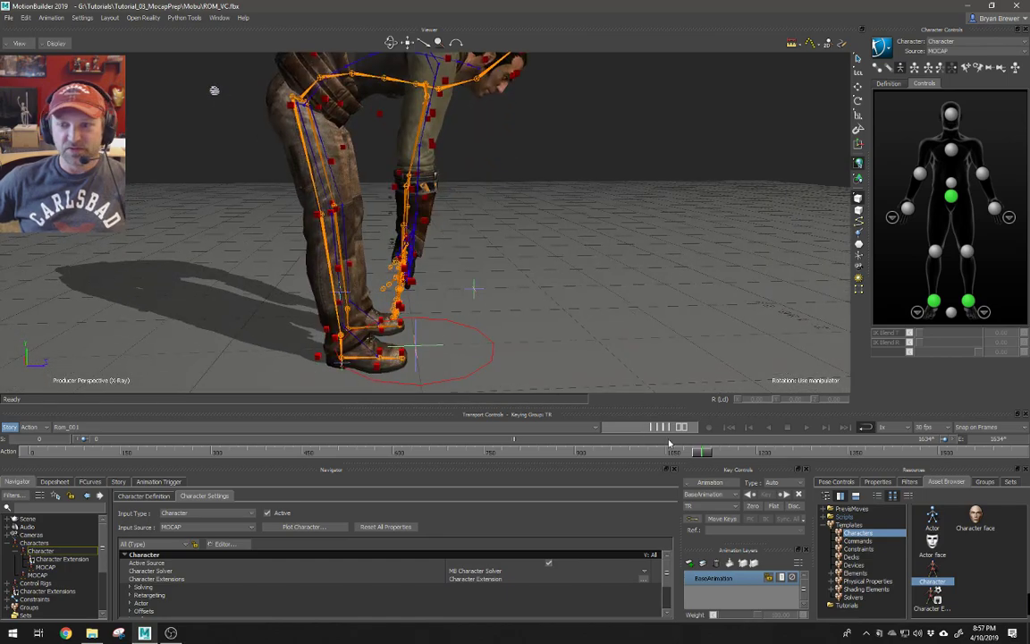
- Go to the crouch at frame 1599 and compare the character's hands and knees with the mocap skeleton, with X-Ray on and off
left_click_drag(706, 454, 724, 454)
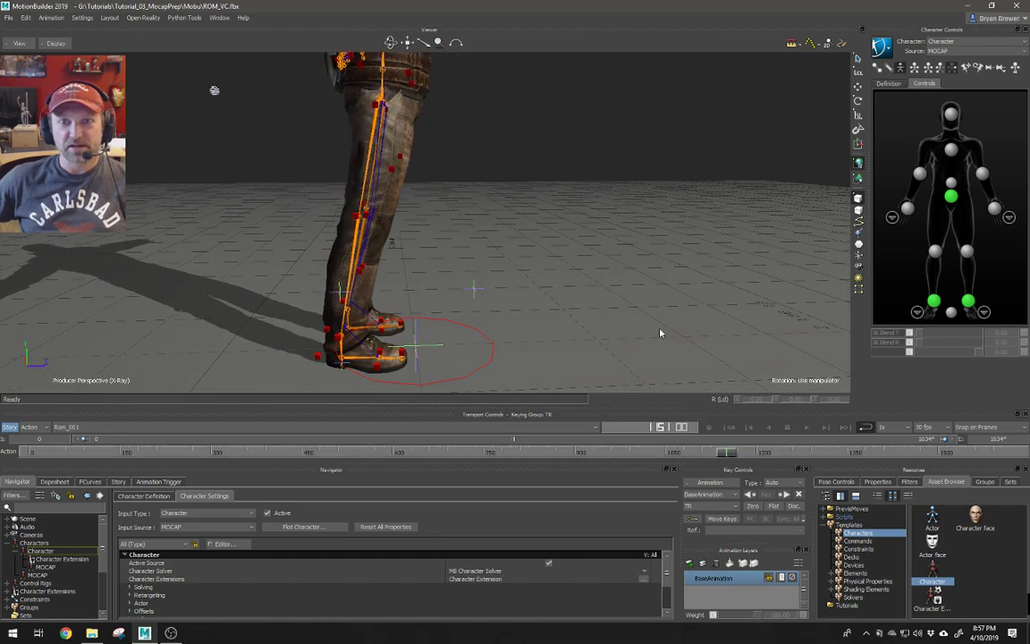
left_click_drag(581, 306, 587, 350, "shift")
left_click_drag(730, 455, 995, 456)
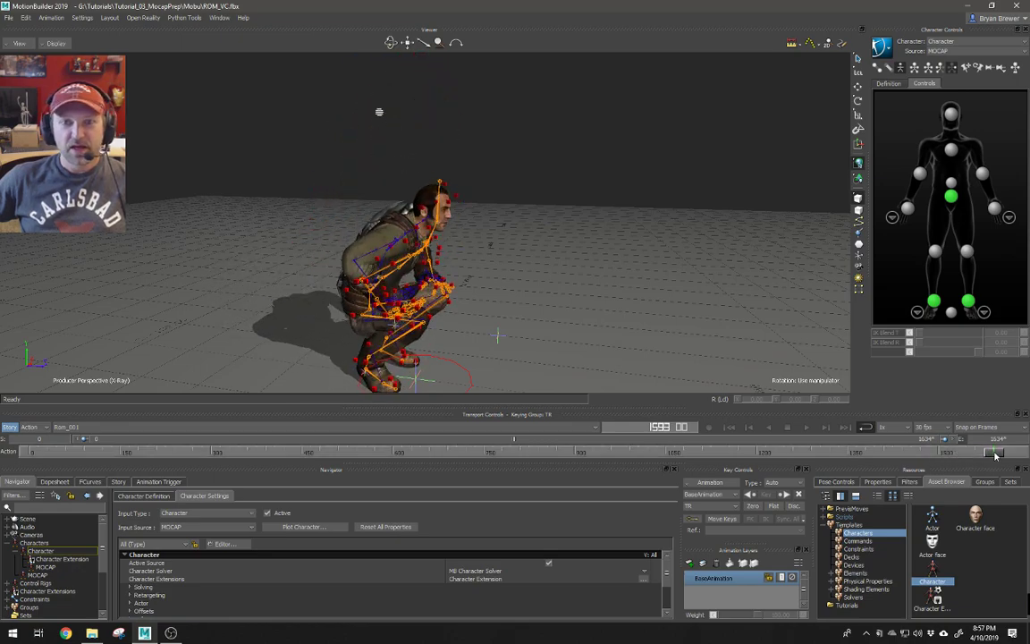
mouse_move(499, 315)
left_mouse_down()
mouse_move(480, 302)
mouse_move(488, 266)
mouse_move(501, 285)
mouse_move(462, 293)
mouse_move(499, 317)
left_mouse_up()
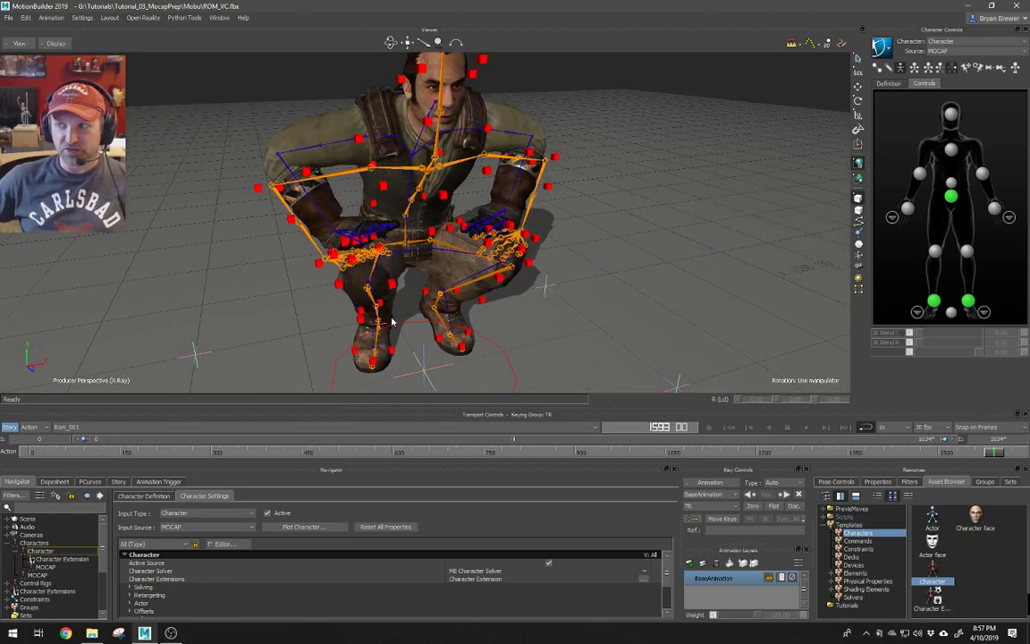
left_click_drag(352, 259, 456, 268)
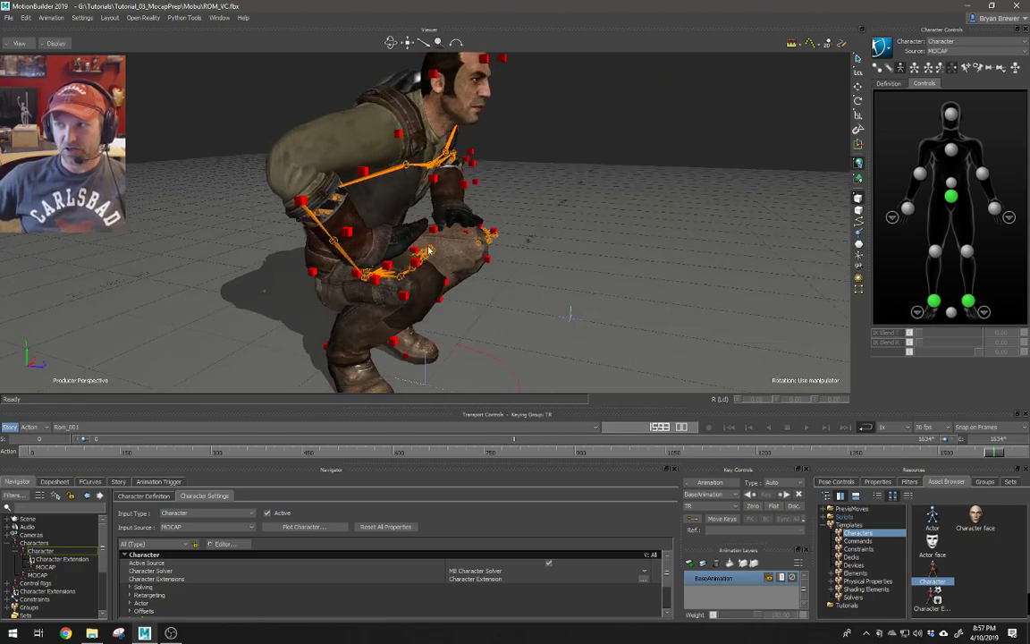
left_click_drag(414, 250, 437, 253)
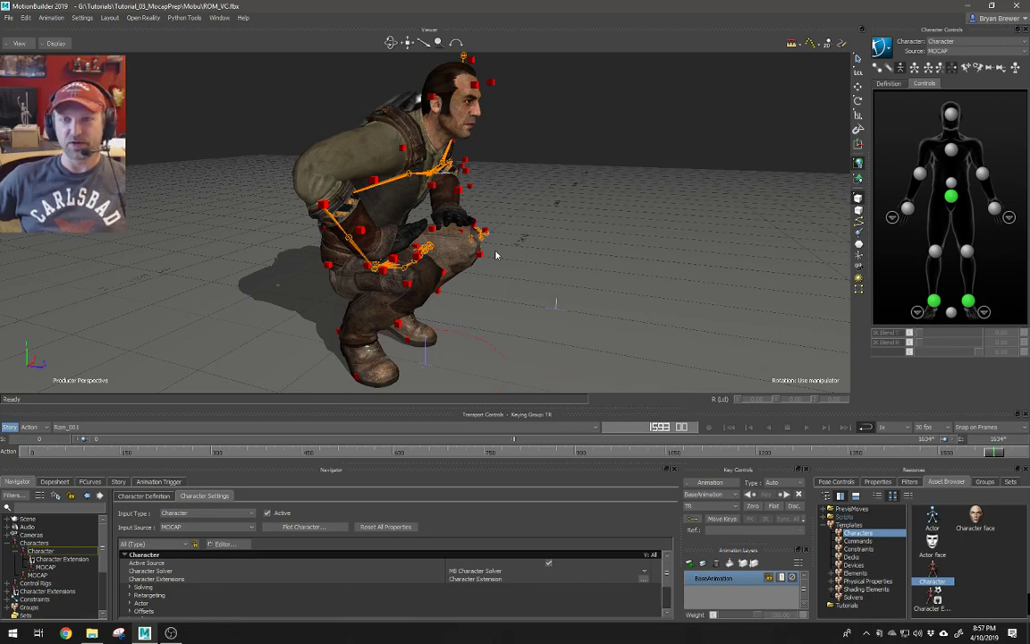
- Return the take to frame 0, enlarge the area for the character settings and bring the whole character into view
left_click_drag(505, 255, 466, 213)
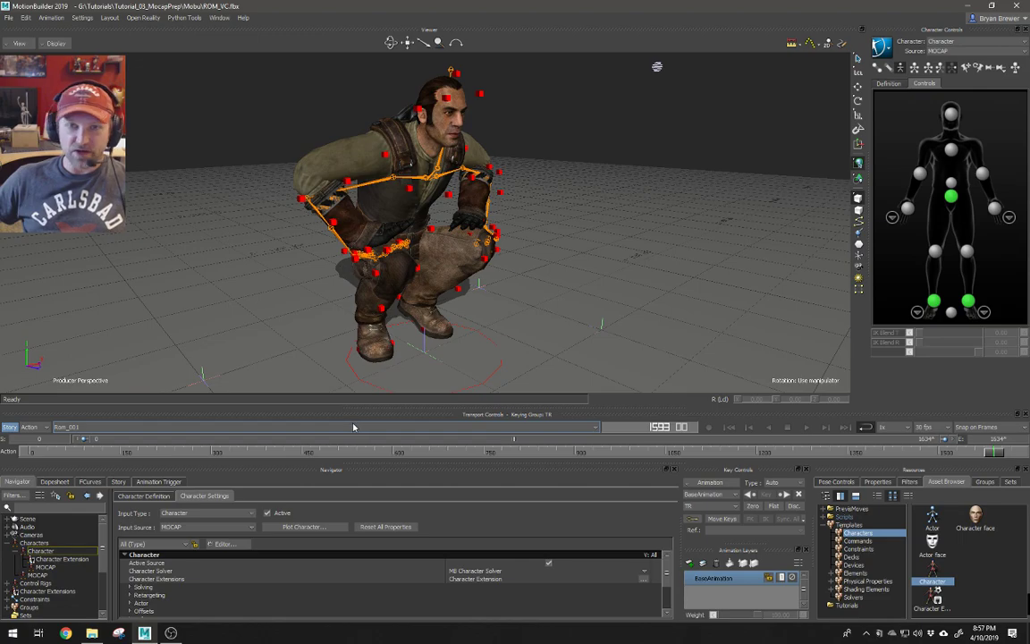
middle_click_drag(423, 237, 477, 328)
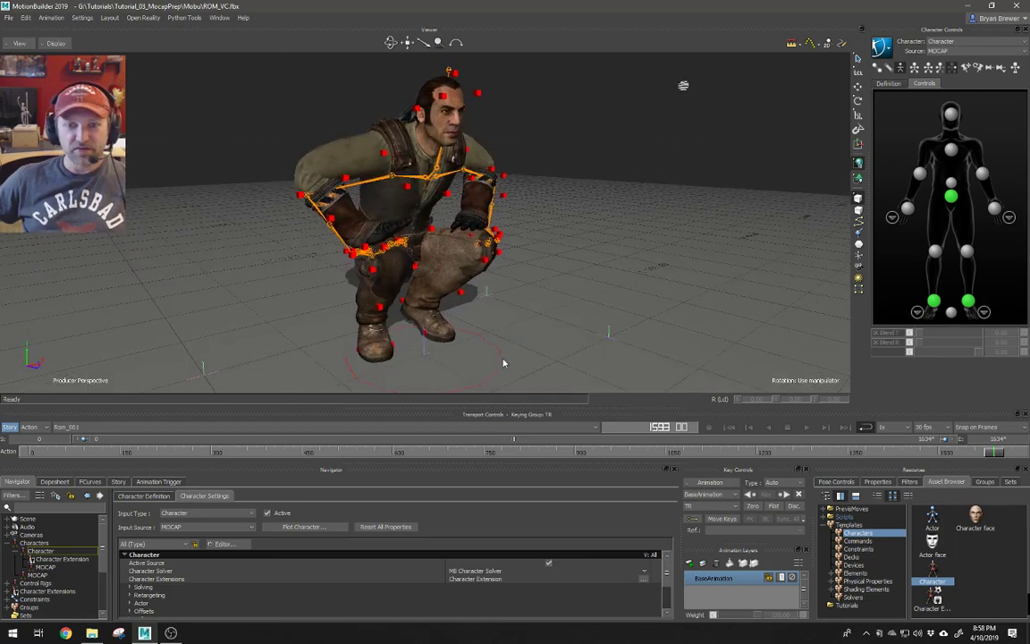
left_click_drag(992, 454, 26, 458)
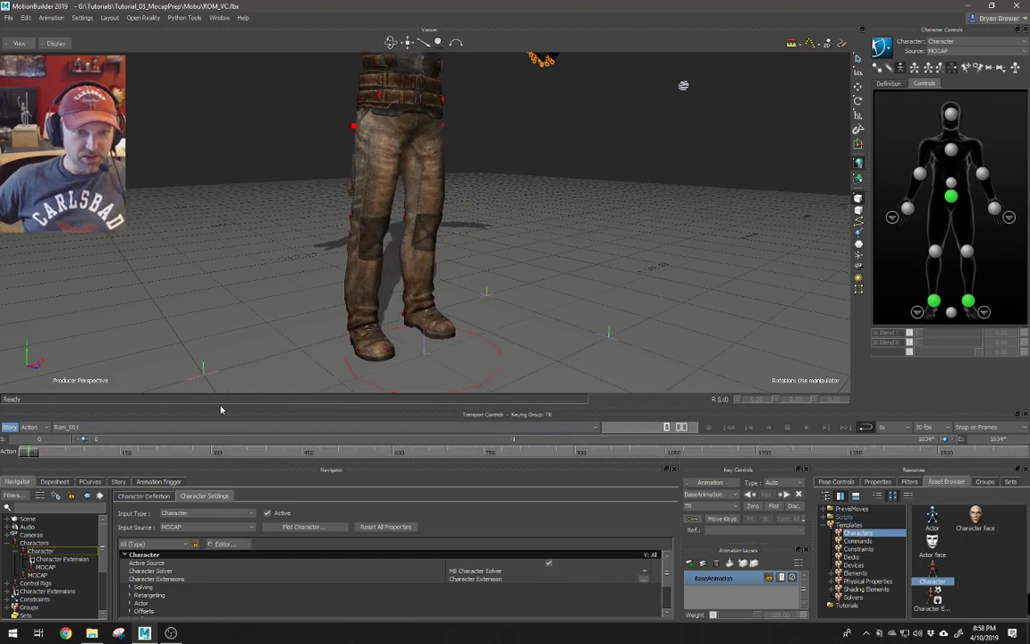
left_click_drag(217, 404, 217, 328)
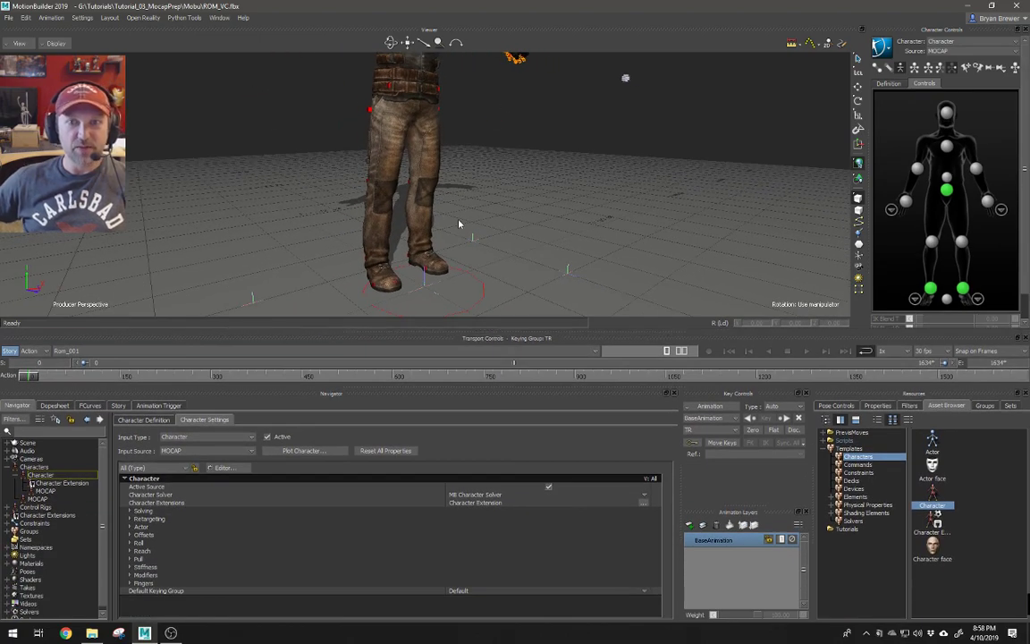
left_click_drag(494, 194, 438, 315, "ctrl")
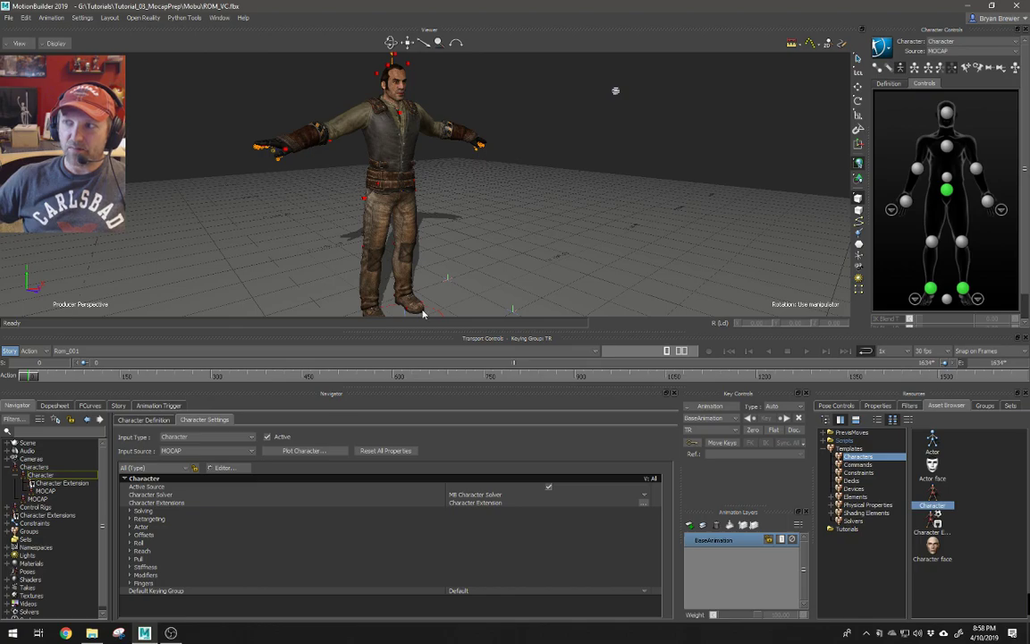
left_click_drag(427, 201, 276, 416, "ctrl+shift")
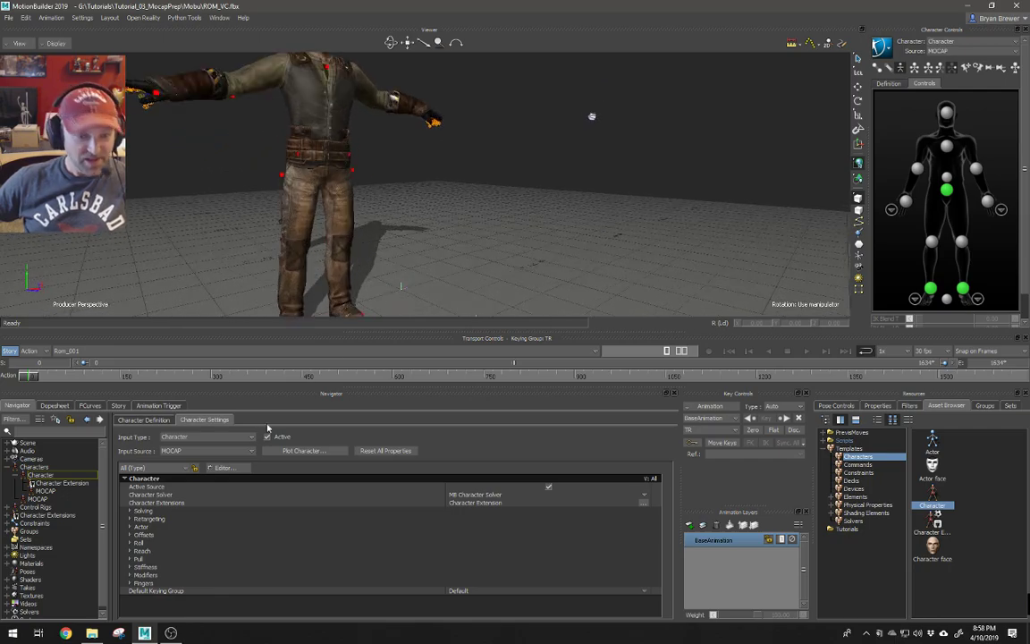
key("a")
key("a")
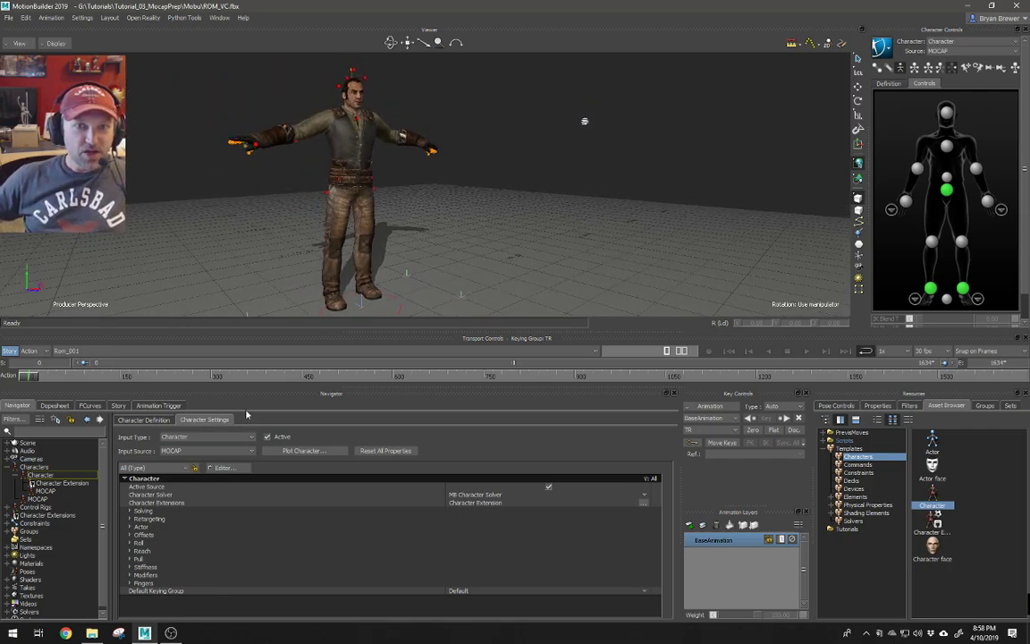
- At the arms-raised pose on frame 553, set the character's Realistic Shoulder Solving to about 53
left_click(130, 511)
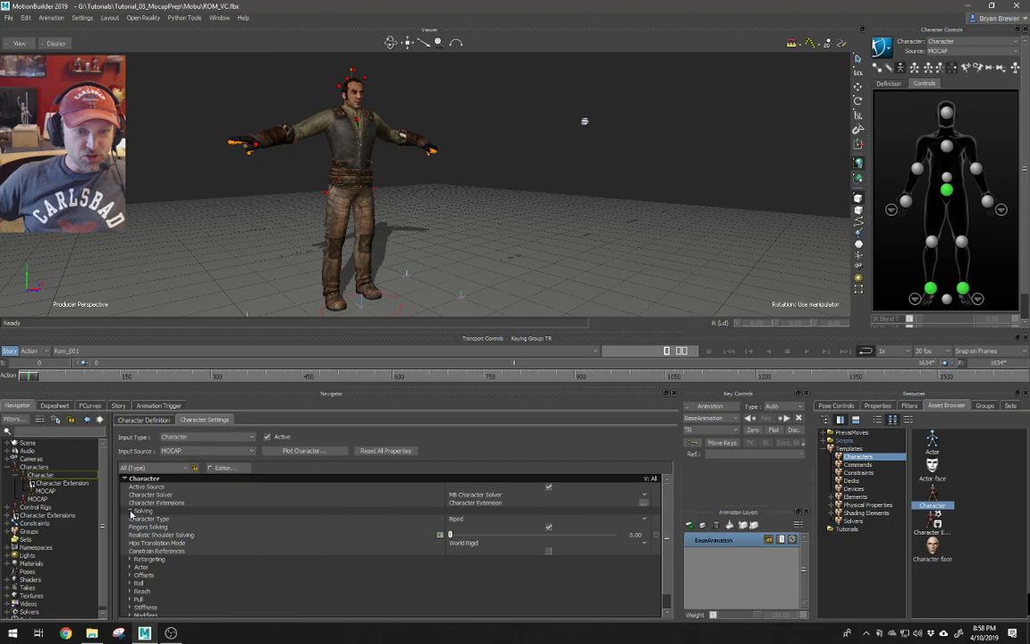
left_click(183, 535)
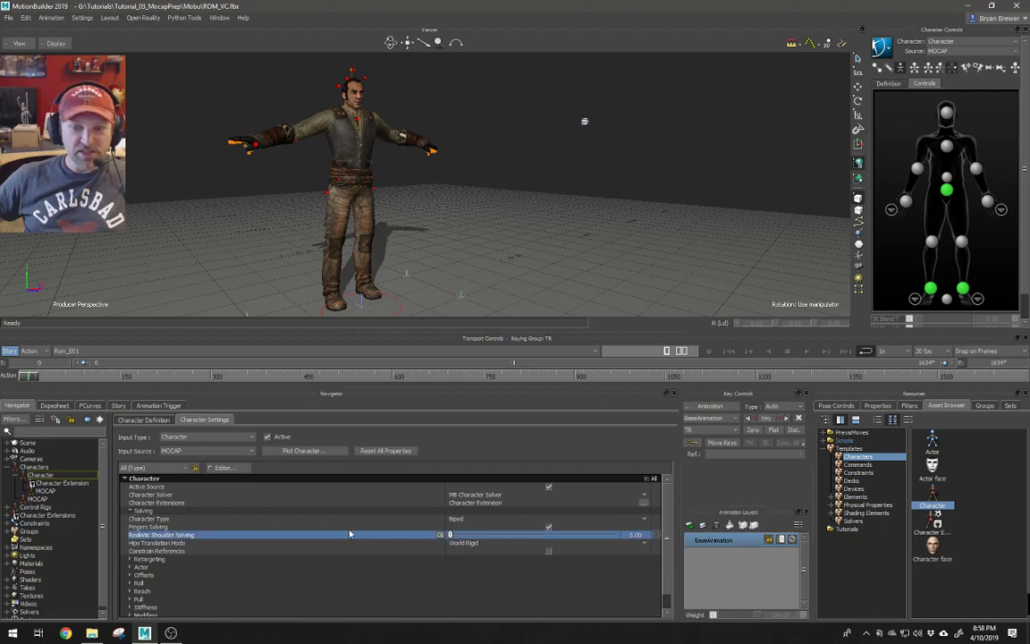
left_click(41, 377)
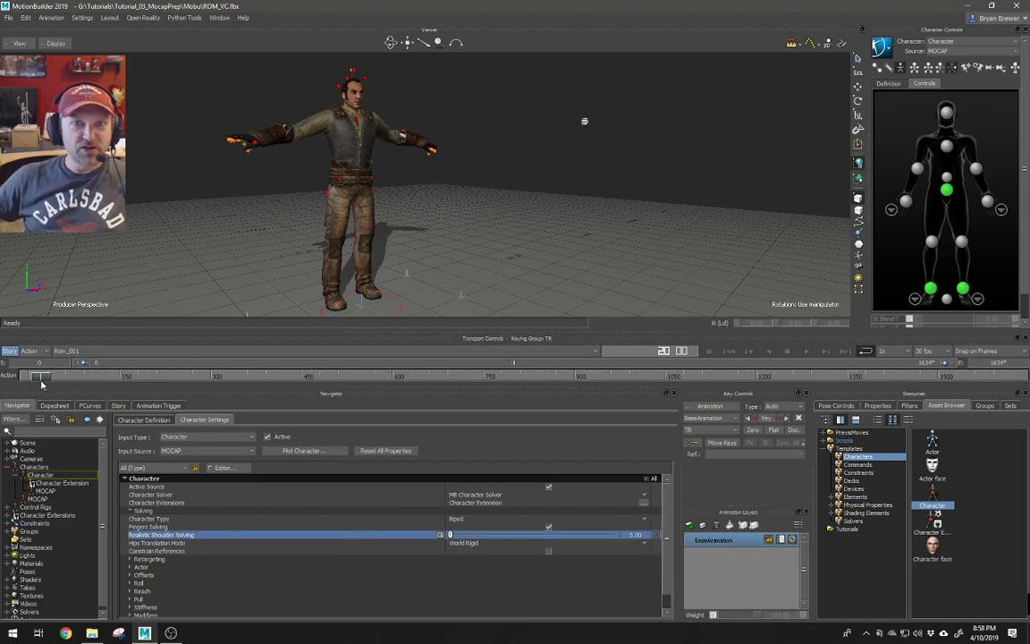
mouse_move(42, 377)
left_mouse_down()
mouse_move(190, 376)
mouse_move(260, 405)
mouse_move(362, 404)
mouse_move(386, 349)
left_mouse_up()
left_click_drag(394, 295, 474, 240)
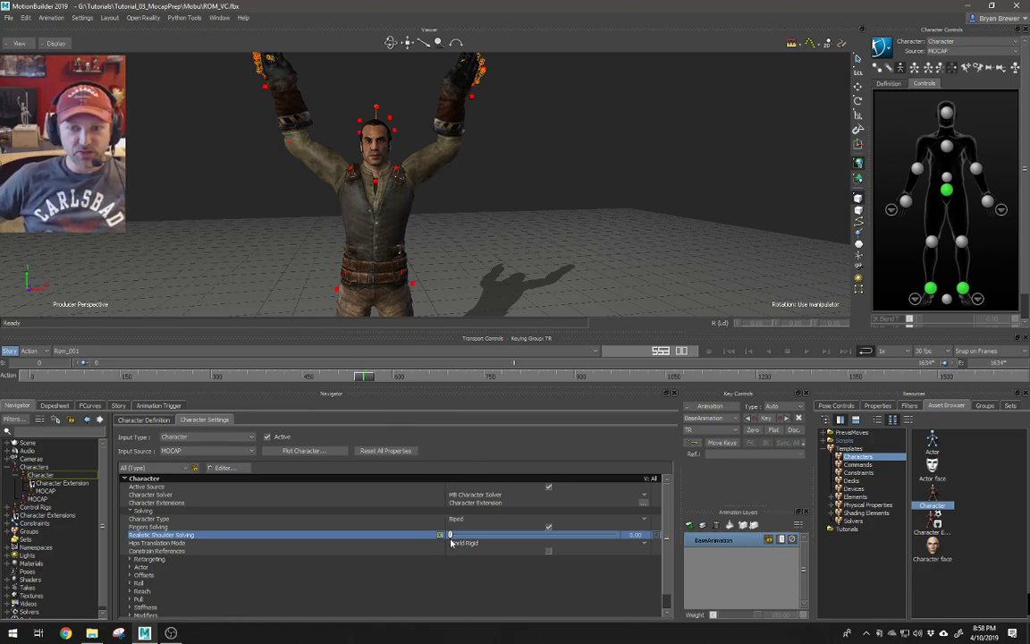
left_click_drag(451, 534, 578, 534)
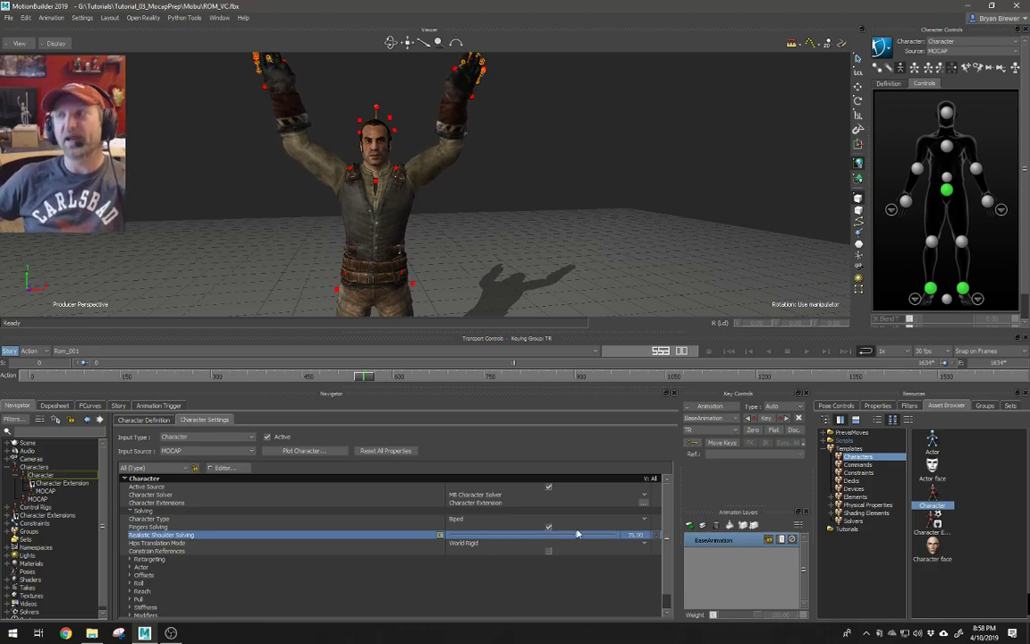
left_click_drag(577, 534, 539, 552)
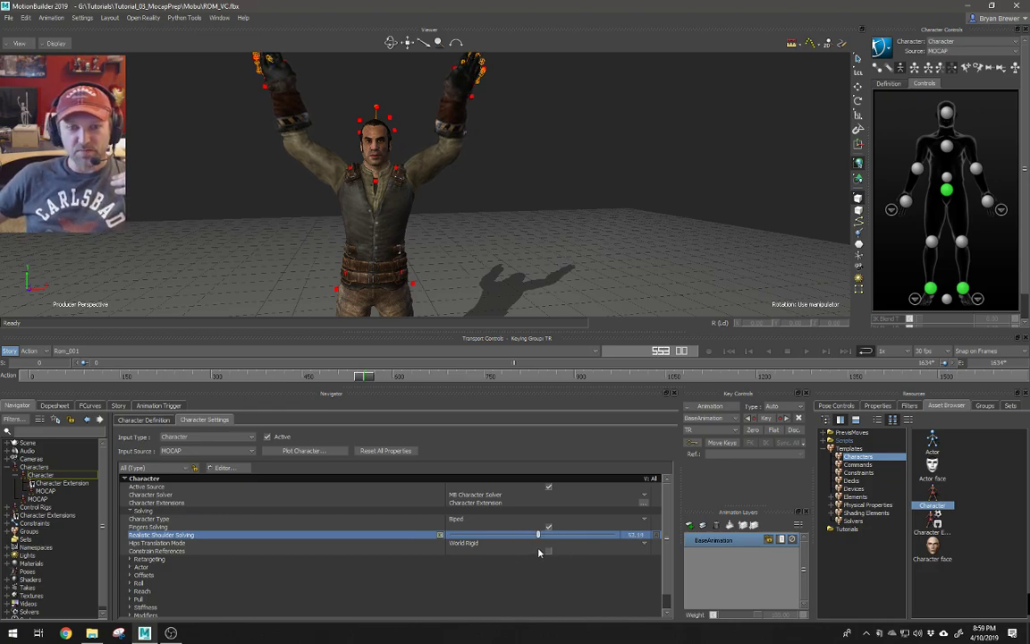
- Enable Match Source in the character's Retargeting settings, comparing its effect on the arms-raised pose
left_click(130, 558)
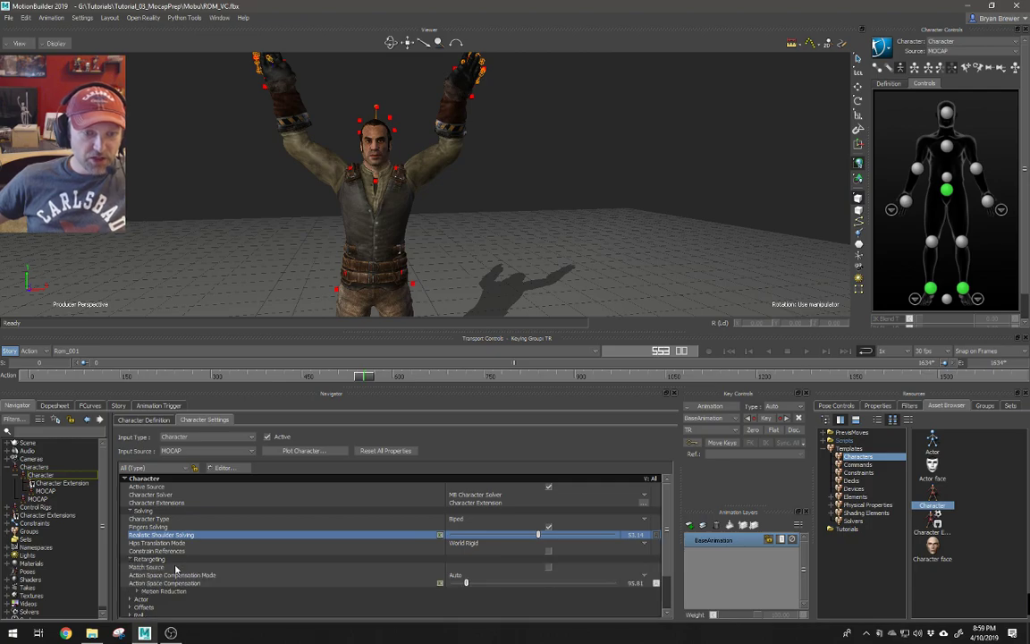
left_click(144, 570)
left_click_drag(332, 219, 424, 214, "ctrl+shift")
left_click_drag(433, 199, 409, 203)
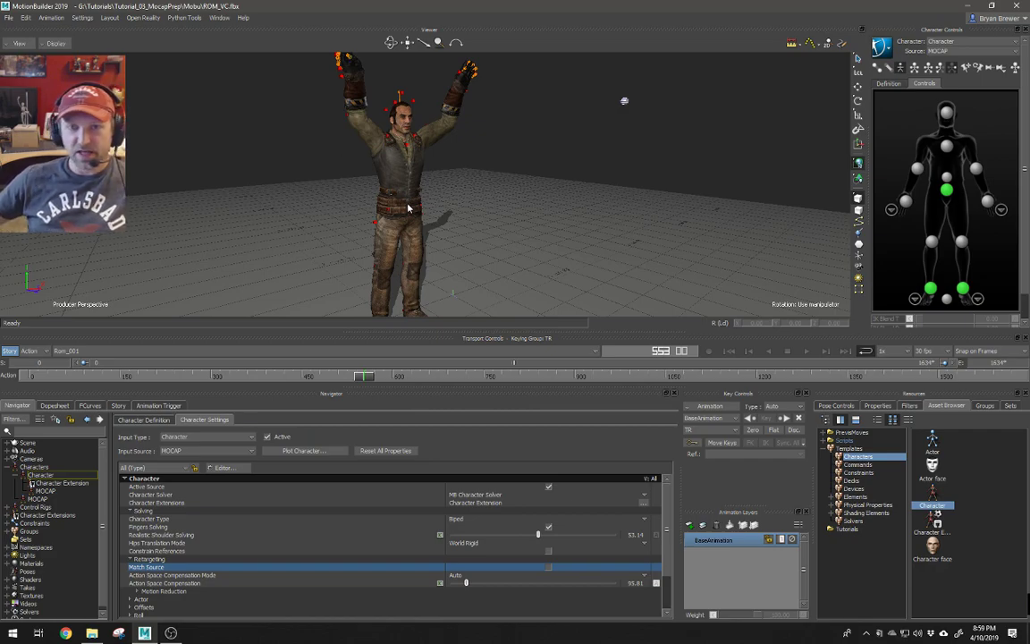
left_click_drag(476, 228, 506, 234)
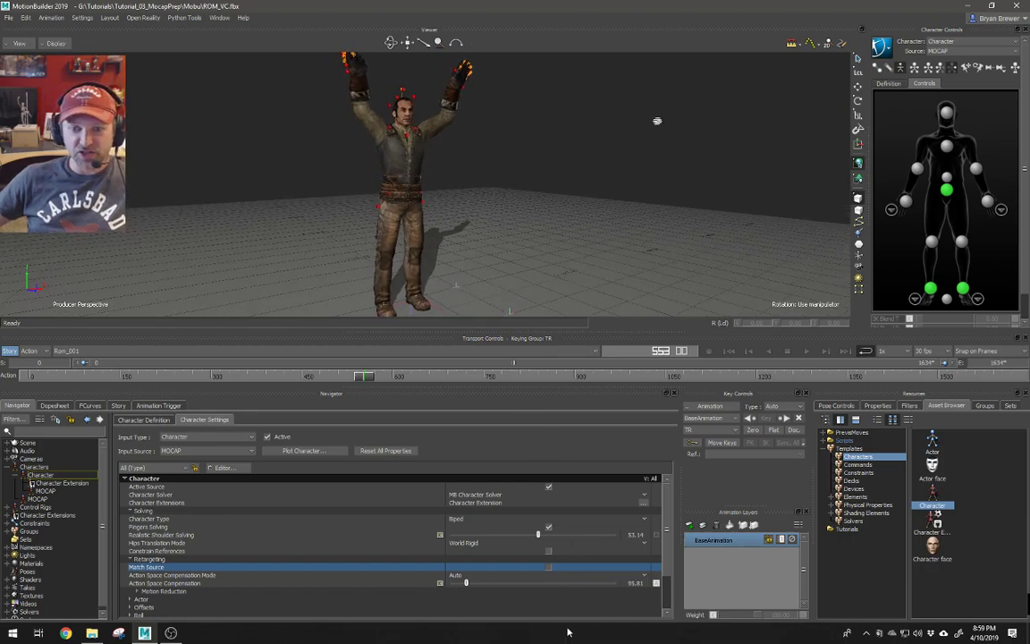
left_click(549, 568)
left_click_drag(402, 174, 434, 233)
left_click(548, 568)
left_click_drag(544, 222, 431, 241)
left_click_drag(386, 196, 380, 205)
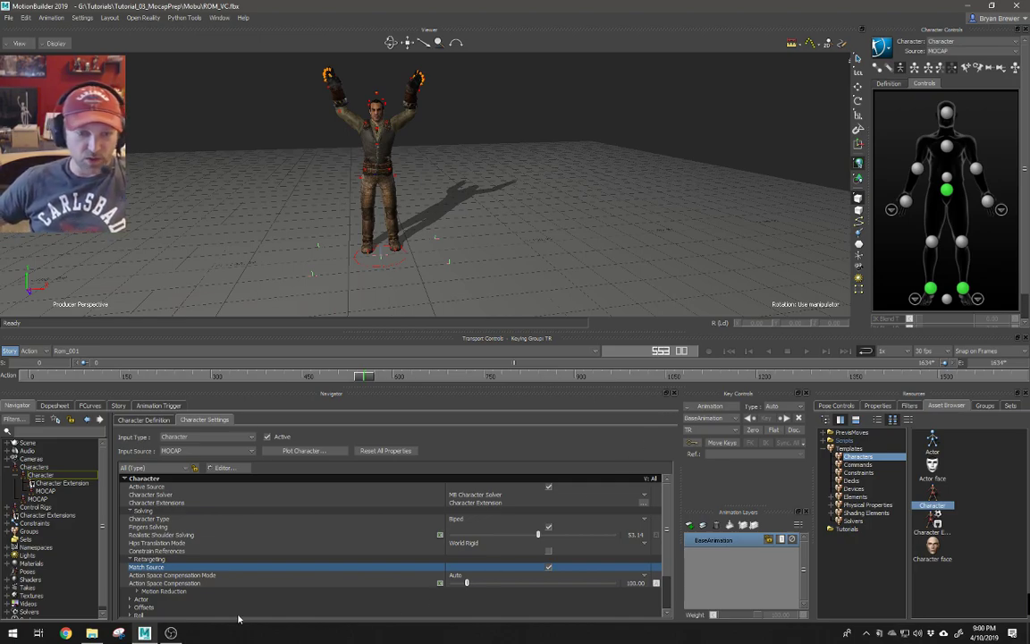
- Play the take and set Mass Center Compensation to 0 in the character's Offsets settings
scroll(278, 555, "down", 3)
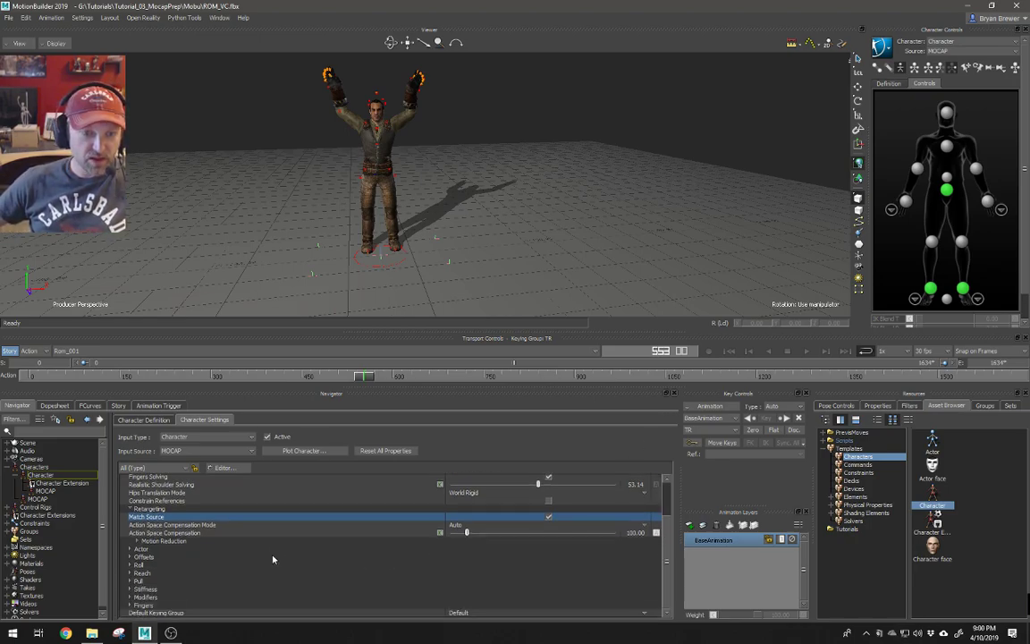
left_click(130, 556)
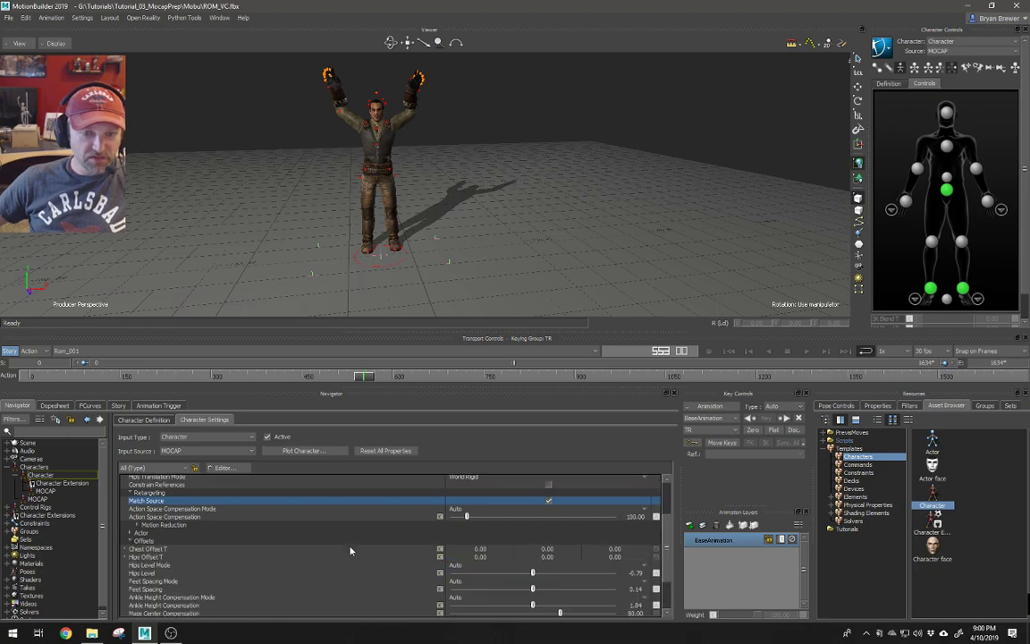
scroll(351, 563, "down", 3)
left_click_drag(439, 224, 502, 301, "ctrl")
left_click(155, 577)
left_click_drag(366, 254, 415, 212, "ctrl")
left_click_drag(453, 151, 419, 175, "ctrl")
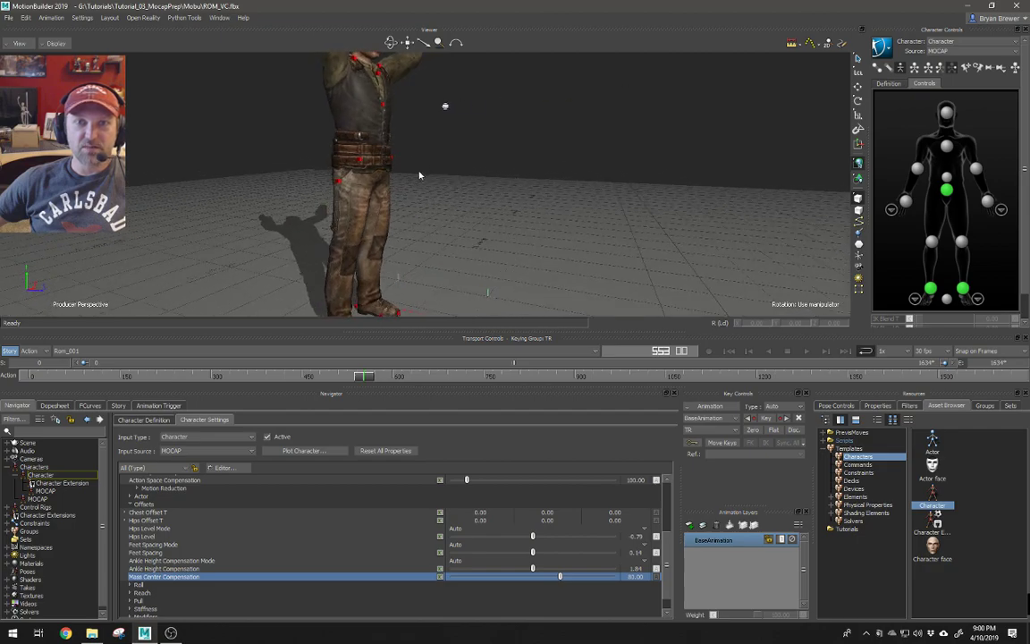
mouse_move(499, 230)
left_mouse_down("ctrl+shift")
mouse_move(426, 190)
mouse_move(501, 215)
left_mouse_up("ctrl+shift")
left_click(806, 351)
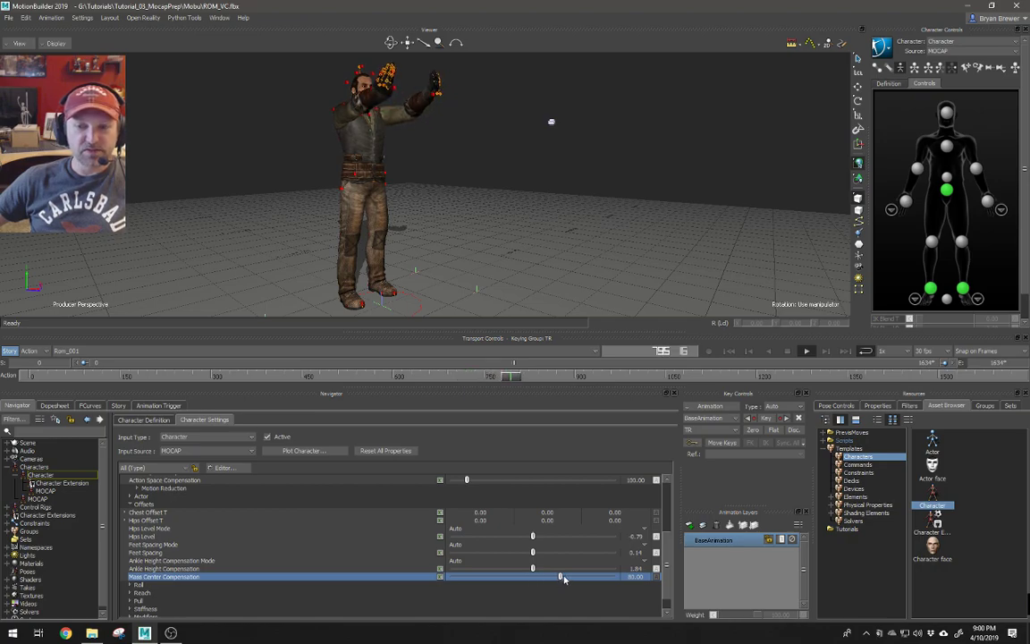
left_click_drag(560, 578, 392, 576)
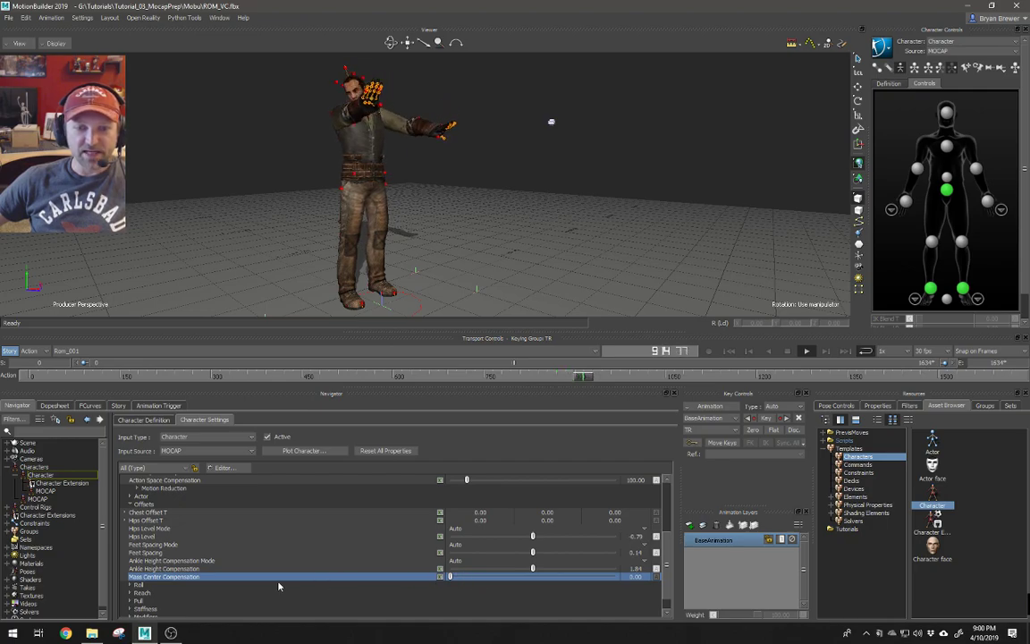
- Inspect the feet up to frame 1374, set Ankle Height Compensation Mode to User and Ankle Height Compensation to 1.84
left_click(161, 569)
left_click_drag(425, 292, 443, 186, "ctrl")
key("ctrl+a")
left_click_drag(407, 235, 378, 201, "ctrl")
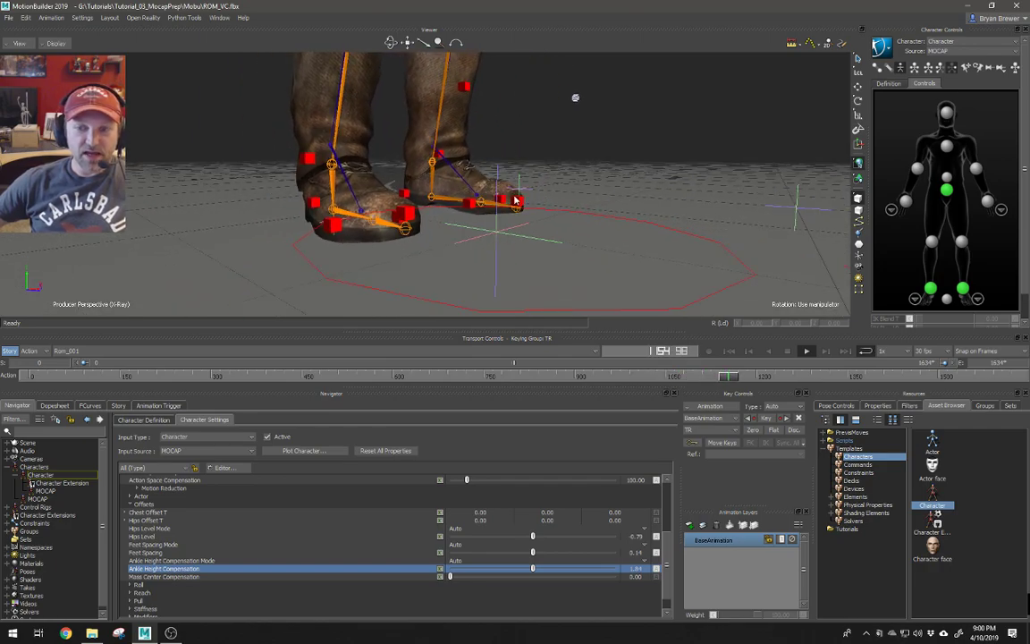
left_click_drag(486, 232, 473, 193, "ctrl+shift")
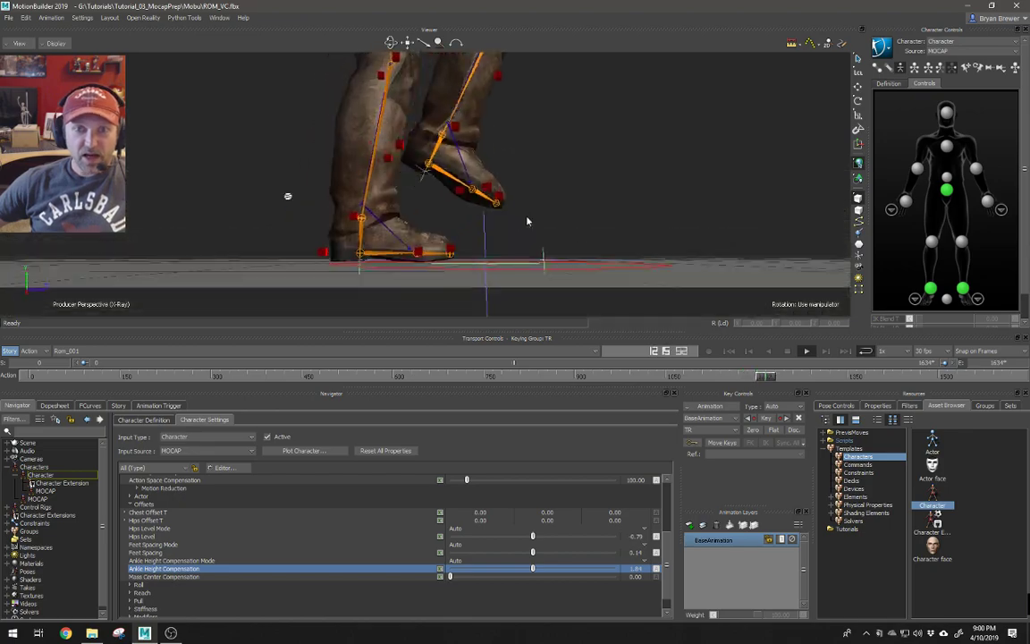
key("ctrl+a")
left_click_drag(424, 244, 456, 264, "ctrl+shift")
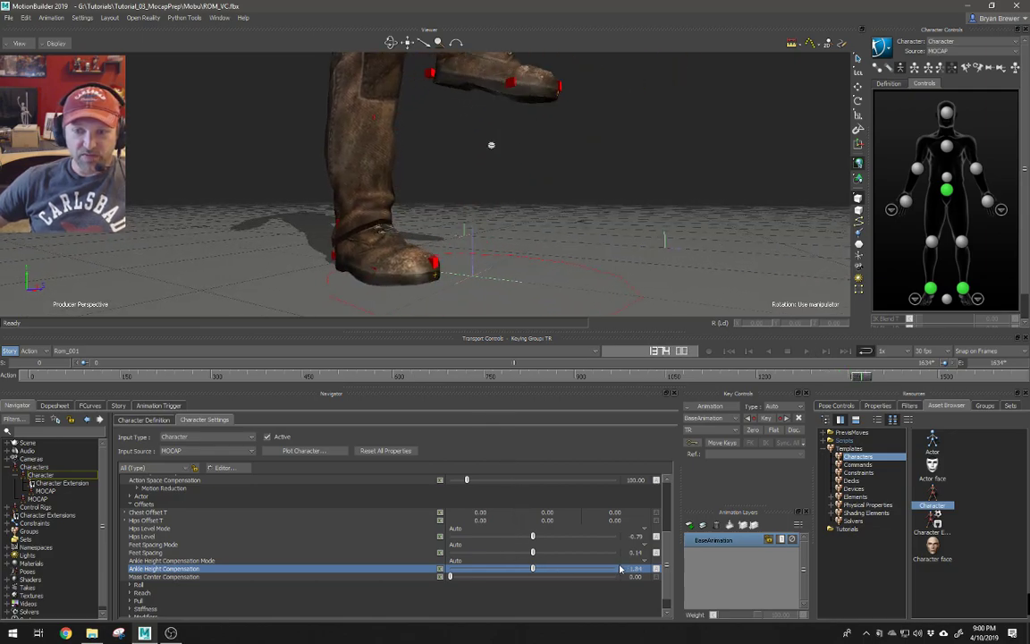
left_click(455, 563)
left_click(457, 586)
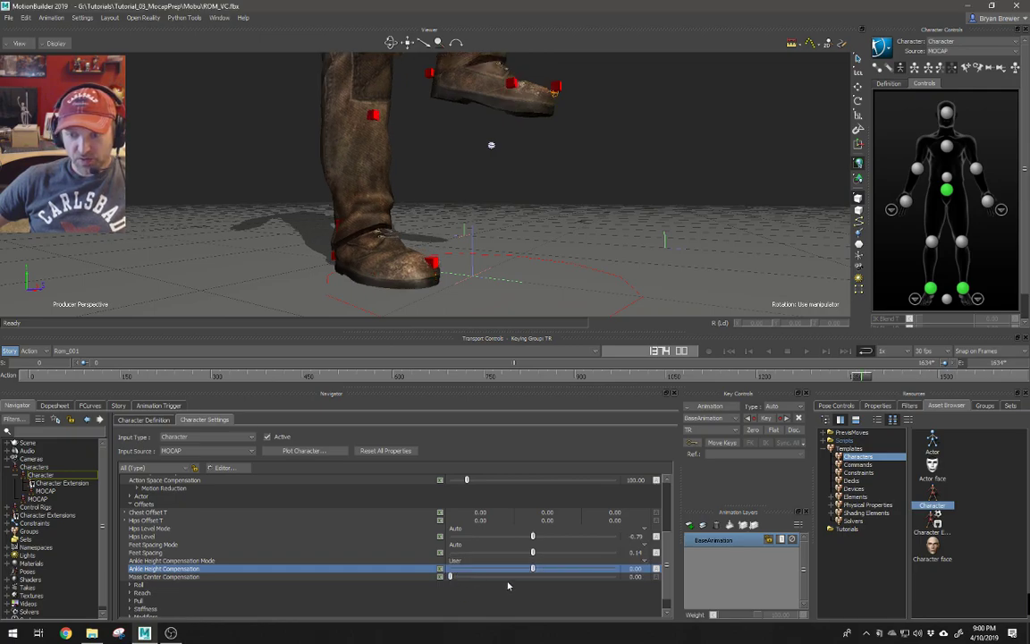
double_click(634, 570)
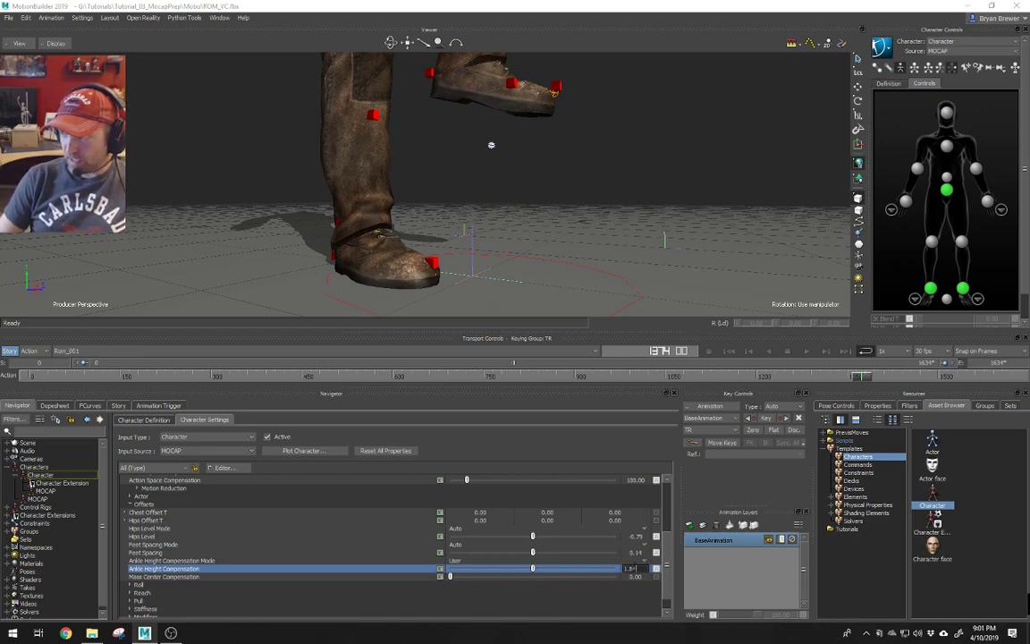
key("Return")
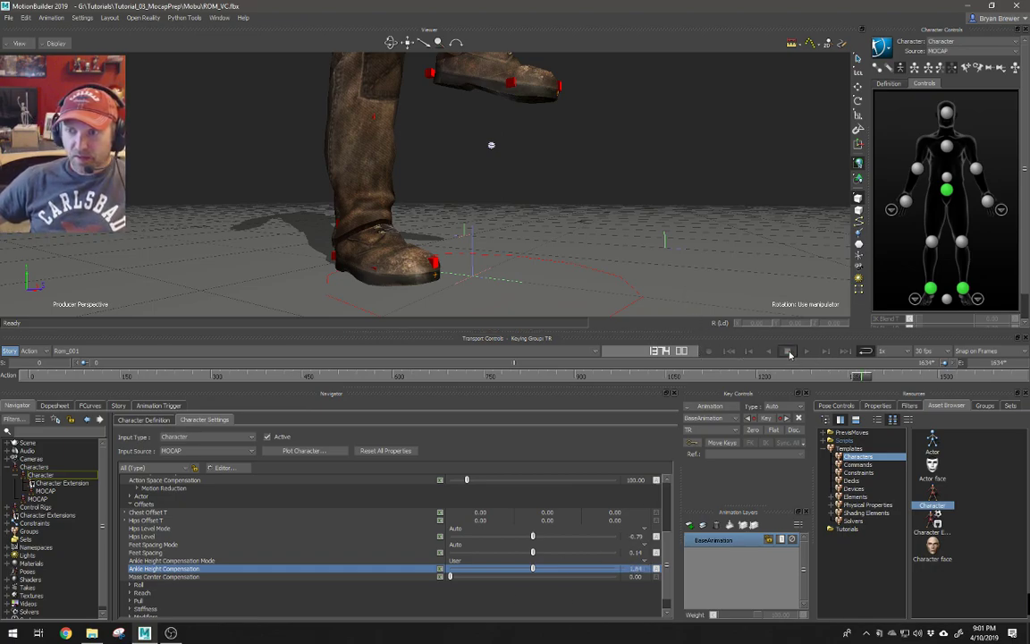
- Play the take with the feet in close view and lower Feet Spacing to slightly below zero
left_click(806, 350)
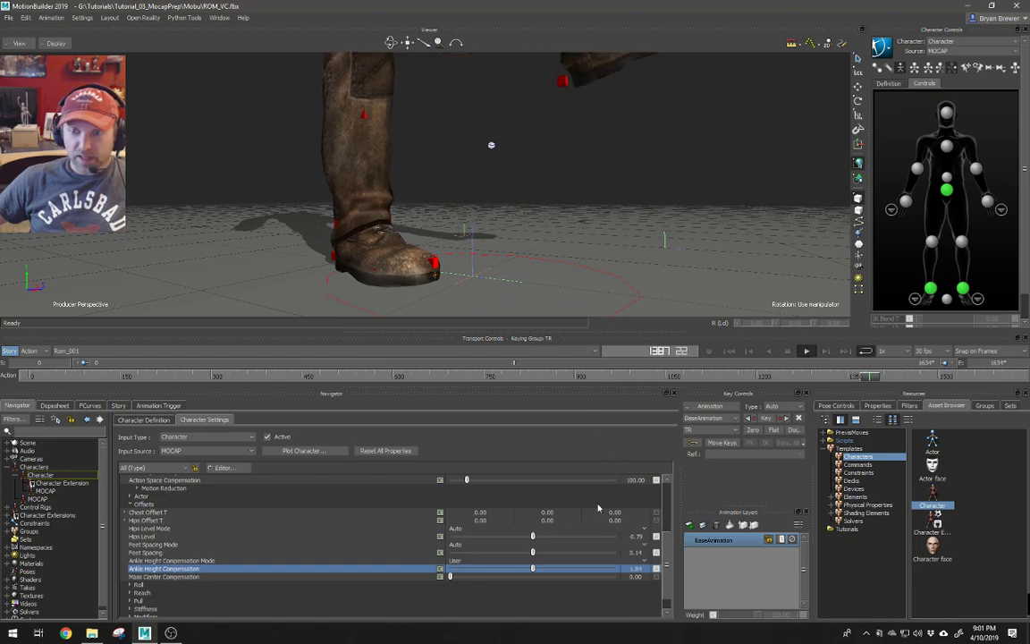
left_click_drag(497, 222, 517, 275)
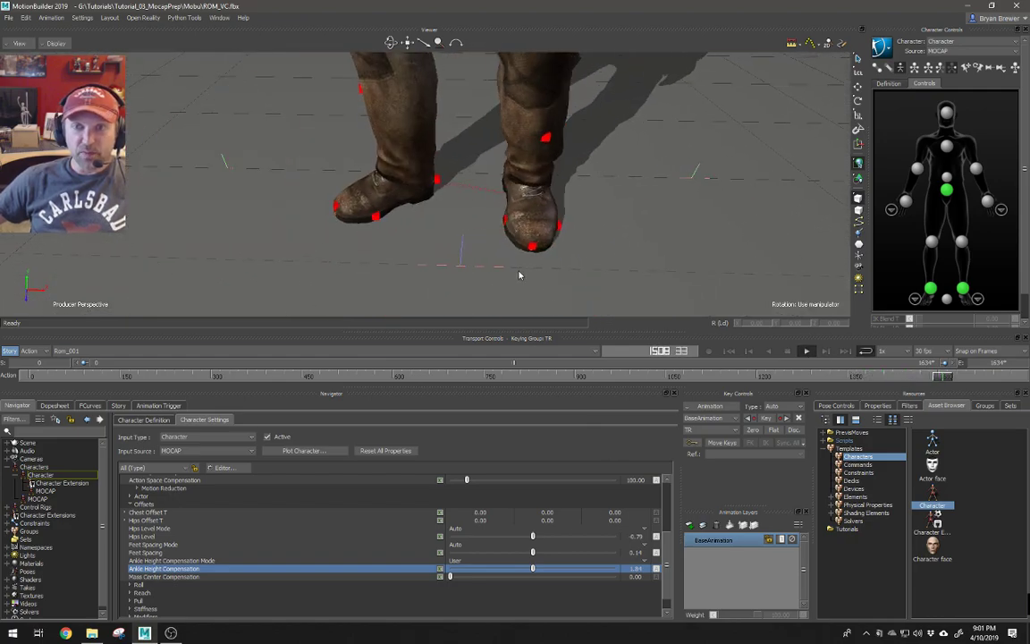
left_click(179, 561)
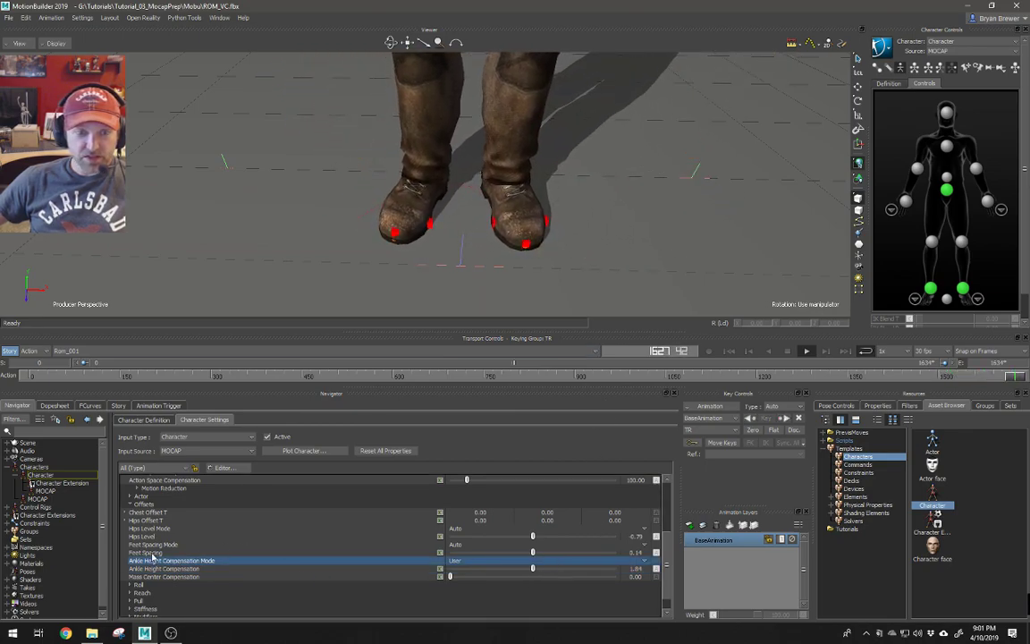
left_click(533, 553)
left_click(533, 554)
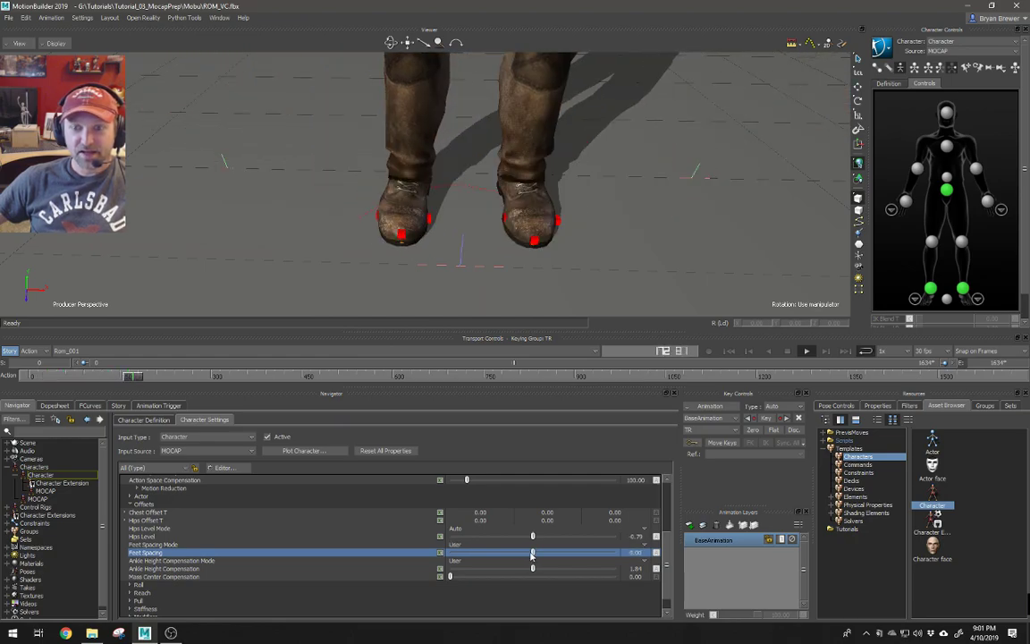
left_click_drag(635, 554, 639, 556)
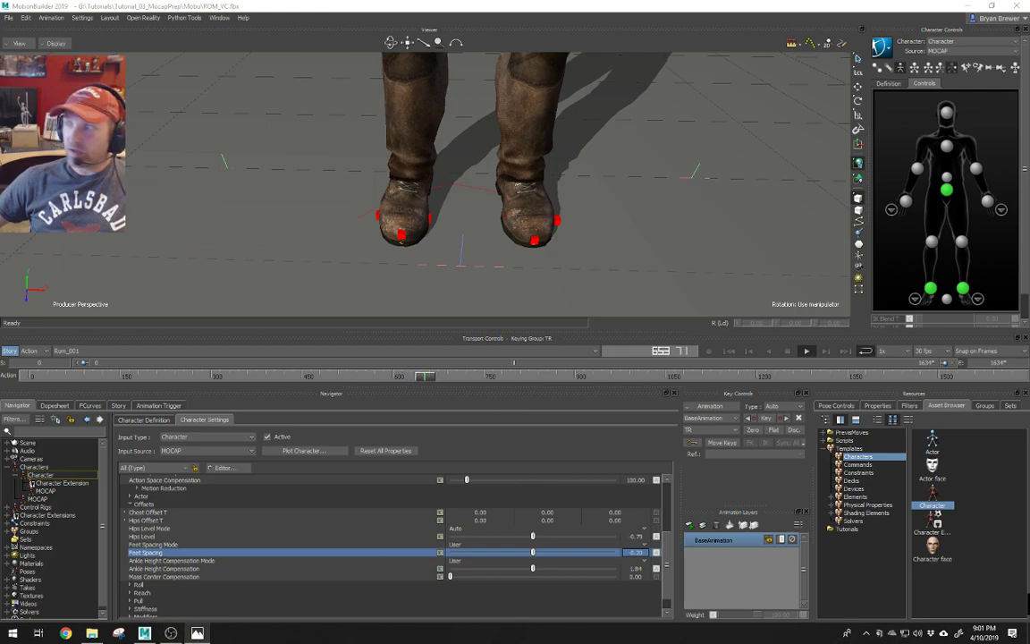
- Switch to Photos and view the motion-capture reference pictures mocap.JPG and mocap2.jpg
left_click(196, 633)
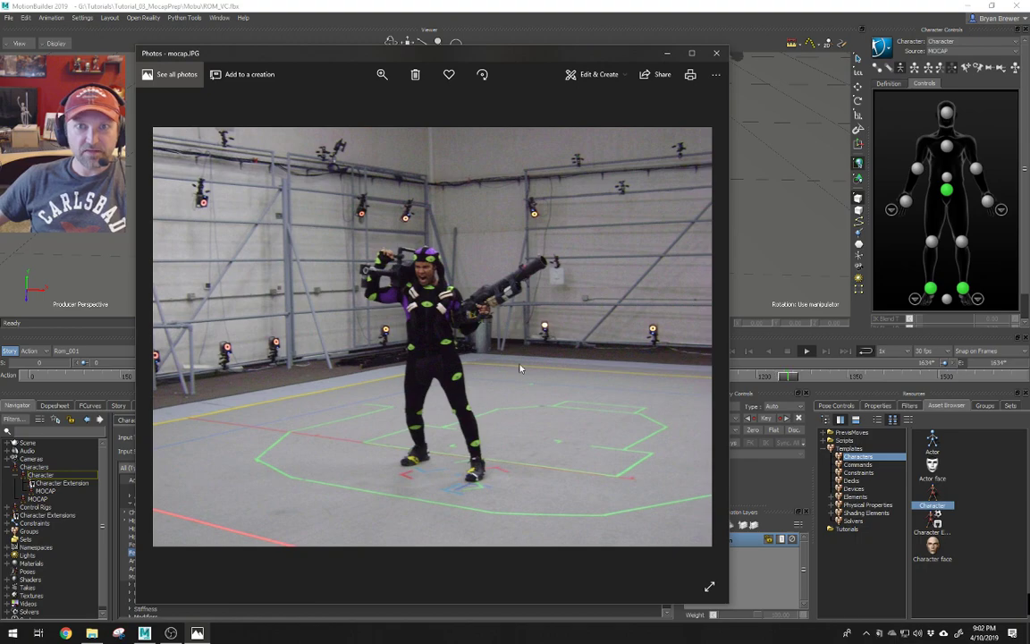
key("Right")
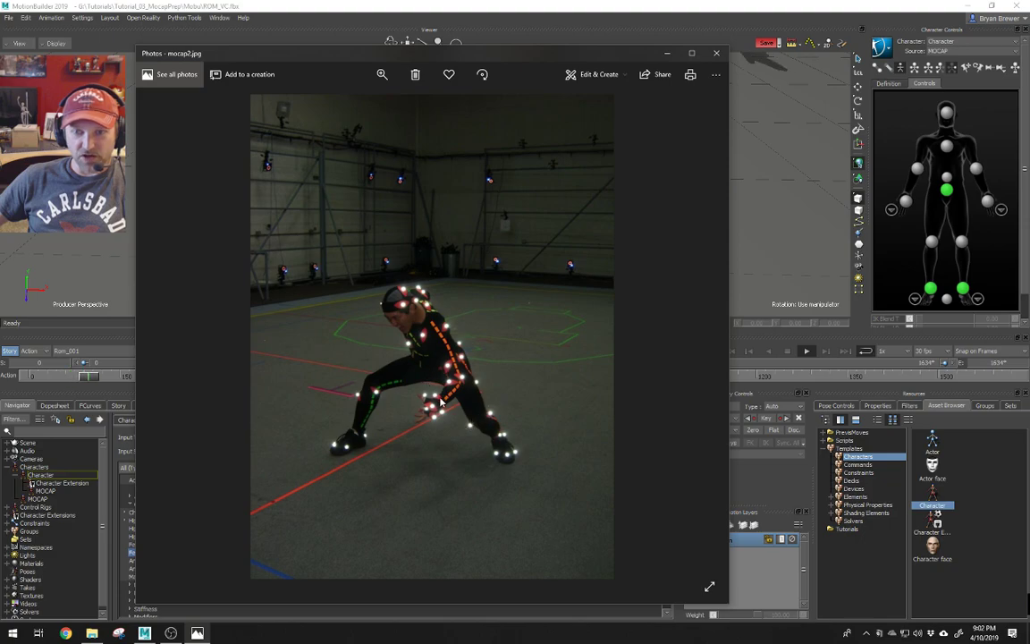
- Compare the reference pictures mocap.JPG and mocap2.jpg again and move the picture window away from the character viewer
key("Left")
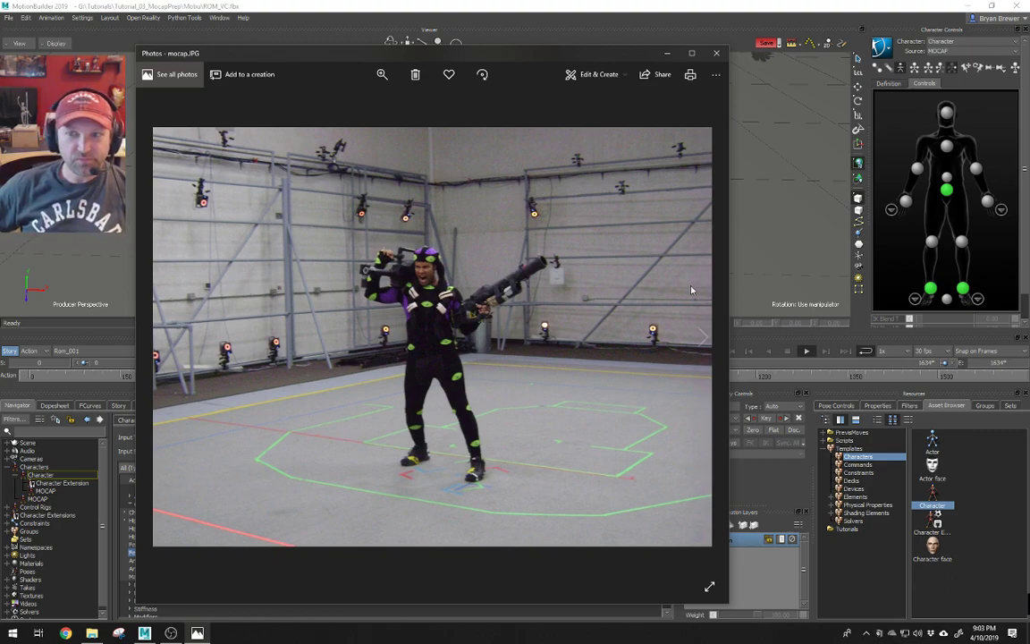
left_click(705, 345)
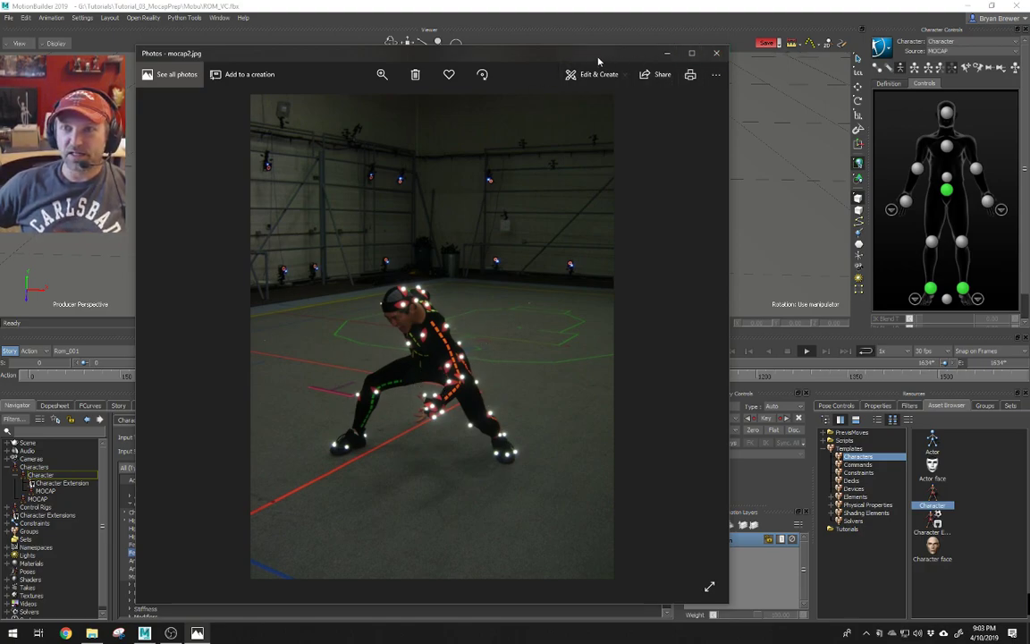
left_click_drag(596, 60, 1029, 98)
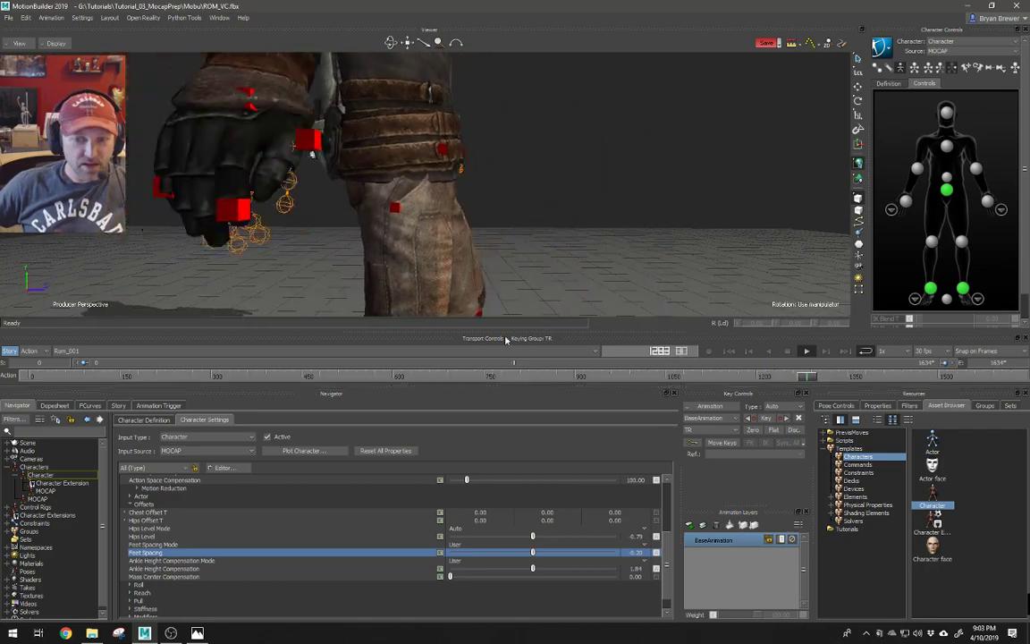
- Stop playback, go to the T-pose at frame 474 and show the skeleton through the character in X-Ray display
left_click(788, 352)
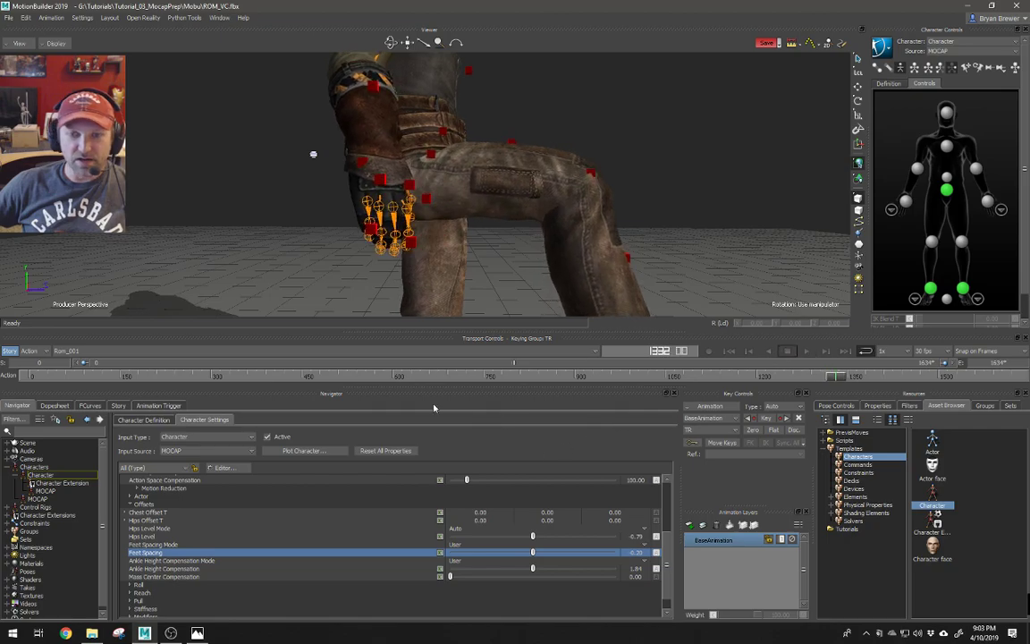
left_click_drag(343, 379, 317, 377)
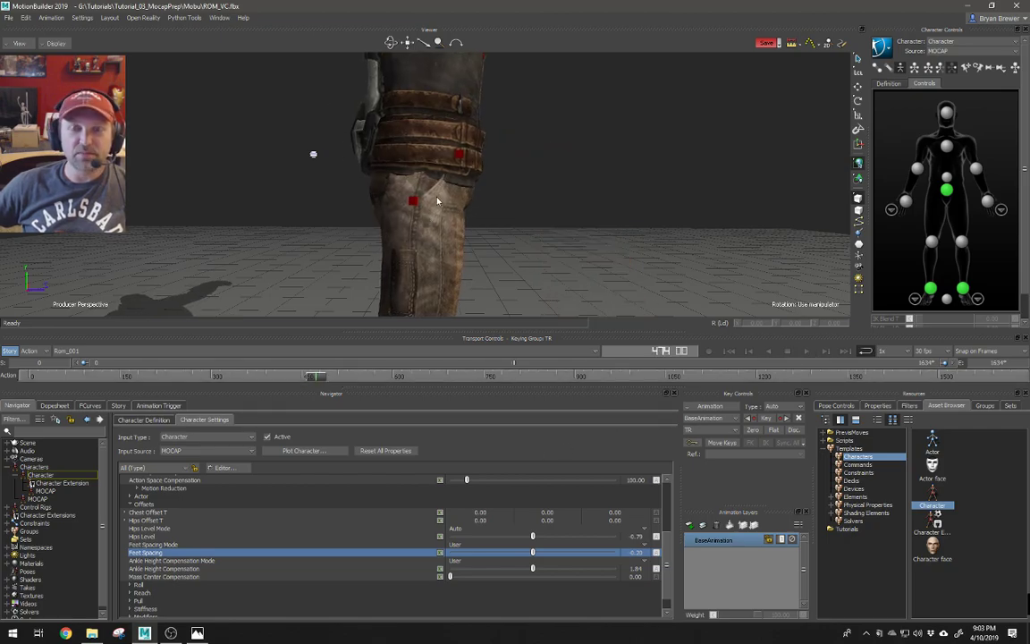
key("ctrl+a")
key("ctrl+a")
key("ctrl+a")
left_click_drag(442, 201, 305, 110, "ctrl+shift")
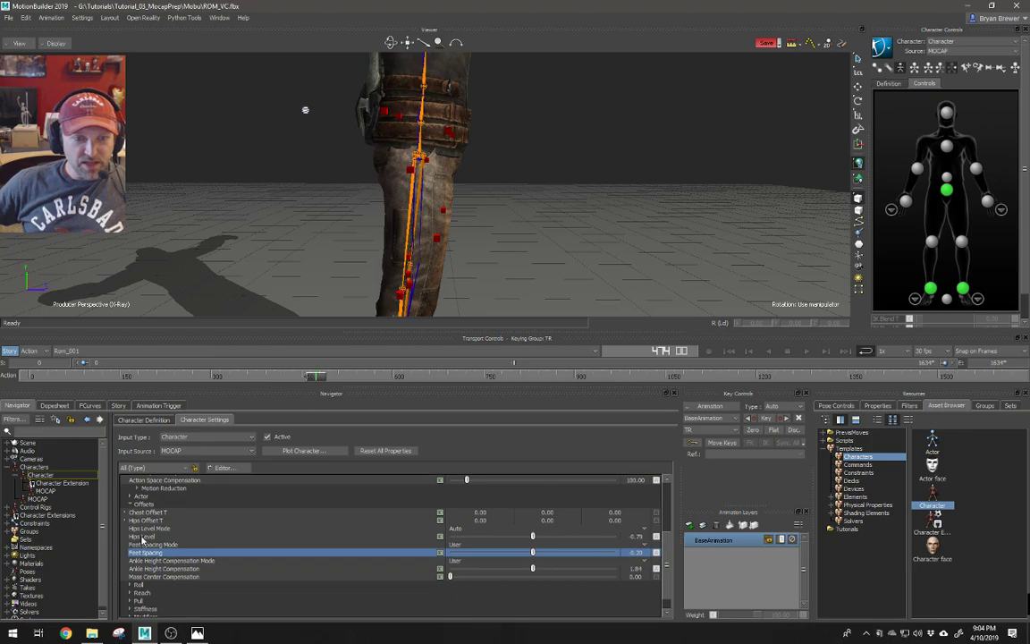
- Set the character's Hips Level to 0 with Hips Level Mode on User
left_click(145, 536)
left_click_drag(544, 231, 493, 222, "ctrl+shift")
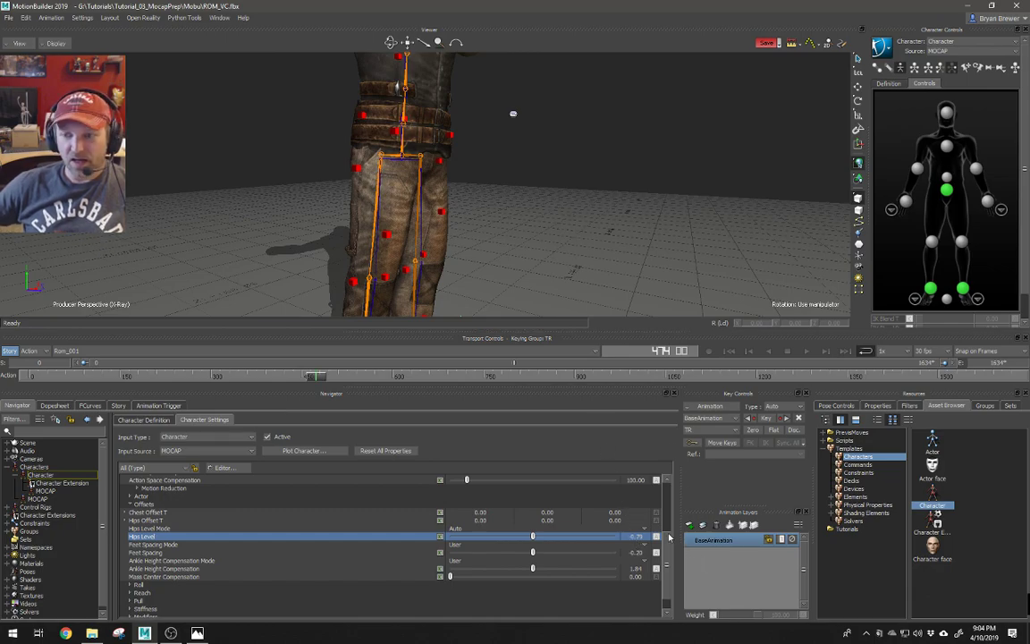
left_click_drag(636, 539, 660, 509)
scroll(544, 235, "down", 6)
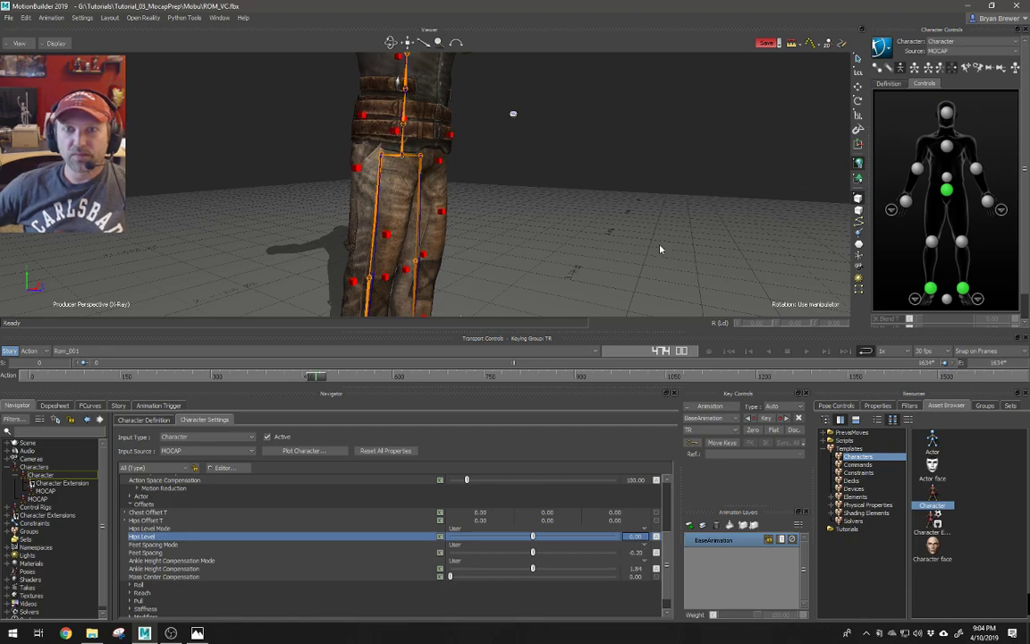
- Try an IK Pull of 100 on both ankle effectors and return it to 0
scroll(544, 235, "up", 3)
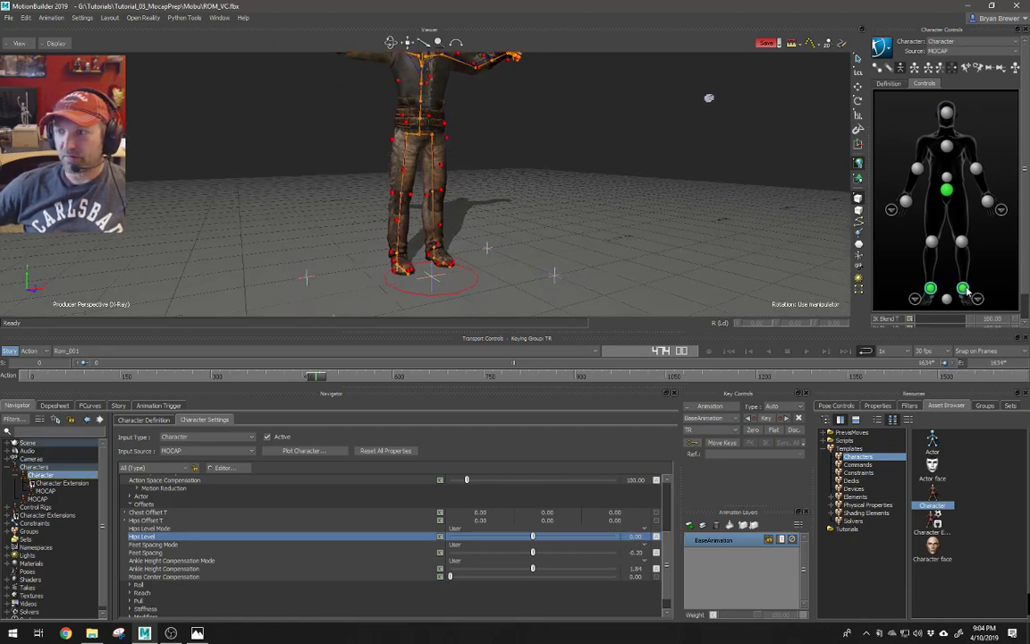
scroll(943, 295, "down", 1)
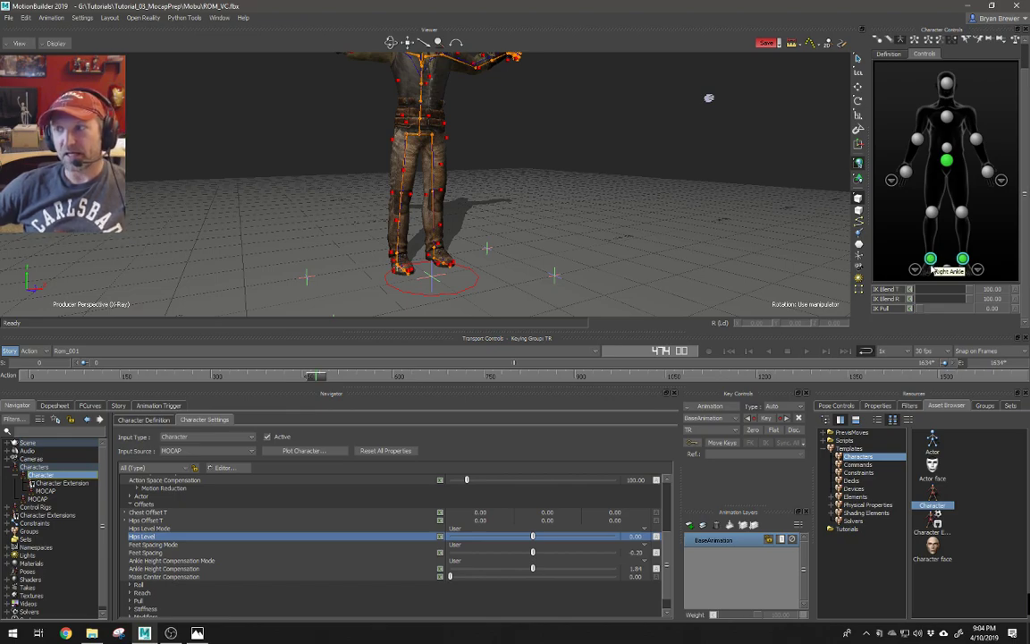
left_click_drag(921, 309, 983, 312)
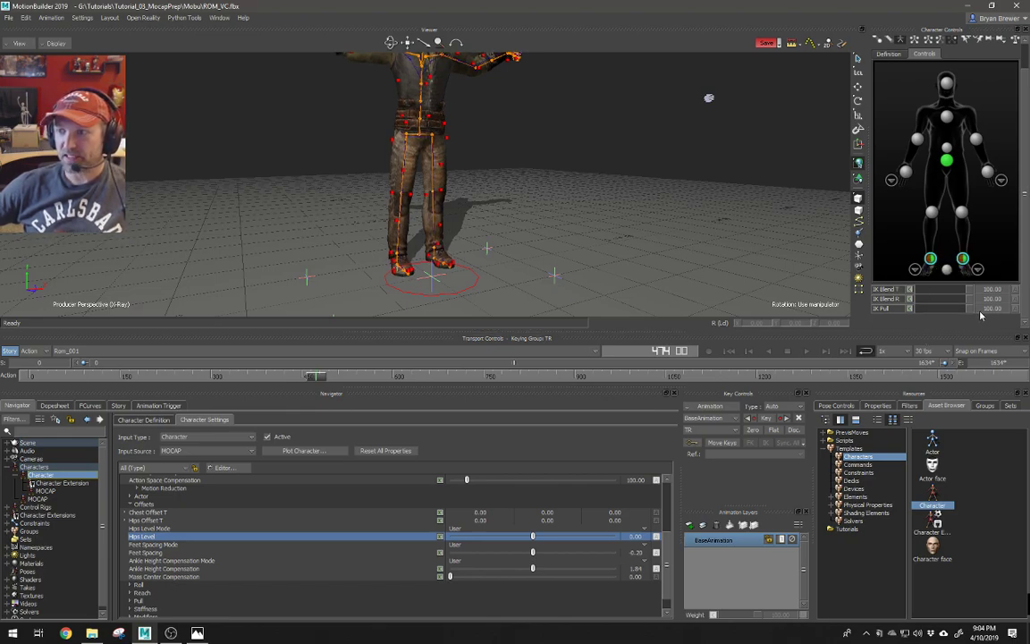
scroll(615, 303, "up", 2)
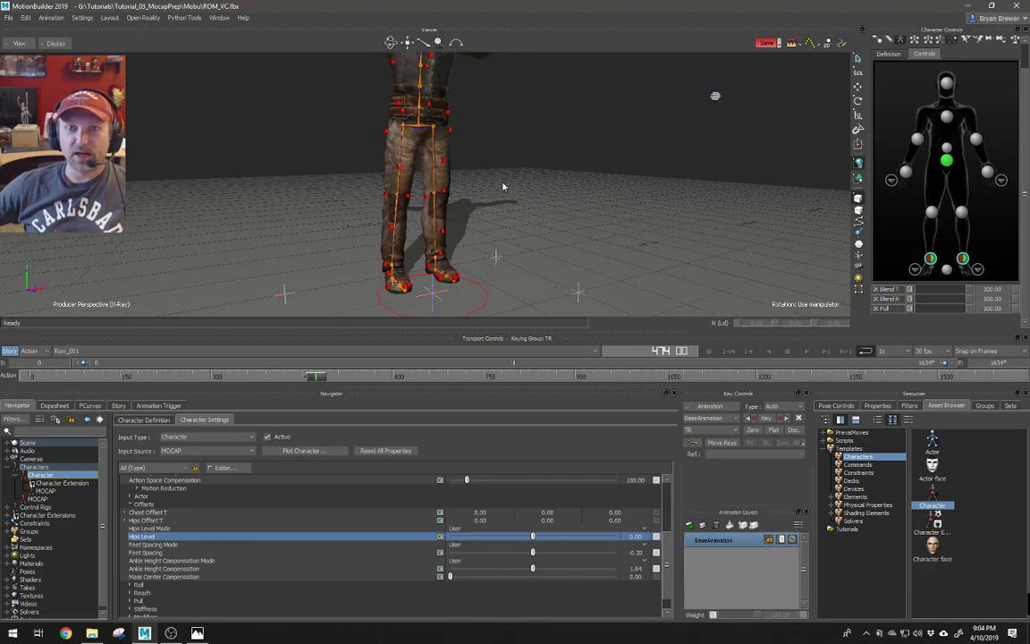
left_click_drag(970, 310, 822, 282)
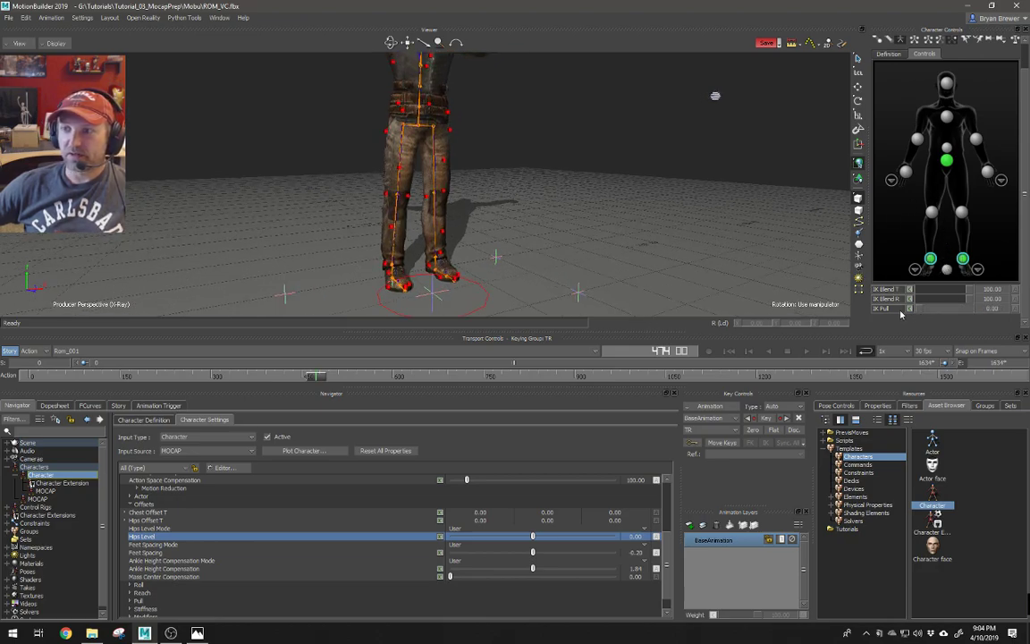
- Set Hips Level to 5 and raise the IK Pull of both ankle effectors to about 73.4
left_click(636, 537)
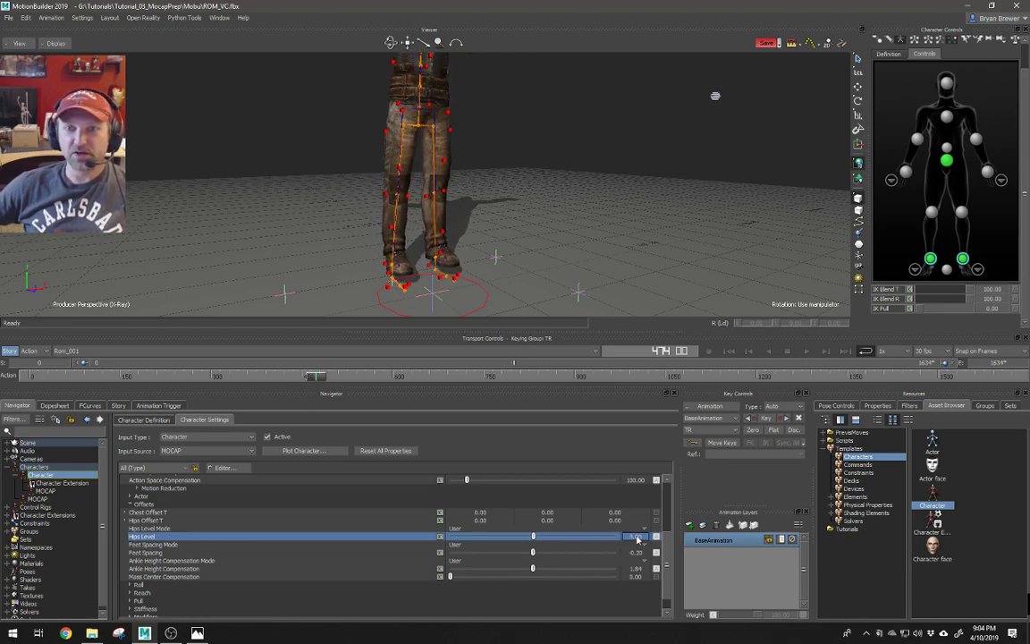
left_click(937, 310)
left_click_drag(936, 309, 957, 310)
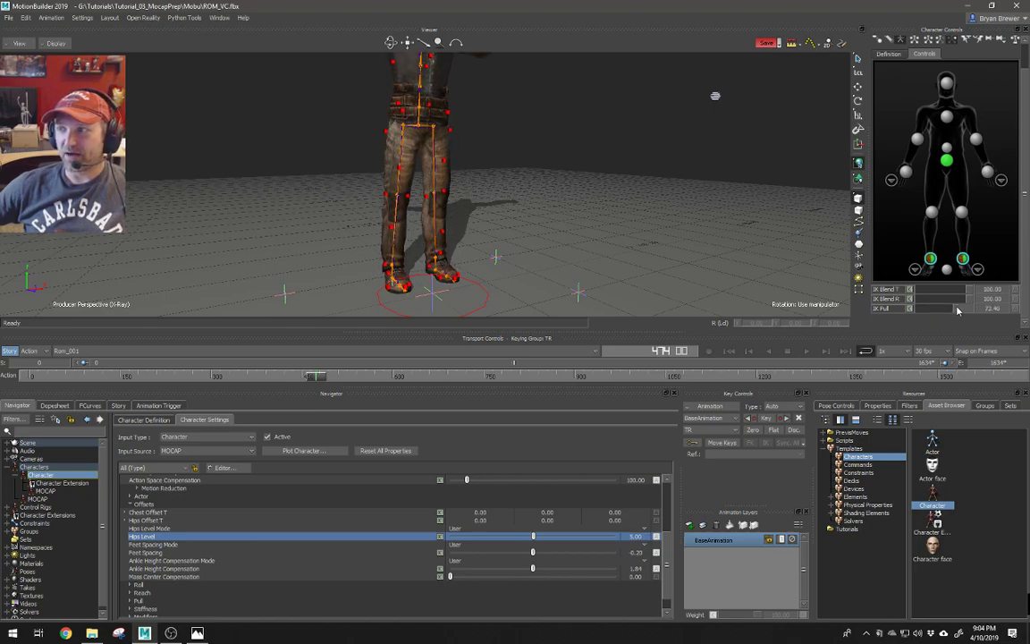
- Set Hips Level back to 0 and compare the character's hips with the mocap skeleton up close
left_click(637, 537)
type("0")
key("Return")
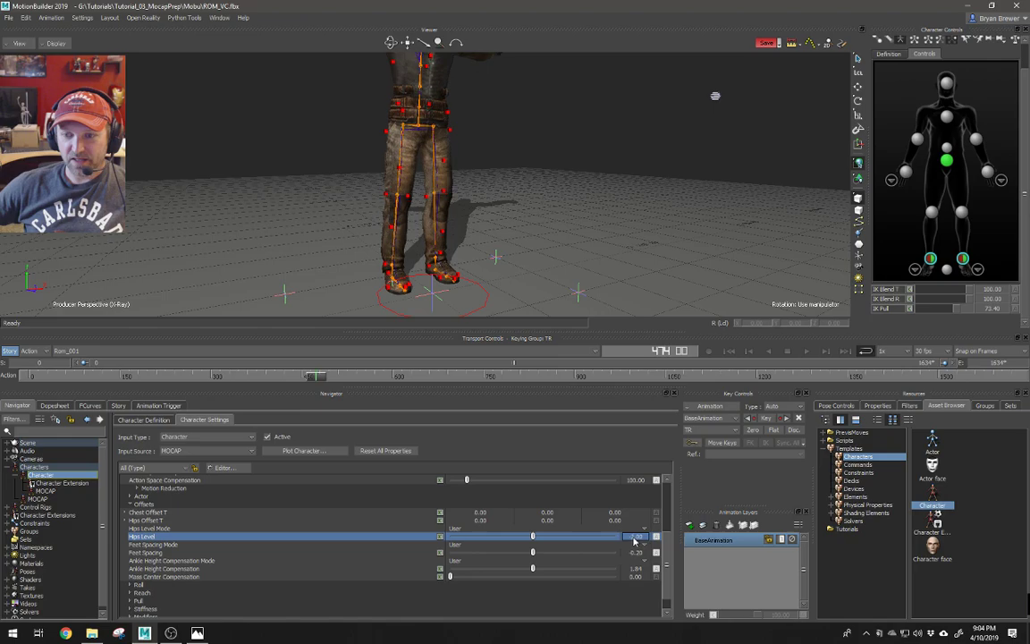
left_click_drag(414, 232, 473, 226)
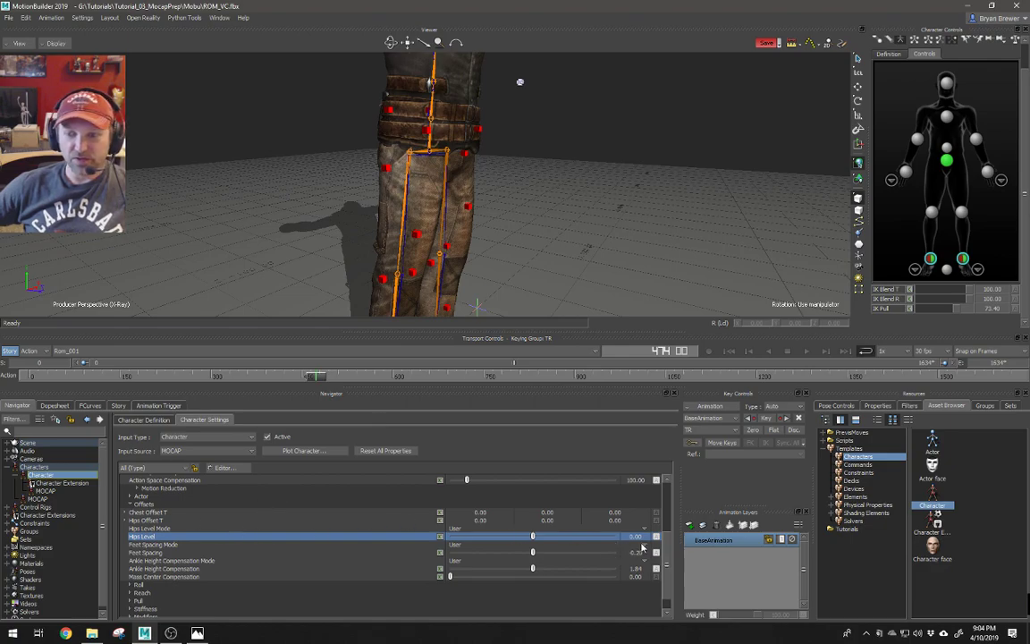
- Raise Hips Level to 5 and examine the whole character against the skeleton from several angles
left_click_drag(631, 542, 632, 545)
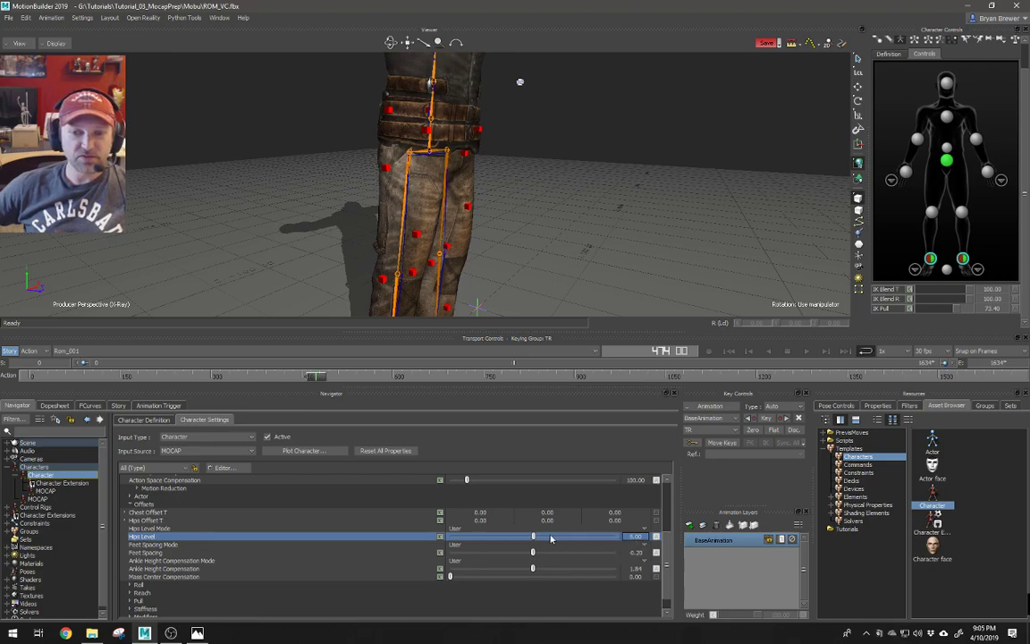
scroll(500, 235, "down", 3)
mouse_move(523, 233)
left_mouse_down("ctrl+shift")
mouse_move(536, 243)
mouse_move(500, 224)
mouse_move(540, 246)
mouse_move(515, 237)
left_mouse_up("ctrl+shift")
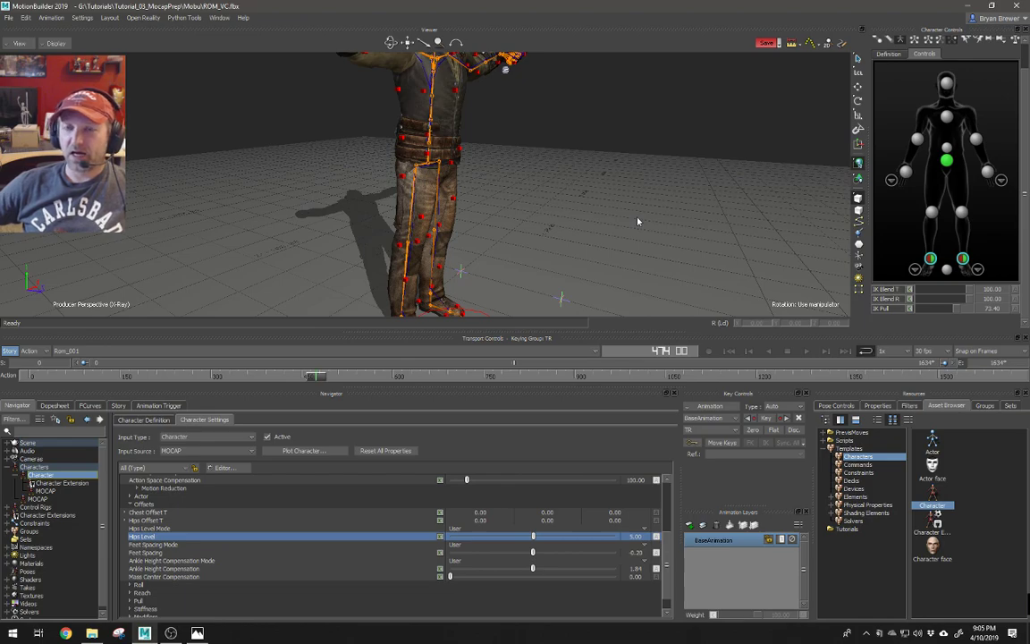
left_click_drag(617, 219, 555, 212, "ctrl+shift")
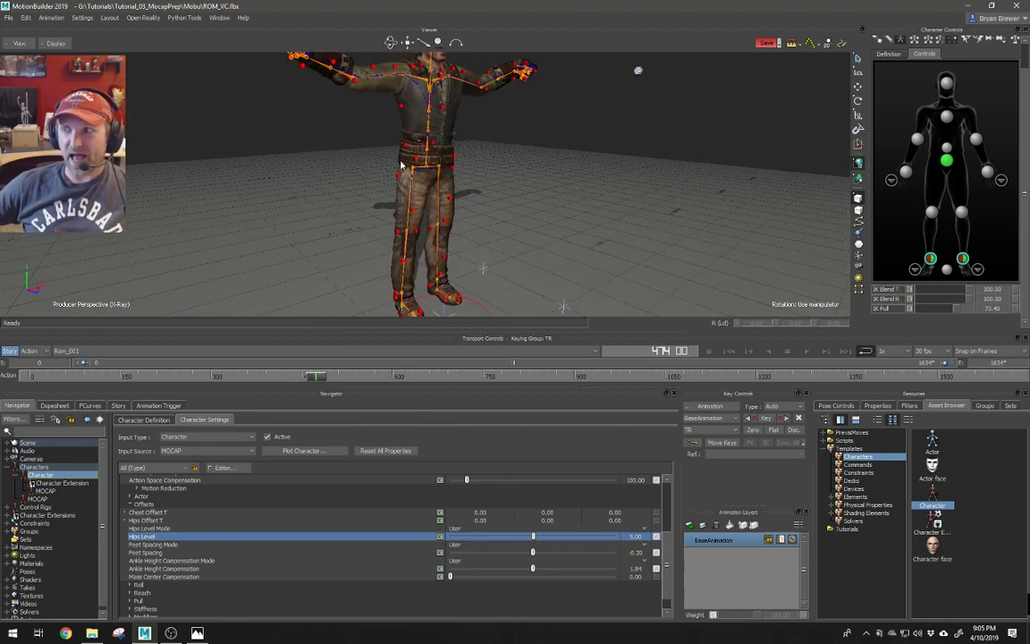
left_click_drag(378, 148, 485, 183, "ctrl+shift")
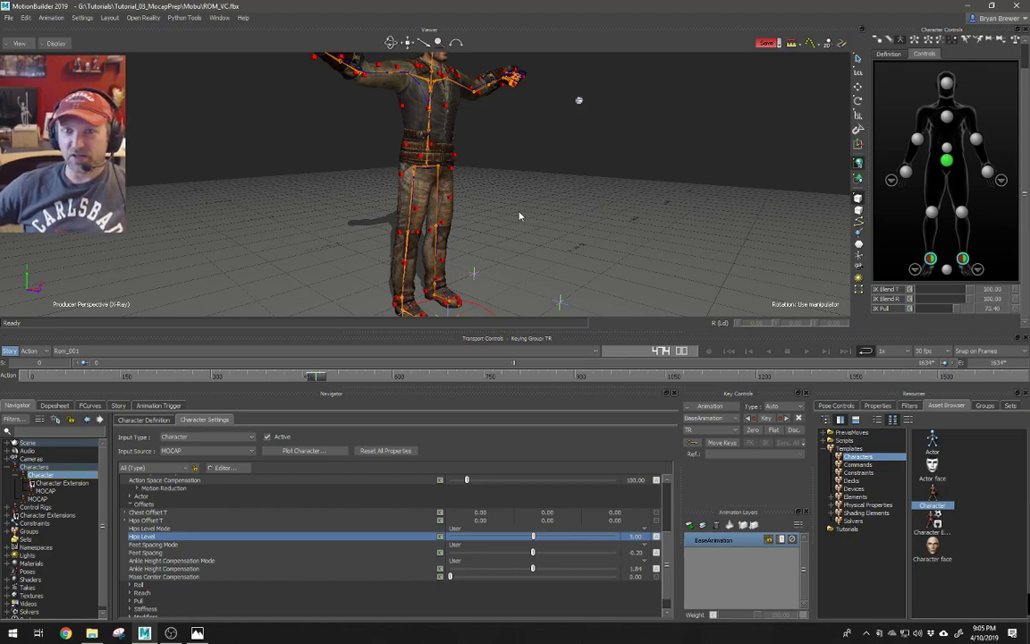
- Try a strongly negative Hips Level while viewing the legs from the side and bring it back to 2
left_click_drag(634, 536, 630, 546)
left_click_drag(470, 271, 502, 266, "ctrl+shift")
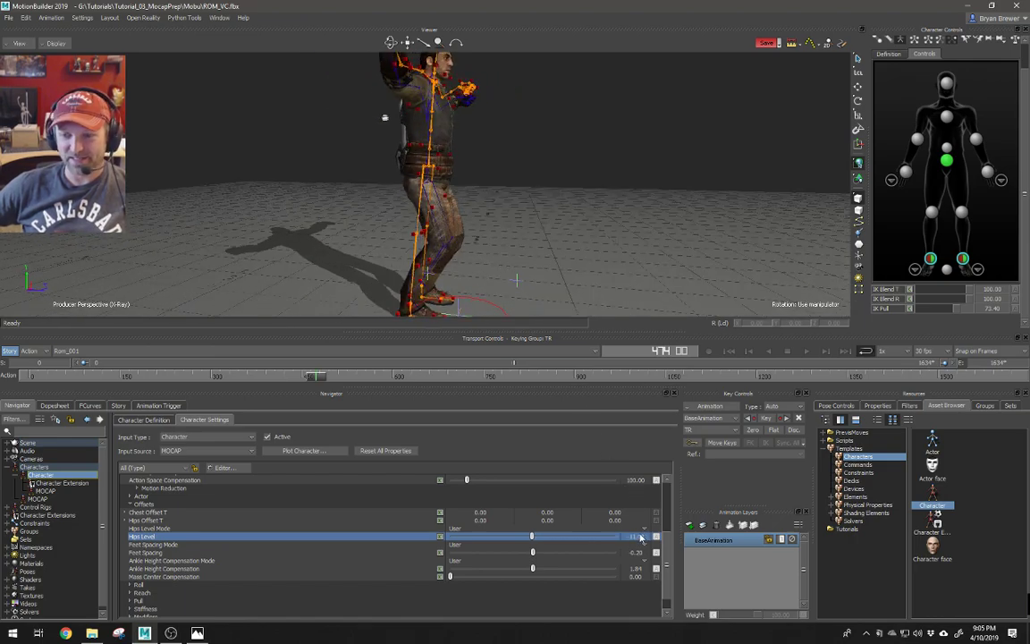
left_click_drag(637, 542, 650, 540)
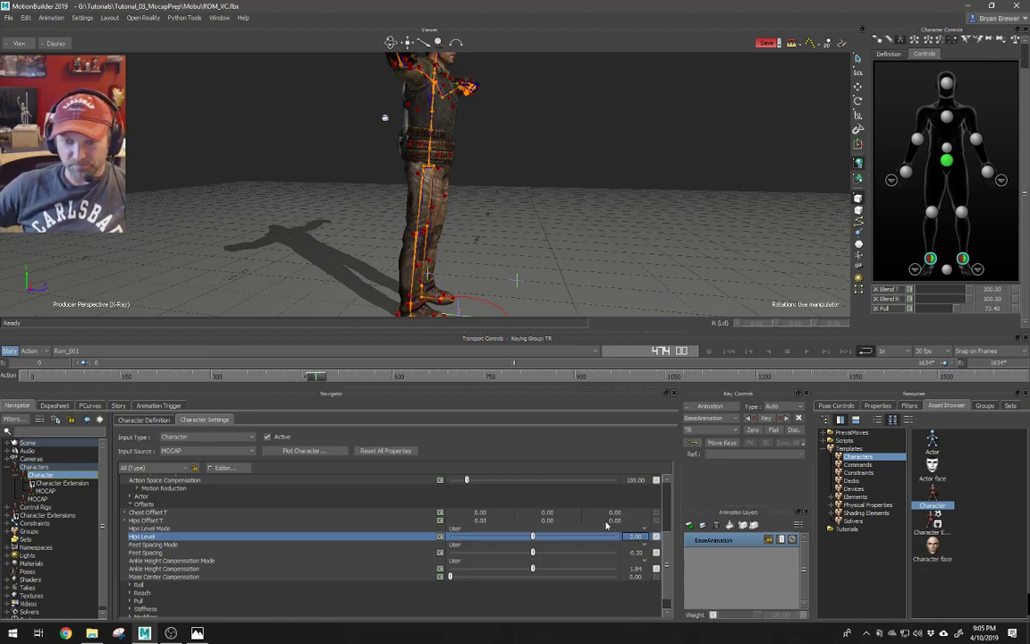
- Inspect the hips in the bent-over pose near frame 1100 and set the Y value of Hips Offset T to 2
left_click(549, 525)
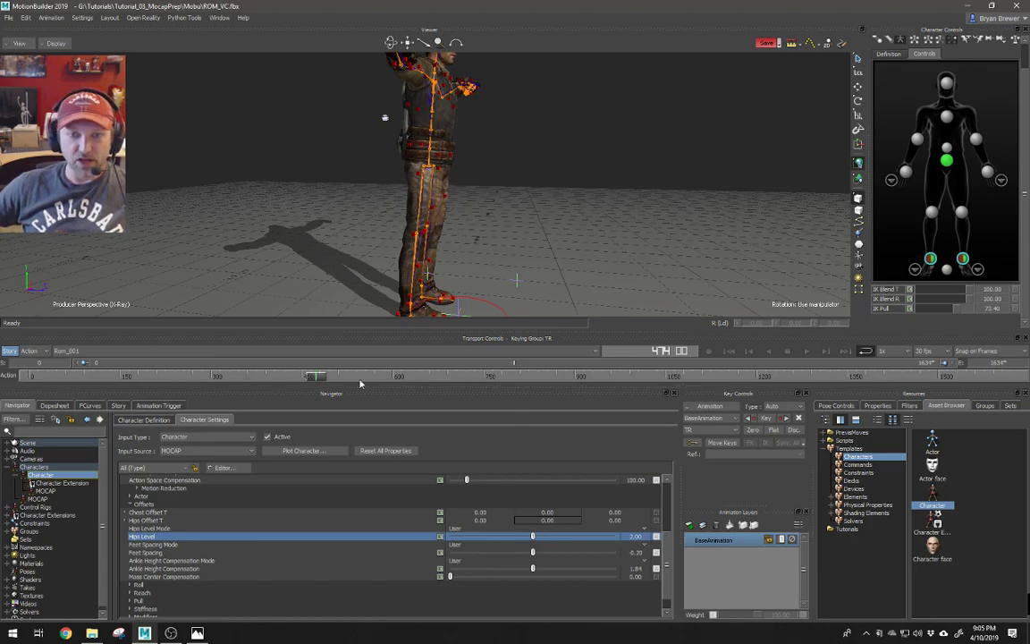
left_click_drag(312, 379, 705, 377)
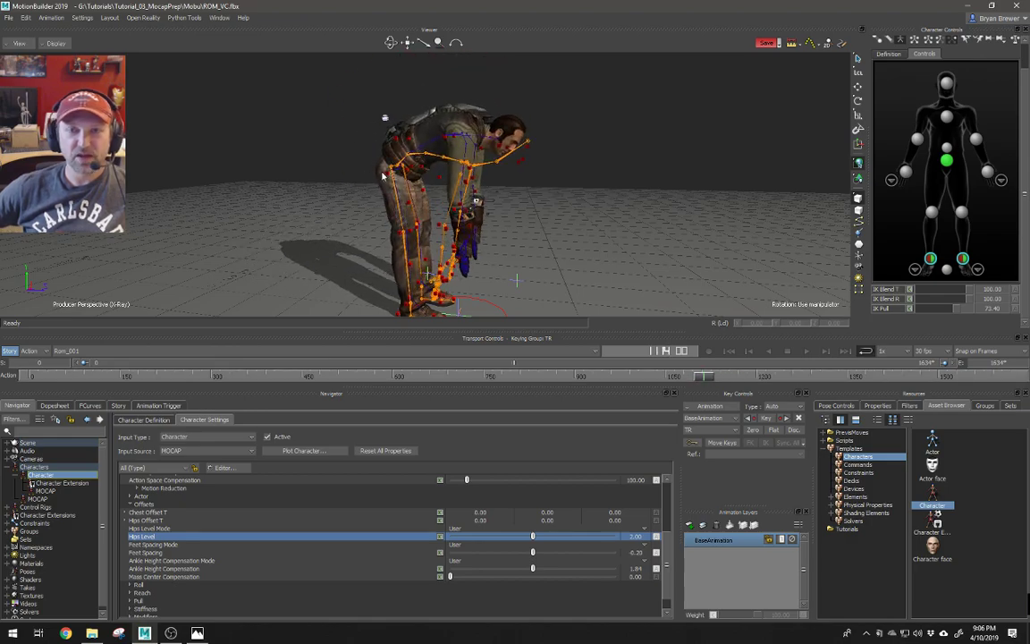
scroll(457, 213, "up", 5)
left_click_drag(457, 214, 429, 192, "ctrl+shift")
mouse_move(705, 379)
left_mouse_down()
mouse_move(690, 376)
mouse_move(708, 394)
left_mouse_up()
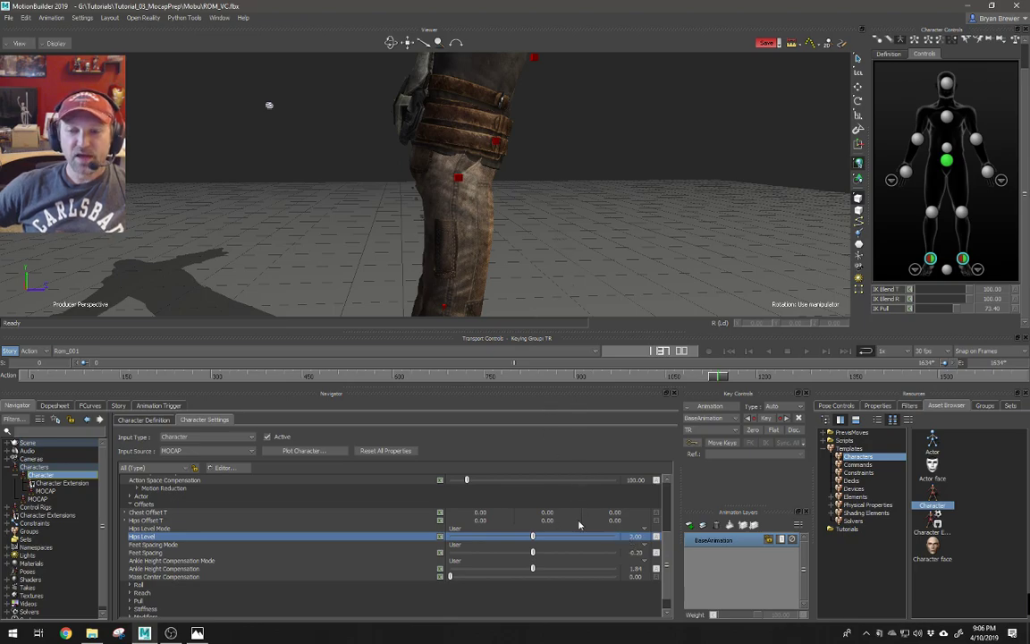
left_click(703, 377)
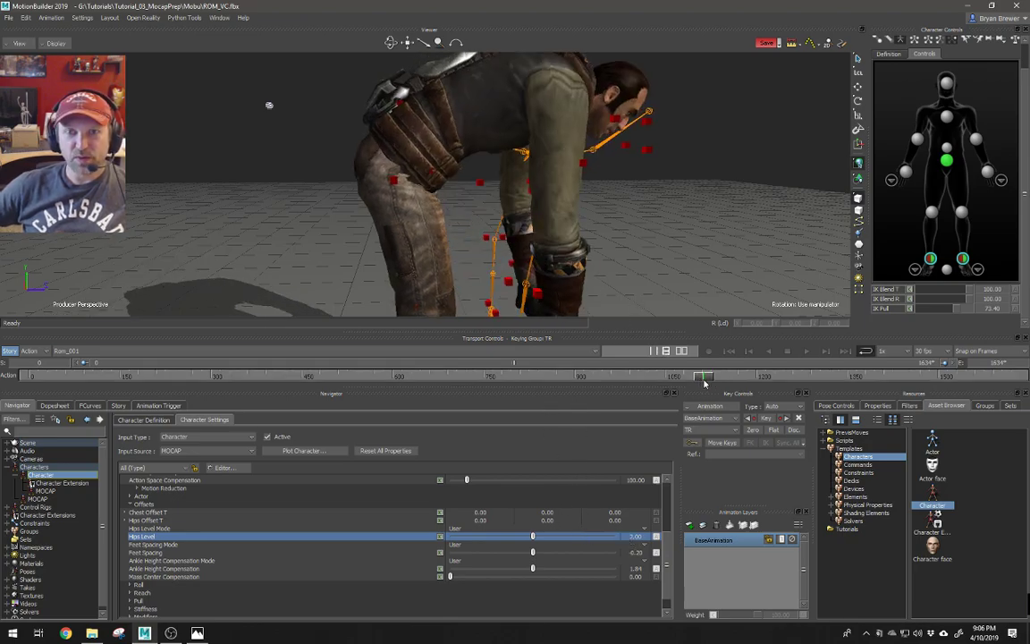
left_click_drag(548, 521, 548, 523)
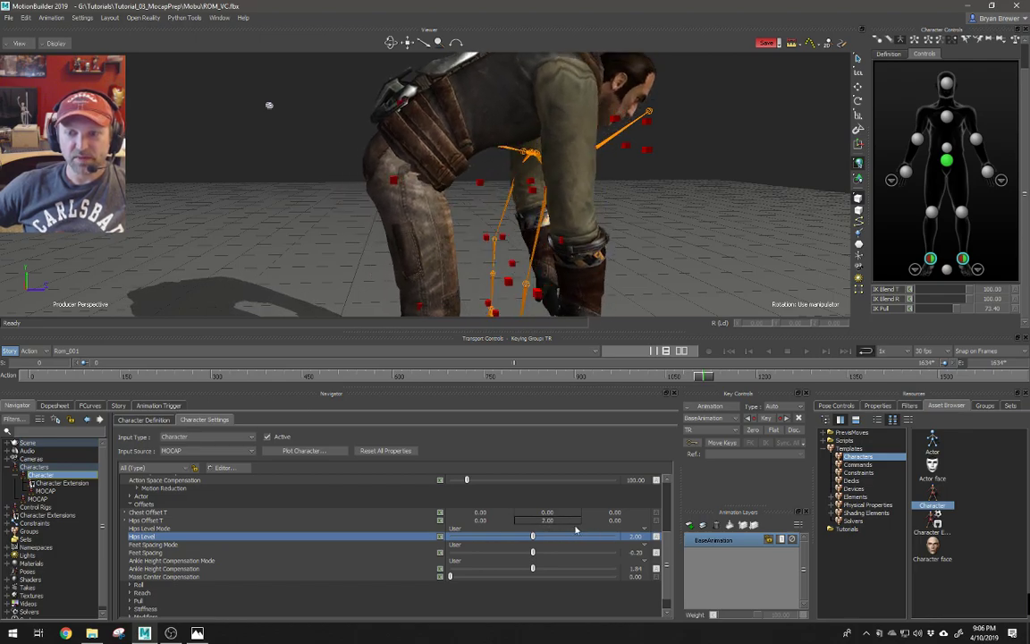
- Try a lower Hips Level on the bent-over pose, set it to 1 and set Hips Offset T in Y to 1.20
left_click_drag(640, 539, 617, 544)
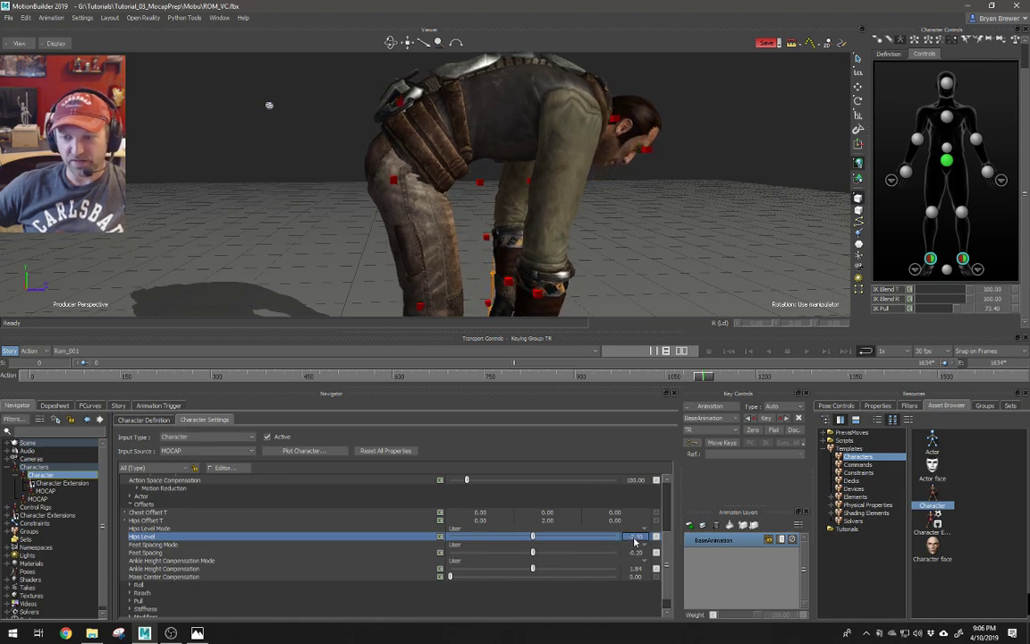
left_click(635, 539)
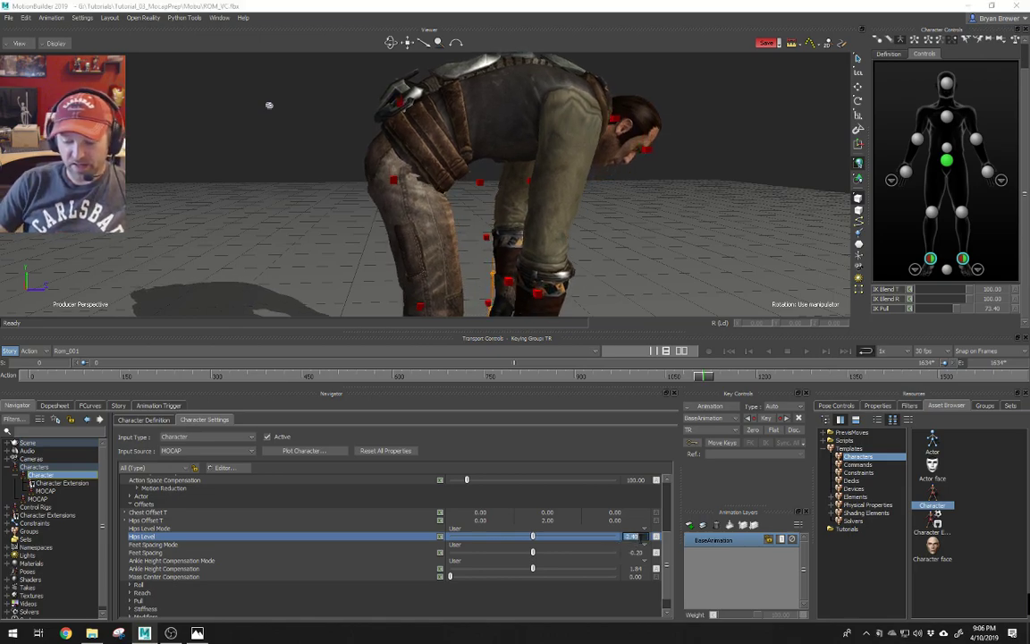
key("Return")
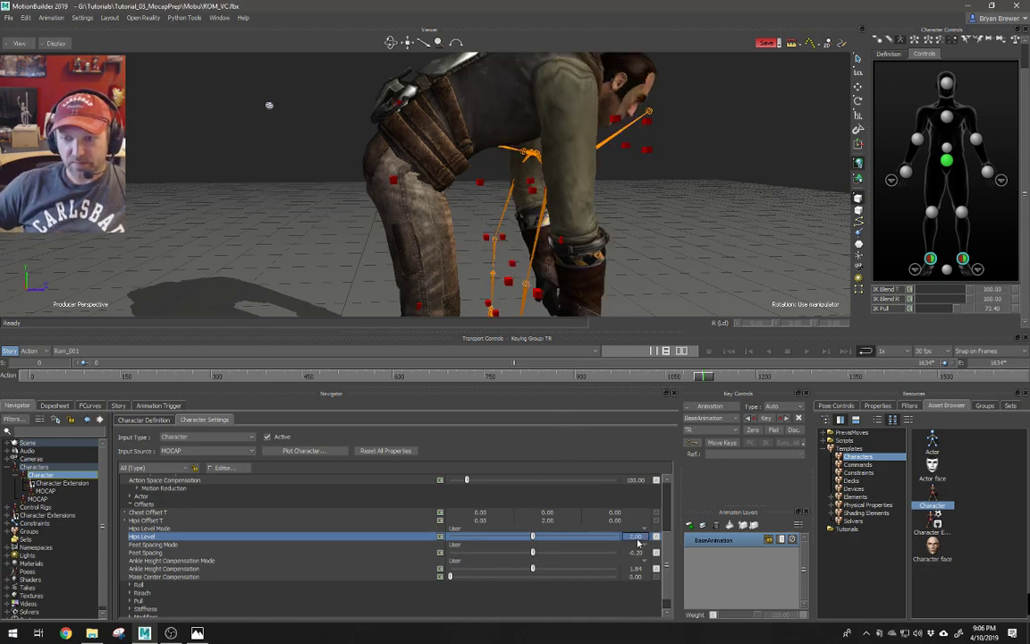
left_click(637, 539)
key("Return")
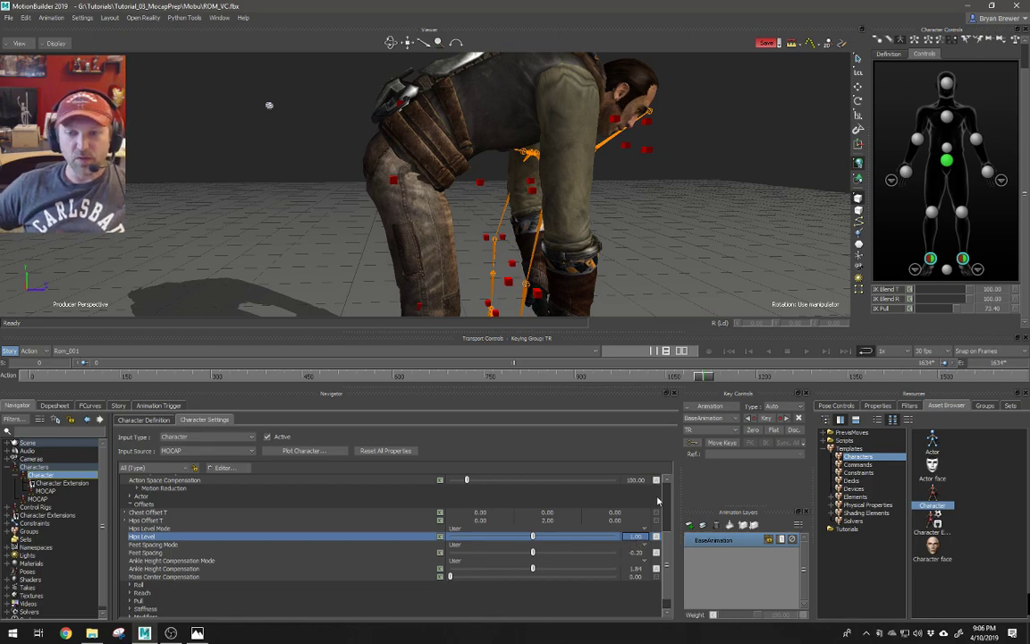
left_click_drag(547, 523, 550, 525)
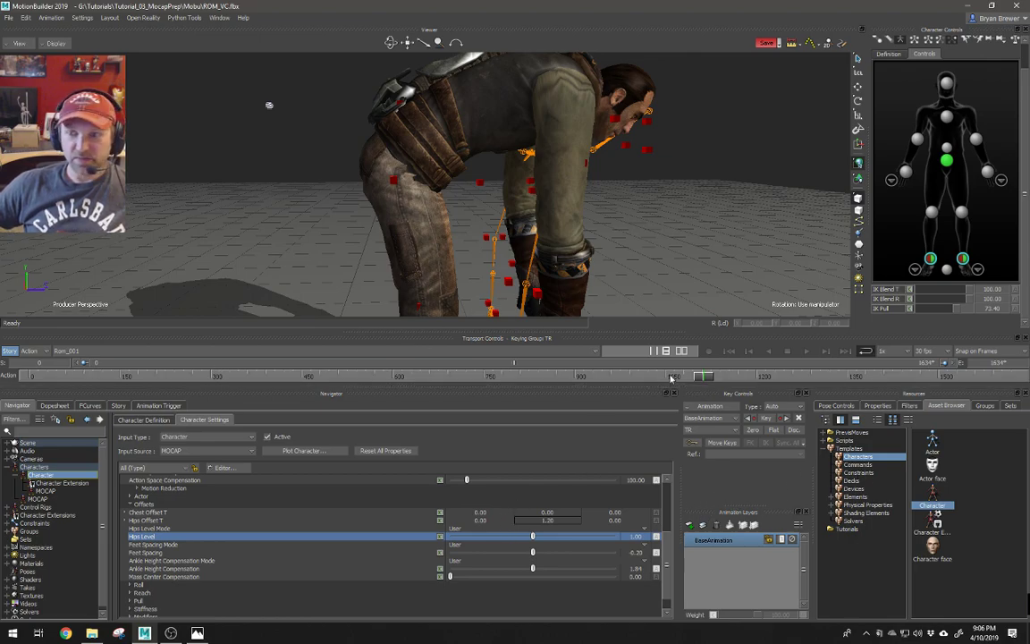
- Go to frame 1034 and examine the hips against the skeleton from the side in X-Ray display
left_click_drag(704, 379, 657, 367)
key("ctrl+x")
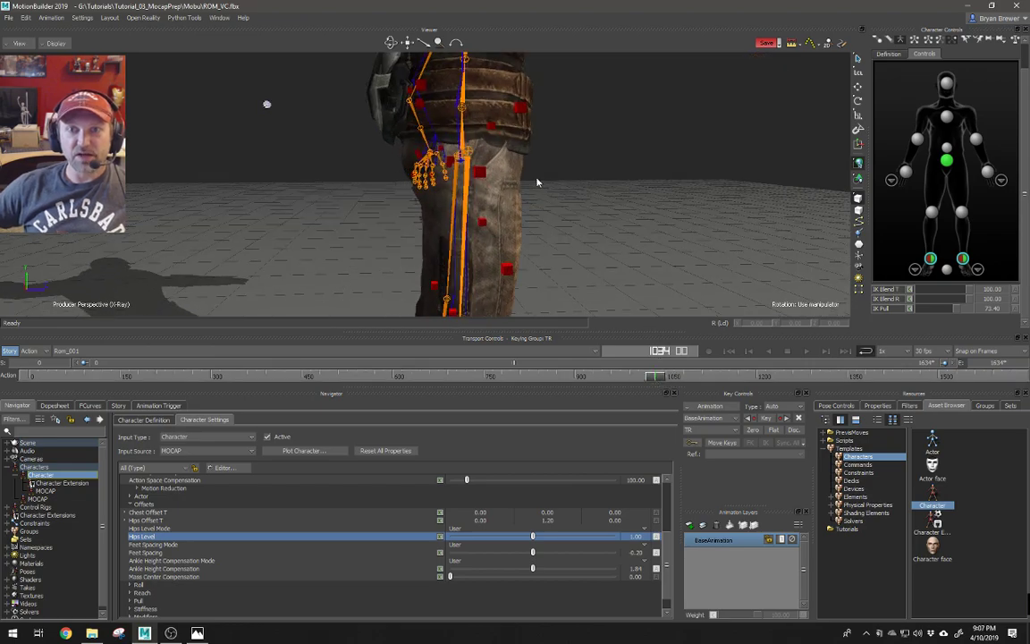
left_click_drag(537, 190, 478, 195, "ctrl+shift")
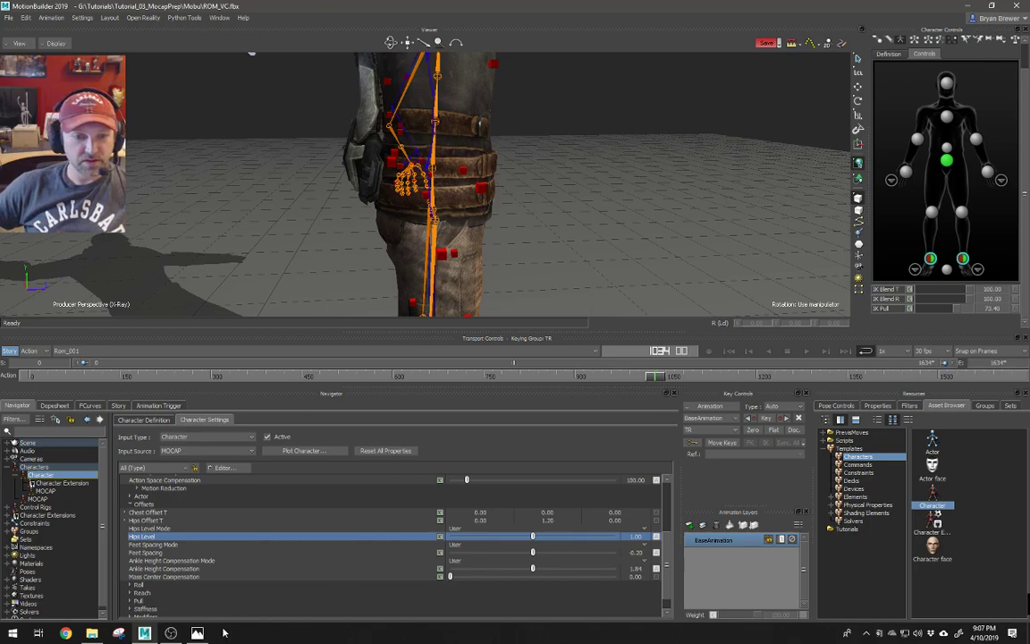
- Switch to the Photos app, examine the mocap2.jpg and mocap.JPG reference photos of marker-suited performers, and return to the scene
left_click(197, 632)
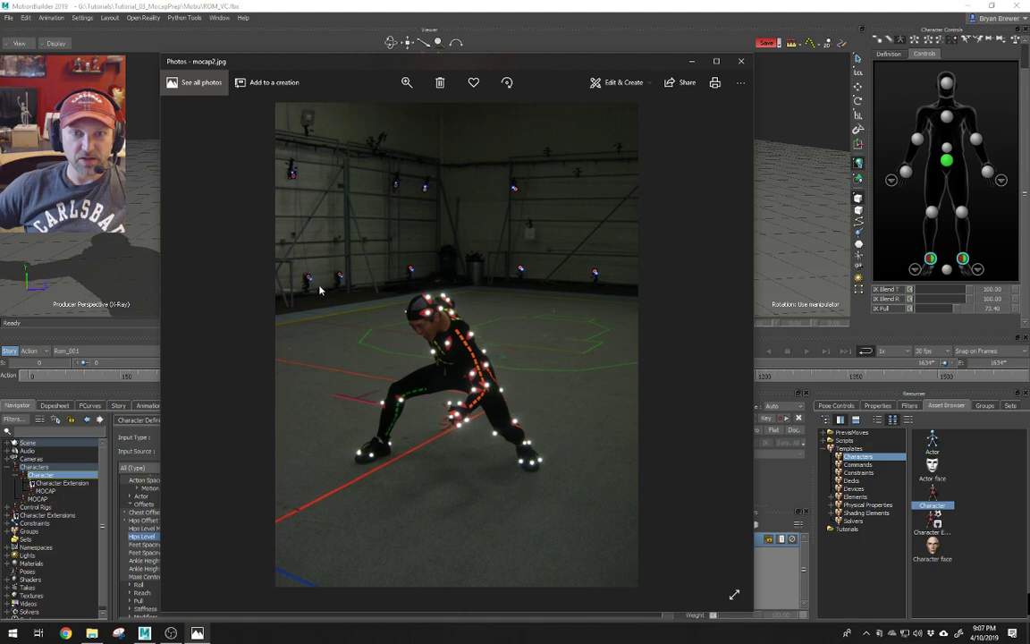
key("Left")
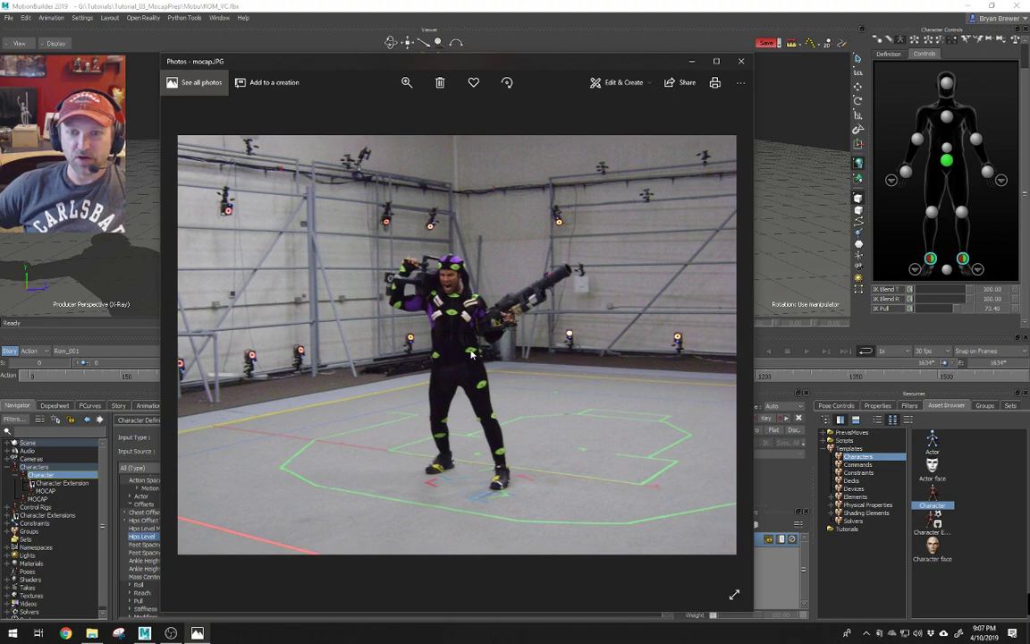
left_click(691, 65)
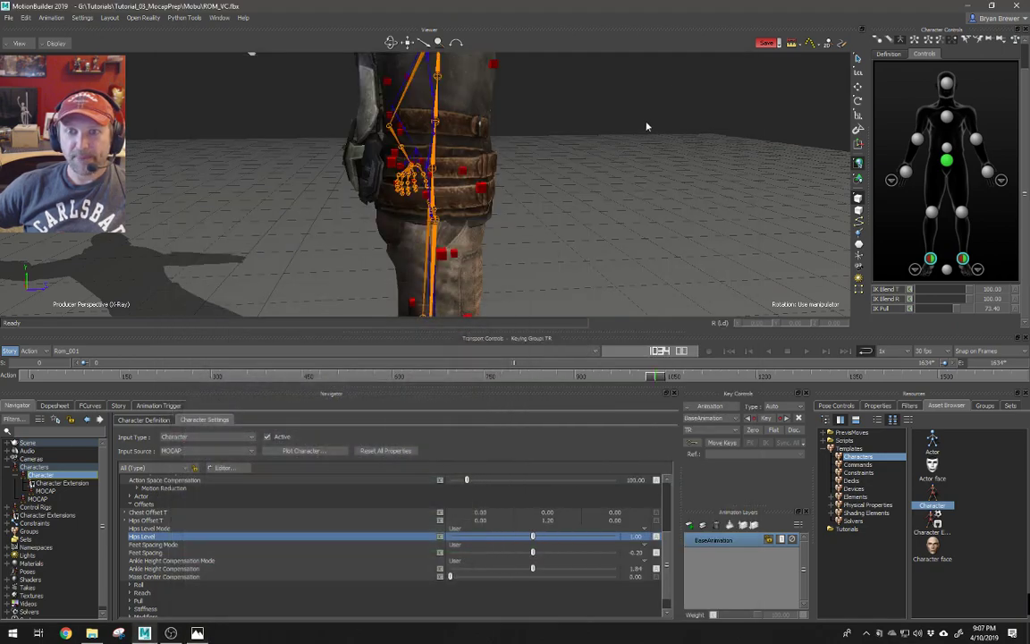
- Set the Z value of Hips Offset T to 0.70 and examine the character in normal display
left_click_drag(620, 521, 636, 532)
key("ctrl+a")
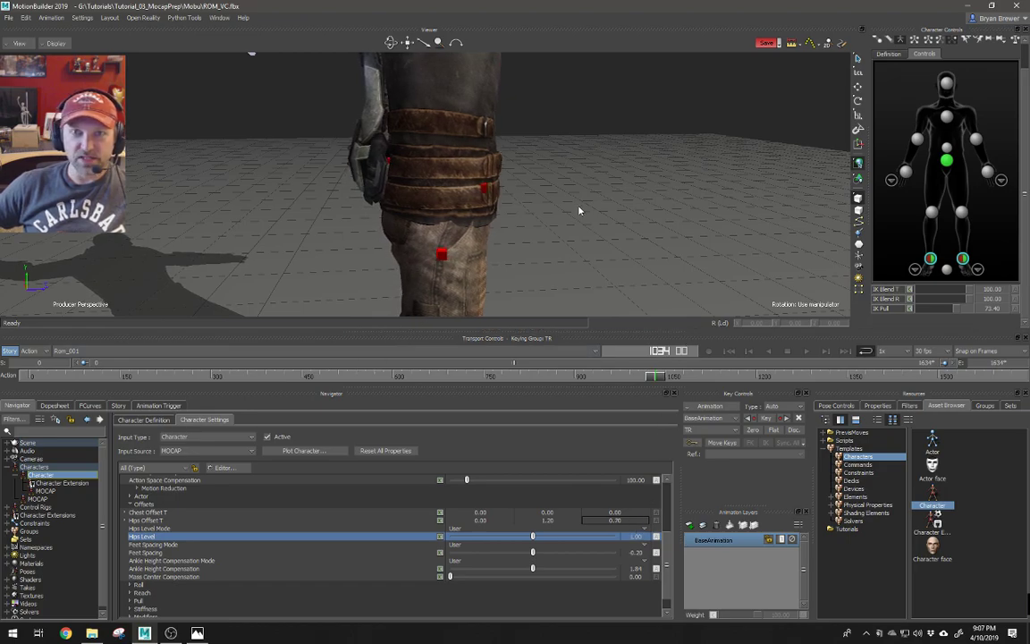
scroll(577, 212, "down", 5)
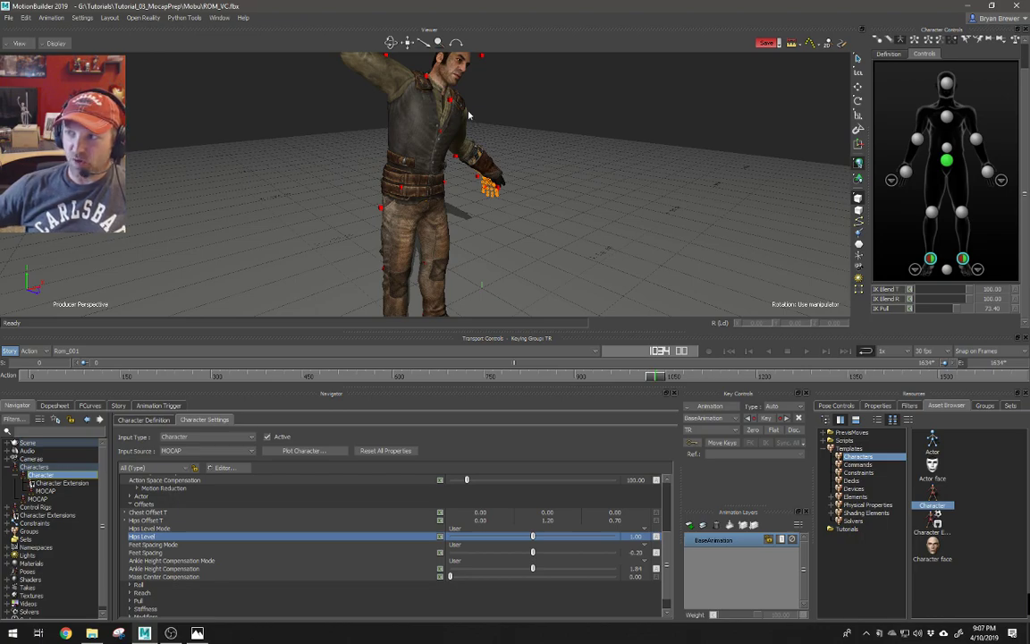
- Review the marker placement in the mocap.JPG photo again and compare it with the character's torso
left_click(197, 633)
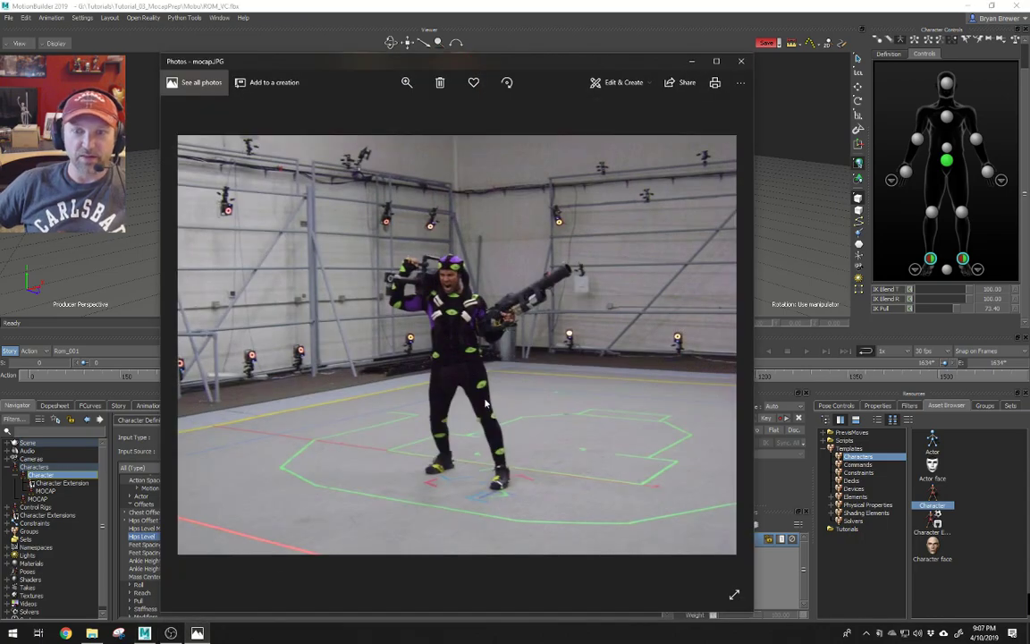
left_click(197, 631)
left_click_drag(435, 223, 527, 216, "ctrl+shift")
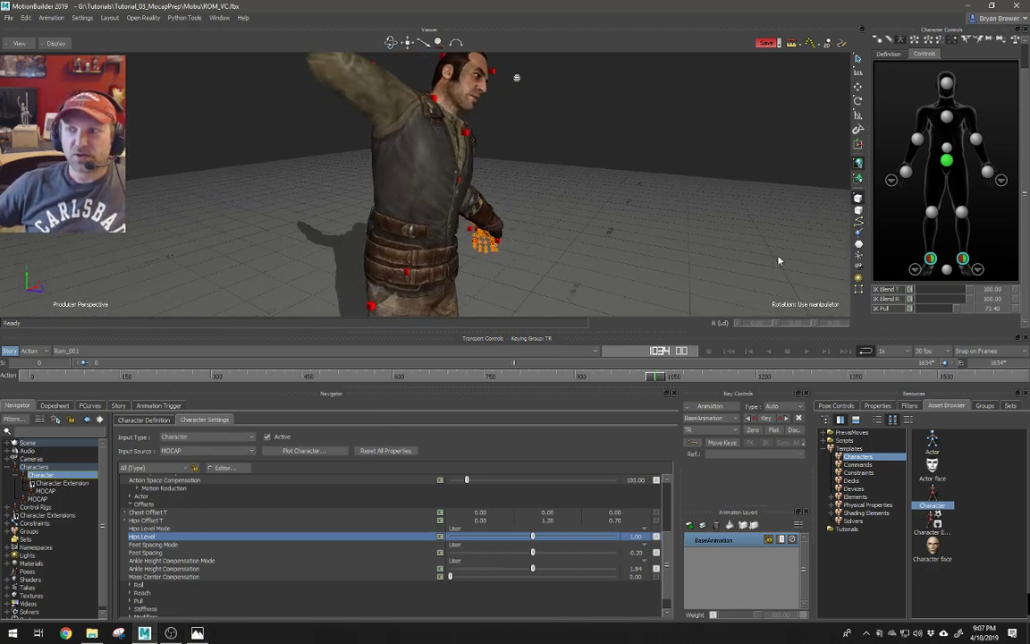
- Play the animation from frame 1034 and examine the bending, feet and walking motion from several sides, stopping at frame 1365
key("space")
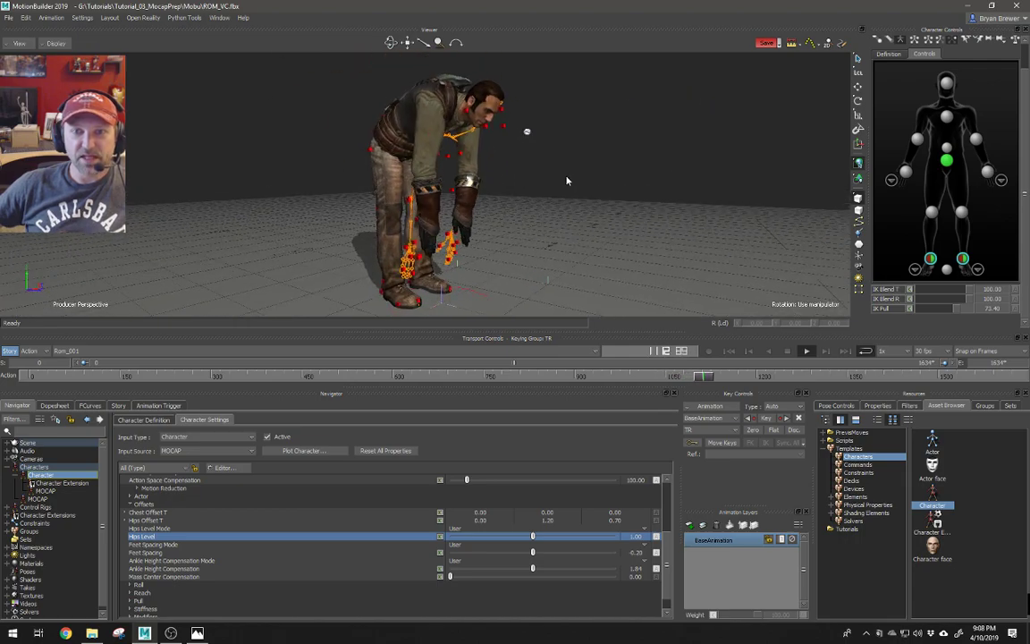
left_click_drag(587, 182, 529, 231, "shift")
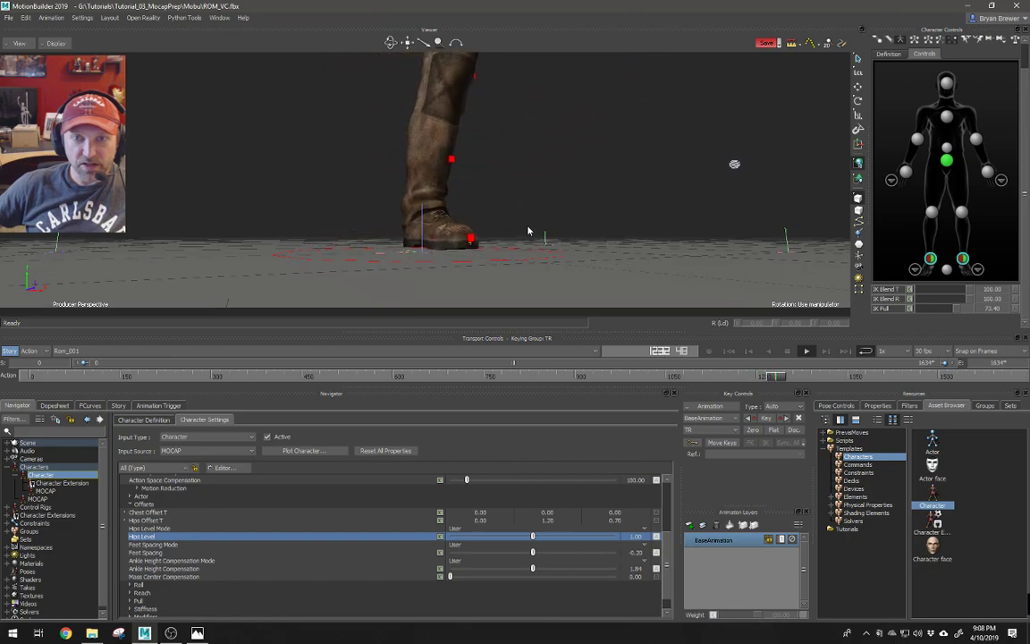
left_click_drag(533, 230, 552, 238, "ctrl+shift")
left_click_drag(552, 239, 473, 173, "ctrl")
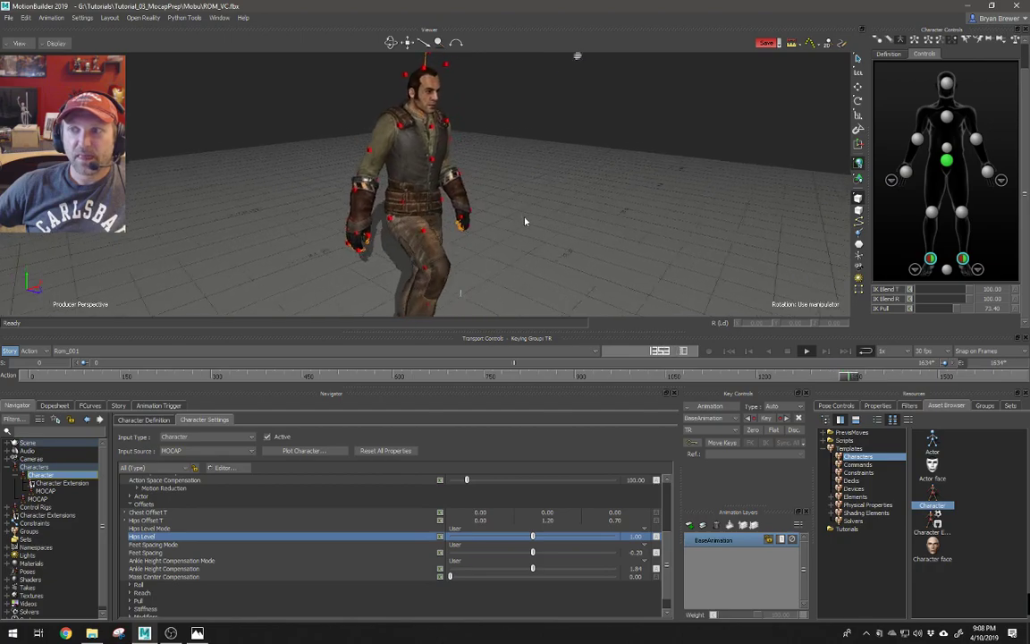
left_click_drag(588, 223, 497, 331, "ctrl")
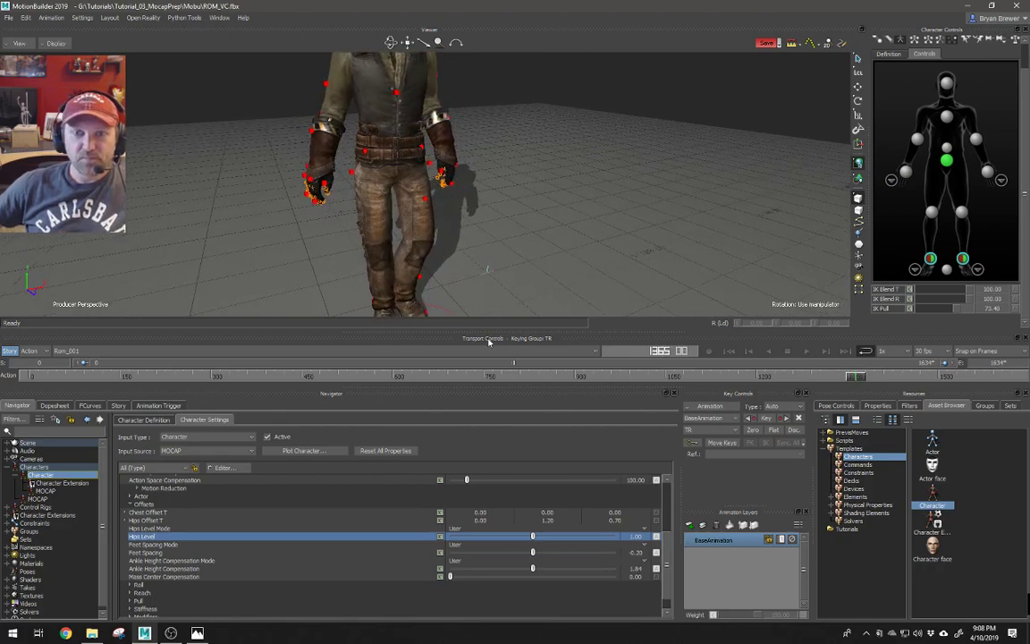
- Go to the crouching pose near frame 1588 and raise both knee effectors' IK Blend T to 37.23
left_click_drag(836, 382, 988, 380)
left_click_drag(522, 189, 556, 238, "ctrl")
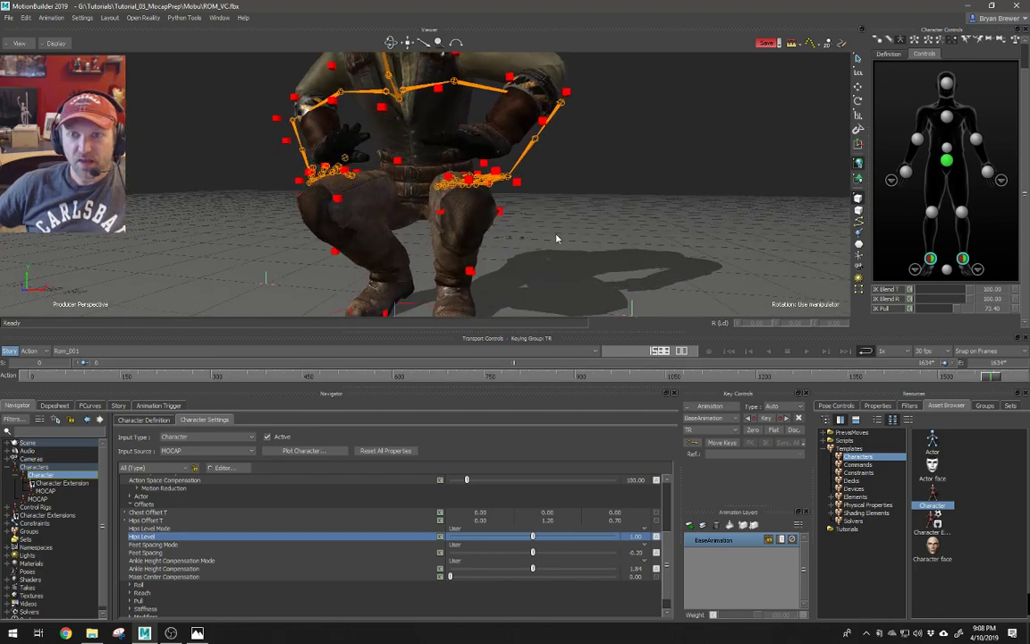
left_click(932, 212)
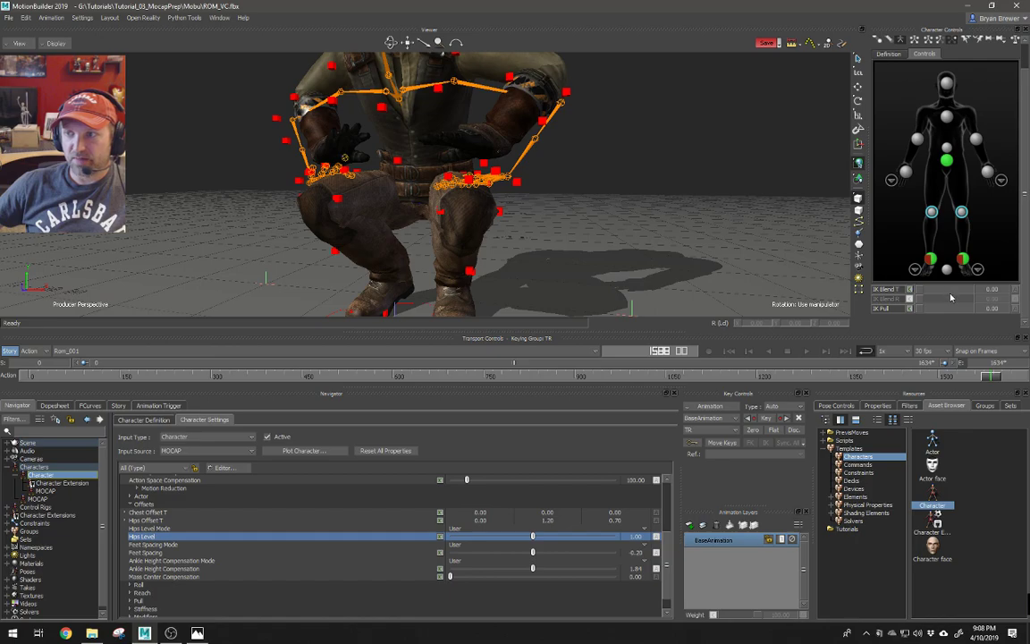
left_click_drag(933, 291, 927, 296)
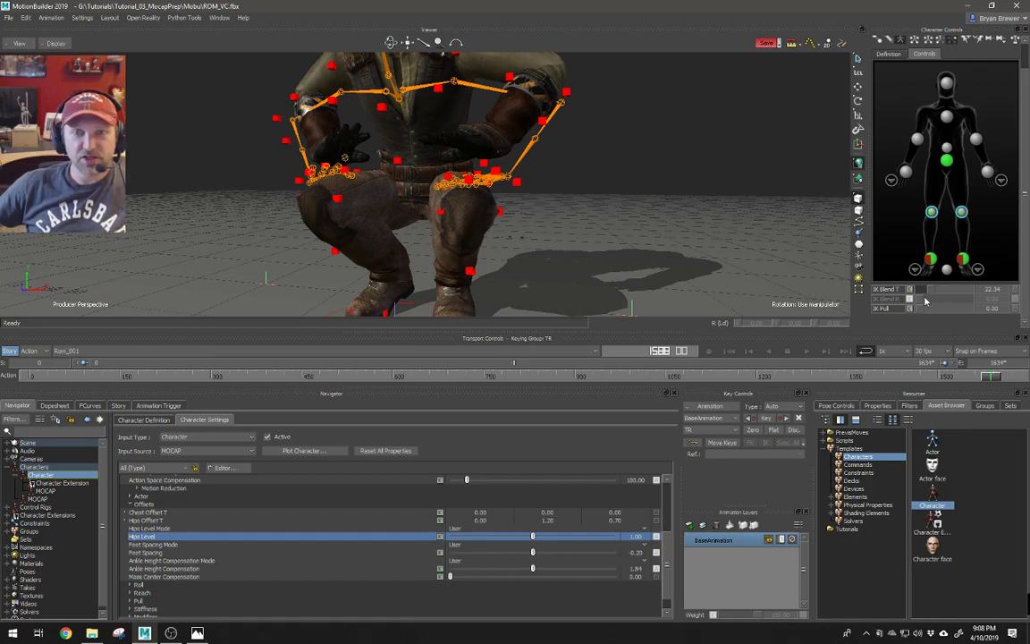
left_click_drag(495, 148, 535, 153, "ctrl+shift")
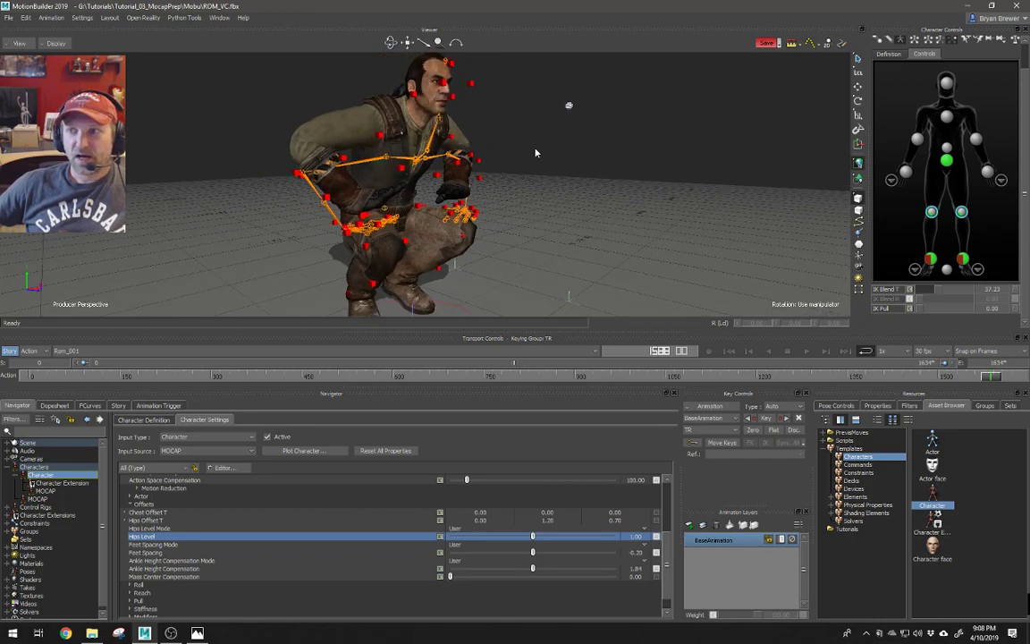
- On the bent-over pose in X-Ray display, set the chest effector's IK Blend T and IK Blend R to 100
left_click(945, 116)
left_click_drag(474, 134, 599, 175, "ctrl+shift")
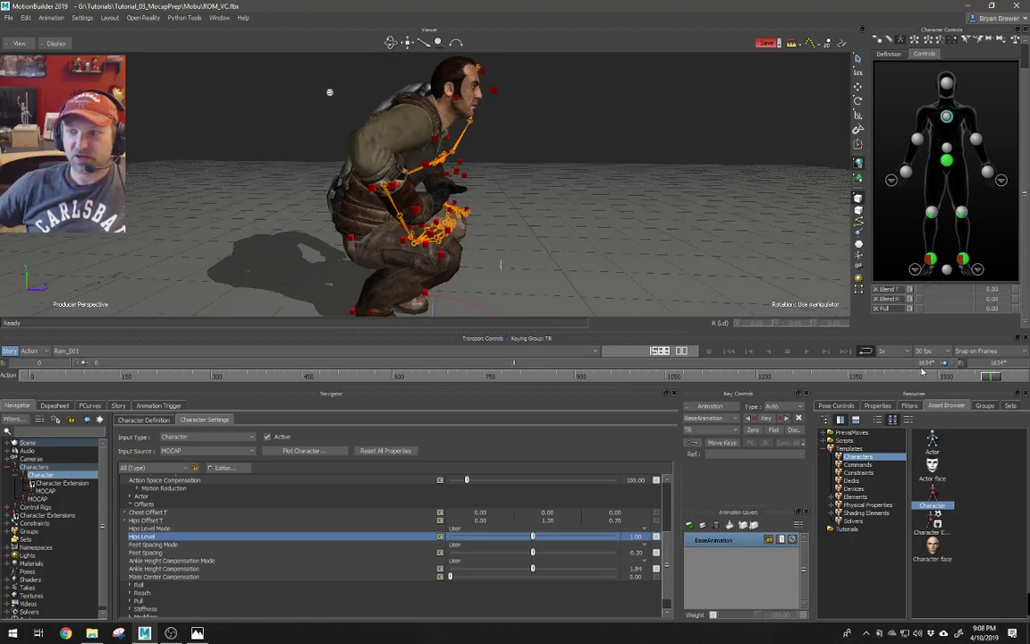
left_click_drag(998, 375, 705, 375)
left_click_drag(465, 125, 493, 152, "ctrl+shift")
key("ctrl+a")
left_click_drag(919, 296, 981, 303)
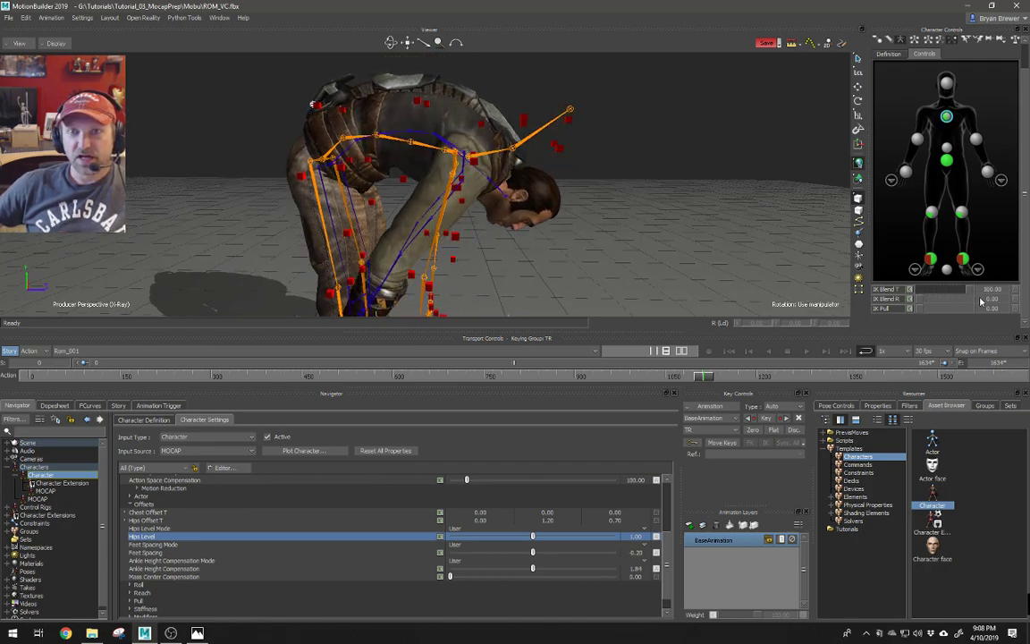
left_click_drag(918, 300, 973, 303)
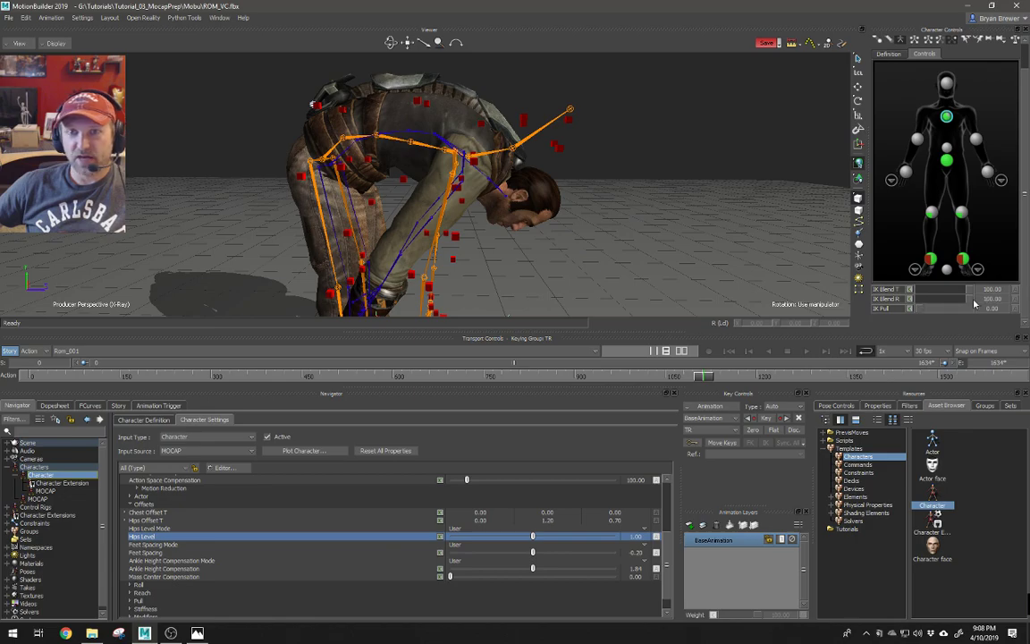
- Raise the lower spine effector's IK Blend R to 78.72 on the bent-over pose
left_click_drag(388, 131, 539, 123, "alt")
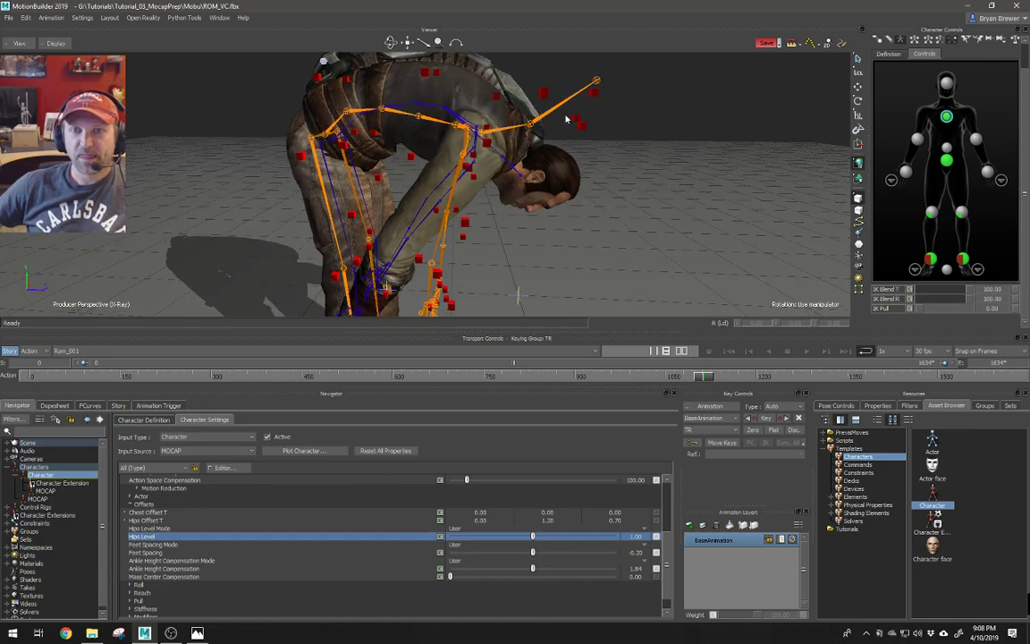
left_click(947, 148)
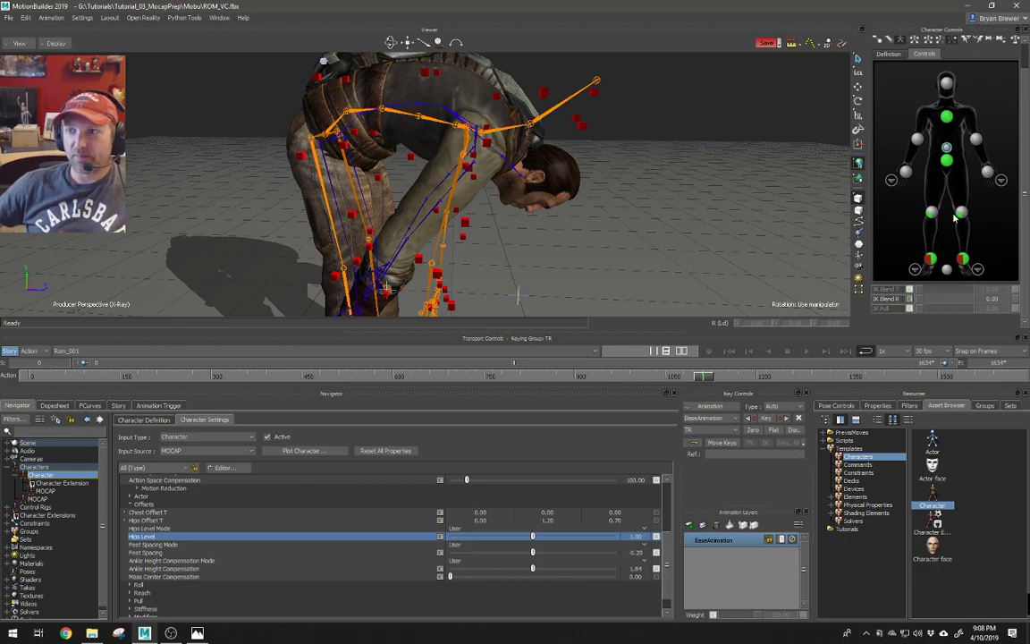
left_click_drag(921, 299, 961, 302)
- Select the VC:C7 marker and examine the bent back against the MOCAP skeleton from the side
left_click_drag(713, 117, 442, 192, "ctrl+shift")
left_click(439, 190)
left_click_drag(444, 149, 538, 152, "ctrl+shift")
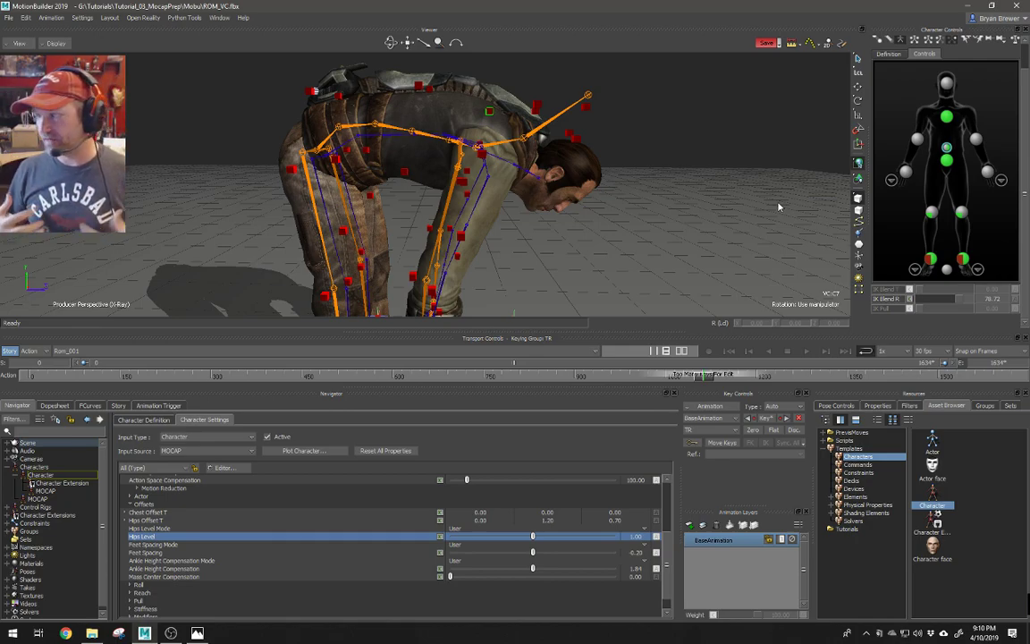
scroll(630, 194, "up", 3)
scroll(573, 169, "down", 4)
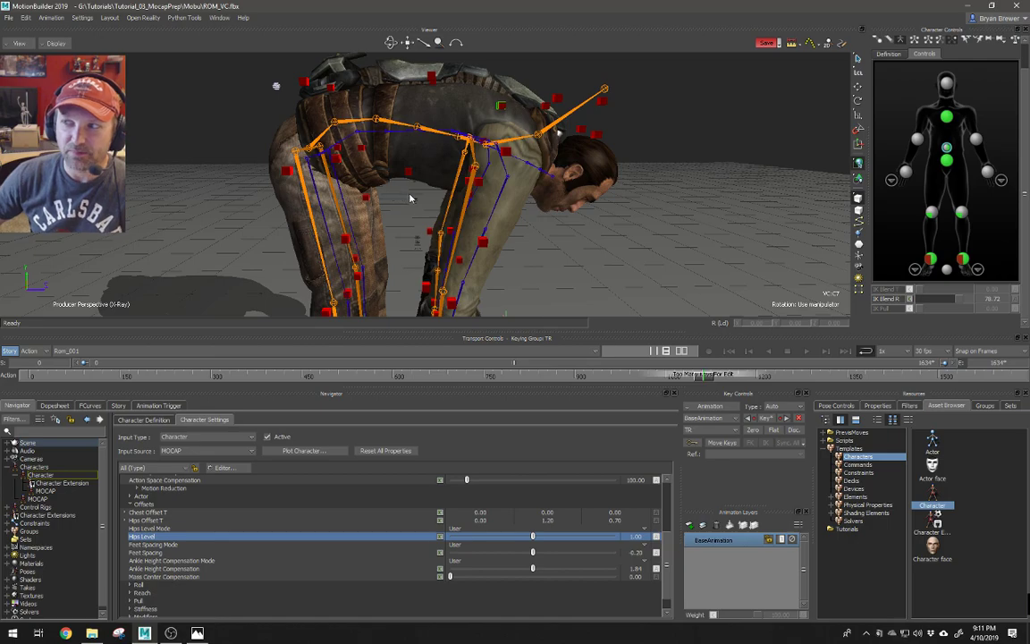
left_click_drag(542, 225, 478, 226)
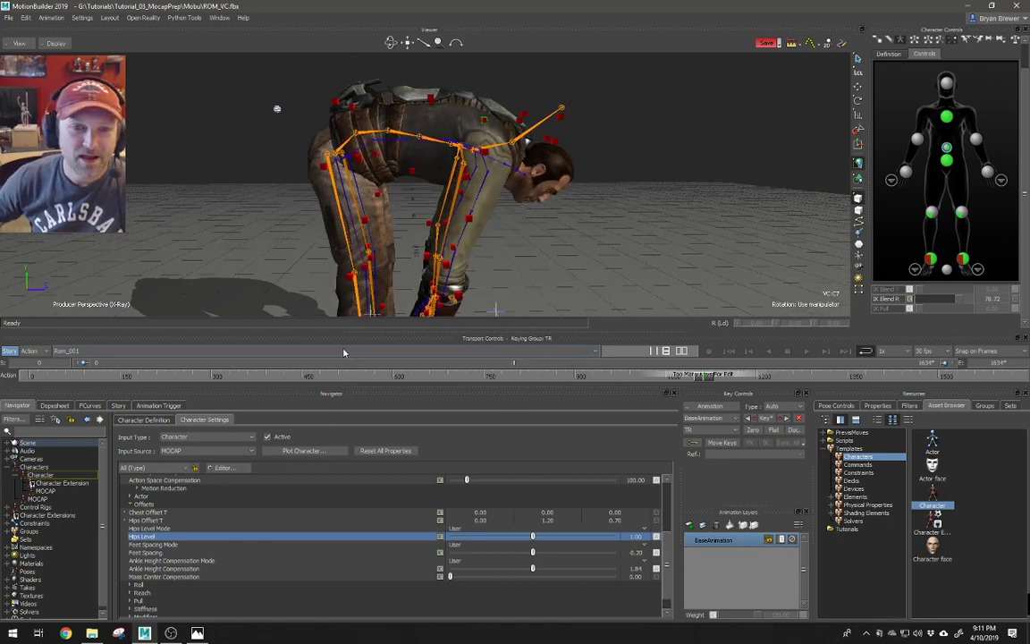
- Try an IK Blend R of 80.85 on the lower spine effector while viewing the back up close
left_click(679, 377)
left_click_drag(680, 379, 704, 386)
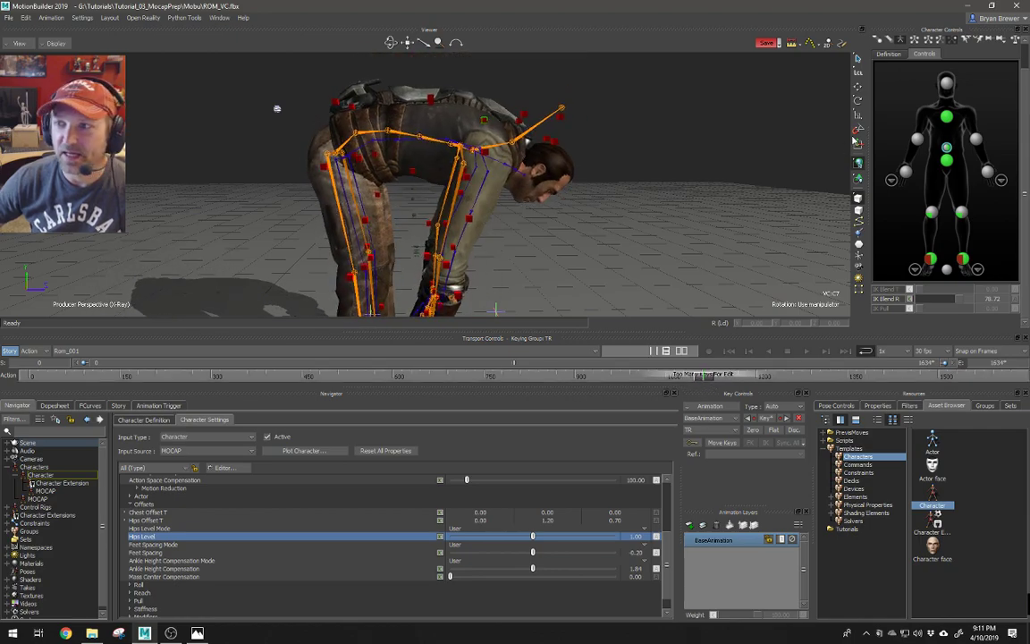
key("a")
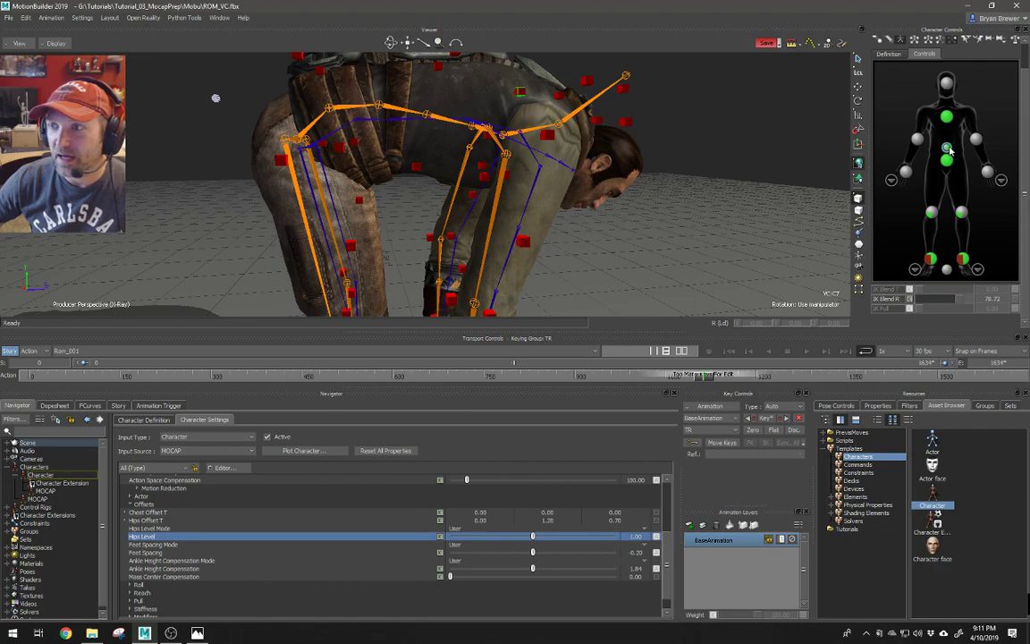
mouse_move(950, 301)
left_mouse_down()
mouse_move(975, 305)
mouse_move(962, 306)
left_mouse_up()
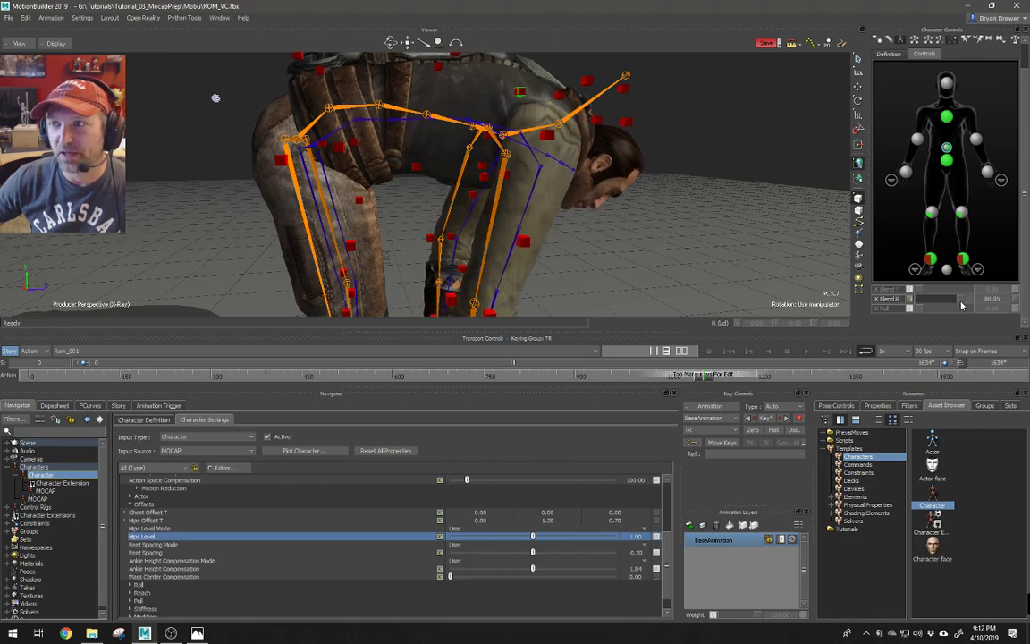
left_click_drag(690, 172, 669, 179)
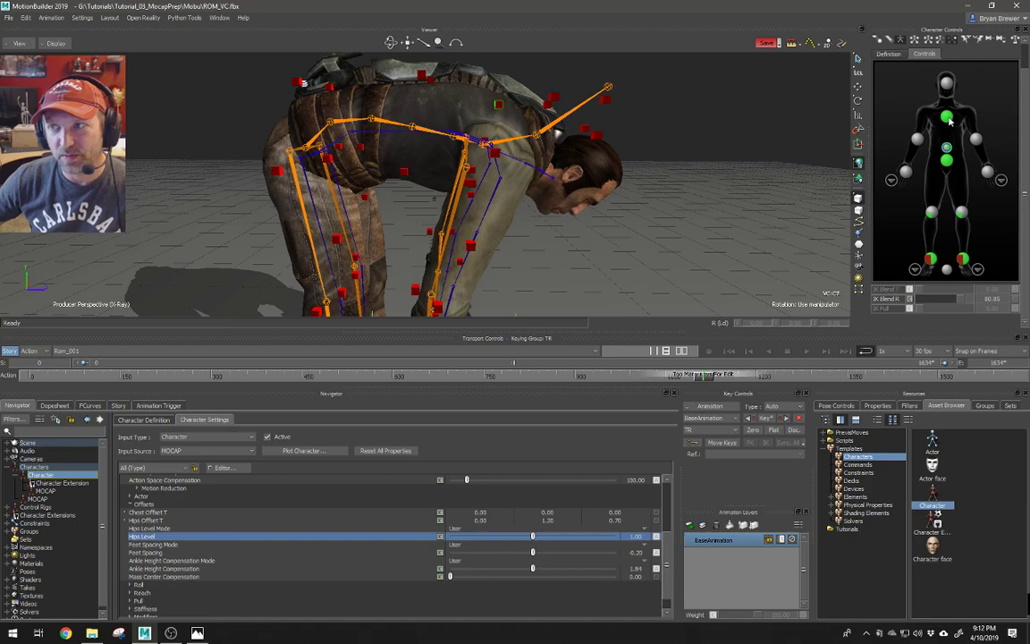
- Set the right ankle effector's IK Pull to 100 and the lower spine effector's IK Blend R to 79.79
left_click(932, 260)
left_click(933, 262)
left_click(963, 261)
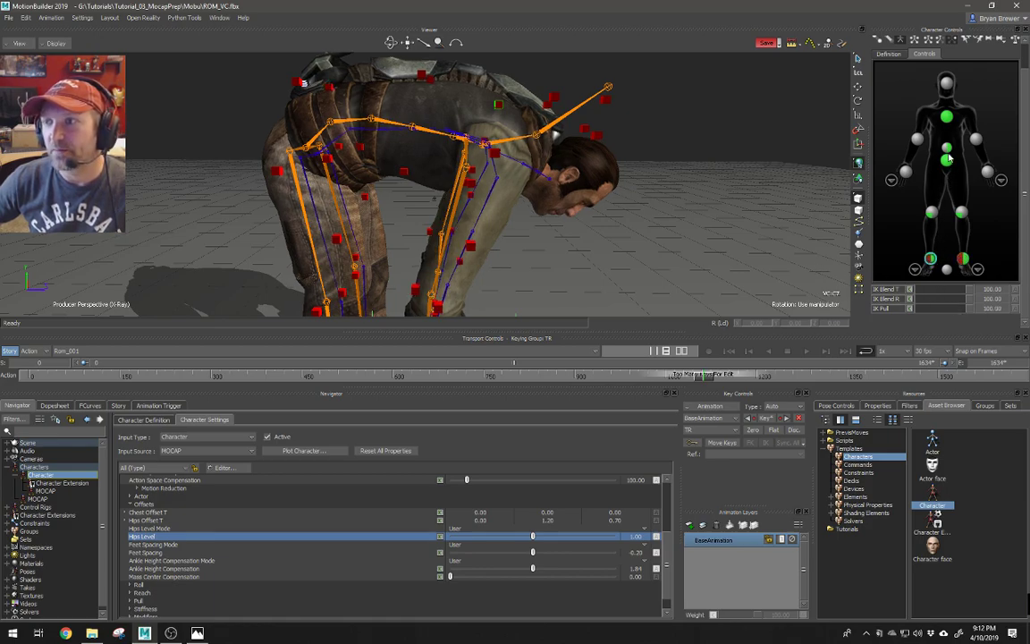
left_click_drag(973, 308, 894, 287)
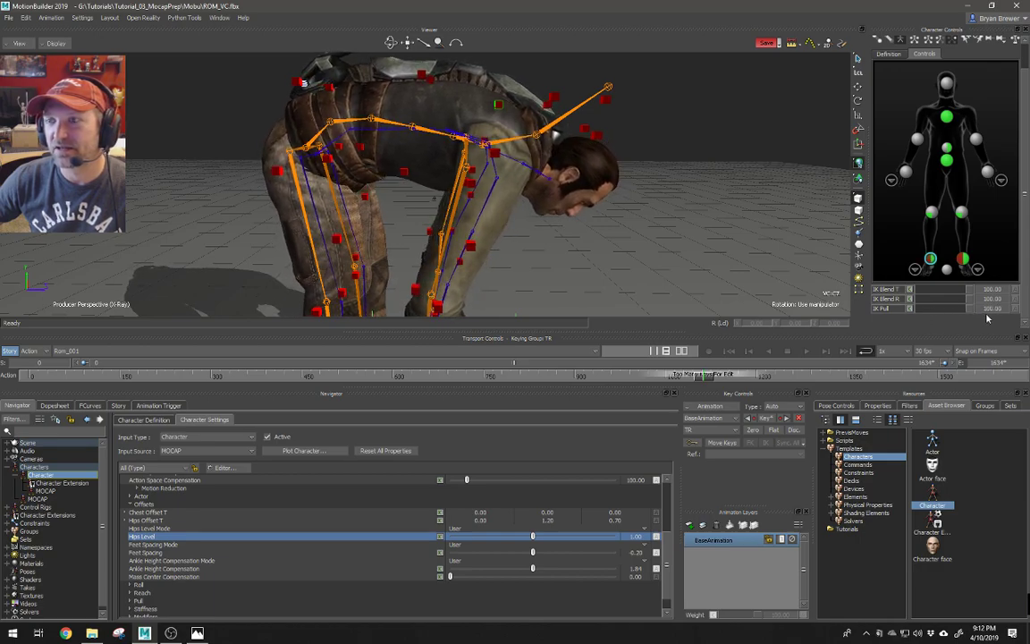
left_click(947, 148)
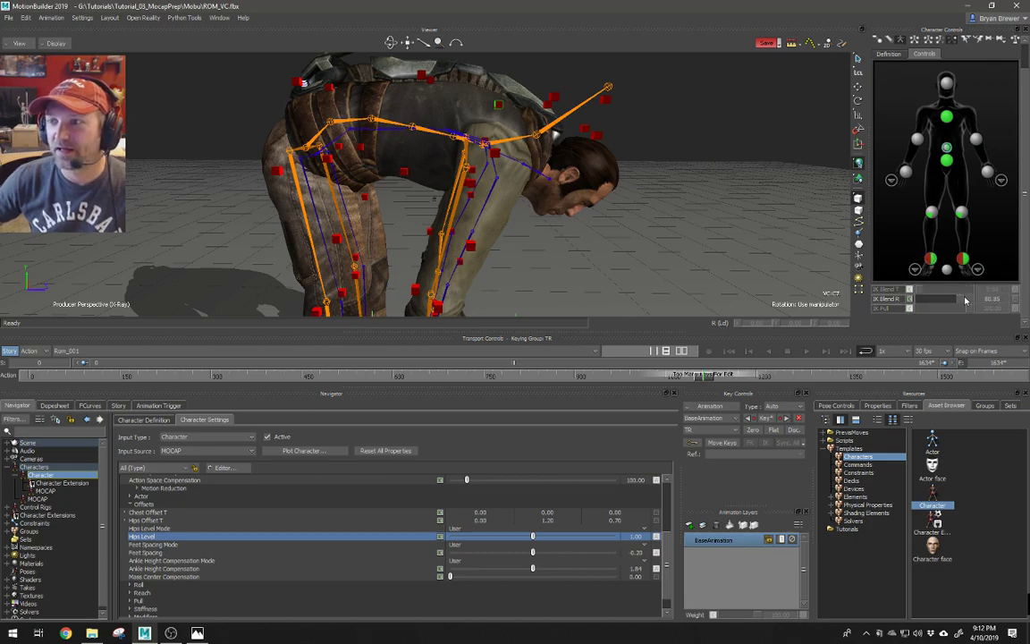
mouse_move(958, 299)
left_mouse_down()
mouse_move(945, 304)
mouse_move(1000, 302)
mouse_move(958, 304)
left_mouse_up()
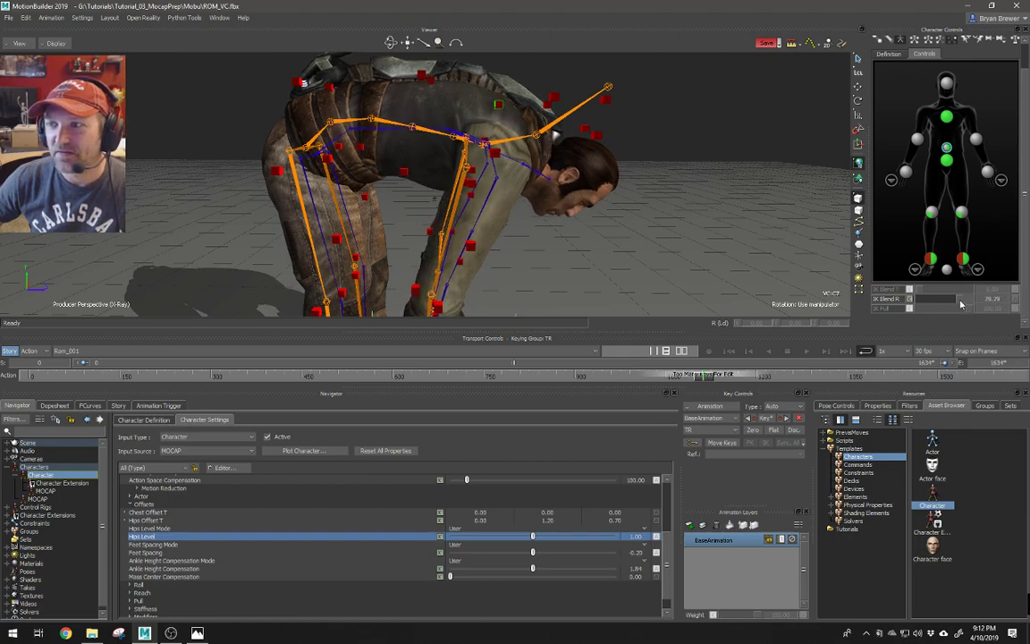
- Select the head and both wrist effectors and set their IK Blend R to 100
left_click(917, 142)
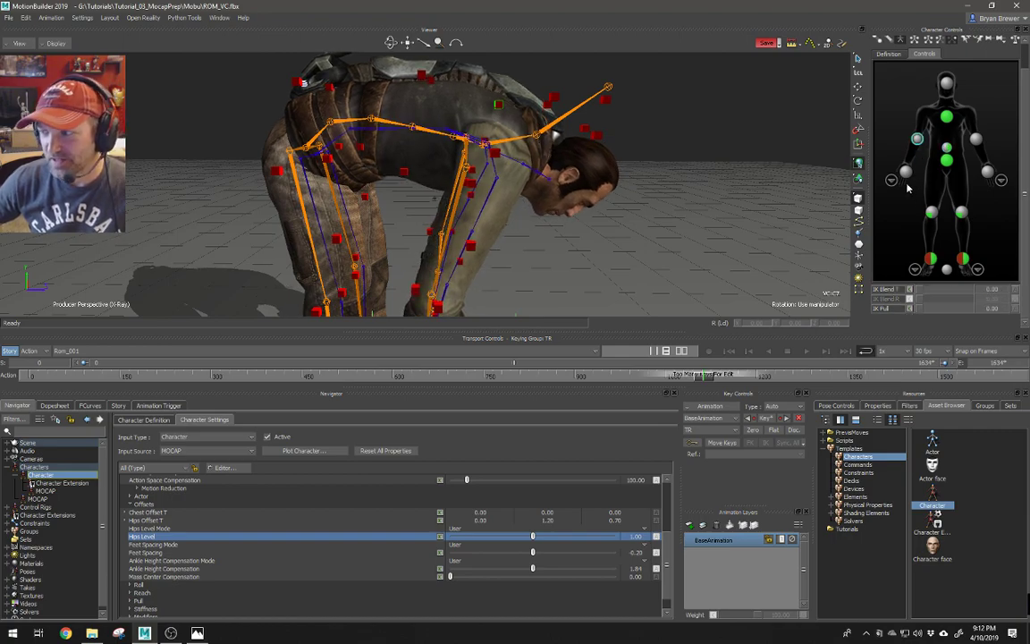
left_click_drag(559, 157, 619, 144, "ctrl+shift")
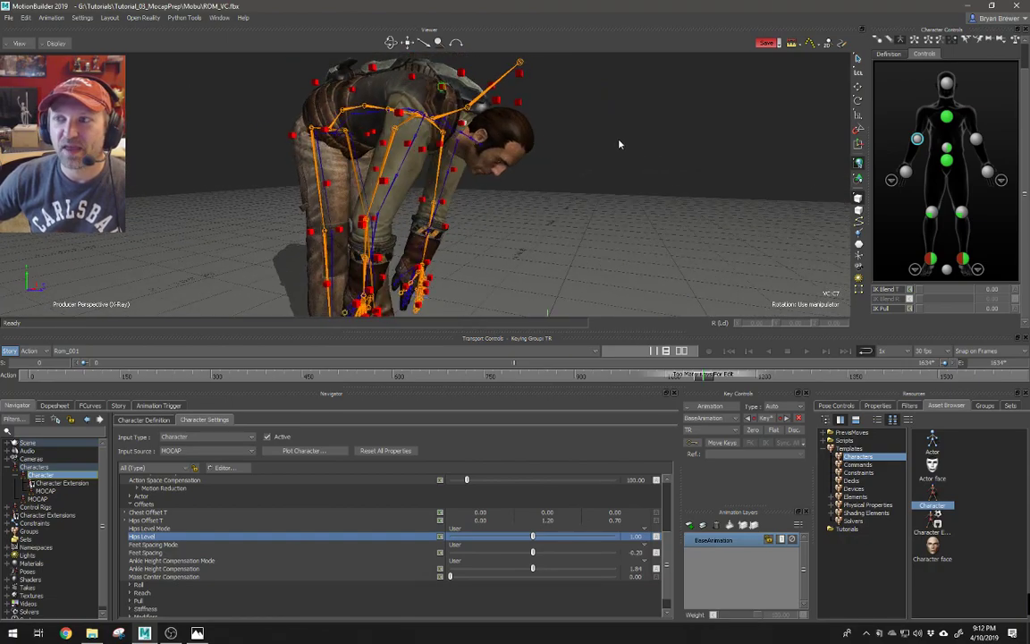
left_click(947, 84)
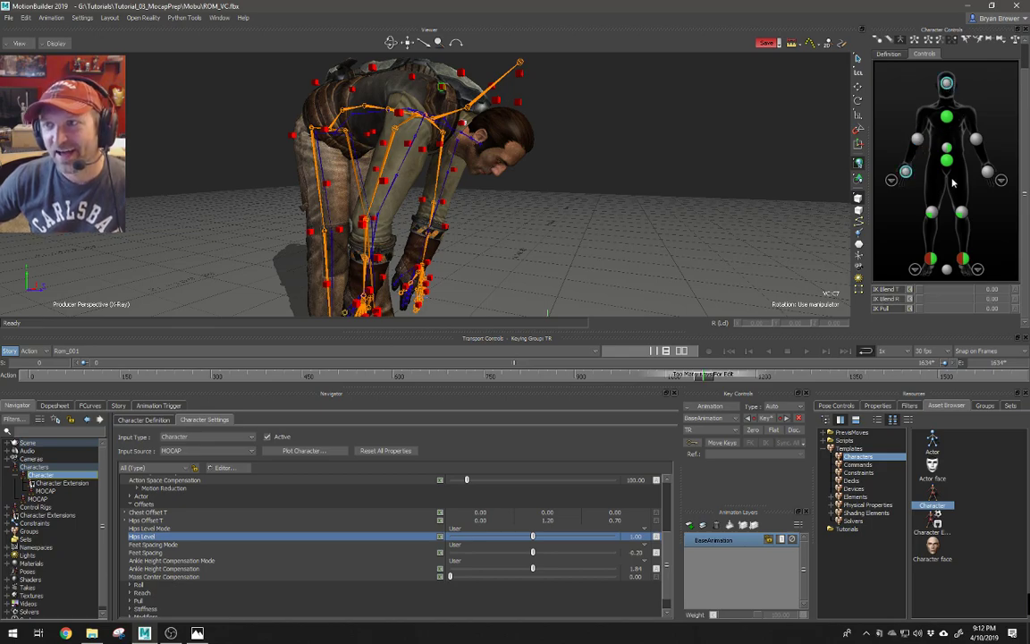
mouse_move(672, 170)
left_mouse_down("ctrl+shift")
mouse_move(655, 162)
mouse_move(664, 156)
left_mouse_up("ctrl+shift")
key("ctrl+a")
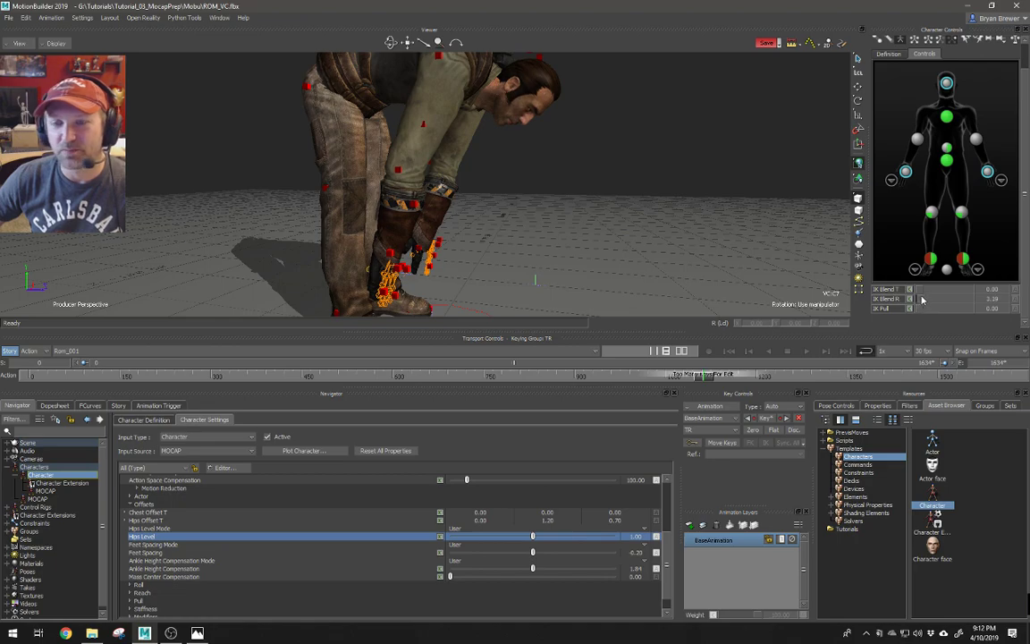
left_click_drag(922, 299, 970, 298)
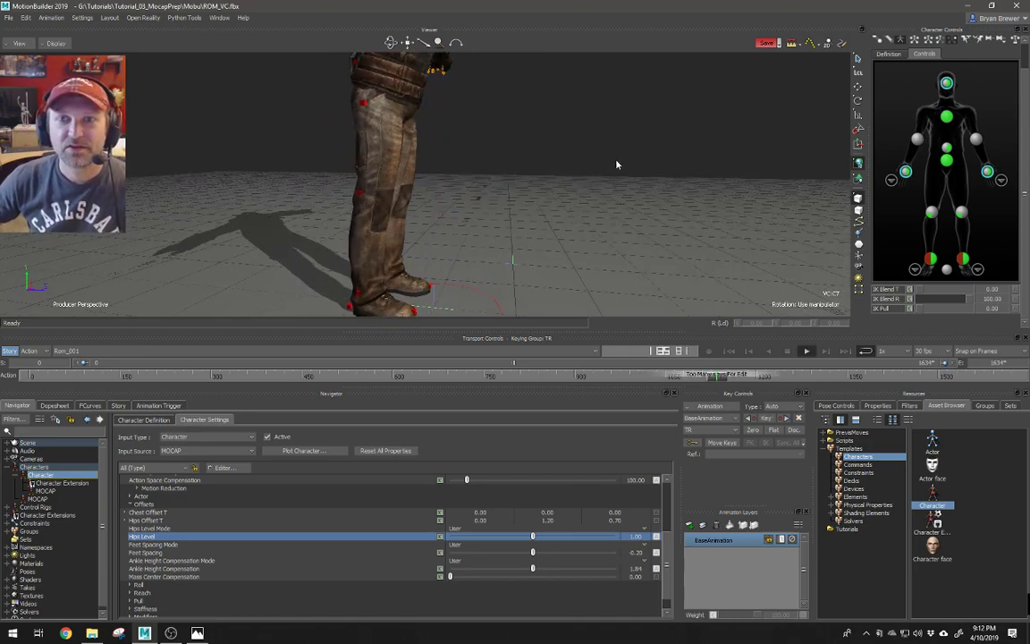
- Set the character's Chest Offset T to -1.90 on the third axis, checking the shoulders against the markers
left_click_drag(616, 165, 579, 170, "ctrl+shift")
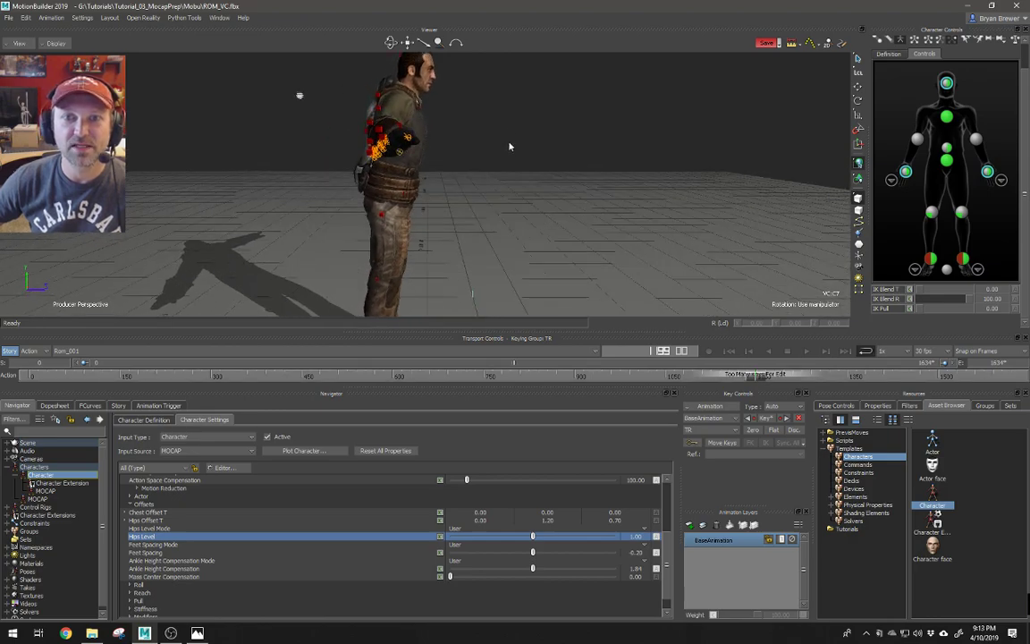
scroll(537, 193, "up", 5)
left_click_drag(558, 208, 493, 203)
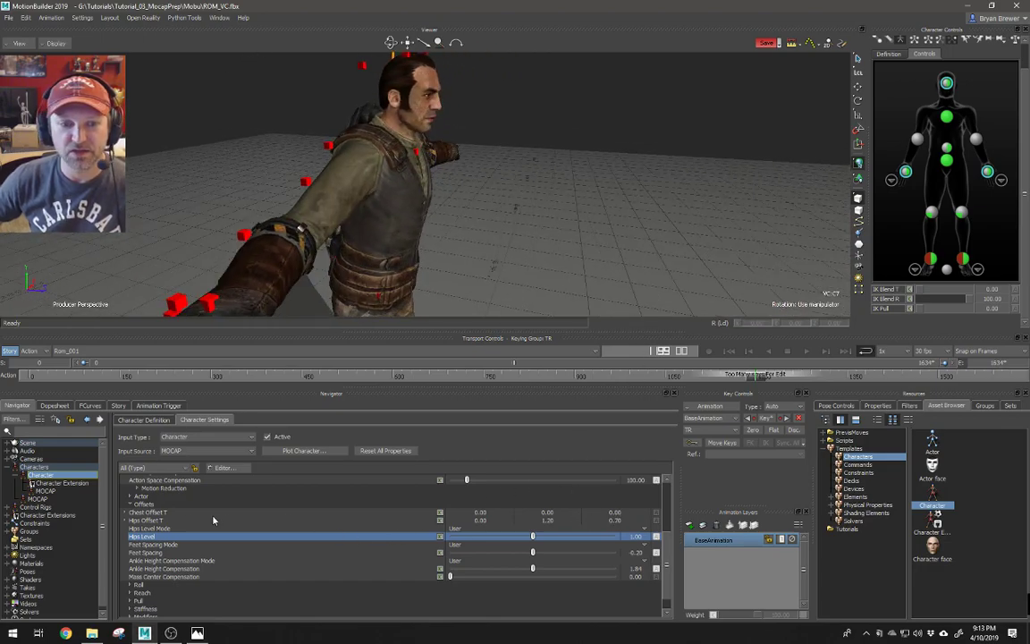
left_click(178, 512)
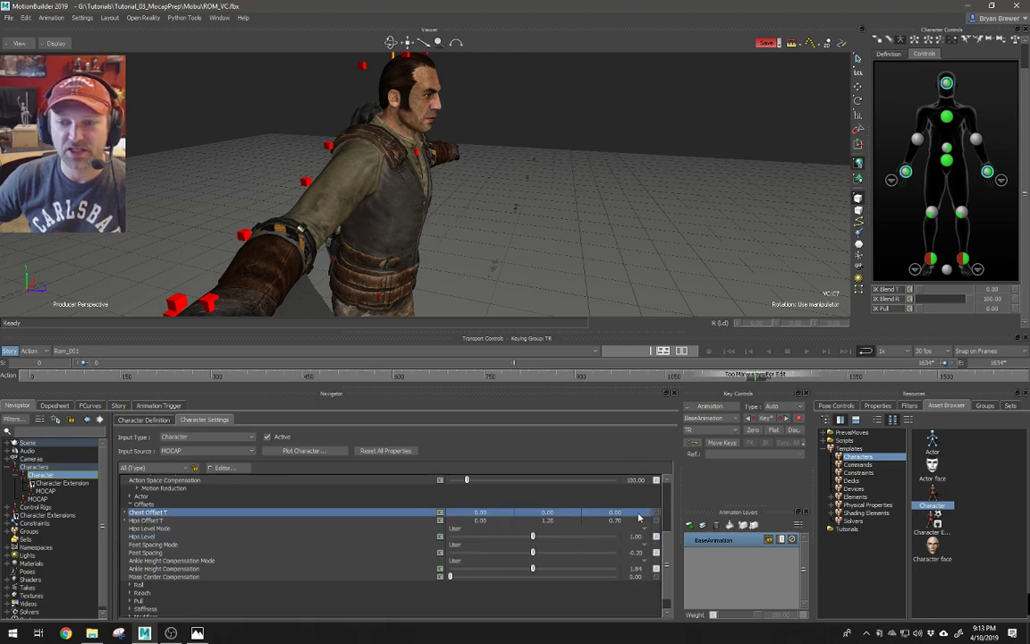
left_click_drag(615, 517, 612, 517)
scroll(500, 255, "up", 4)
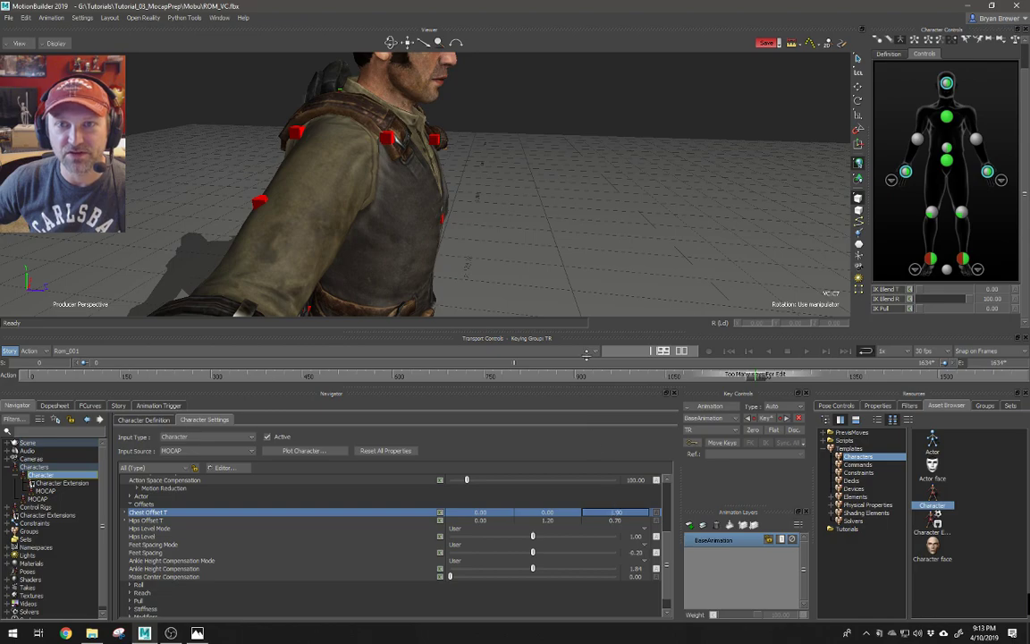
- Examine the character's arms, hands and torso against the markers from several angles during playback
left_click_drag(530, 248, 435, 219, "ctrl+shift")
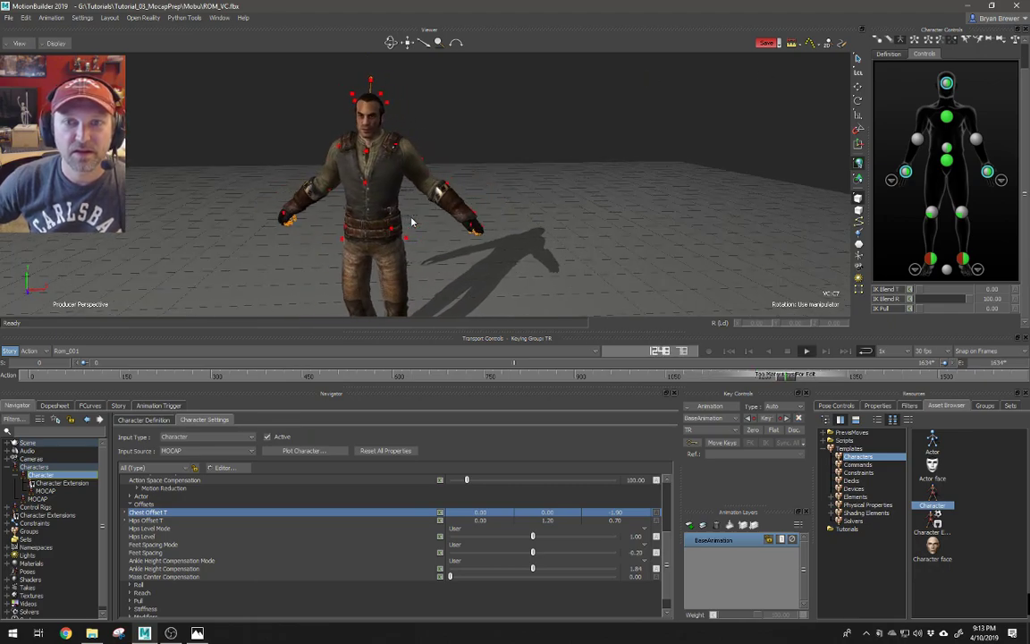
left_click_drag(412, 222, 538, 180, "ctrl+shift")
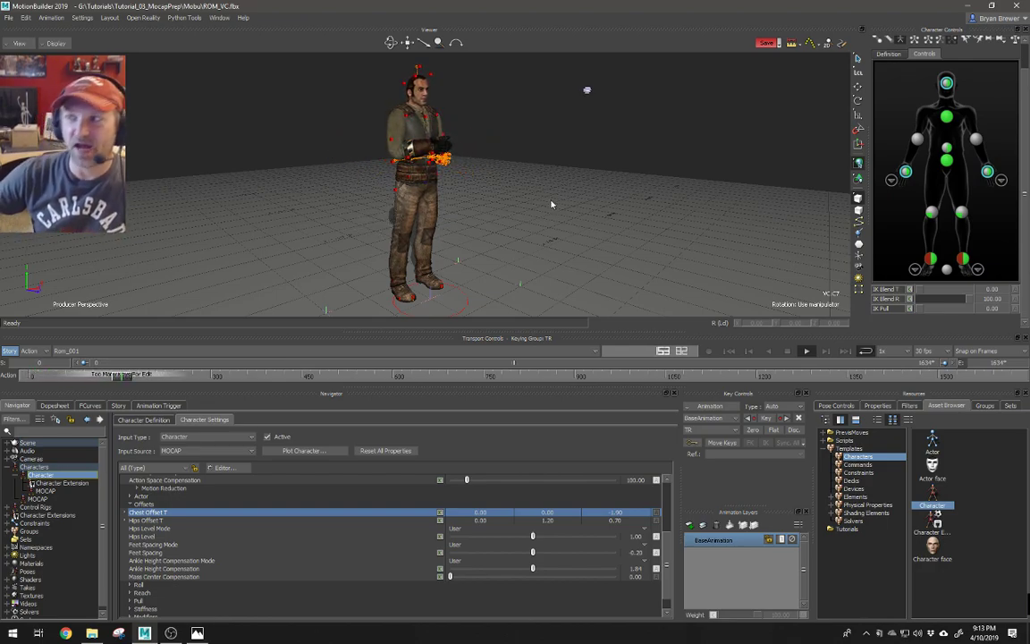
left_click_drag(522, 205, 526, 207, "alt")
right_click_drag(526, 207, 582, 230, "alt")
mouse_move(581, 230)
left_mouse_down("alt")
mouse_move(586, 202)
mouse_move(573, 214)
mouse_move(591, 220)
left_mouse_up("alt")
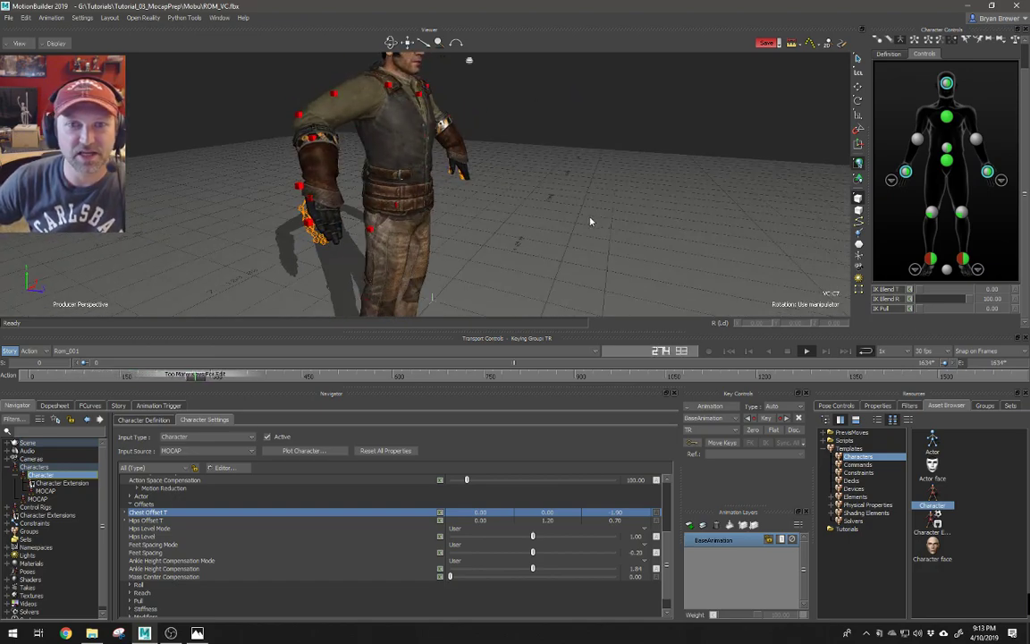
left_click_drag(476, 200, 477, 228, "alt")
left_click_drag(519, 185, 358, 198, "alt")
- Set IK Blend T to 20.21 on the head and wrist effectors and scrub back to the pose with the hands together
left_click_drag(922, 291, 931, 281)
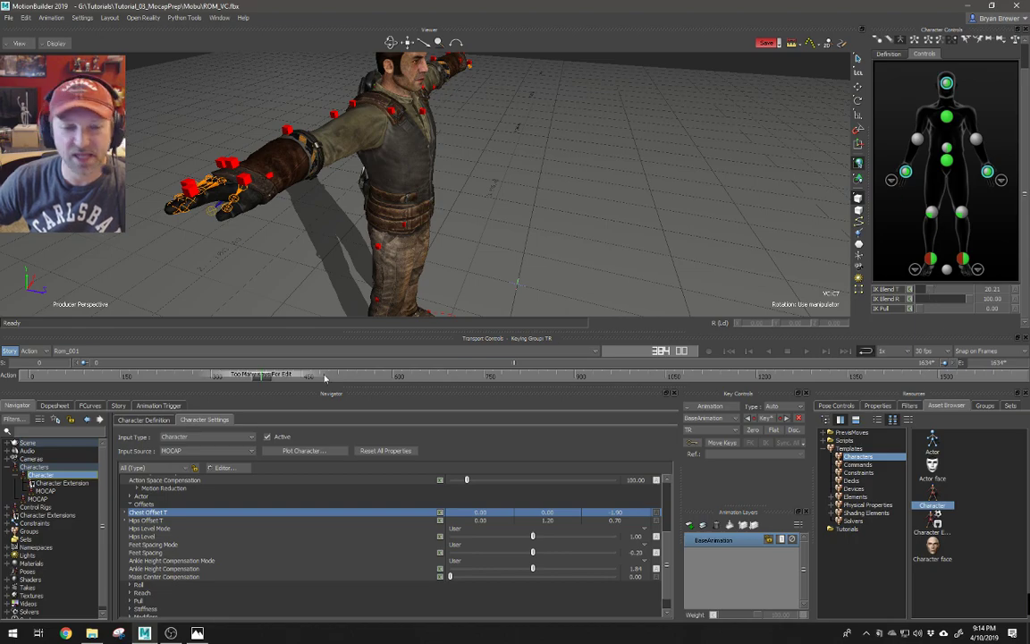
left_click_drag(252, 376, 109, 386)
left_click_drag(250, 188, 464, 195)
- Switch to the Photos app and compare the marker placement in mocap.JPG and mocap2.jpg, then minimize it
left_click(198, 632)
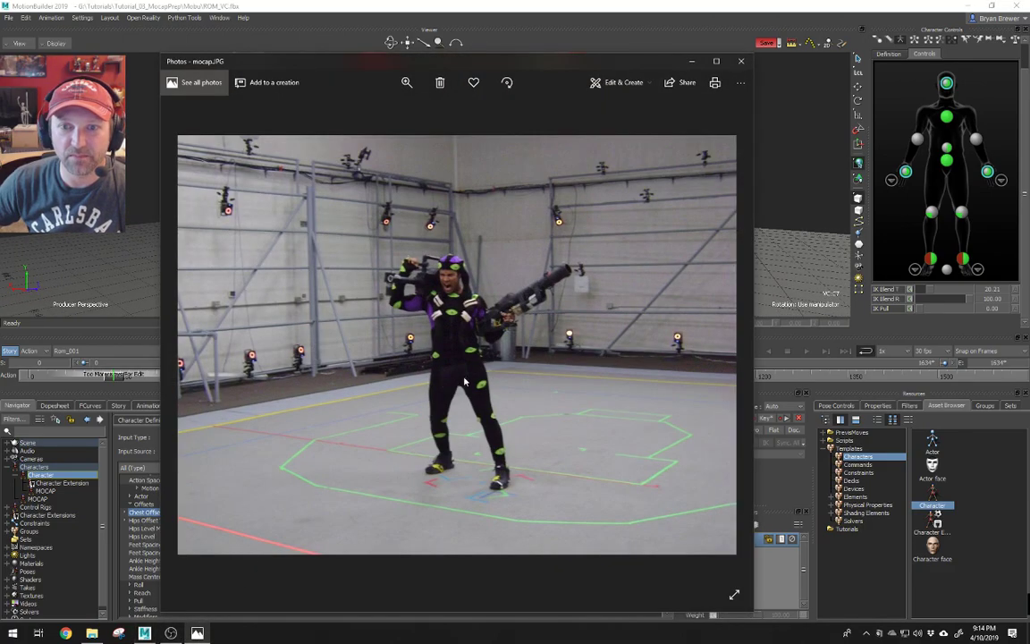
key("Right")
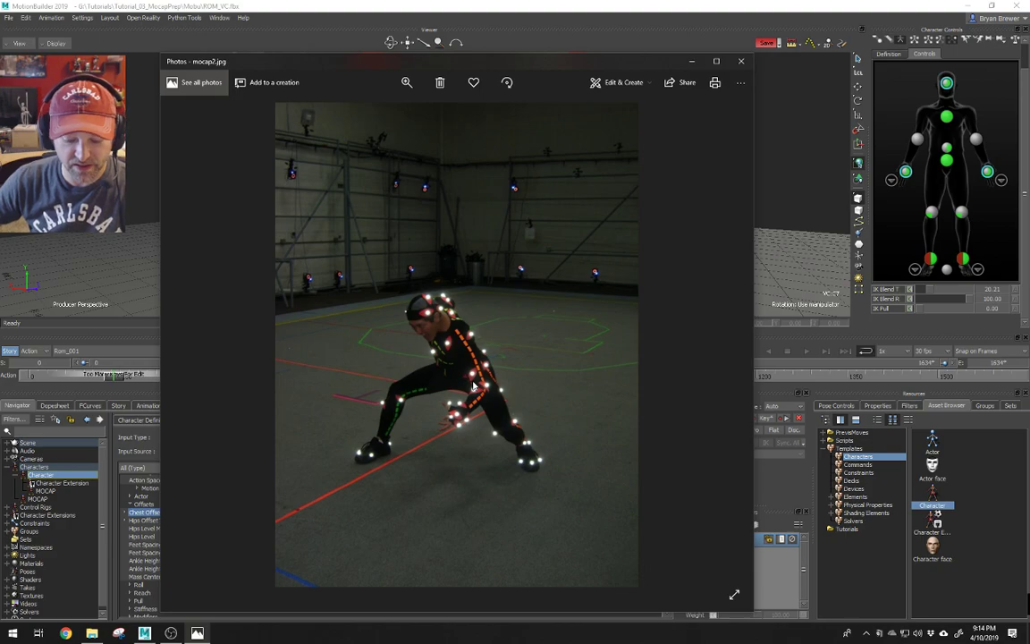
key("Left")
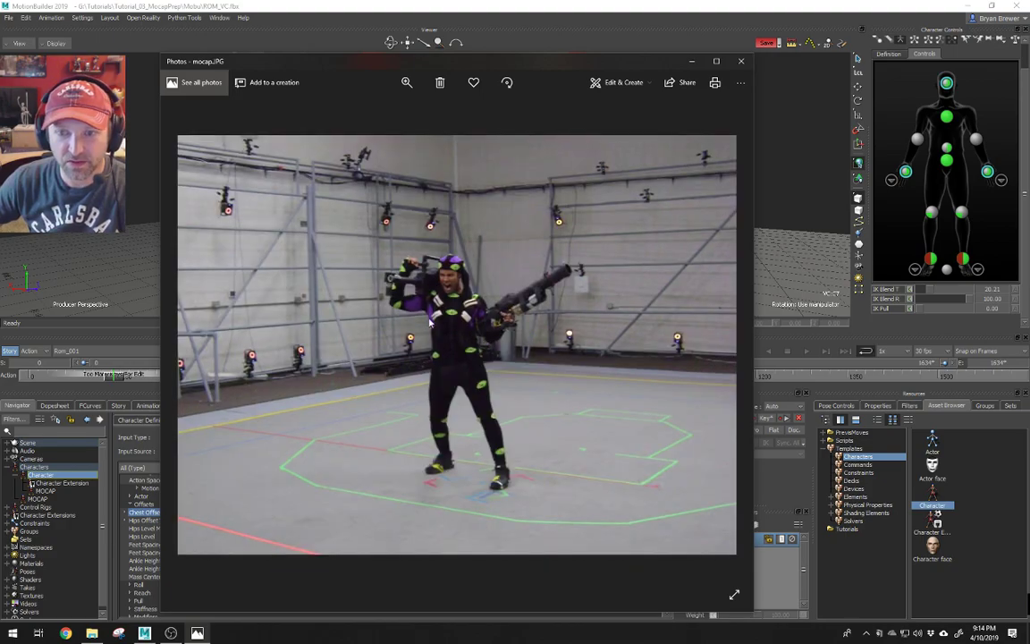
key("Right")
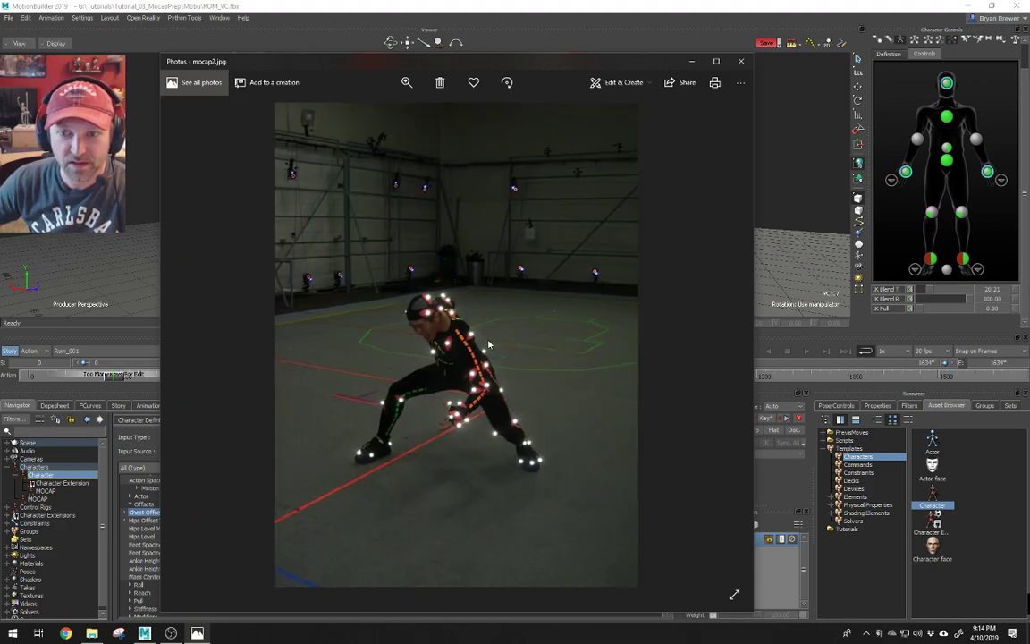
key("Left")
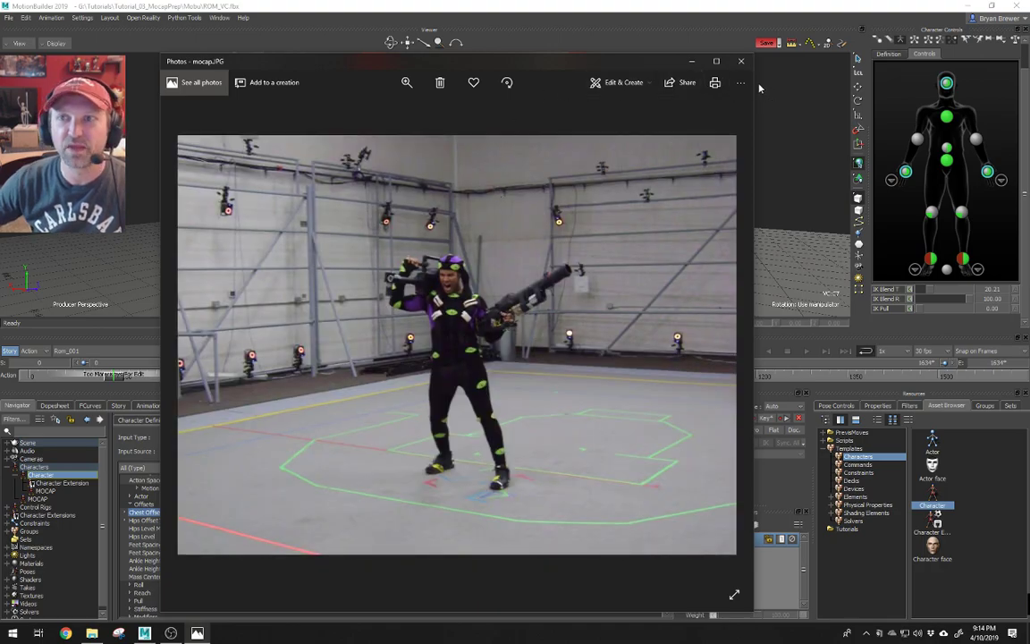
left_click(690, 63)
- Try IK Blend T values of 40.43 and 19.15 on both elbow effectors, then reset it to 0
middle_click_drag(550, 183, 672, 192)
left_click(975, 140)
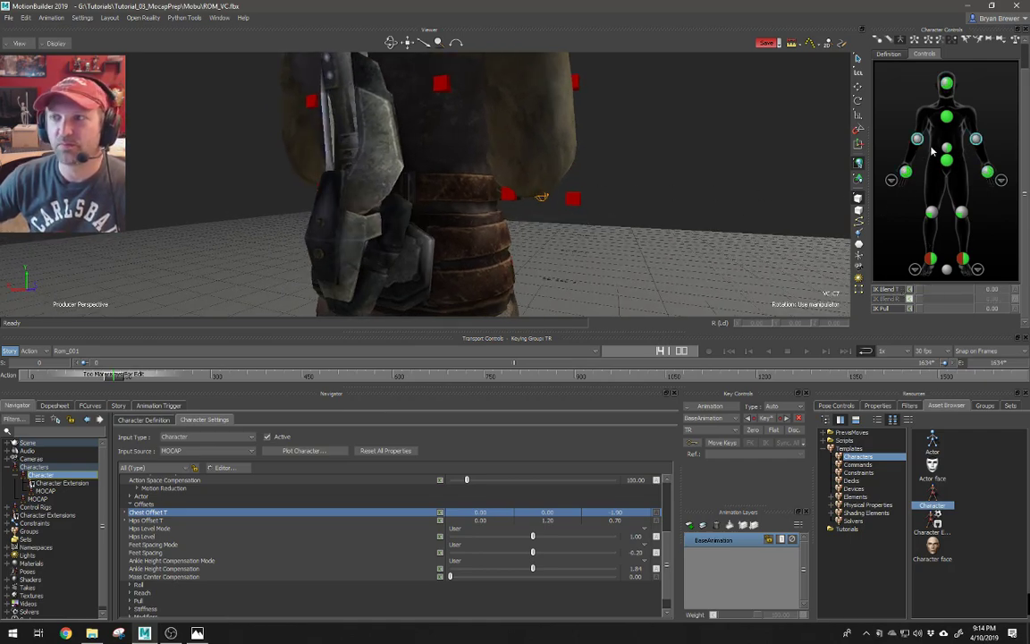
mouse_move(619, 187)
left_mouse_down("alt")
mouse_move(655, 189)
mouse_move(631, 187)
left_mouse_up("alt")
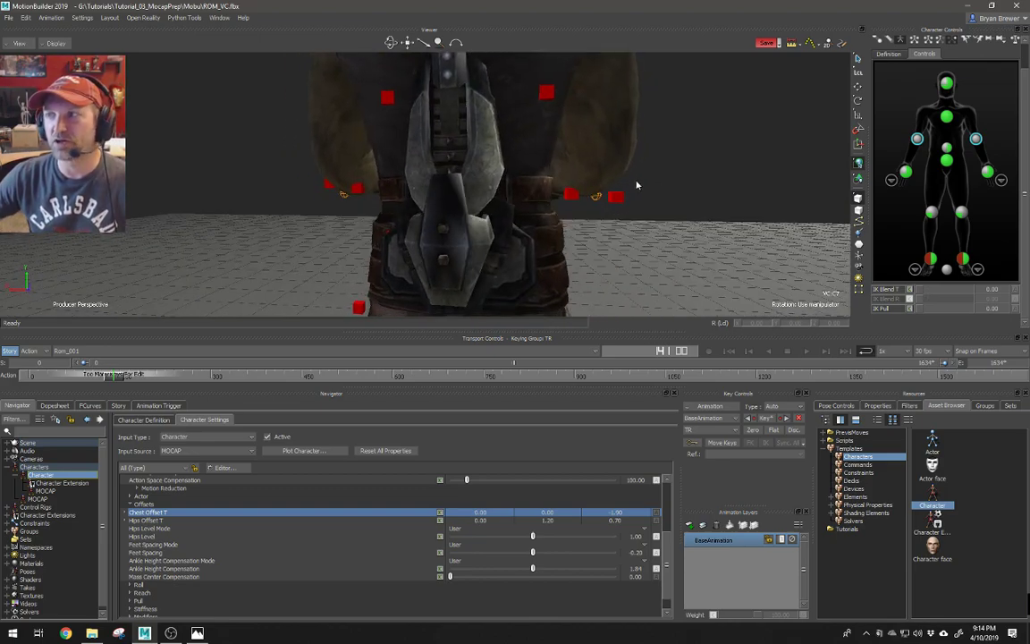
mouse_move(930, 295)
left_mouse_down()
mouse_move(910, 294)
mouse_move(954, 295)
mouse_move(929, 295)
left_mouse_up()
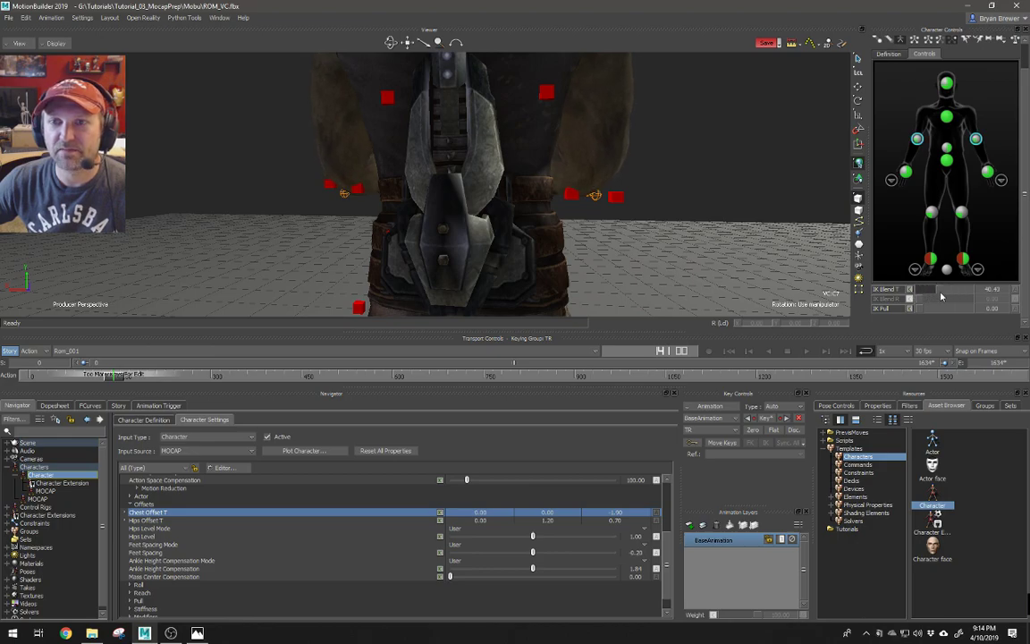
left_click_drag(625, 215, 655, 217, "alt")
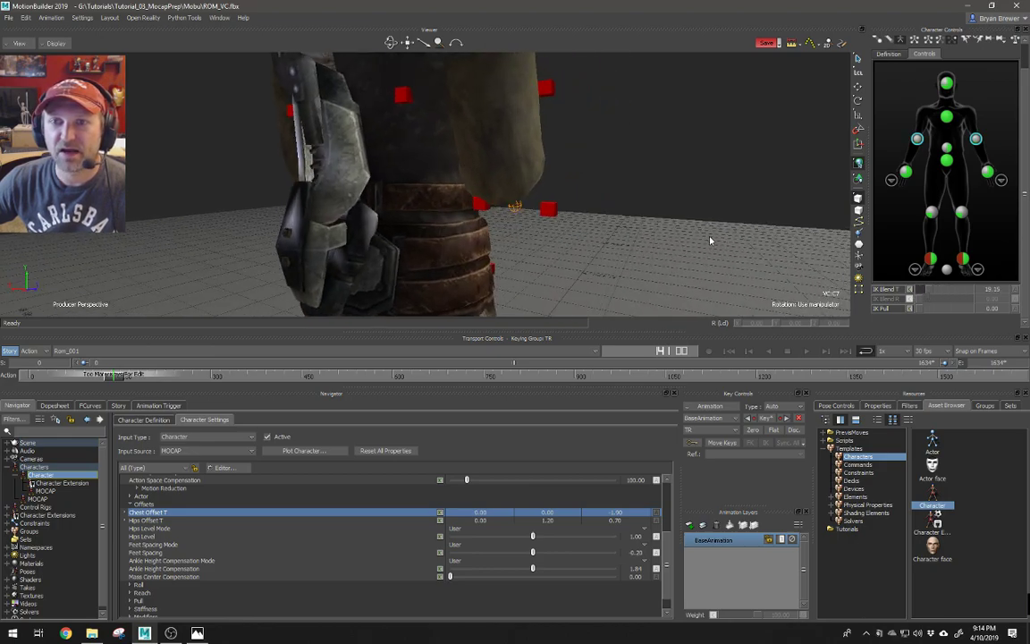
left_click_drag(711, 239, 729, 240, "alt")
left_click_drag(925, 292, 920, 292)
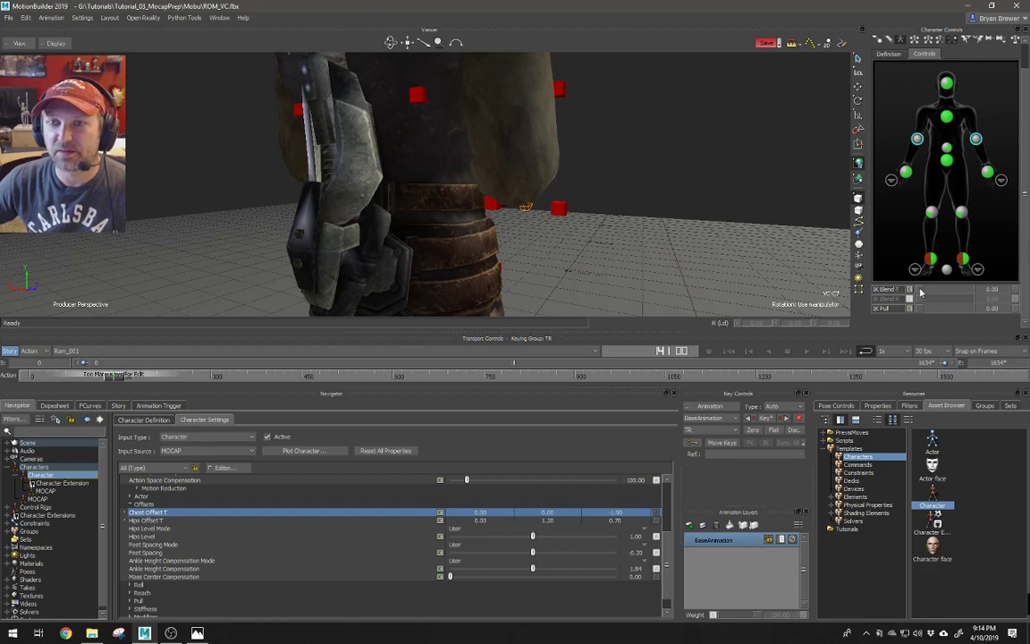
- Set IK Blend T to 67.02 on both wrist effectors and show only the models to check the hands
left_click(906, 172)
left_click_drag(749, 189, 640, 195, "alt")
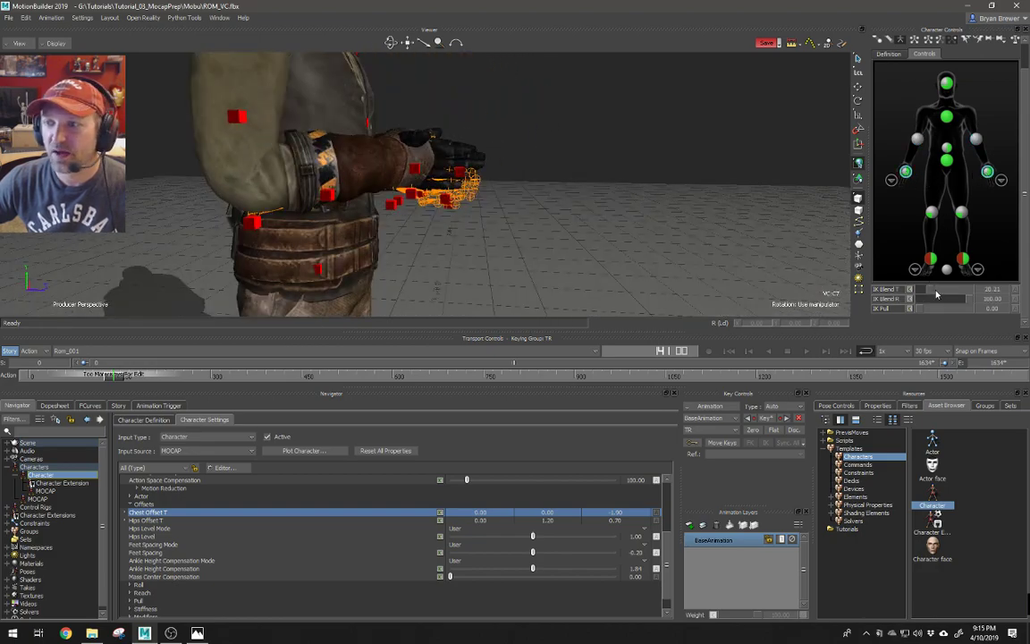
left_click_drag(930, 290, 953, 292)
left_click_drag(797, 233, 731, 177, "alt")
key("ctrl+a")
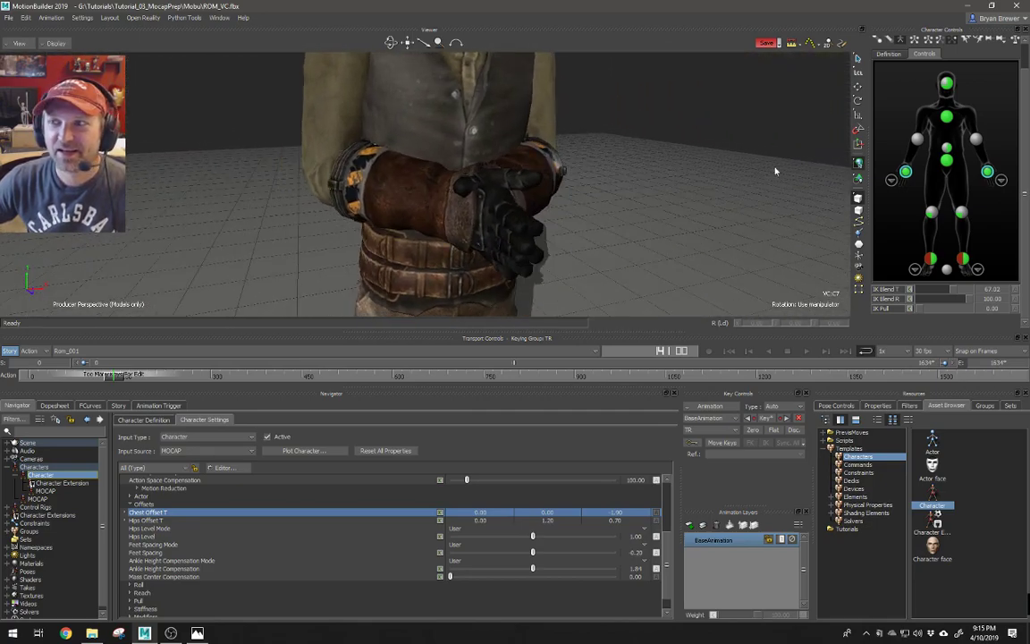
- Inspect the hands-together pose, restore the normal viewer display and review the full range-of-motion playback from the front and side
right_click_drag(720, 232, 518, 152, "alt")
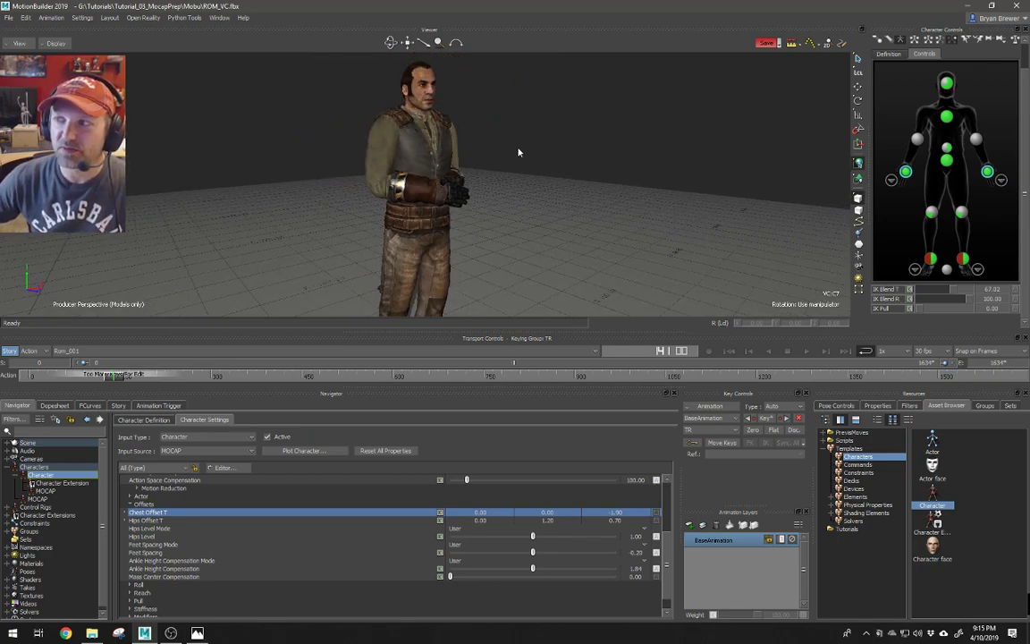
mouse_move(536, 206)
left_mouse_down("alt")
mouse_move(543, 212)
mouse_move(527, 202)
left_mouse_up("alt")
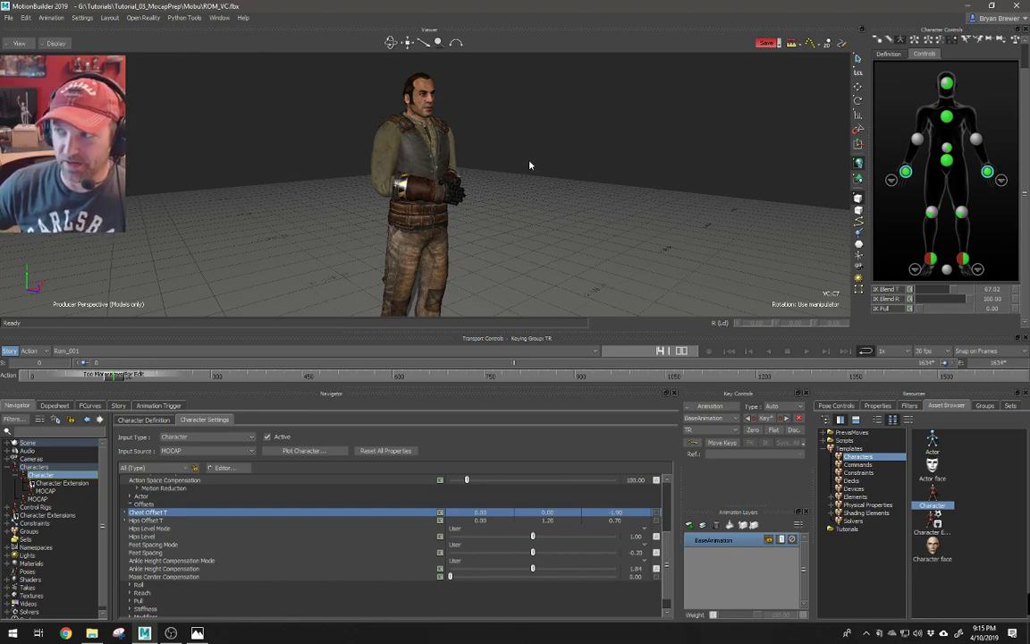
mouse_move(551, 186)
left_mouse_down("alt")
mouse_move(538, 189)
mouse_move(550, 195)
left_mouse_up("alt")
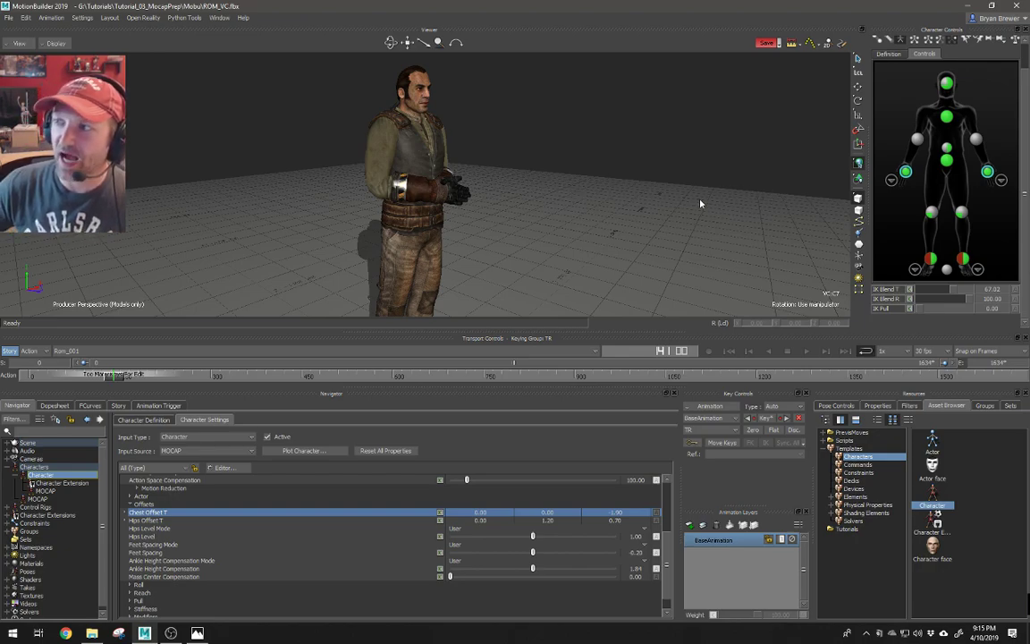
left_click_drag(653, 210, 620, 213, "alt")
key("ctrl+a")
right_click_drag(619, 215, 617, 223, "alt")
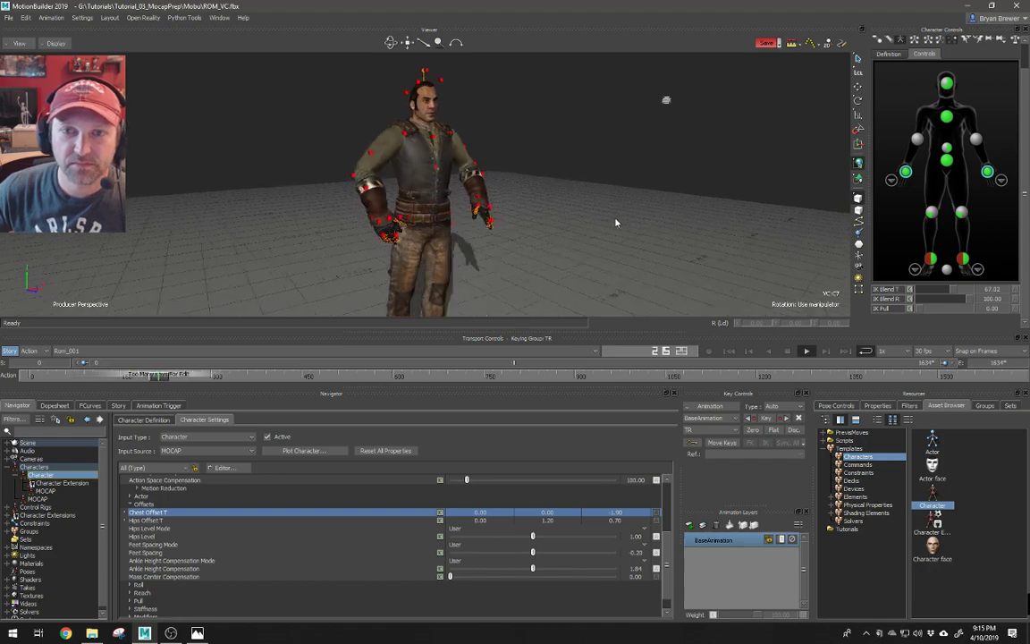
left_click_drag(617, 213, 589, 192, "alt")
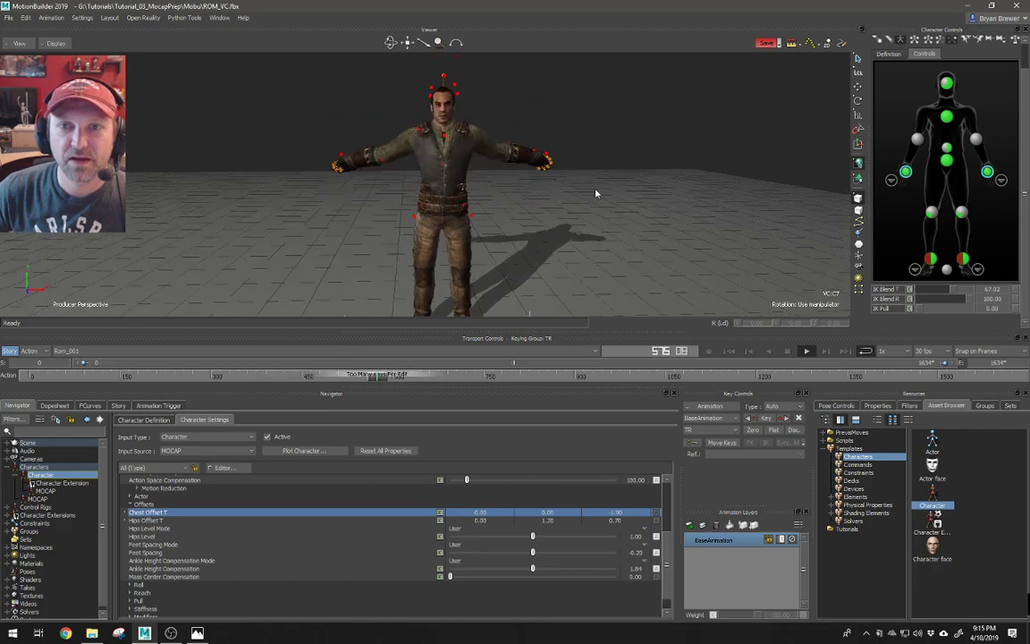
left_click_drag(596, 193, 627, 215, "alt")
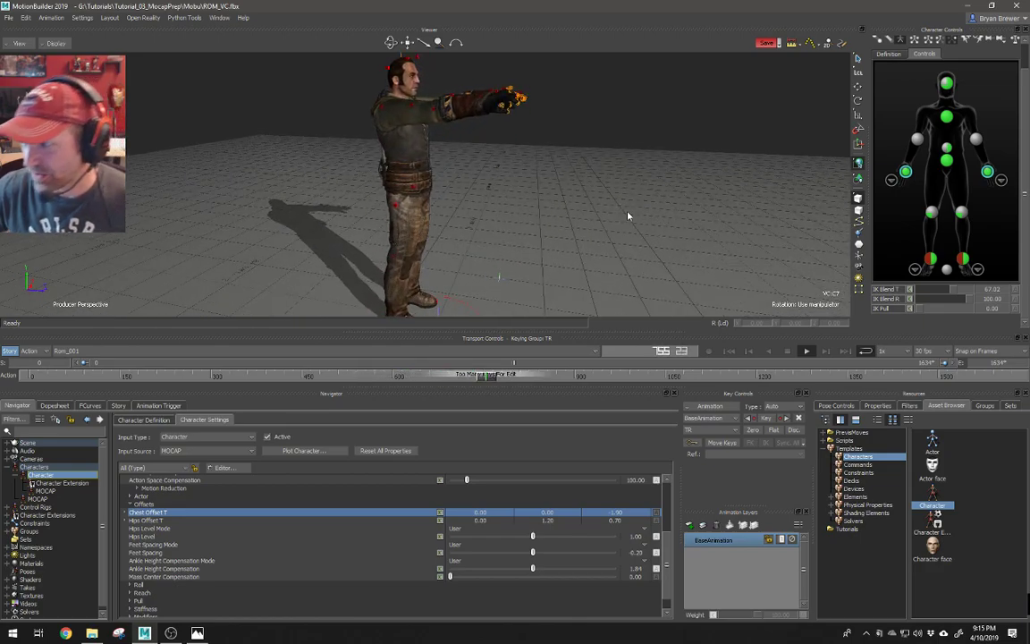
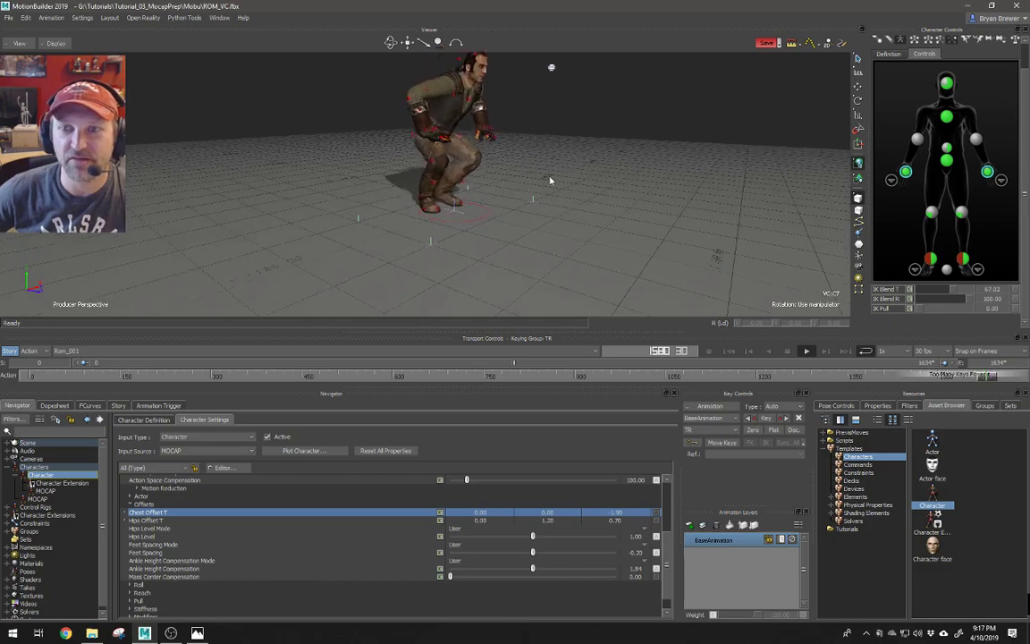
- Select the LeftHandFloor marker and try to raise it with the Translate manipulator during playback
left_click(518, 198)
key("t")
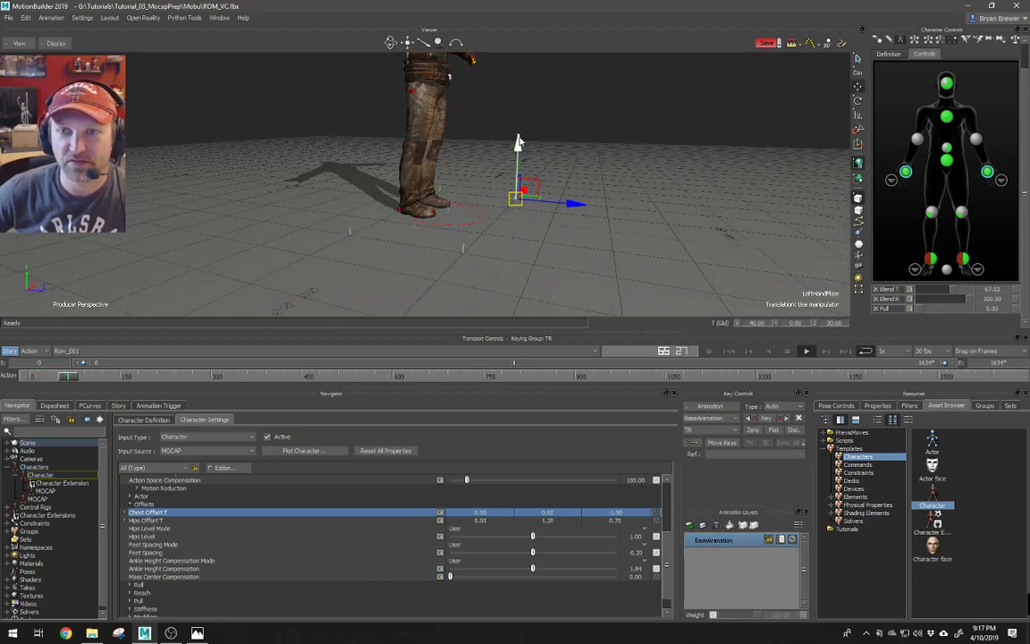
left_click_drag(518, 134, 520, 105)
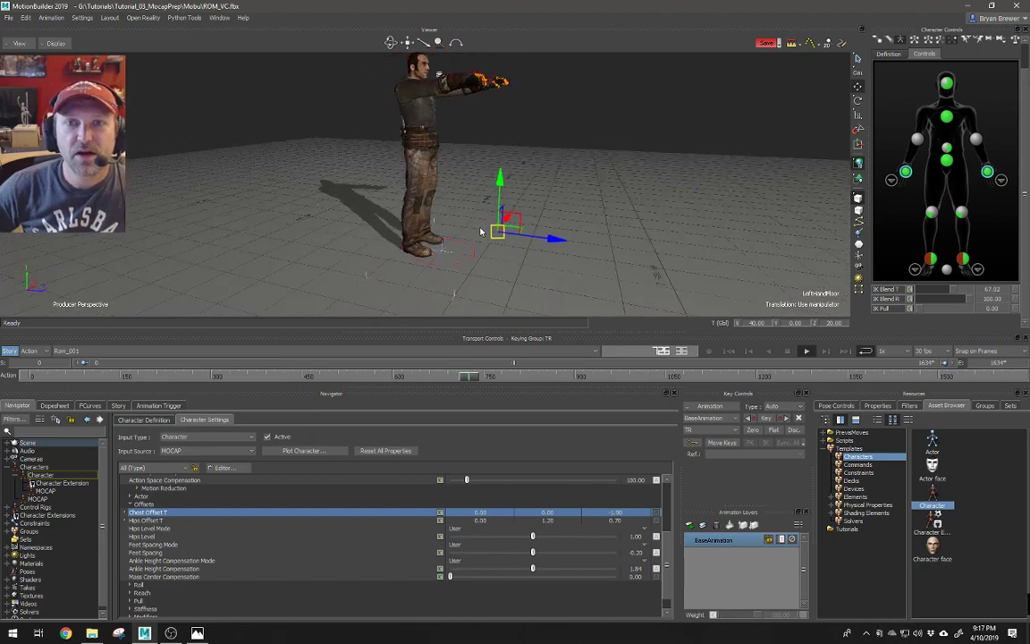
left_click_drag(464, 231, 504, 202, "ctrl")
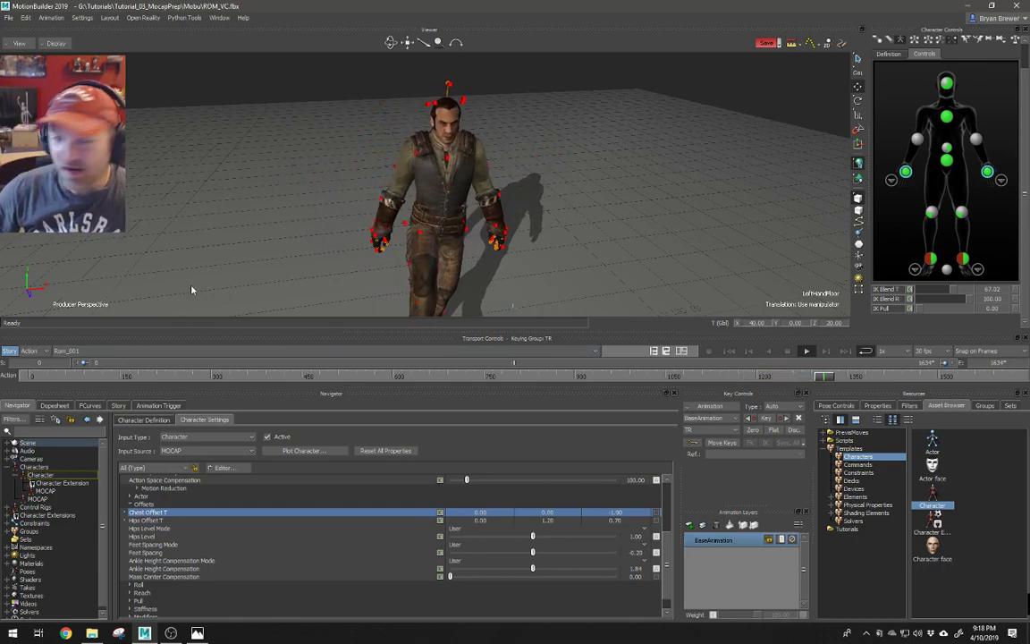
- Pause the range-of-motion playback at frame 1467 and inspect the hands in the walking pose
left_click(449, 195)
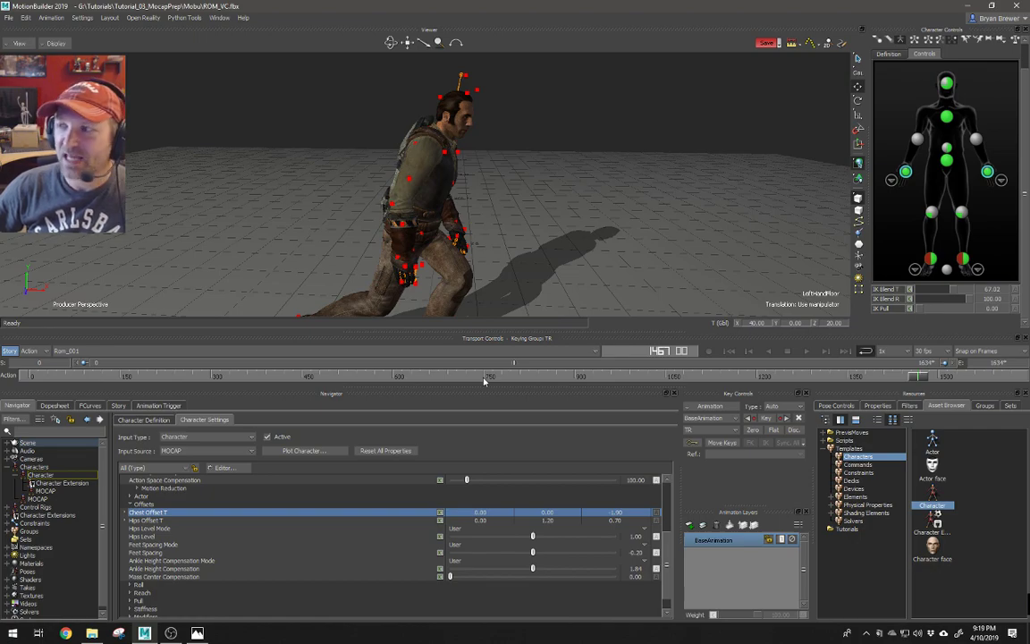
left_click_drag(457, 253, 490, 243, "ctrl+shift")
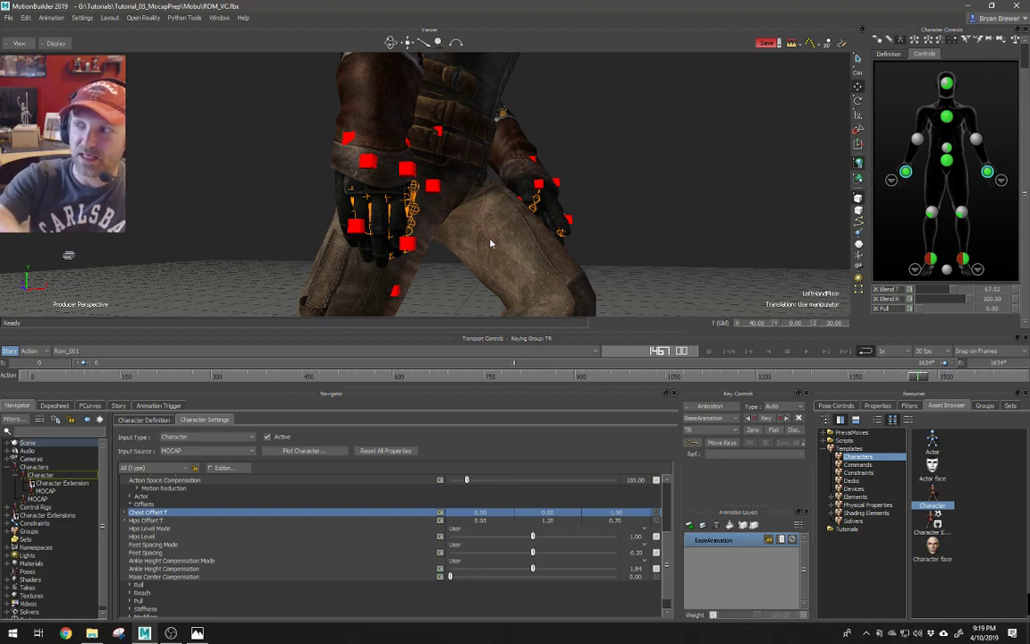
scroll(489, 243, "down", 6)
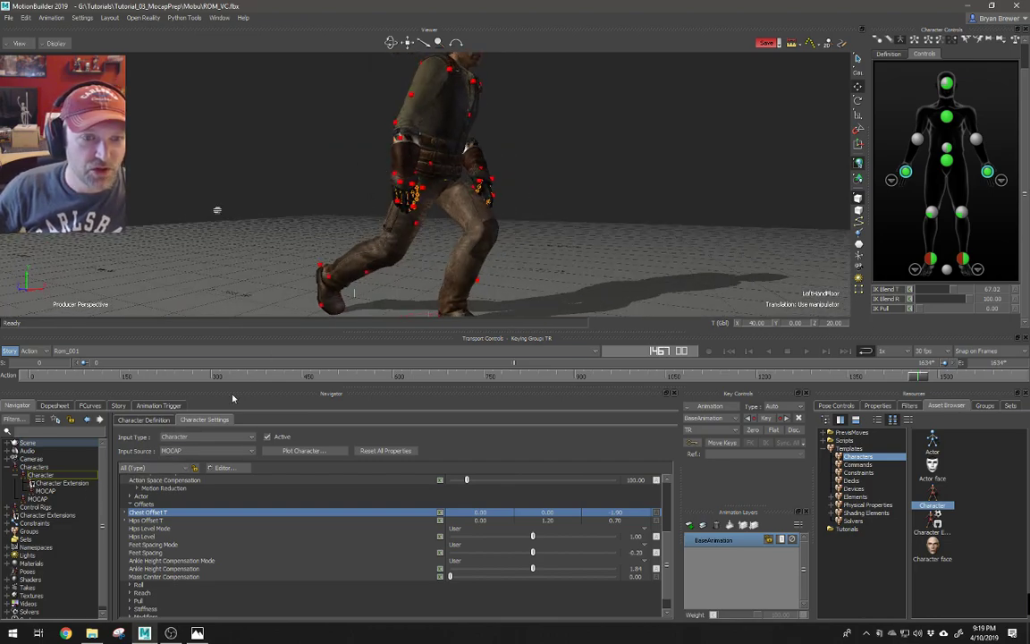
- Scrub the timeline to the T-pose at frame 394 and frame the character's upper body from the front
mouse_move(244, 380)
left_mouse_down()
mouse_move(175, 369)
mouse_move(272, 372)
left_mouse_up()
scroll(414, 216, "down", 3)
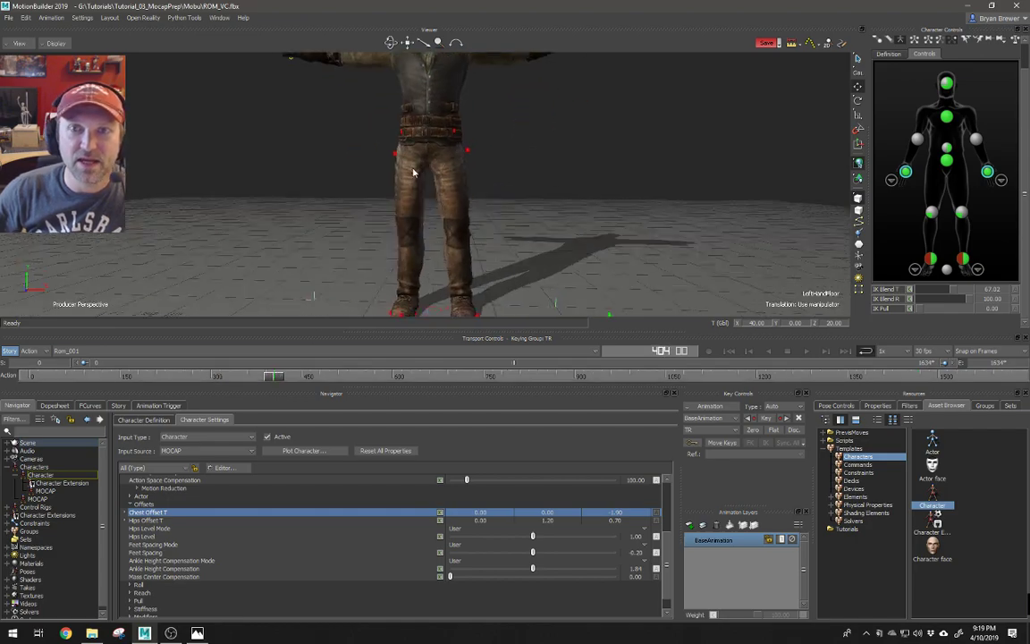
scroll(414, 217, "up", 1)
mouse_move(273, 376)
left_mouse_down()
mouse_move(248, 380)
mouse_move(267, 380)
left_mouse_up()
left_click_drag(375, 238, 409, 258, "alt")
scroll(417, 259, "up", 2)
scroll(416, 259, "up", 1)
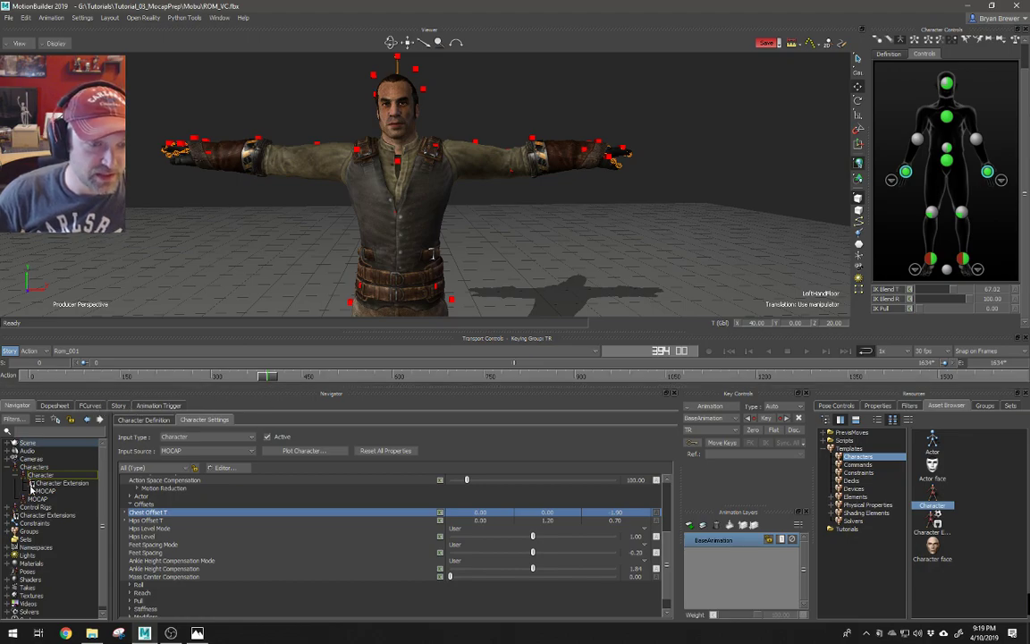
- Deactivate the Character's MOCAP input and remove the characterization from the MOCAP character
left_click(267, 438)
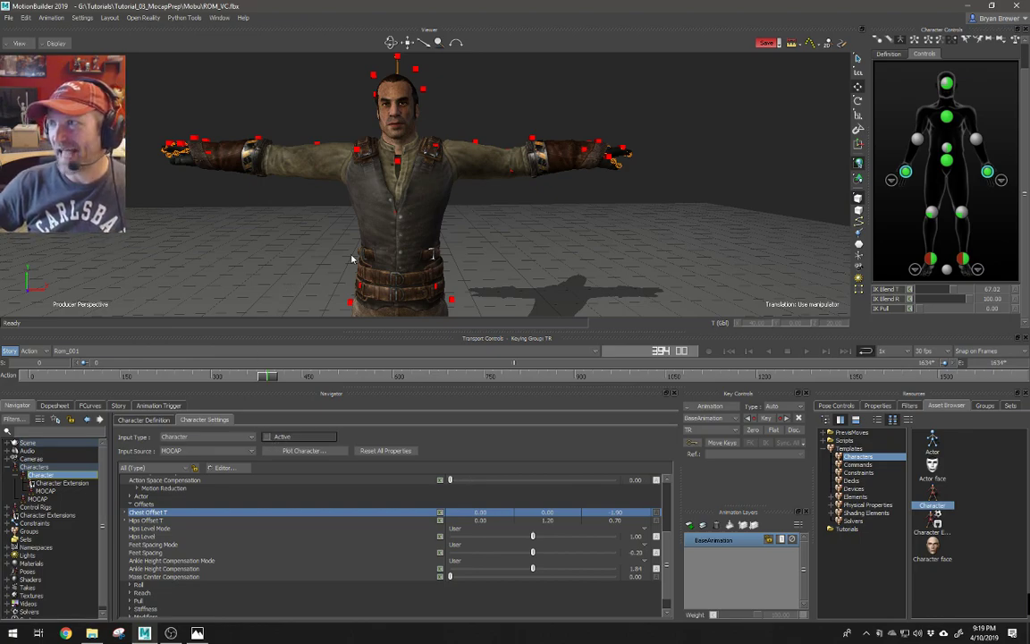
left_click(41, 492)
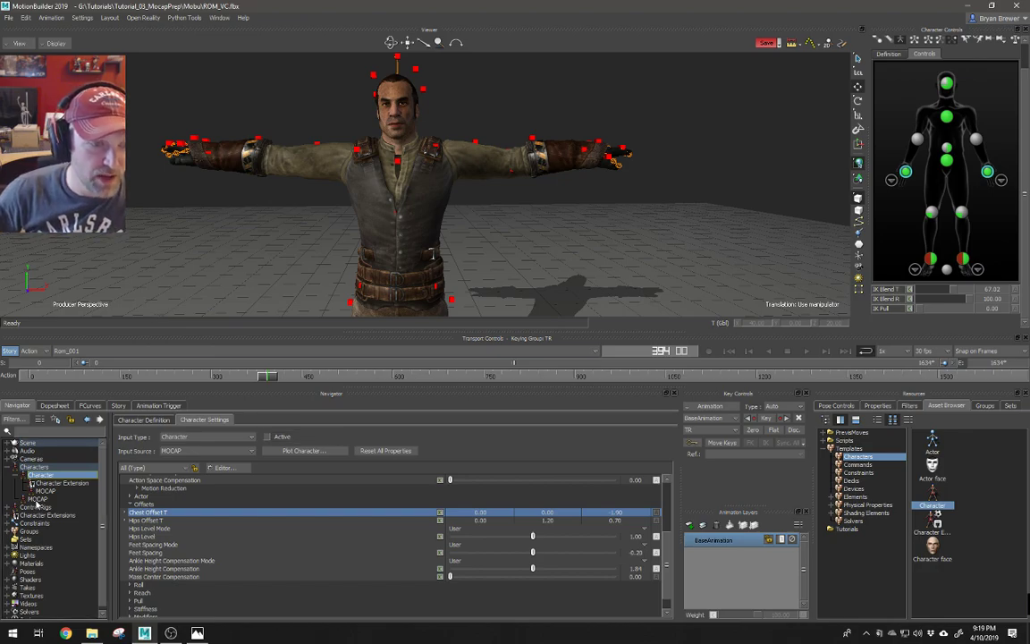
left_click(143, 419)
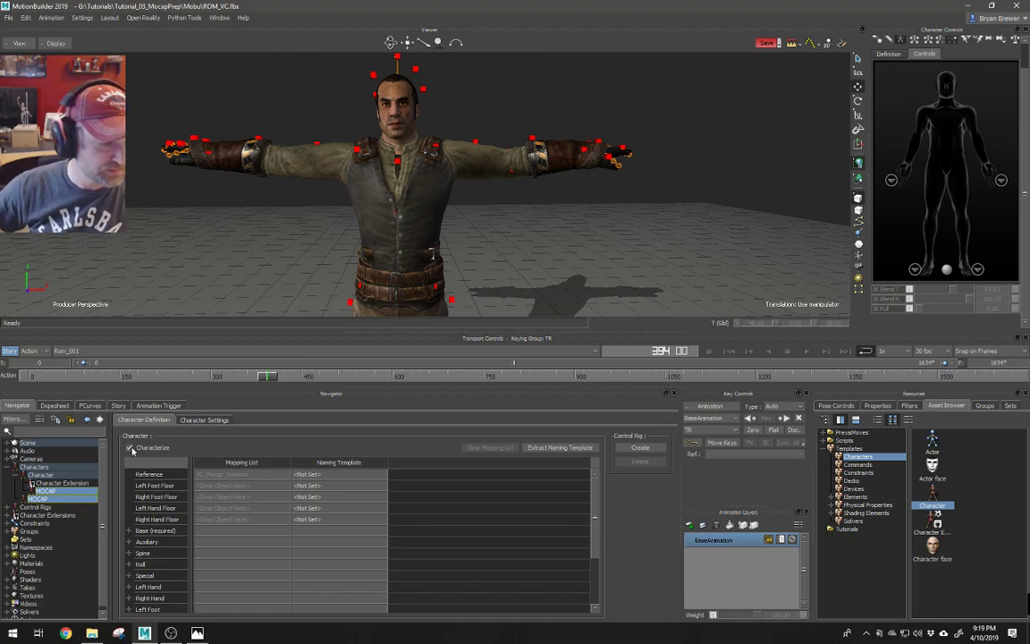
left_click(131, 448)
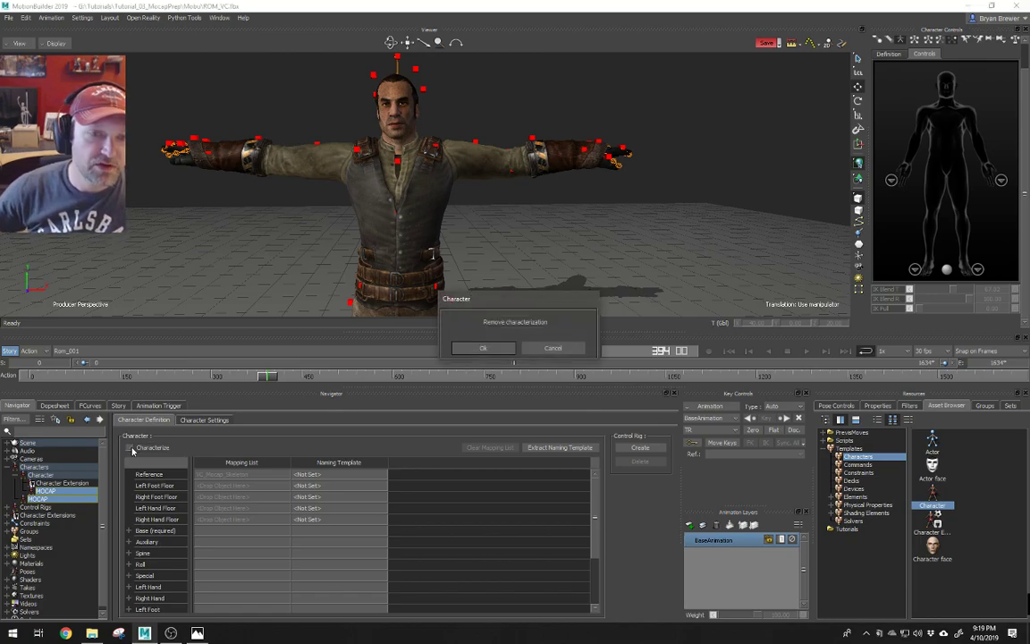
left_click(484, 348)
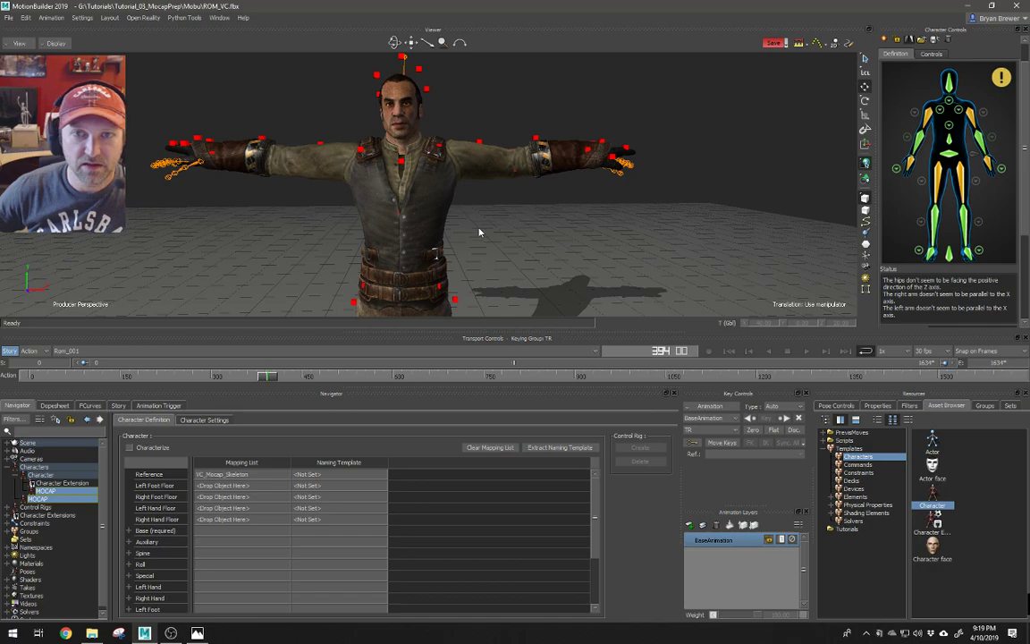
- Show the skeleton in X-Ray display and select the MOCAP right shoulder bone for rotation
left_click_drag(468, 233, 447, 206, "ctrl+shift")
key("ctrl+a")
key("ctrl+a")
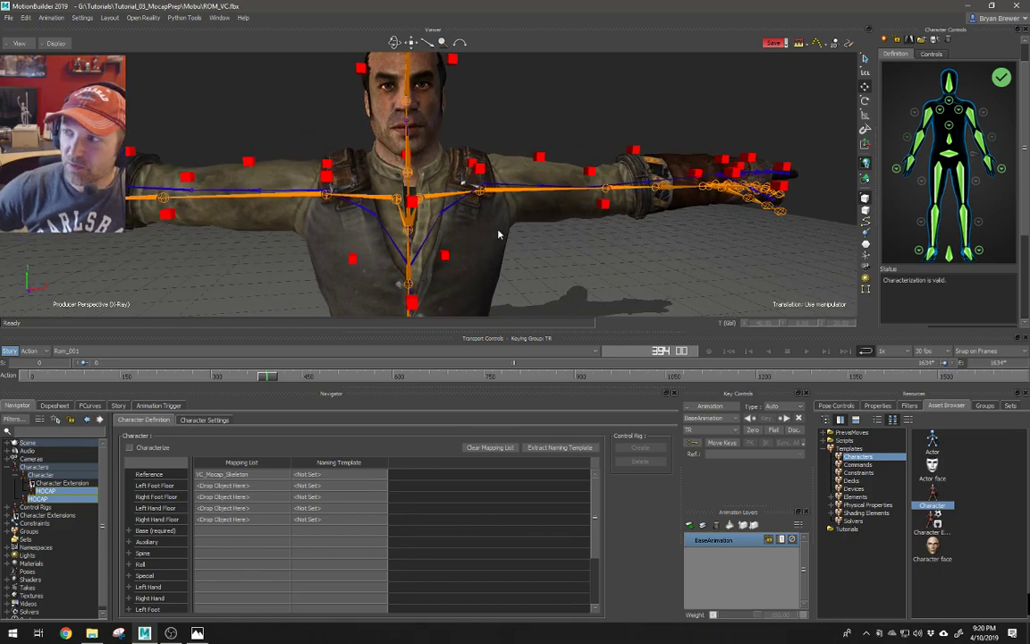
left_click(377, 200)
key("e")
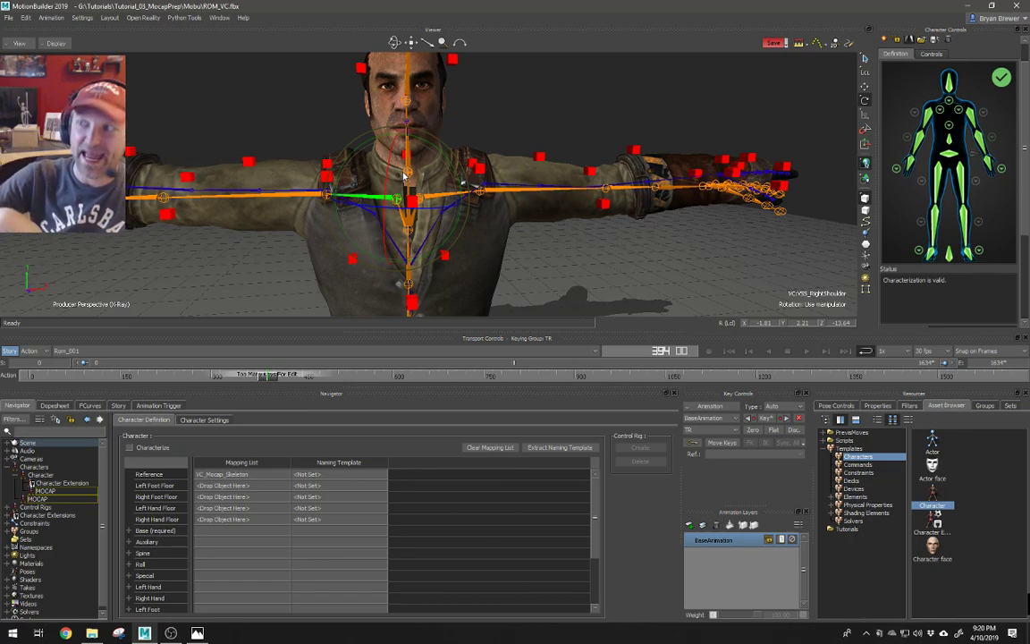
- Try lowering the MOCAP right shoulder with local rotation, check the right arm's rotation, and undo the change
left_click_drag(378, 152, 406, 170, "ctrl")
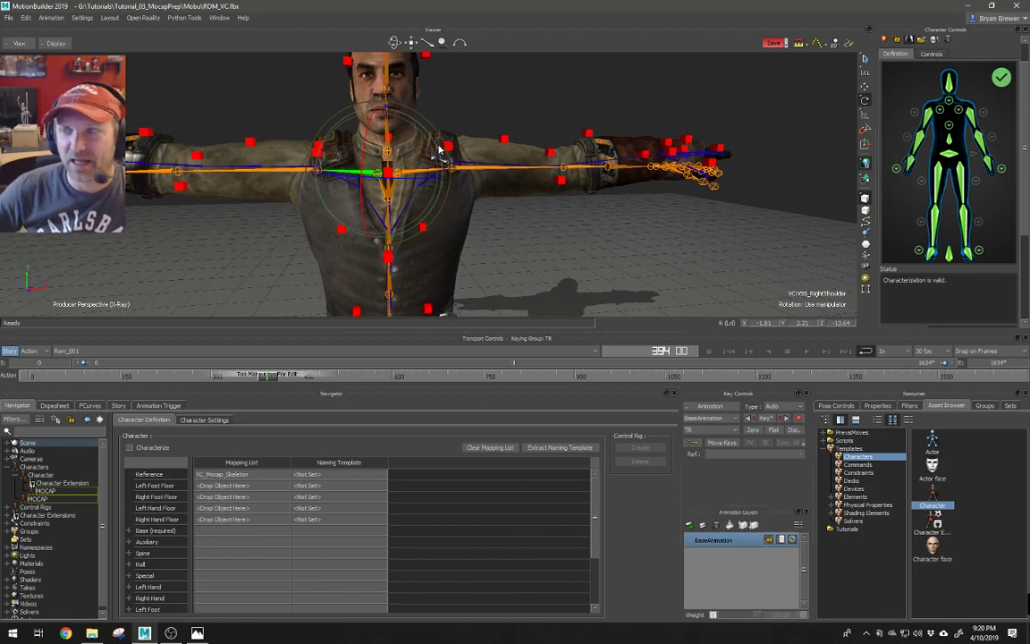
left_click_drag(436, 145, 433, 140)
right_click_drag(433, 141, 431, 159, "alt")
middle_click_drag(430, 159, 456, 163, "alt")
left_click_drag(456, 163, 445, 191, "alt")
left_click(313, 196)
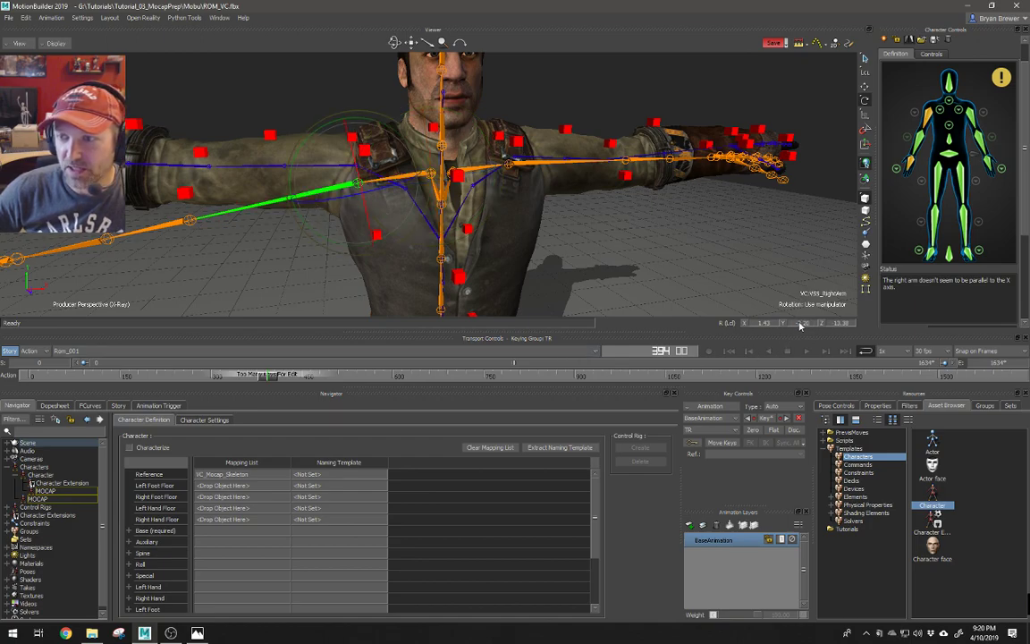
left_click(757, 323)
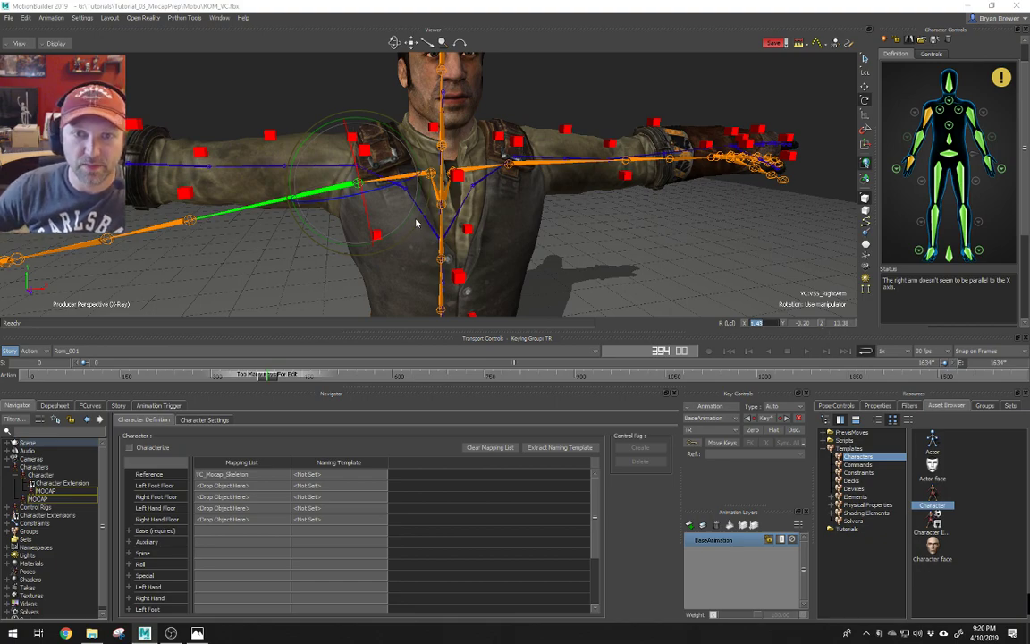
left_click(567, 209)
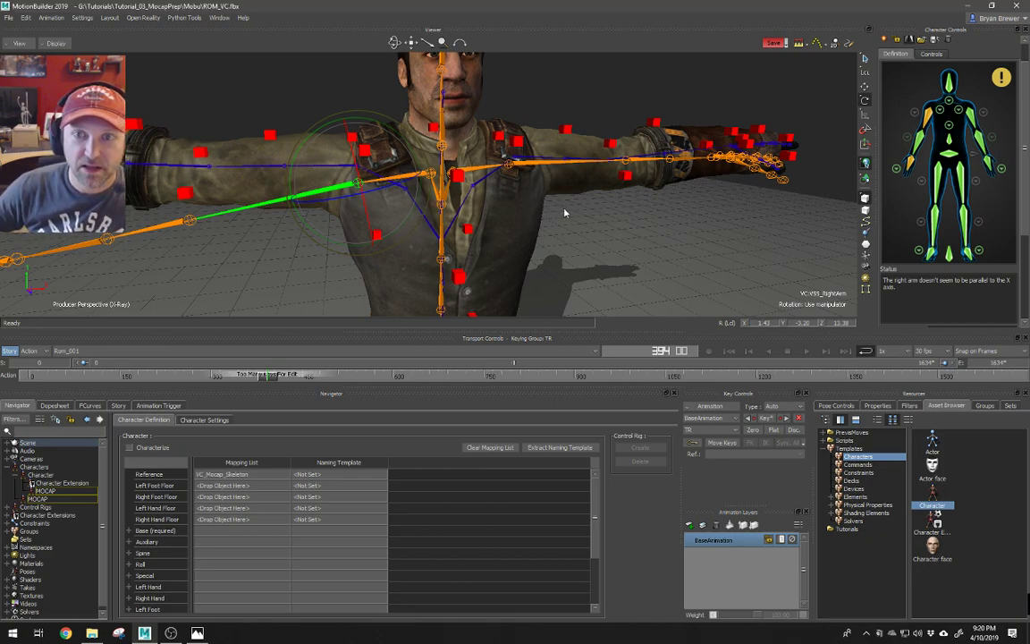
key("ctrl+z")
key("ctrl+z")
key("ctrl+z")
key("ctrl+z")
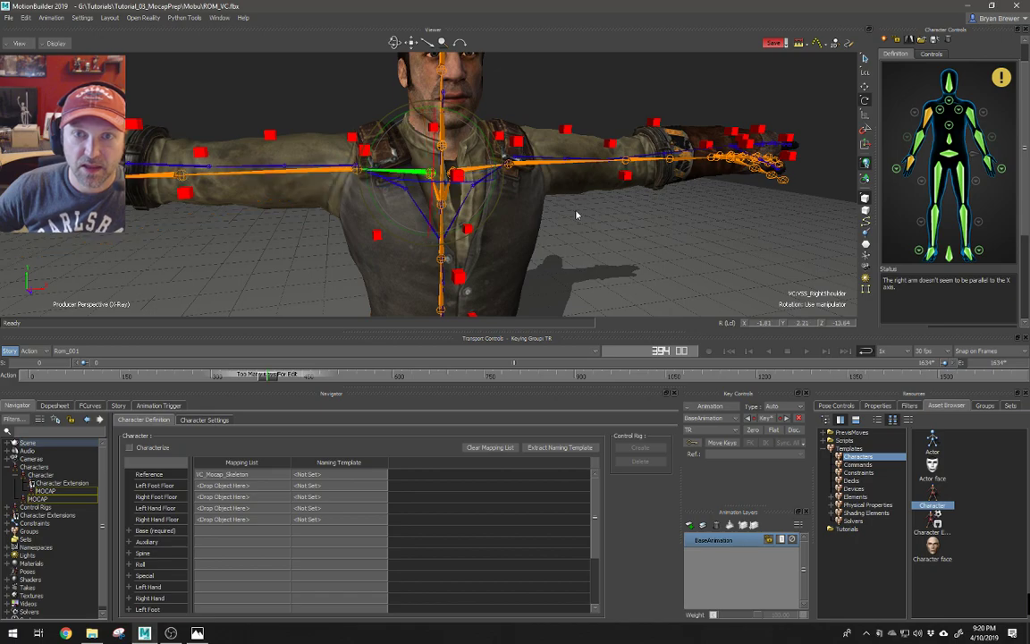
- Switch the rotation reference to global and rotate the MOCAP right shoulder bone slightly downward
left_click(407, 173)
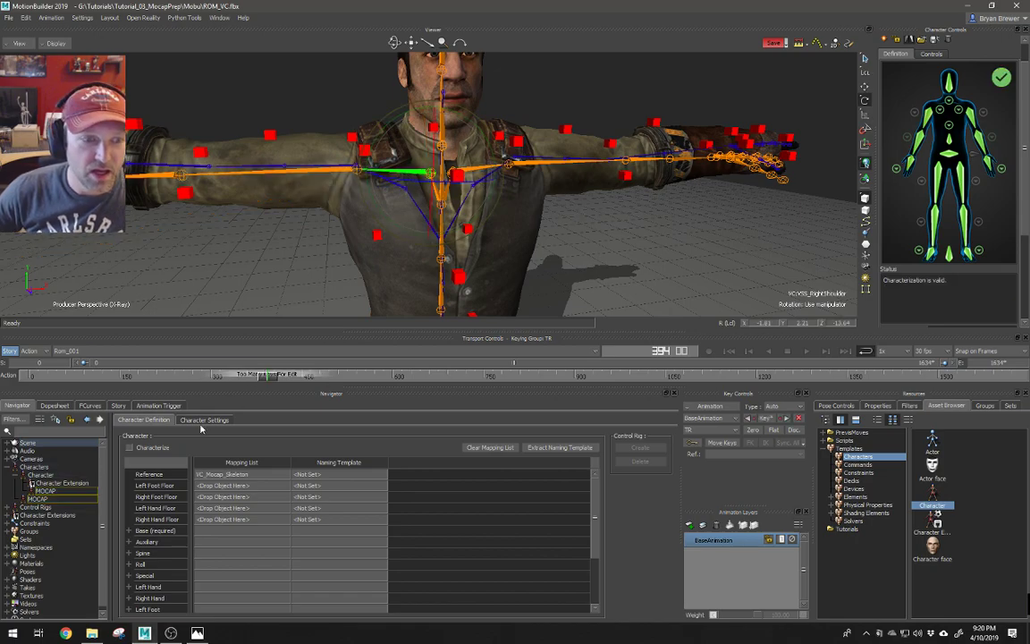
left_click(865, 74)
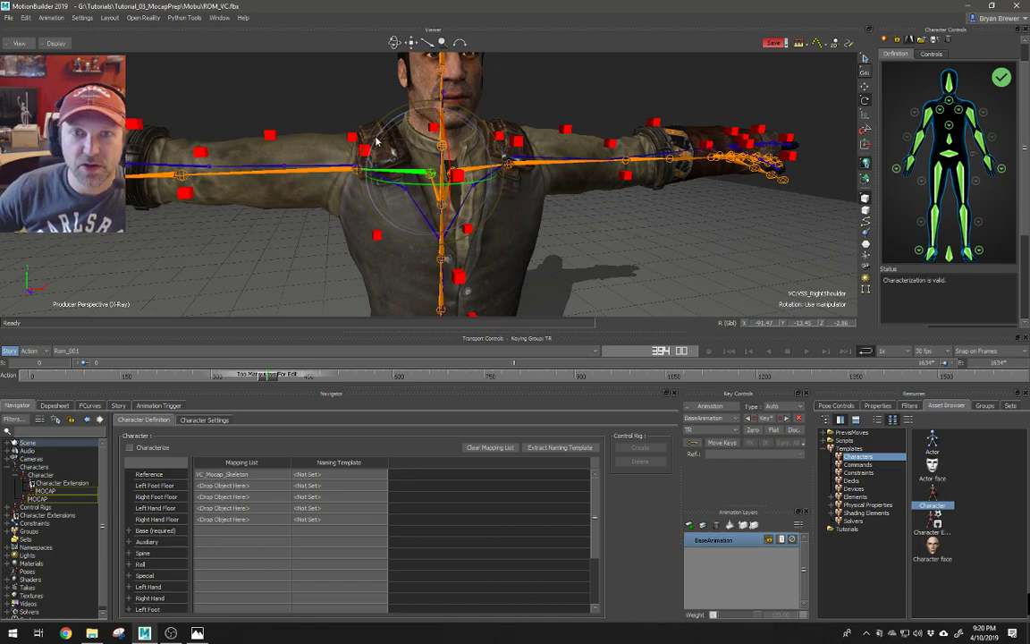
left_click_drag(376, 139, 326, 129, "ctrl+shift")
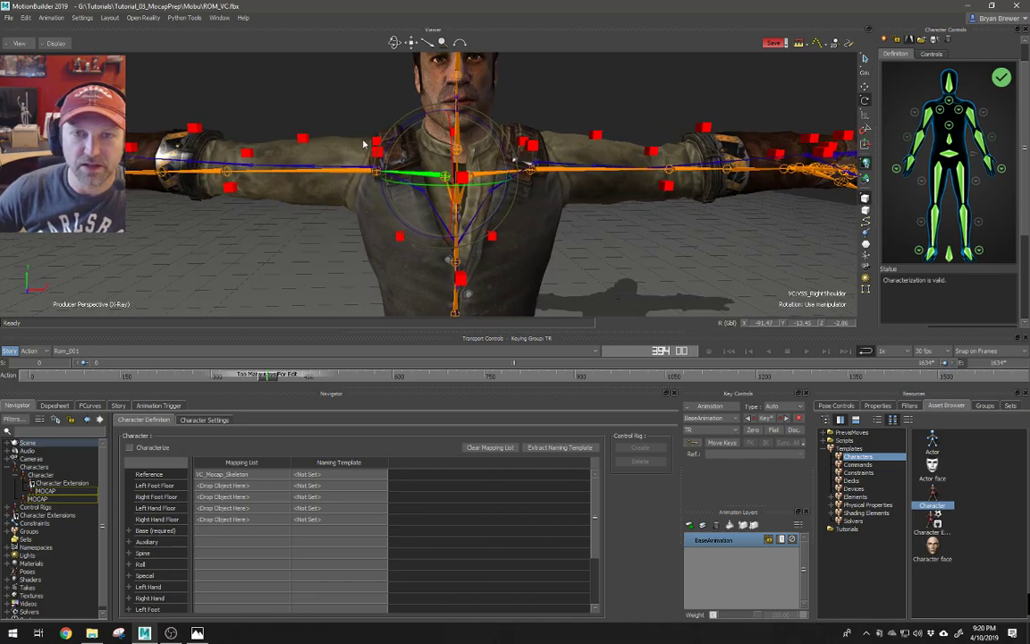
left_click_drag(399, 133, 395, 132)
- Set the MOCAP right arm's global Z rotation to 0 to level it, and clear the selection
left_click(376, 183)
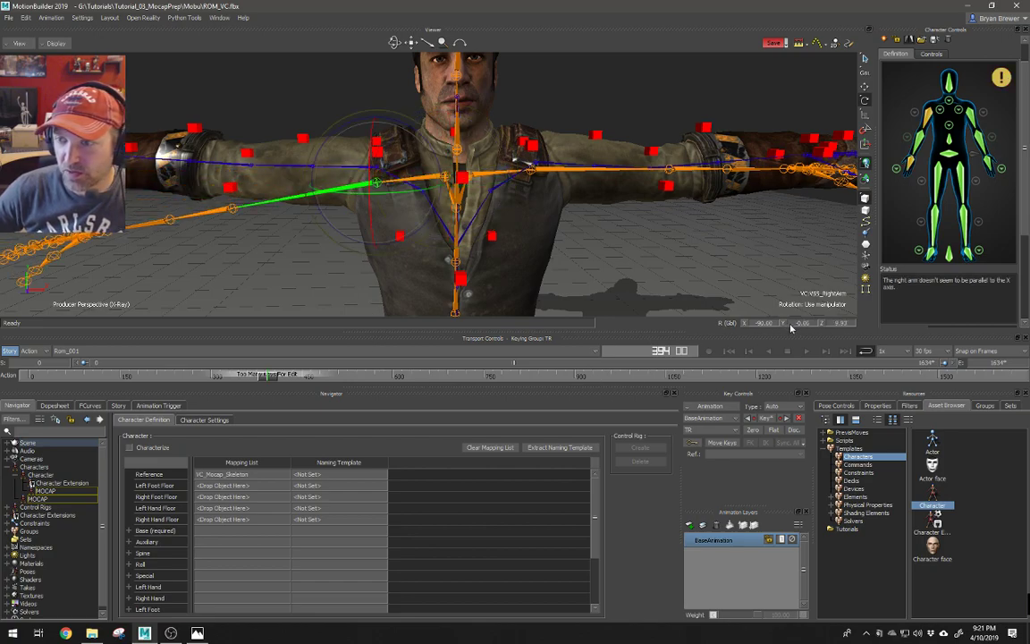
left_click(840, 324)
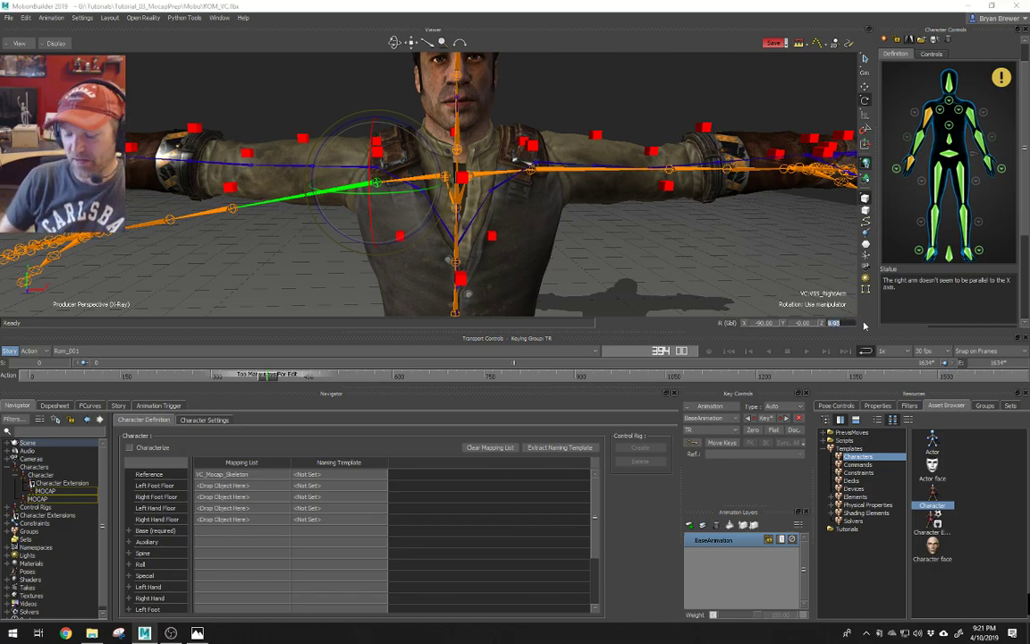
type("0")
key("Return")
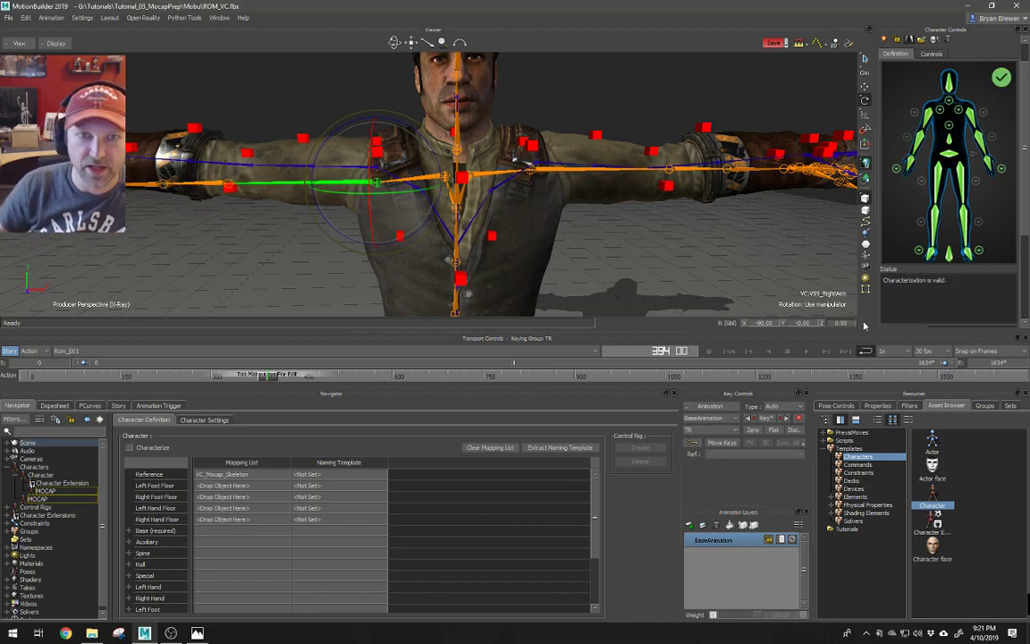
left_click_drag(575, 220, 623, 235)
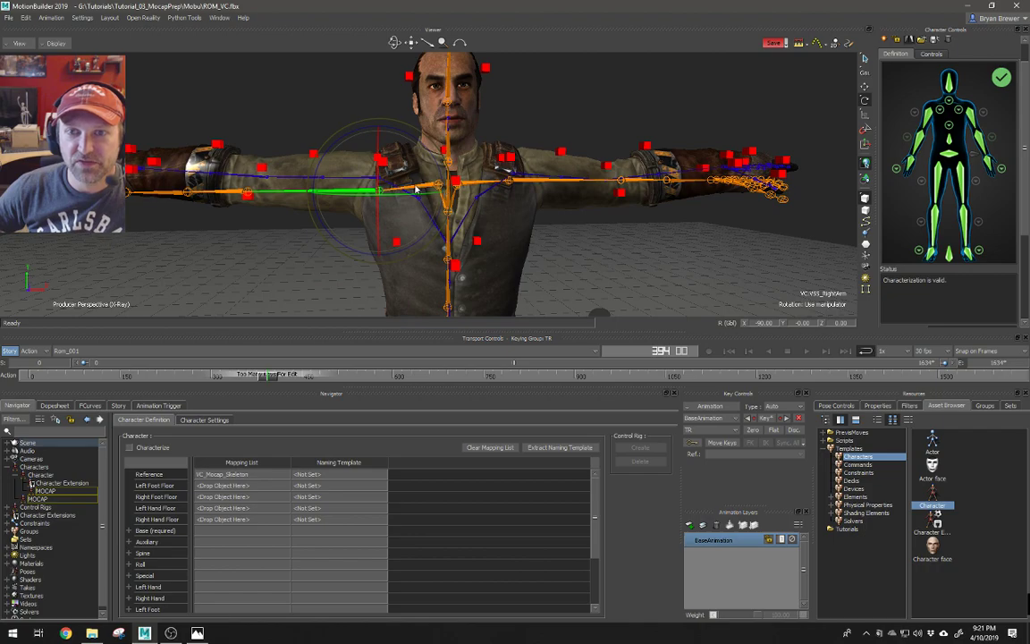
left_click(623, 235)
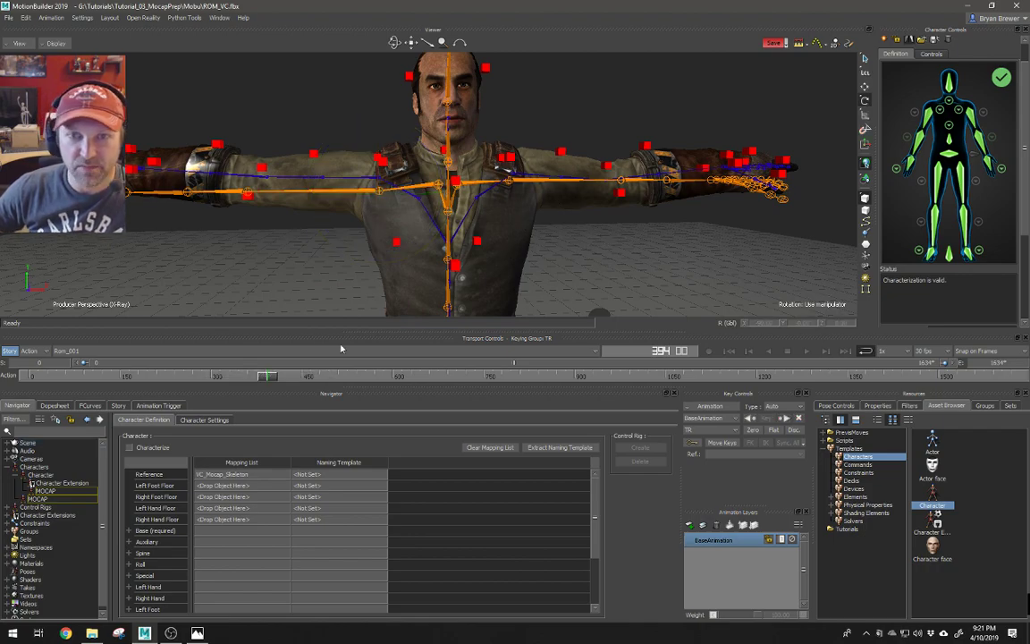
- Characterize MOCAP as a biped and reactivate the Character's MOCAP input
left_click(129, 448)
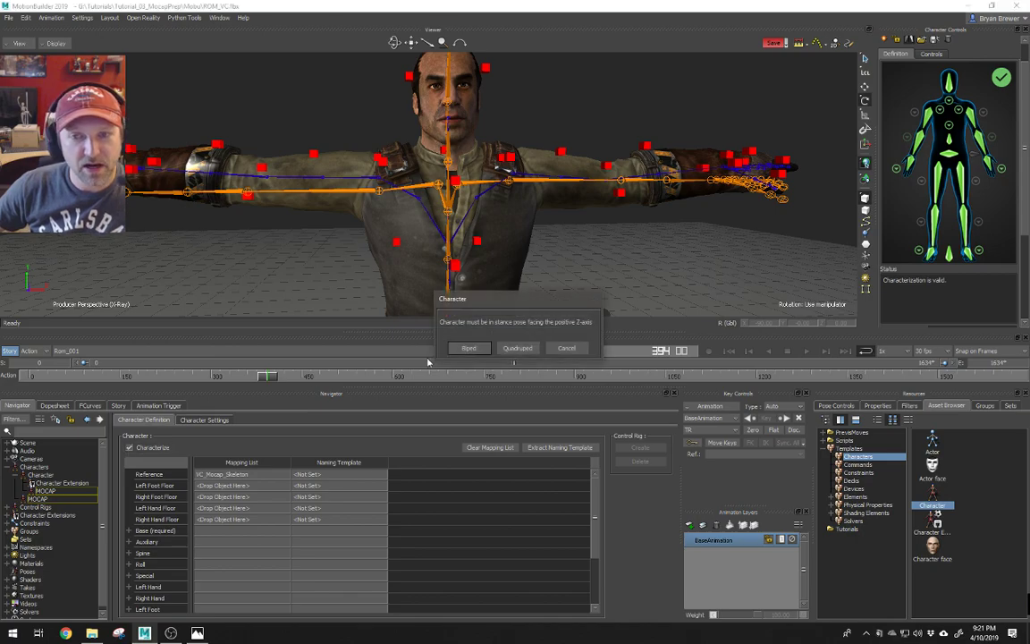
left_click(463, 315)
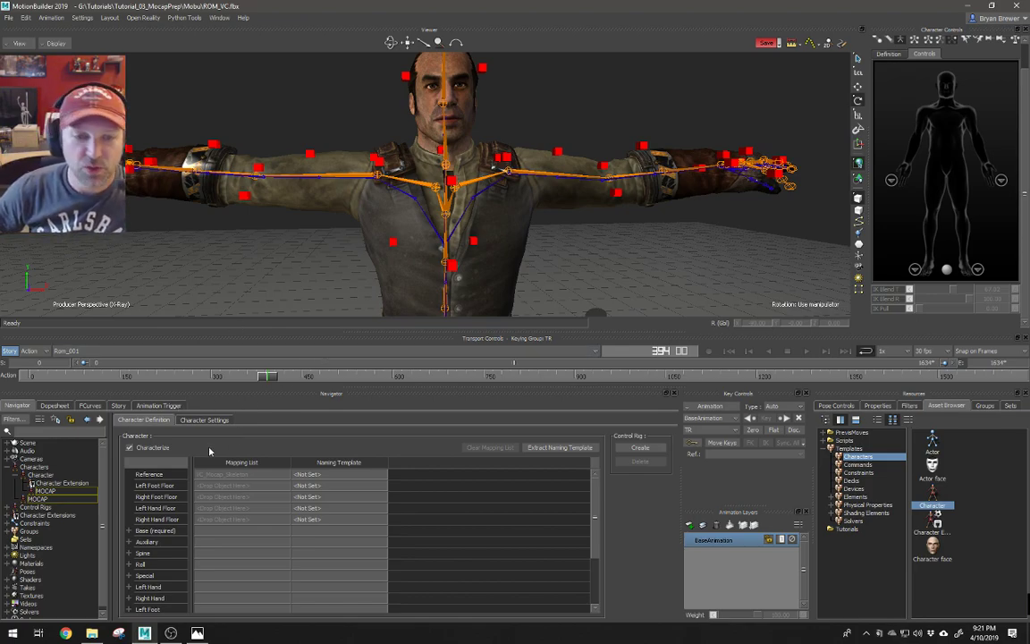
left_click(48, 475)
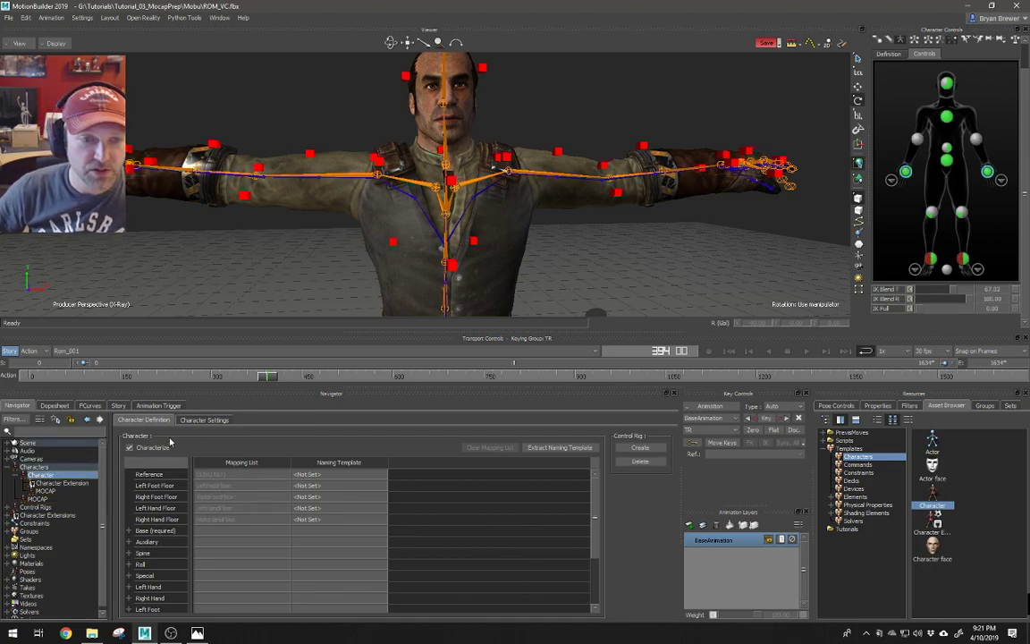
left_click(204, 420)
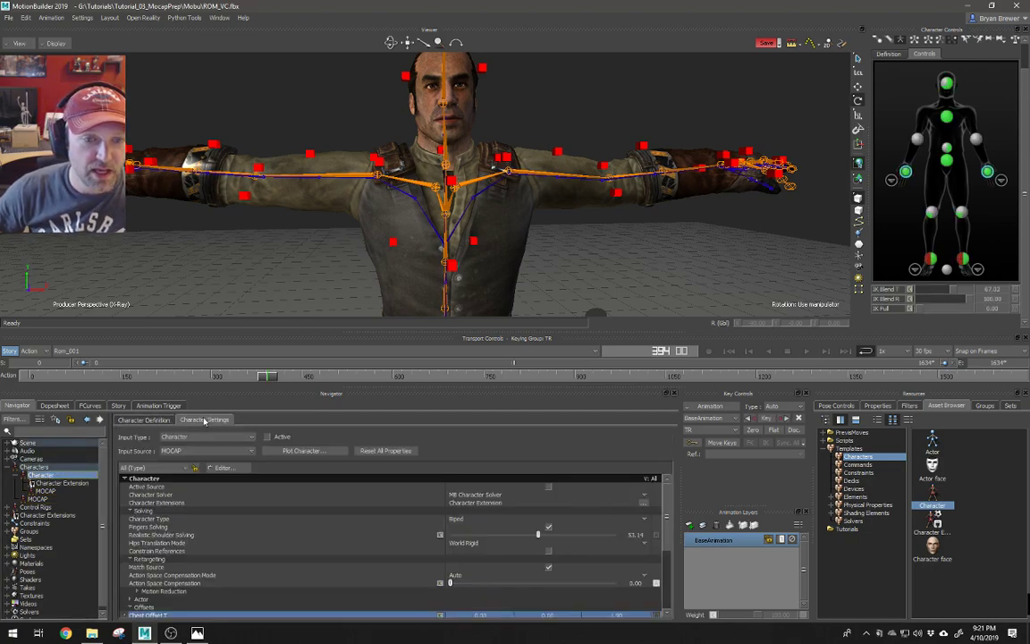
left_click(267, 437)
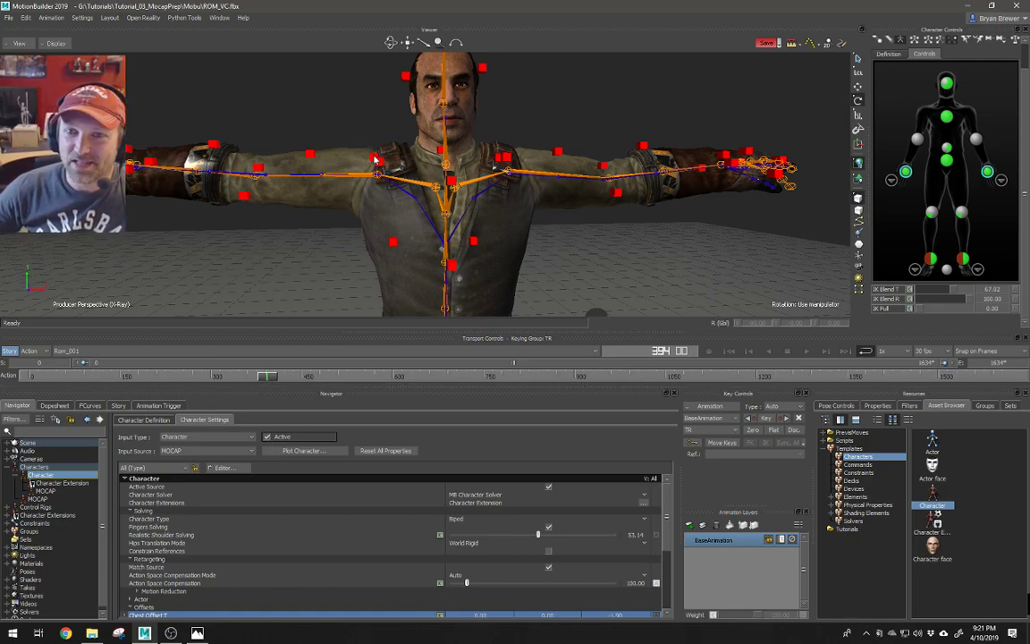
- Return to the normal model display, play the motion and examine the hands-together pose at frame 642 from the side and front
left_click_drag(475, 210, 412, 210, "ctrl+shift")
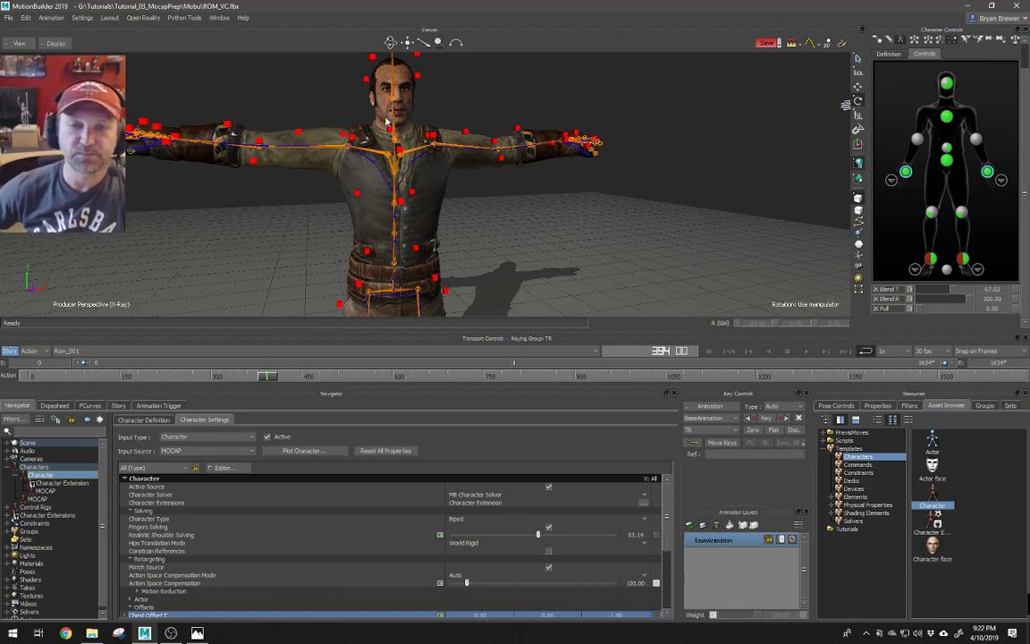
key("ctrl+x")
key("space")
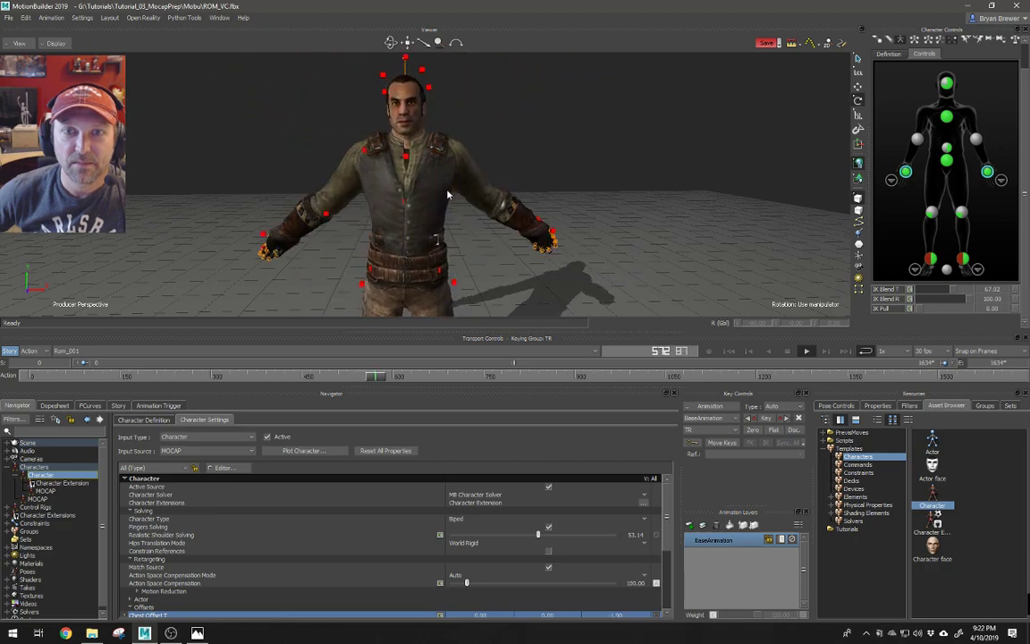
key("ctrl+space")
left_click_drag(451, 194, 516, 182, "ctrl+shift")
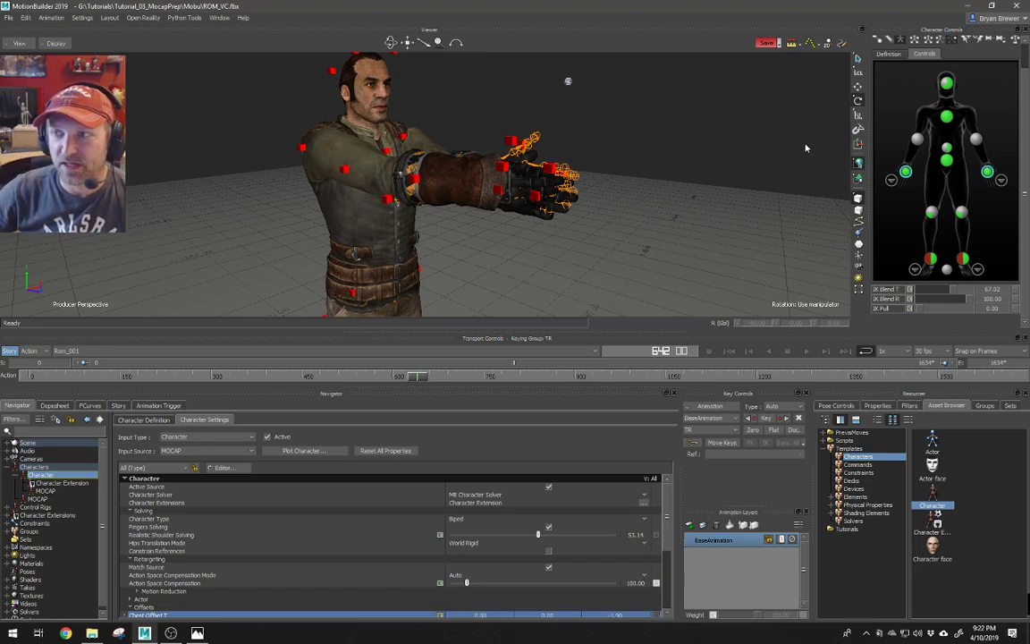
left_click_drag(472, 168, 498, 184, "ctrl+shift")
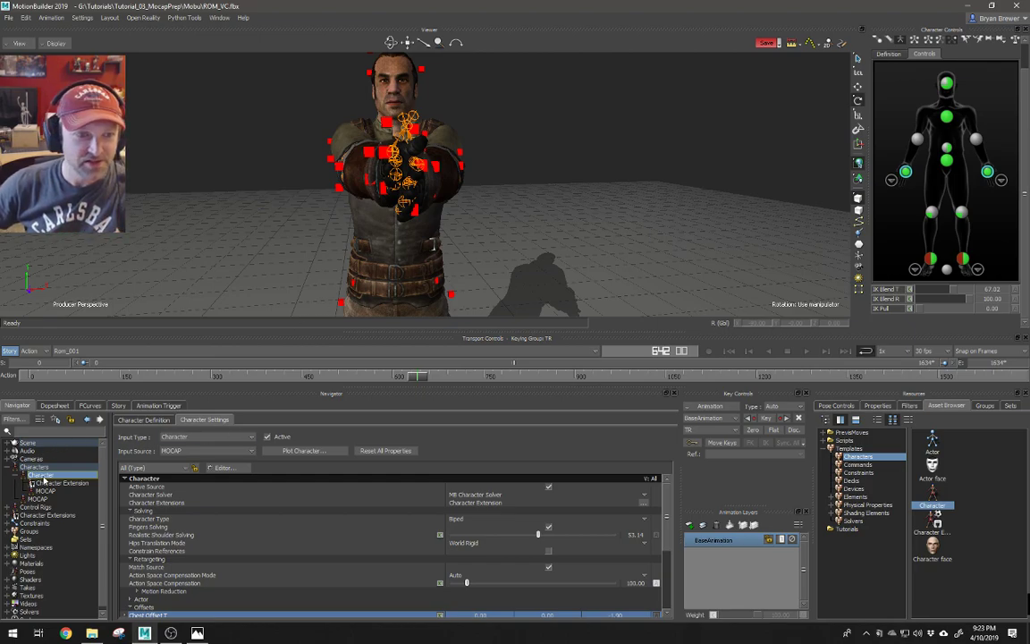
- Compare the character definitions of Character and MOCAP, leaving Character selected
left_click(143, 420)
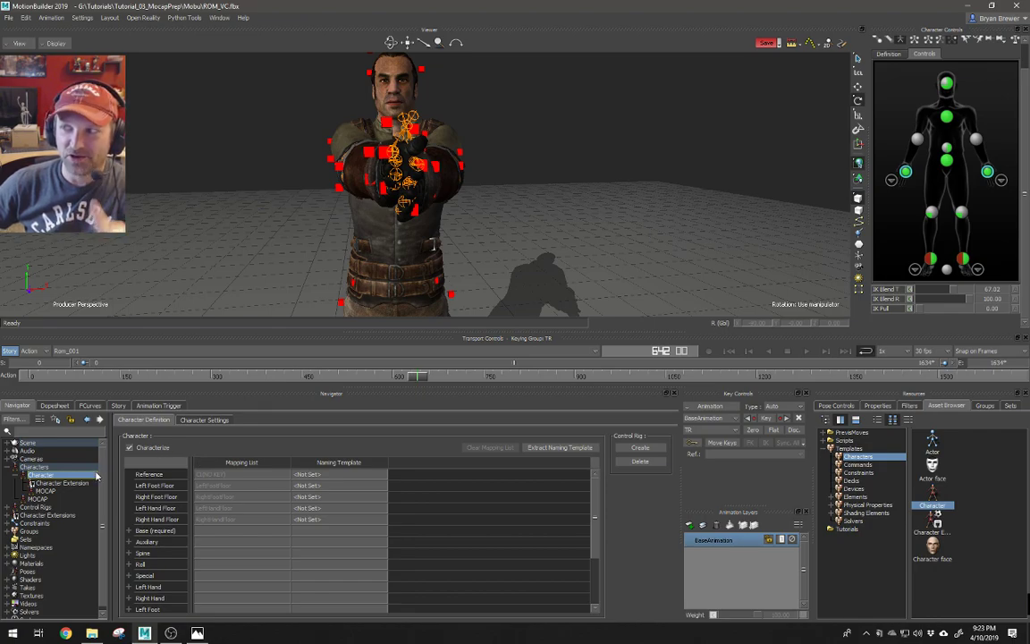
left_click(41, 491)
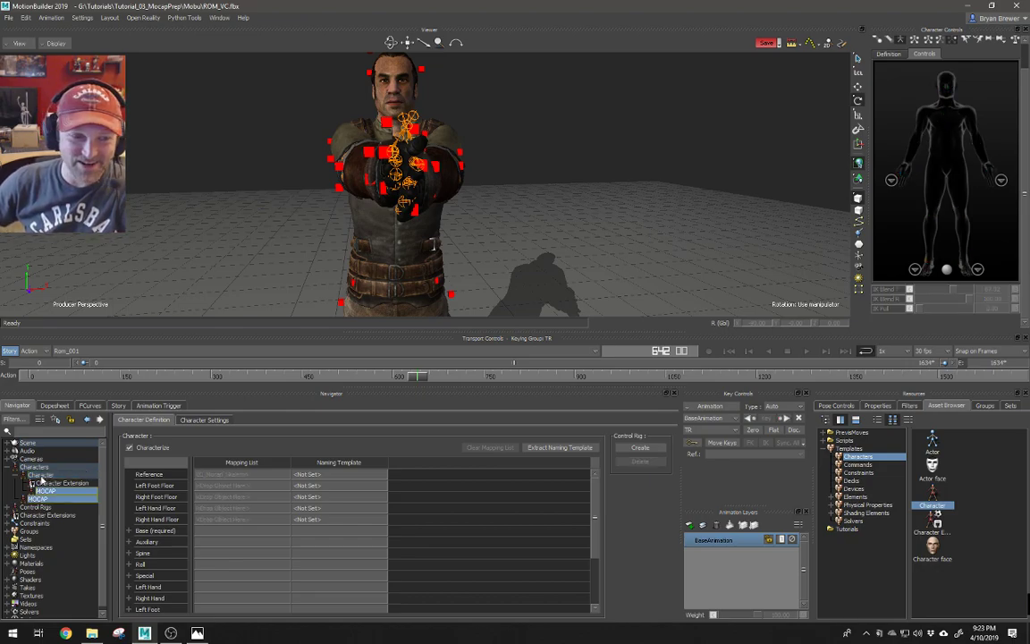
left_click(41, 475)
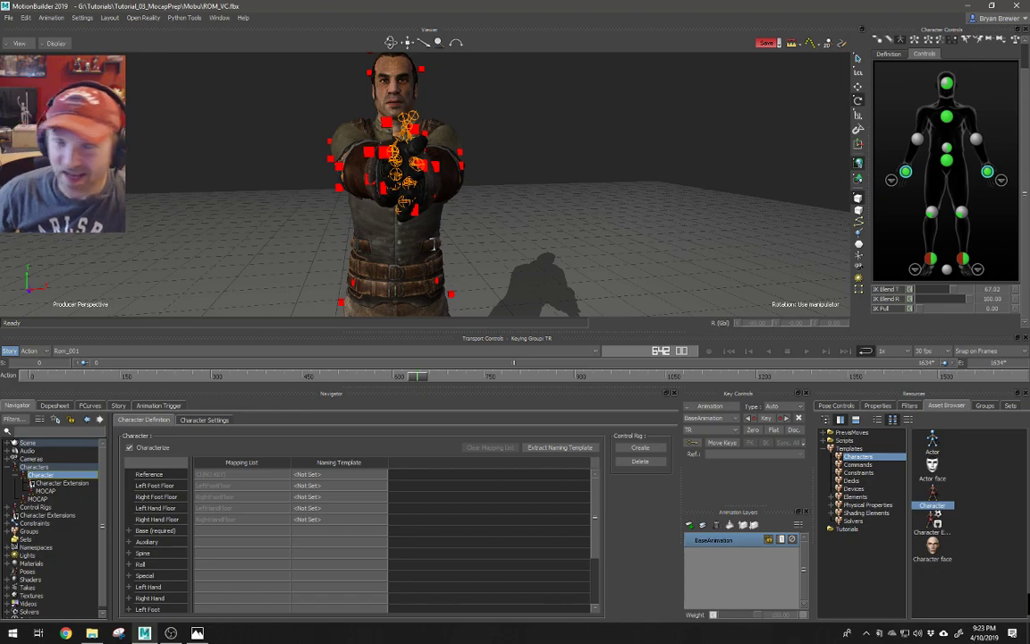
- Play the range-of-motion take and examine the retargeted character's arms, hands and full body from several angles and distances
left_click_drag(362, 193, 433, 198)
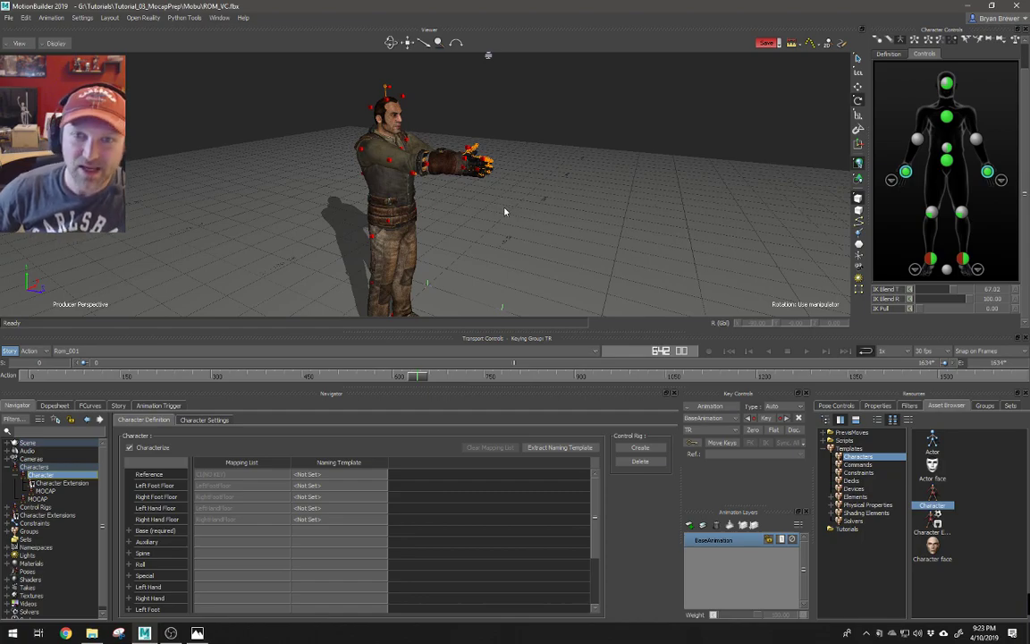
left_click_drag(506, 212, 489, 211)
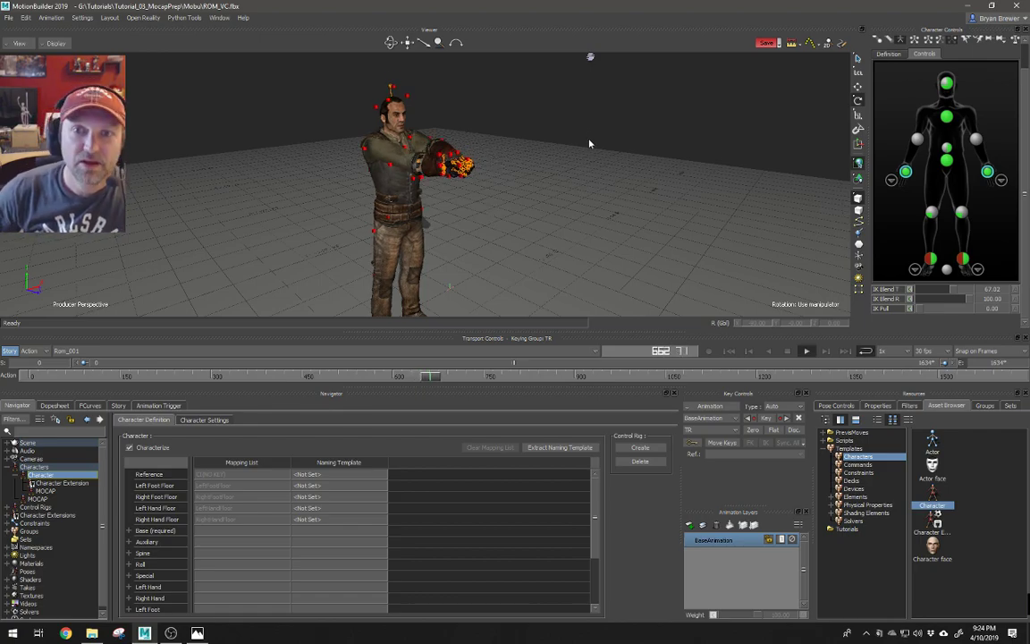
scroll(527, 123, "up", 5)
scroll(662, 156, "down", 5)
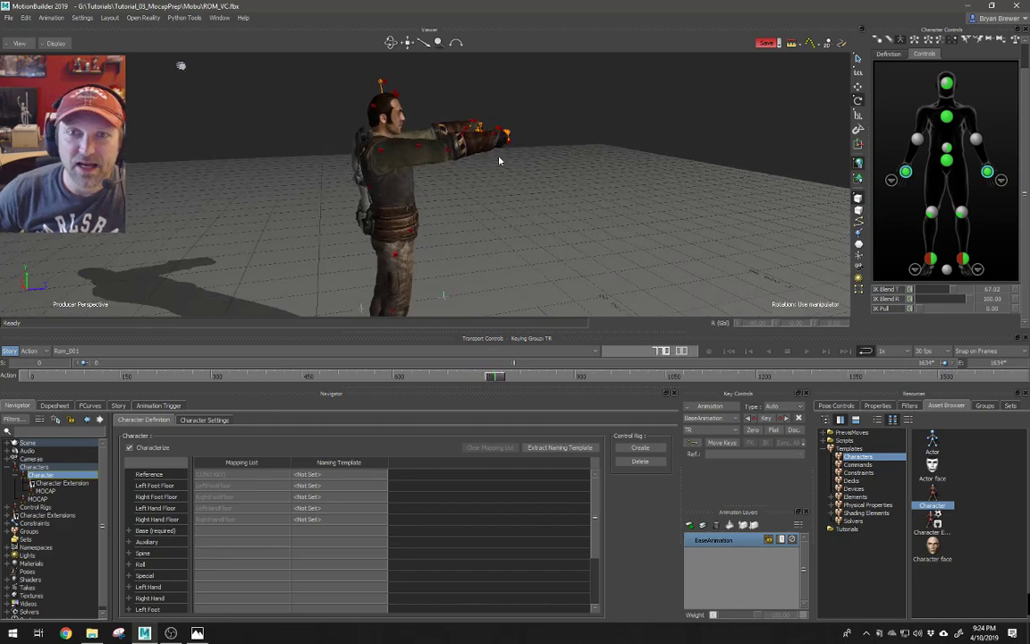
scroll(553, 148, "up", 5)
scroll(537, 135, "down", 3)
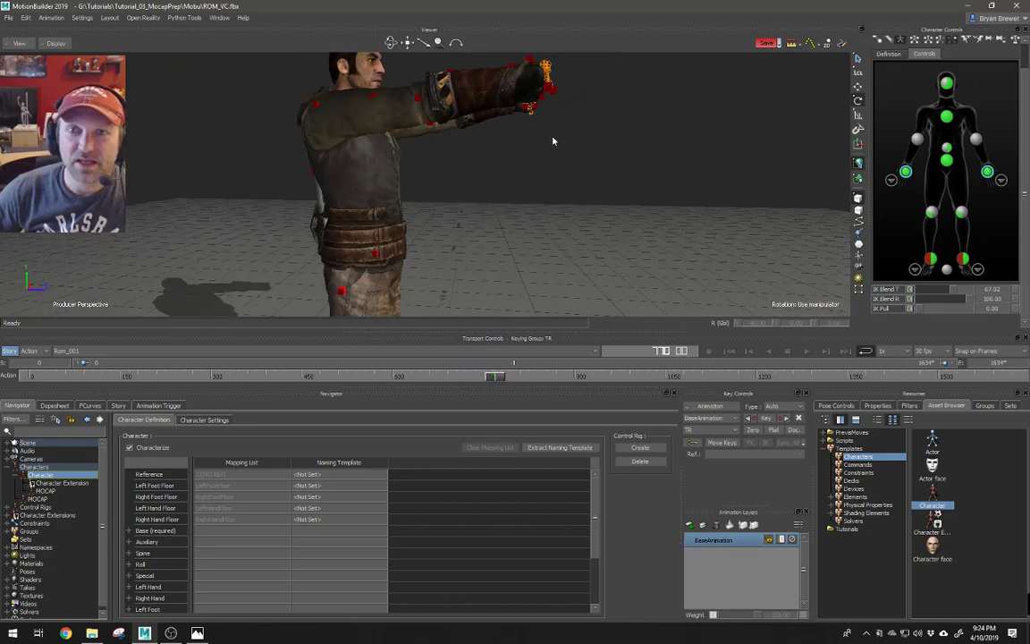
scroll(576, 154, "down", 5)
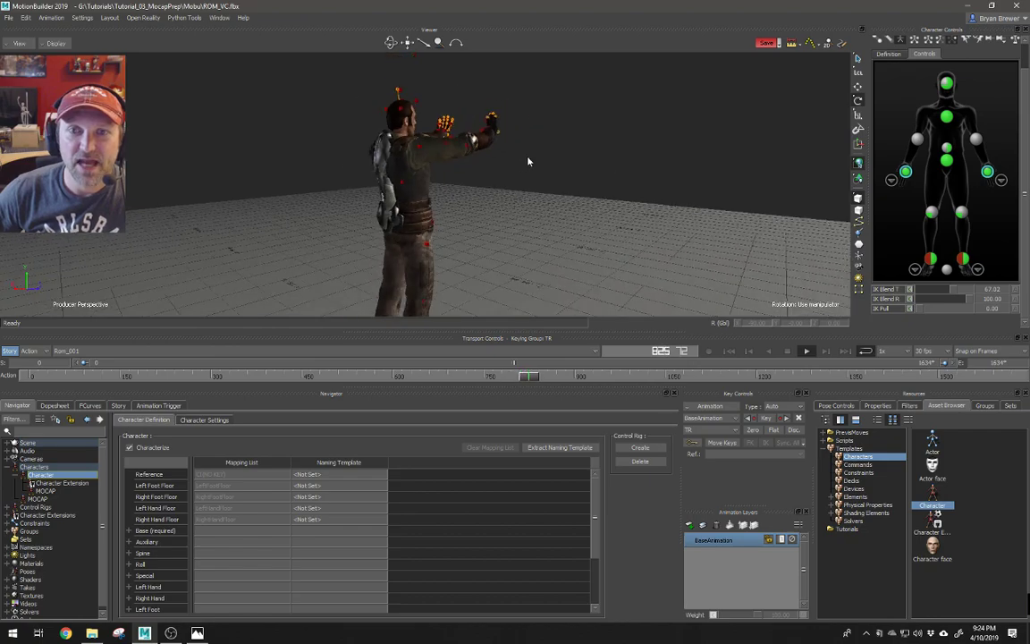
scroll(483, 184, "up", 3)
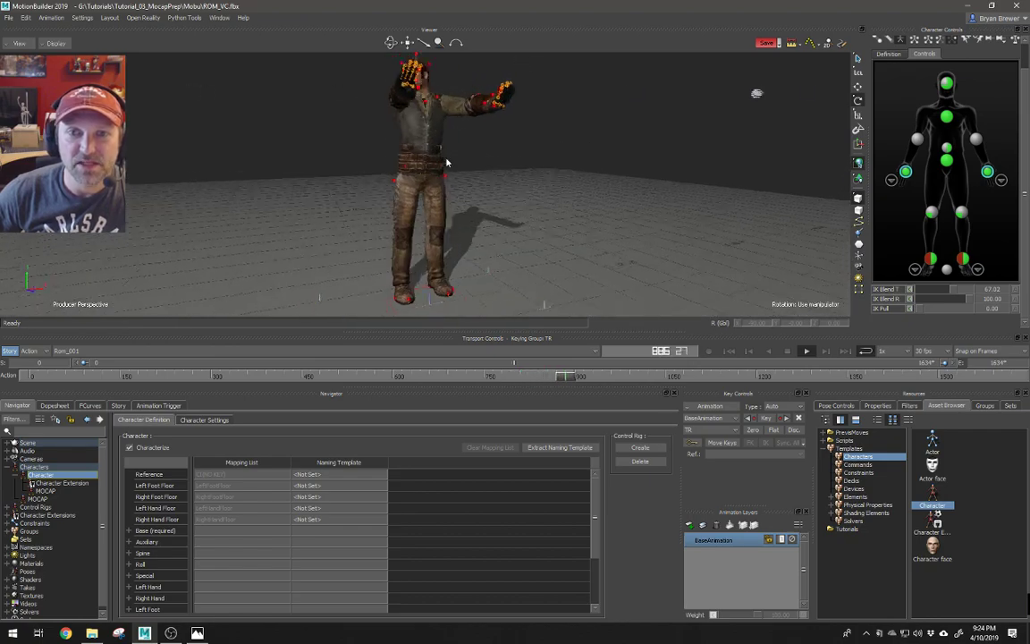
scroll(532, 181, "down", 2)
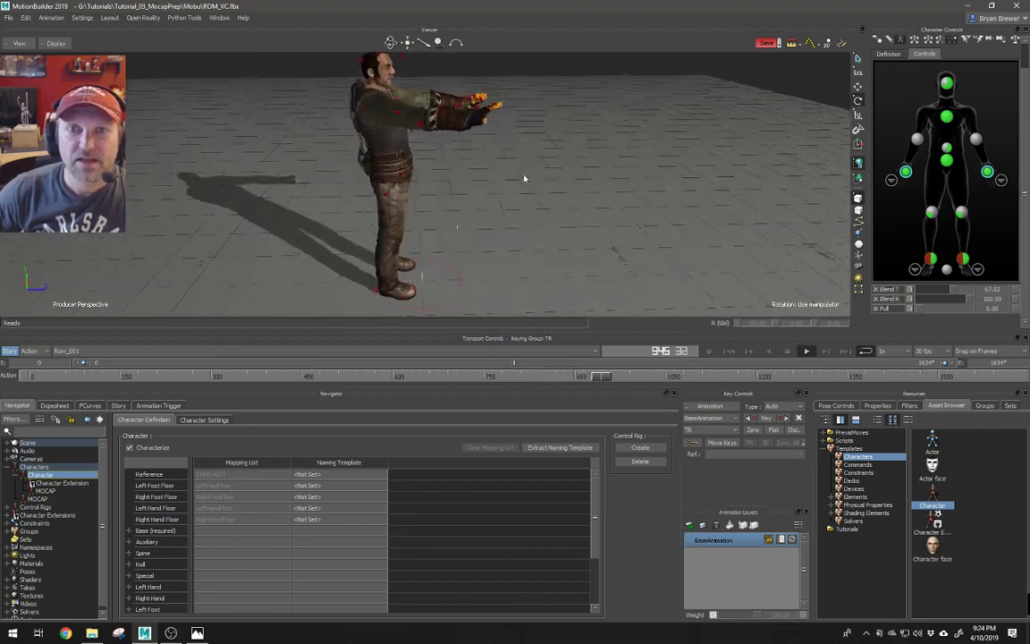
scroll(552, 154, "down", 2)
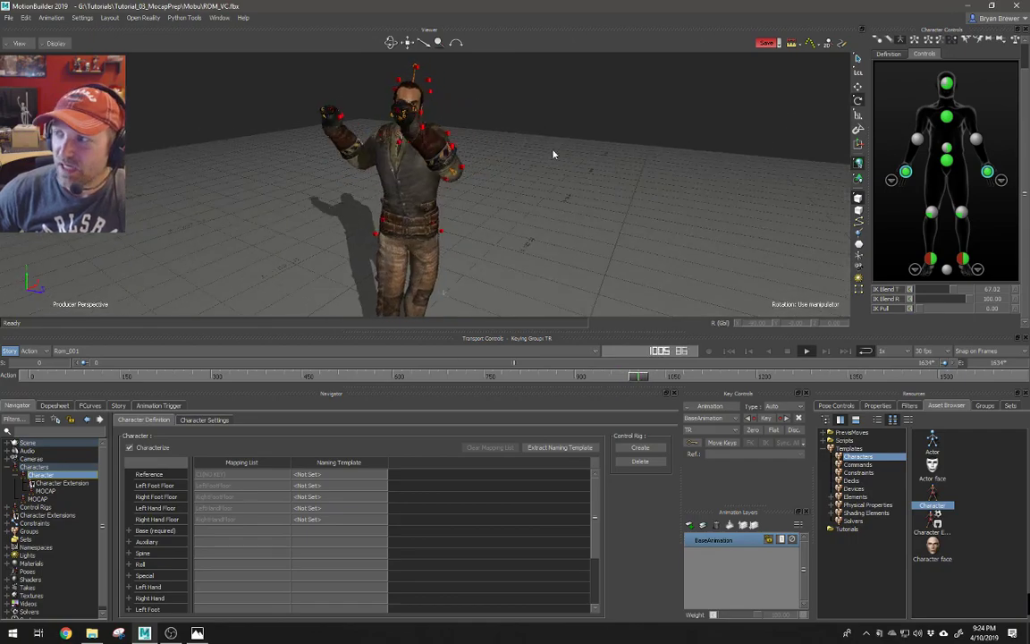
left_click_drag(489, 171, 499, 158, "alt")
middle_click_drag(499, 158, 494, 150, "alt")
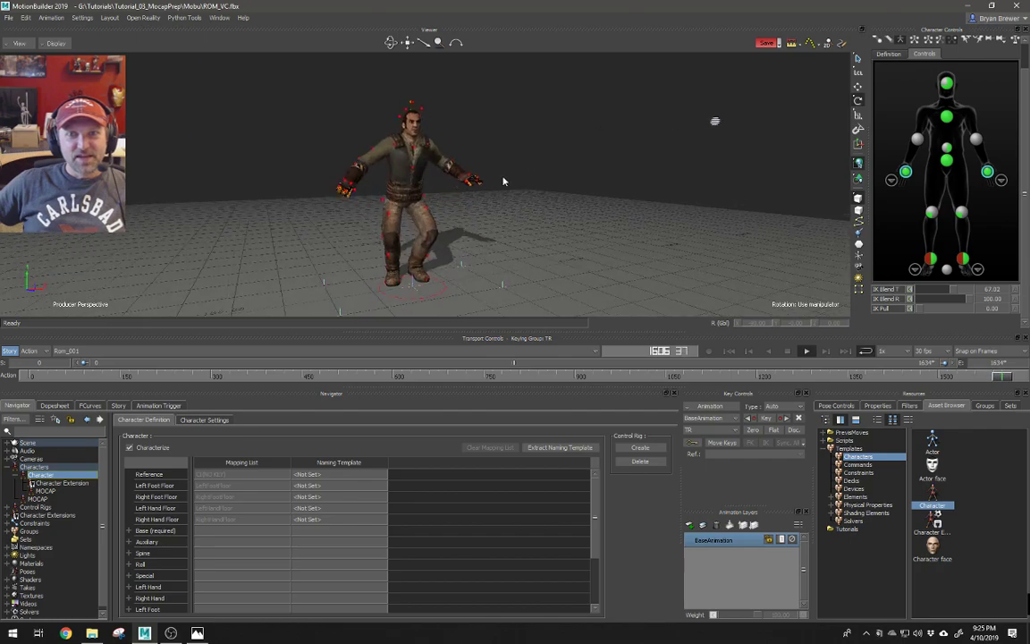
mouse_move(525, 182)
left_mouse_down("ctrl+shift")
mouse_move(502, 158)
mouse_move(536, 189)
left_mouse_up("ctrl+shift")
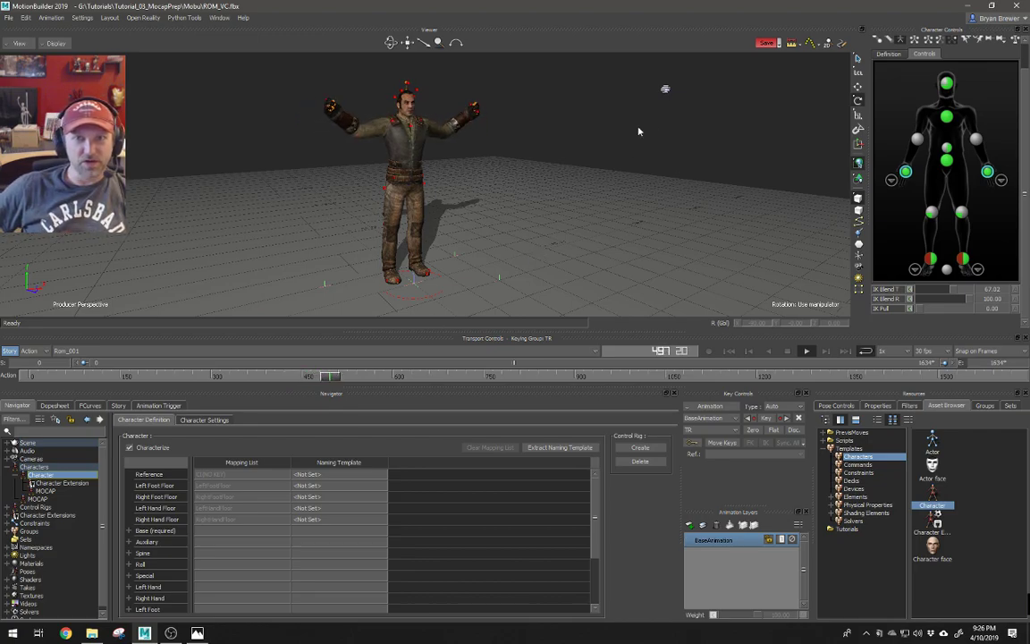
left_click_drag(535, 213, 552, 216, "alt")
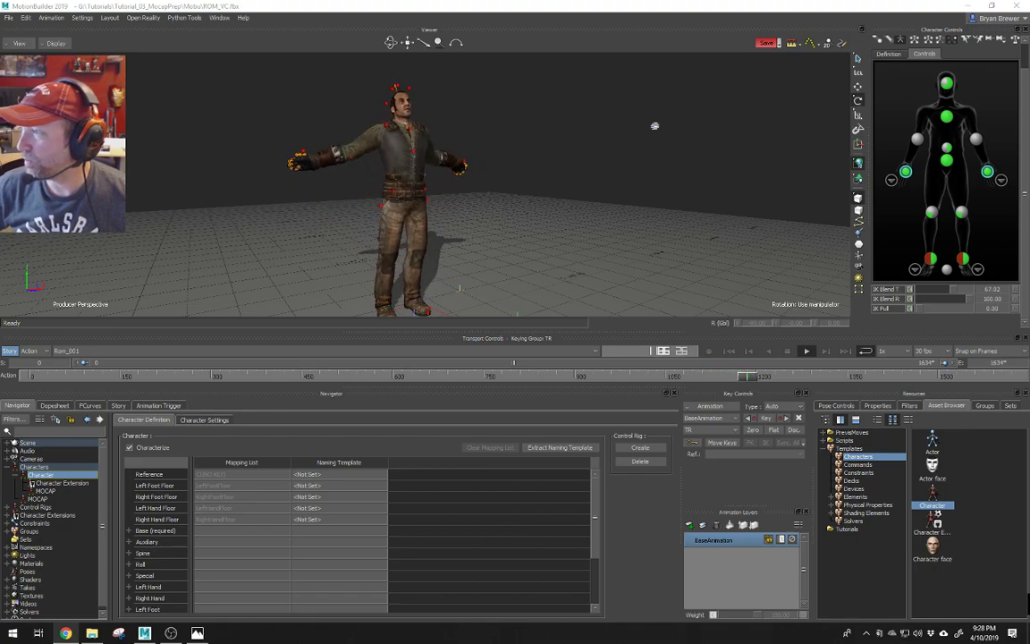
- Switch to the browser and look over the pricing and trial section of Autodesk's MotionBuilder product page
left_click_drag(1029, 64, 434, 38)
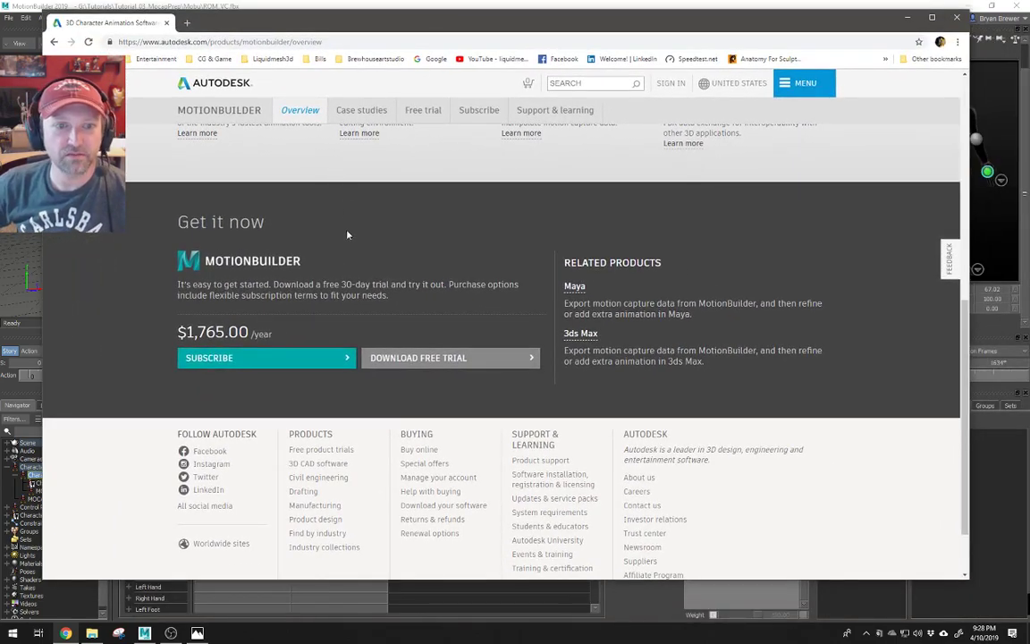
scroll(127, 358, "up", 1)
scroll(126, 357, "up", 1)
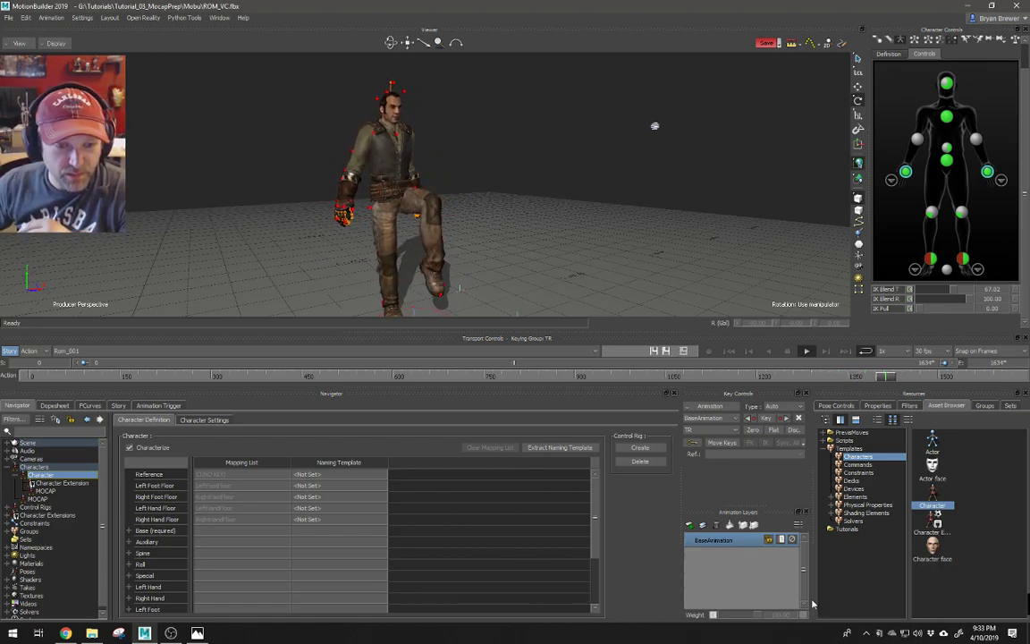
- View the motion-capture stage photo mocap.JPG in Photos and close it
left_click(196, 633)
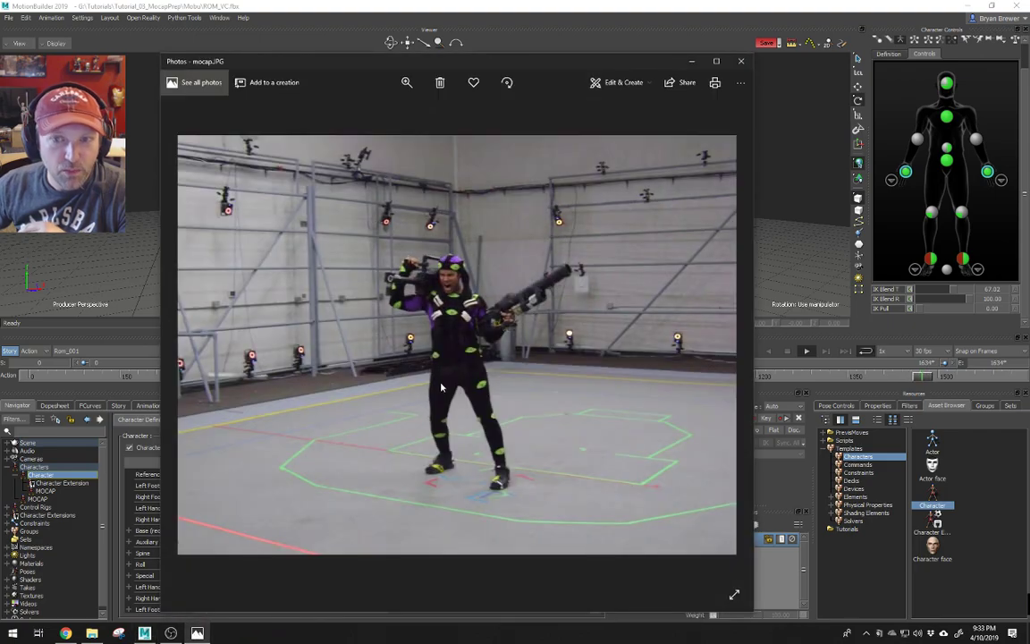
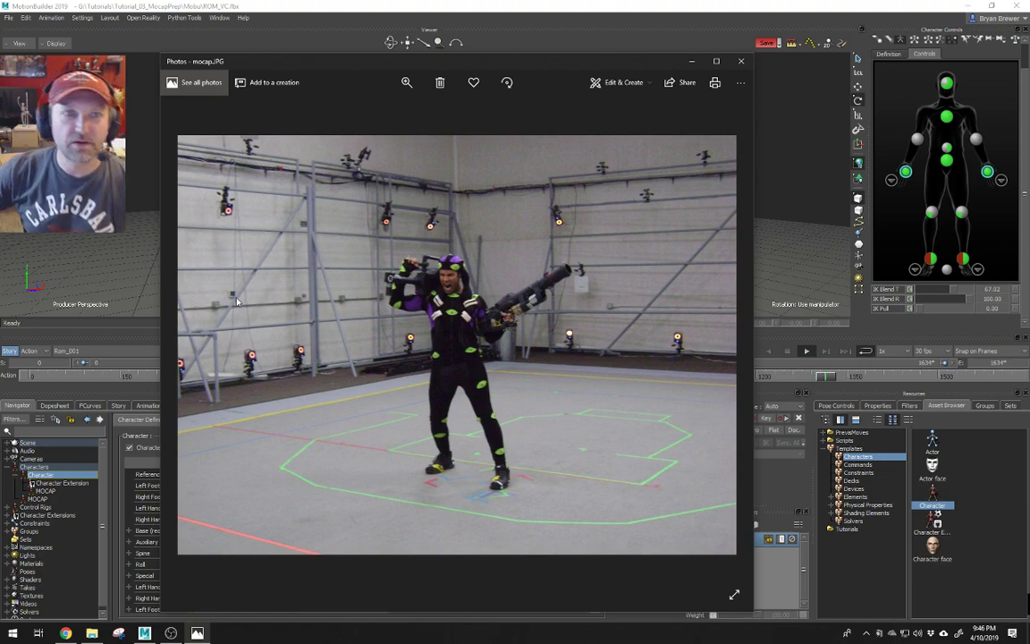
key("alt+F4")
- Select the MOCAP skeleton's MS:PositionNode in the schematic view and return to the perspective view
middle_click_drag(444, 234, 429, 207, "alt")
right_click_drag(429, 206, 495, 251, "alt")
left_click_drag(494, 251, 492, 270, "alt")
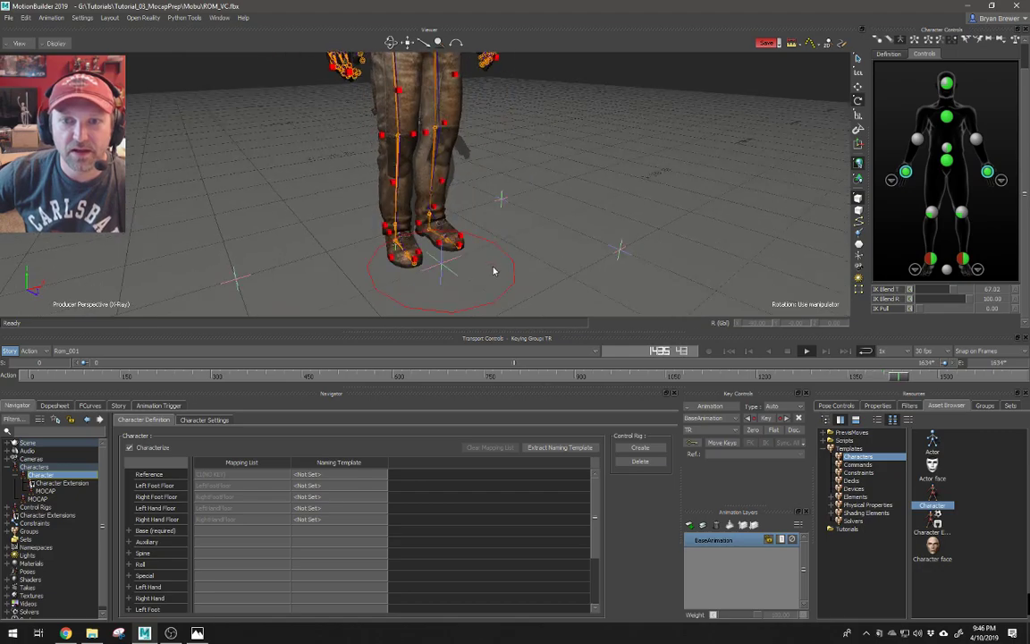
key("ctrl+w")
scroll(512, 200, "down", 6)
middle_click_drag(349, 300, 444, 166, "alt")
right_click_drag(443, 166, 485, 141, "alt")
middle_click_drag(486, 141, 552, 167, "alt")
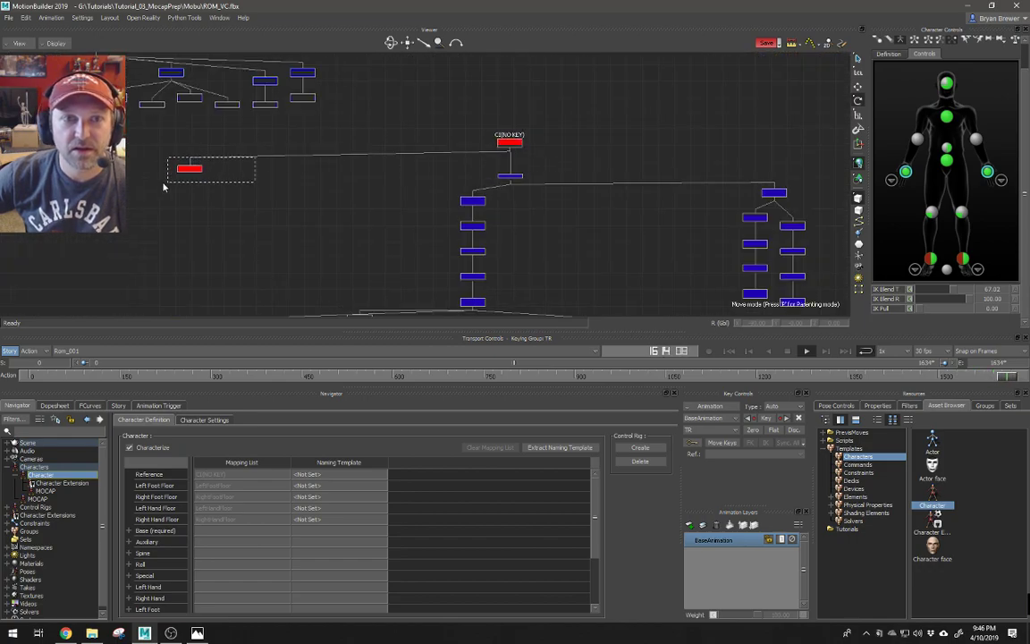
key("ctrl+e")
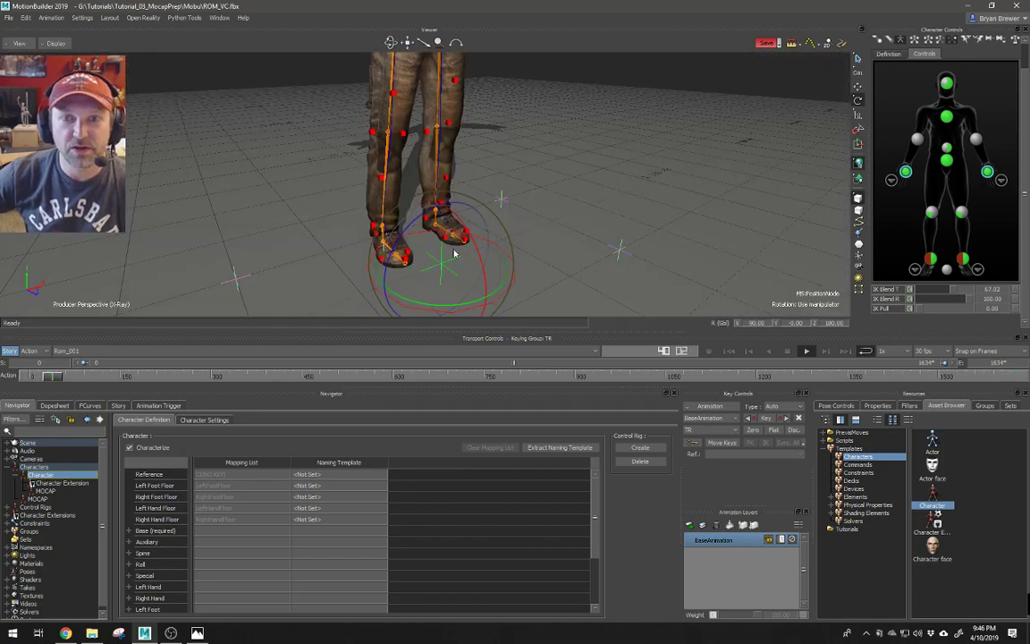
- Try moving MS:PositionNode across the floor during playback, undoing the moves
key("t")
left_click_drag(475, 287, 509, 314)
key("ctrl+z")
right_click_drag(510, 313, 490, 252, "alt")
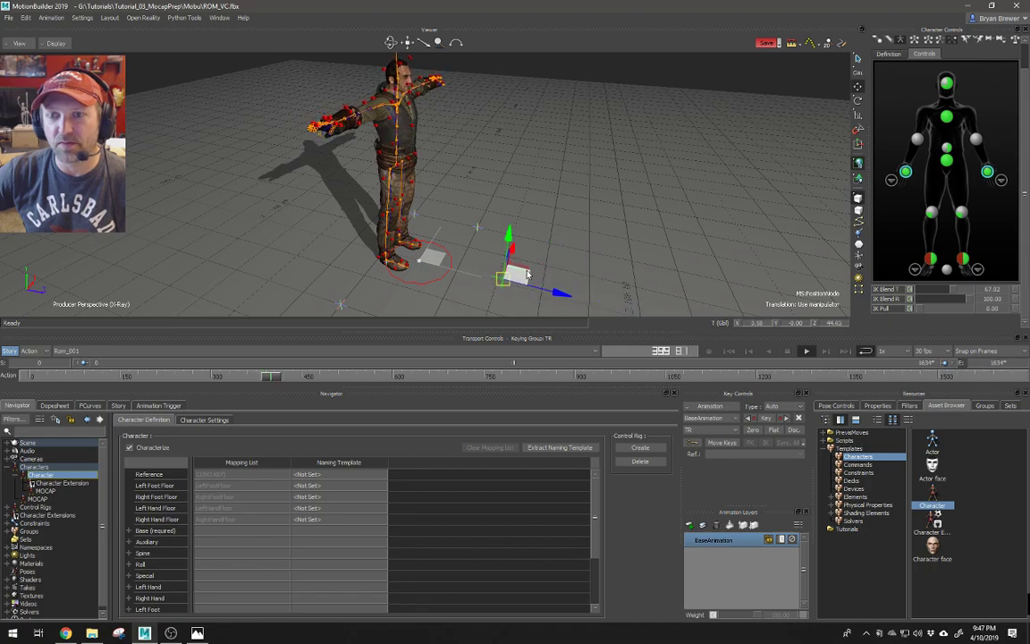
left_click_drag(489, 250, 515, 216)
key("ctrl+z")
left_click_drag(444, 258, 417, 266)
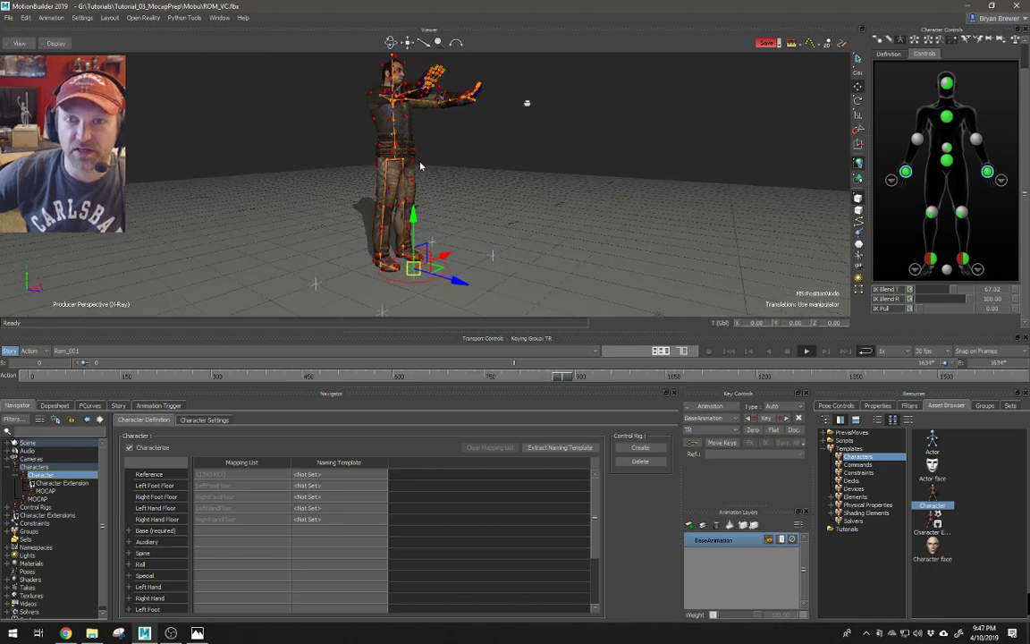